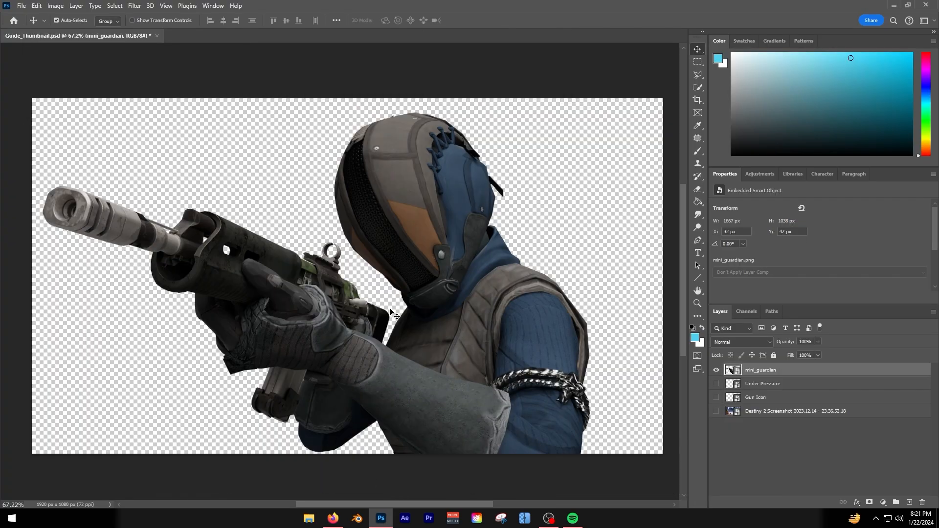
Show the Destiny 2 screenshot background, the Under Pressure icon and the Gun Icon layers behind the guardian.
{"action": "scroll", "coordinate": [302, 322], "scroll_direction": "down", "scroll_amount": 1}
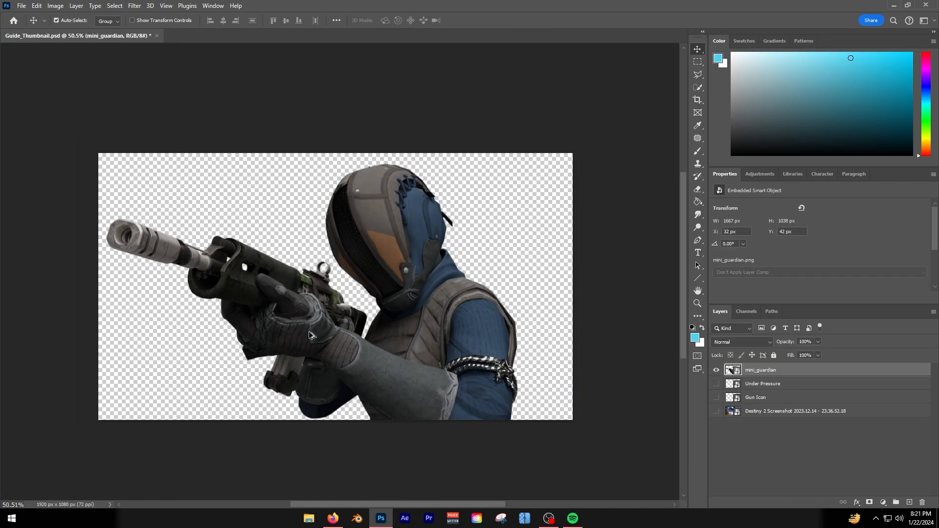
{"action": "scroll", "coordinate": [309, 334], "scroll_direction": "up", "scroll_amount": 1}
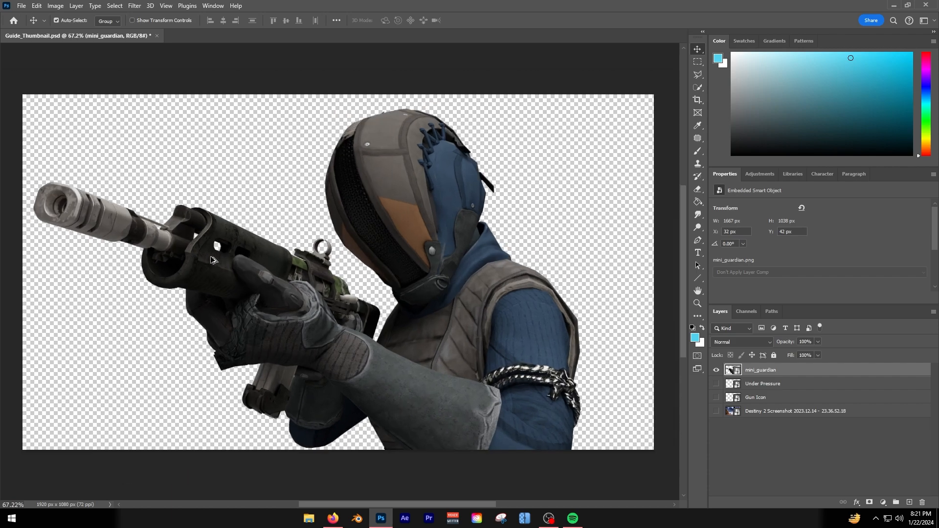
{"action": "scroll", "coordinate": [239, 254], "scroll_direction": "down", "scroll_amount": 1}
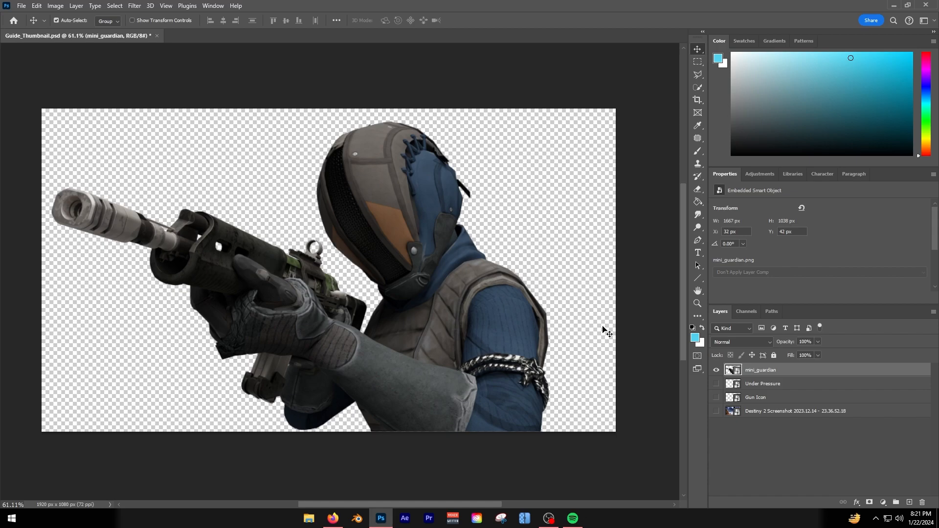
{"action": "left_click", "coordinate": [741, 383]}
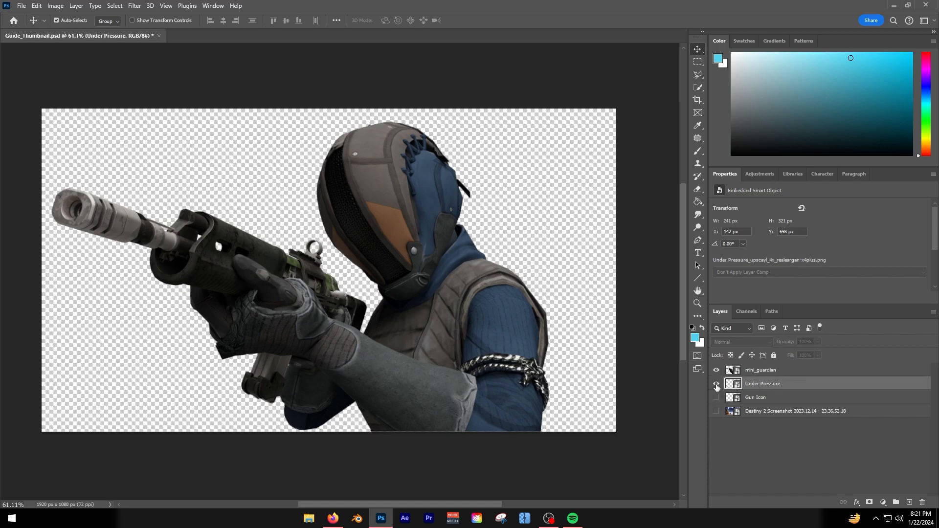
{"action": "left_click", "coordinate": [717, 398]}
{"action": "left_click", "coordinate": [718, 398]}
{"action": "left_click", "coordinate": [717, 412]}
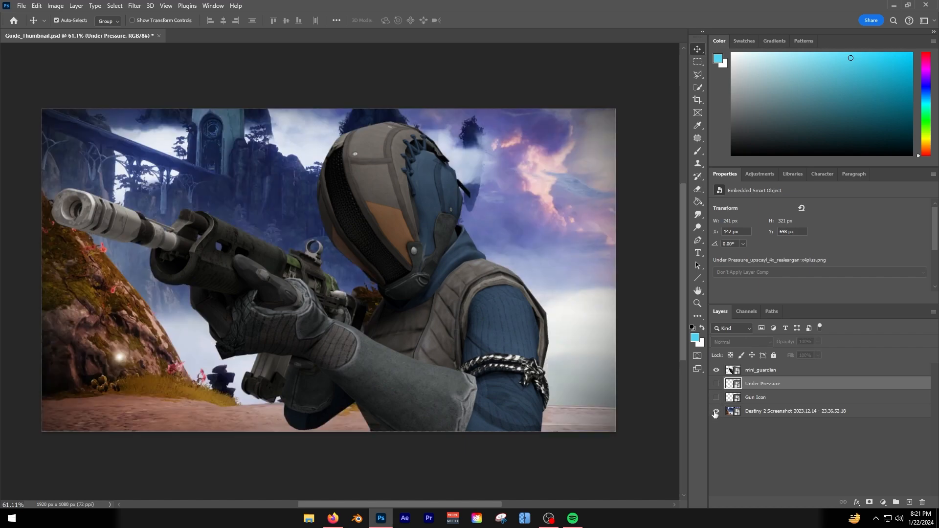
{"action": "left_click", "coordinate": [717, 386]}
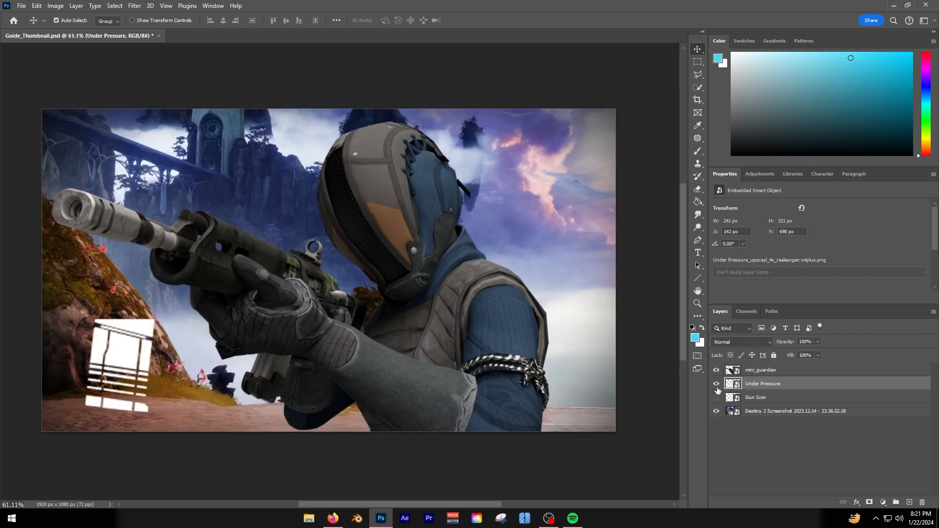
{"action": "left_click", "coordinate": [717, 398]}
{"action": "left_click_drag", "start_coordinate": [599, 191], "coordinate": [421, 235]}
{"action": "key", "text": "ctrl+z"}
{"action": "mouse_move", "coordinate": [516, 194]}
{"action": "left_mouse_down"}
{"action": "mouse_move", "coordinate": [488, 212]}
{"action": "mouse_move", "coordinate": [500, 198]}
{"action": "left_mouse_up"}
{"action": "key", "text": "ctrl+z"}
{"action": "left_click_drag", "start_coordinate": [123, 356], "coordinate": [143, 337]}
{"action": "key", "text": "ctrl+z"}
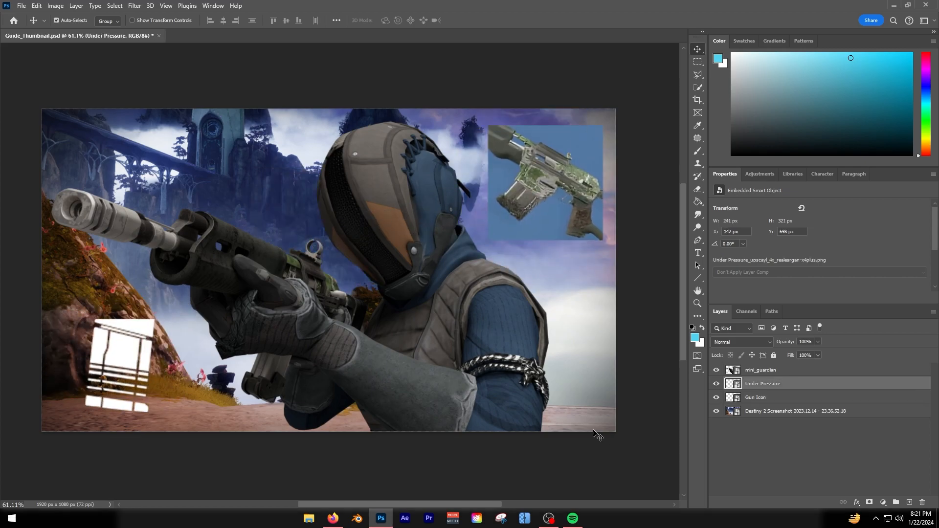
Examine how the guardian, its rifle and the two icons sit against the background across the whole thumbnail.
{"action": "scroll", "coordinate": [411, 386], "scroll_direction": "down", "scroll_amount": 6}
{"action": "scroll", "coordinate": [386, 325], "scroll_direction": "up", "scroll_amount": 4}
{"action": "scroll", "coordinate": [386, 326], "scroll_direction": "up", "scroll_amount": 3}
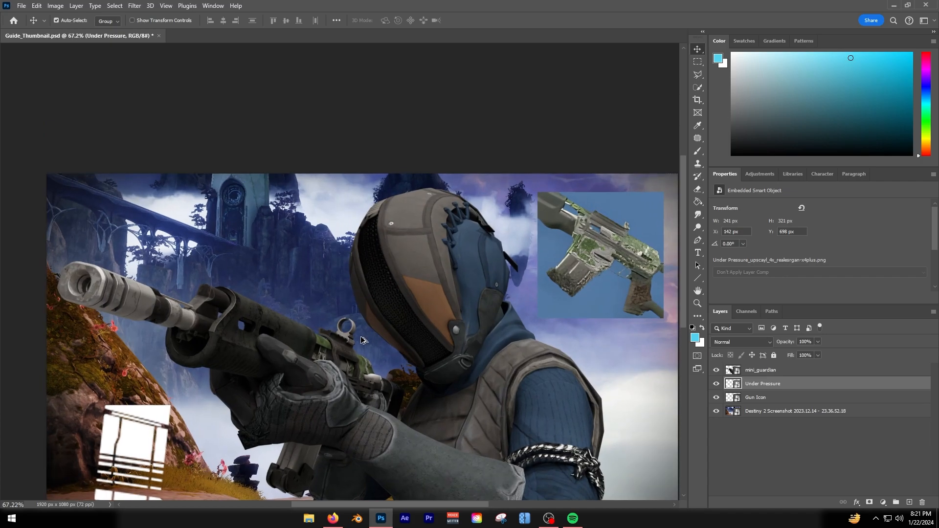
{"action": "scroll", "coordinate": [366, 342], "scroll_direction": "down", "scroll_amount": 1}
{"action": "left_click_drag", "start_coordinate": [327, 506], "coordinate": [325, 506]}
{"action": "scroll", "coordinate": [104, 315], "scroll_direction": "up", "scroll_amount": 2}
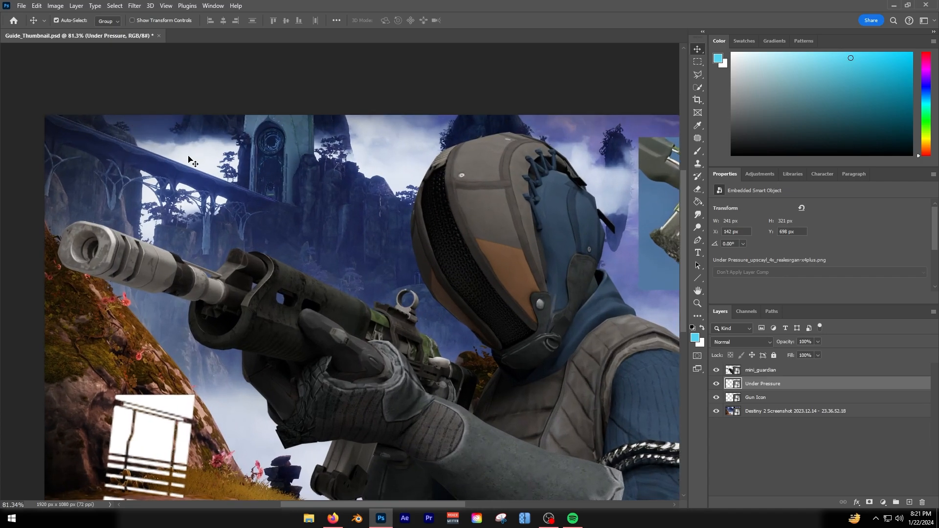
{"action": "scroll", "coordinate": [281, 268], "scroll_direction": "down", "scroll_amount": 2}
{"action": "scroll", "coordinate": [280, 269], "scroll_direction": "up", "scroll_amount": 2}
{"action": "scroll", "coordinate": [259, 252], "scroll_direction": "down", "scroll_amount": 3}
{"action": "scroll", "coordinate": [255, 257], "scroll_direction": "up", "scroll_amount": 3}
{"action": "scroll", "coordinate": [254, 257], "scroll_direction": "down", "scroll_amount": 2}
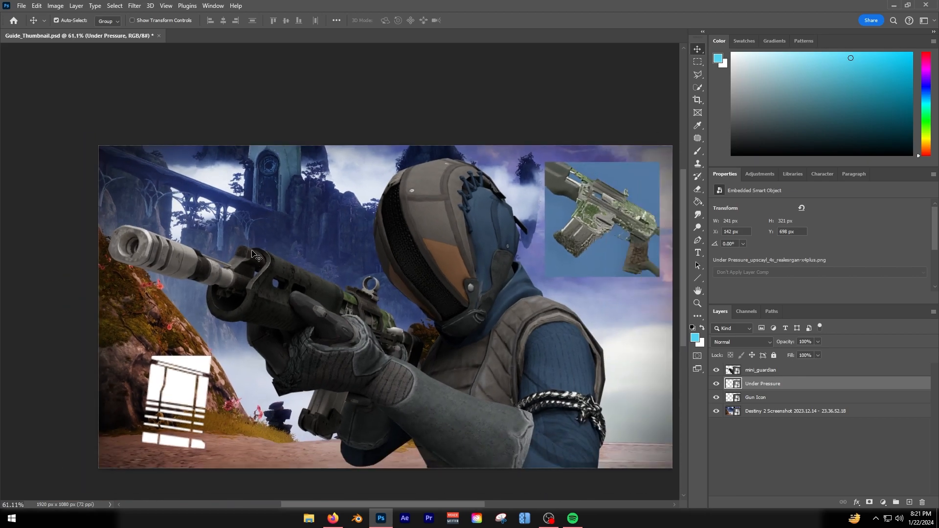
{"action": "scroll", "coordinate": [252, 236], "scroll_direction": "up", "scroll_amount": 3}
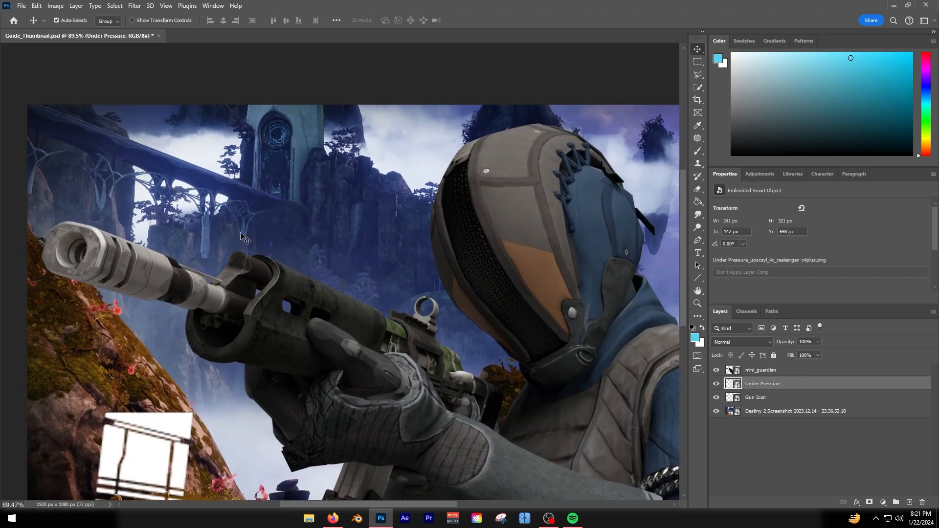
{"action": "scroll", "coordinate": [241, 237], "scroll_direction": "down", "scroll_amount": 3}
{"action": "scroll", "coordinate": [237, 232], "scroll_direction": "down", "scroll_amount": 3}
{"action": "scroll", "coordinate": [251, 239], "scroll_direction": "up", "scroll_amount": 2}
{"action": "scroll", "coordinate": [252, 240], "scroll_direction": "right", "scroll_amount": 3}
{"action": "scroll", "coordinate": [246, 392], "scroll_direction": "down", "scroll_amount": 4}
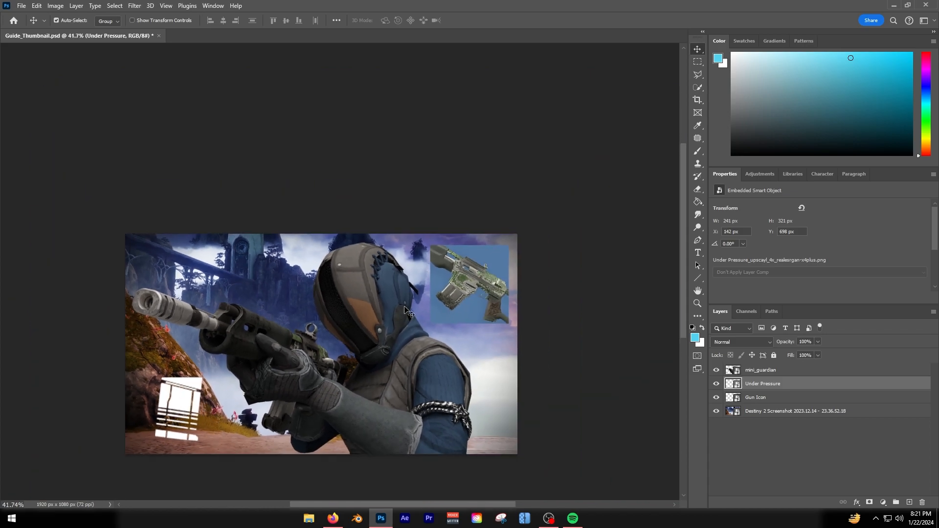
Draw a 350 × 350 px circle with the Ellipse tool over the white Under Pressure icon.
{"action": "scroll", "coordinate": [387, 317], "scroll_direction": "up", "scroll_amount": 3}
{"action": "scroll", "coordinate": [392, 508], "scroll_direction": "left", "scroll_amount": 2}
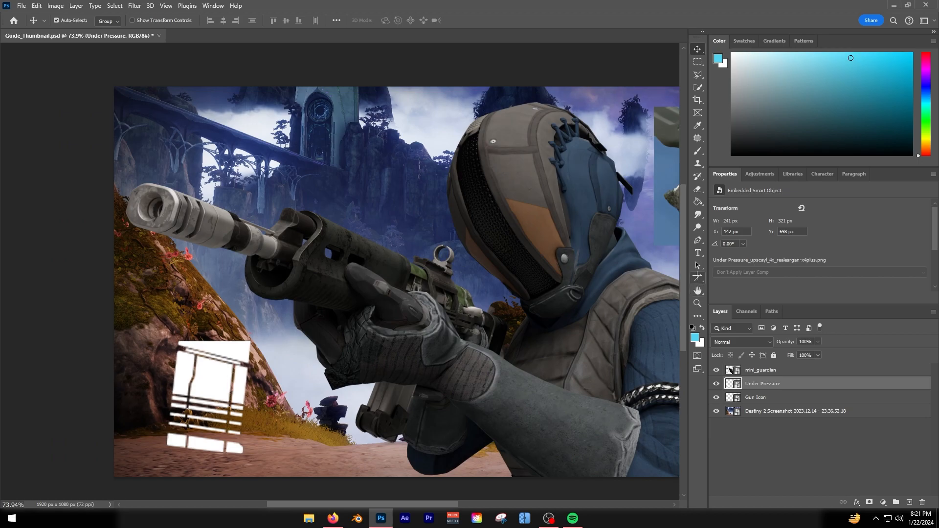
{"action": "left_click", "coordinate": [697, 276]}
{"action": "left_click", "coordinate": [734, 286]}
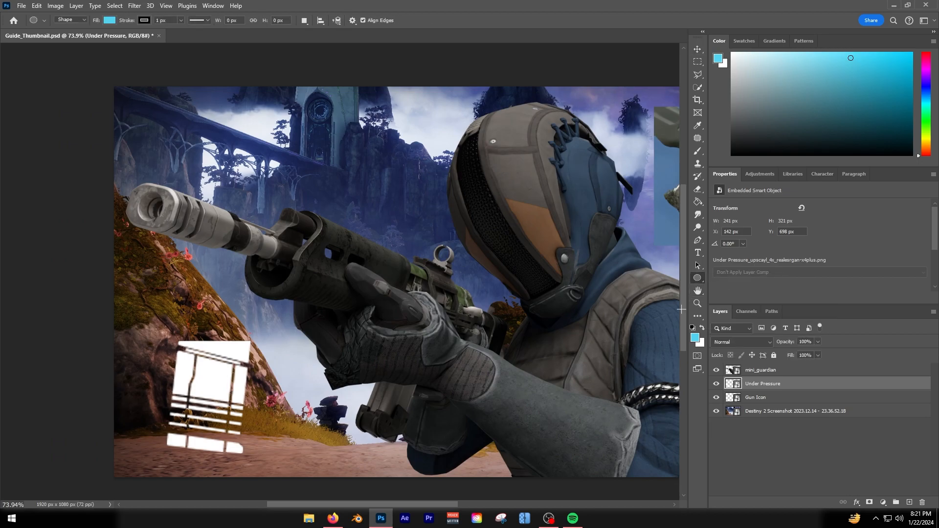
{"action": "left_click", "coordinate": [193, 363]}
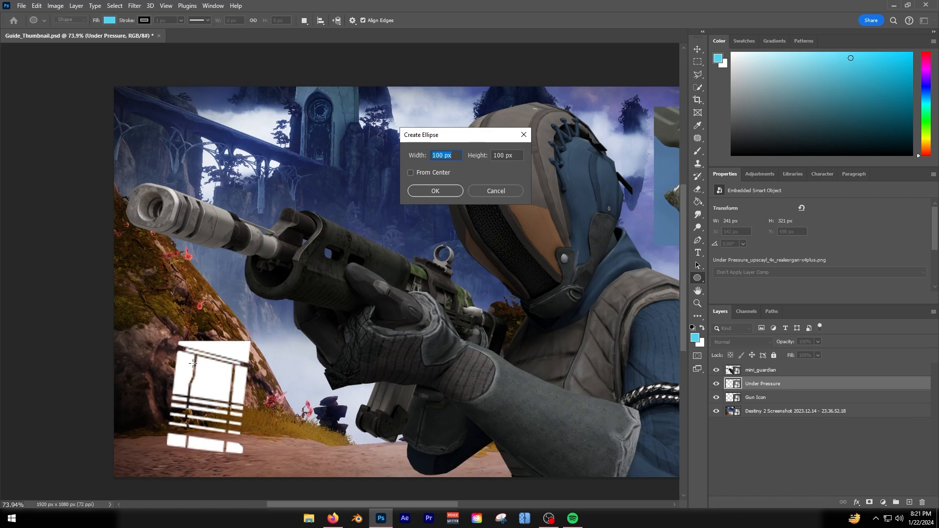
{"action": "type", "text": "350"}
{"action": "key", "text": "Tab"}
{"action": "type", "text": "350"}
{"action": "left_click", "coordinate": [416, 191]}
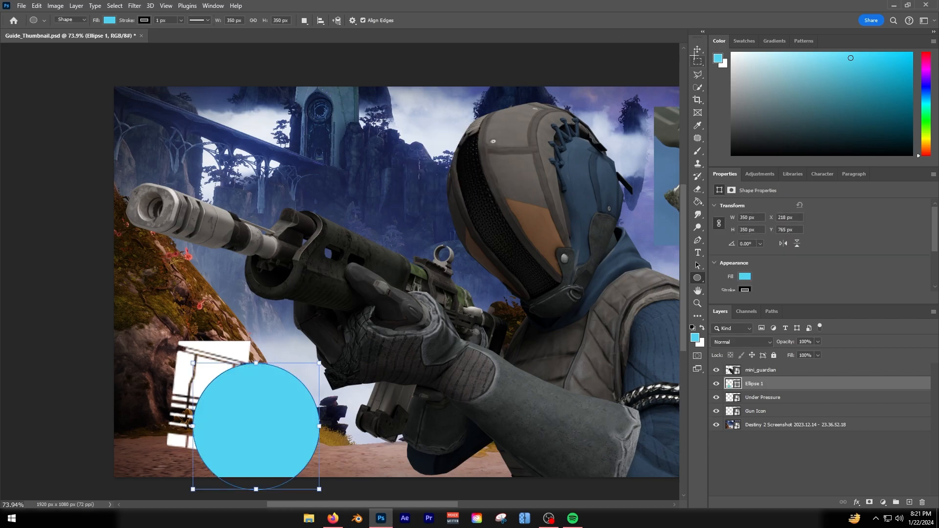
Move the blue circle so that it covers the Under Pressure icon.
{"action": "left_click", "coordinate": [698, 49]}
{"action": "left_click_drag", "start_coordinate": [274, 431], "coordinate": [222, 411]}
{"action": "scroll", "coordinate": [182, 363], "scroll_direction": "up", "scroll_amount": 4}
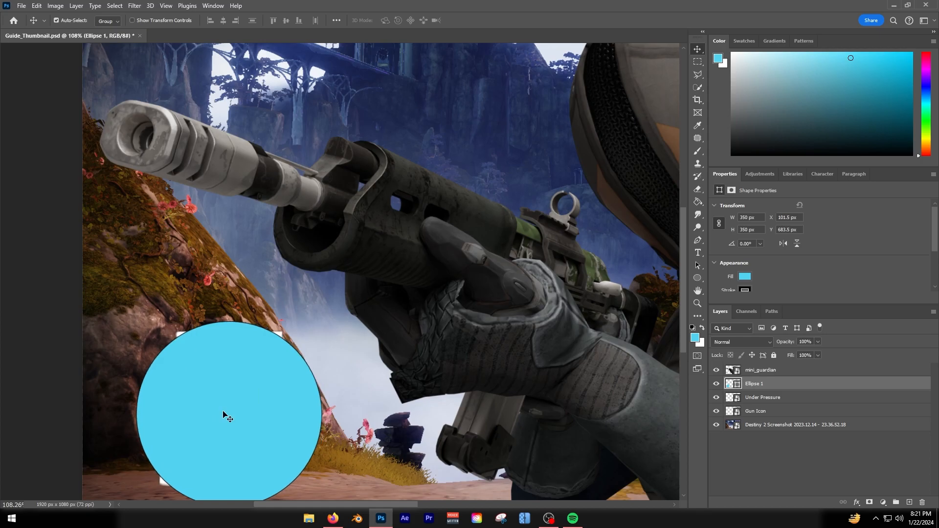
{"action": "left_click_drag", "start_coordinate": [208, 478], "coordinate": [244, 438]}
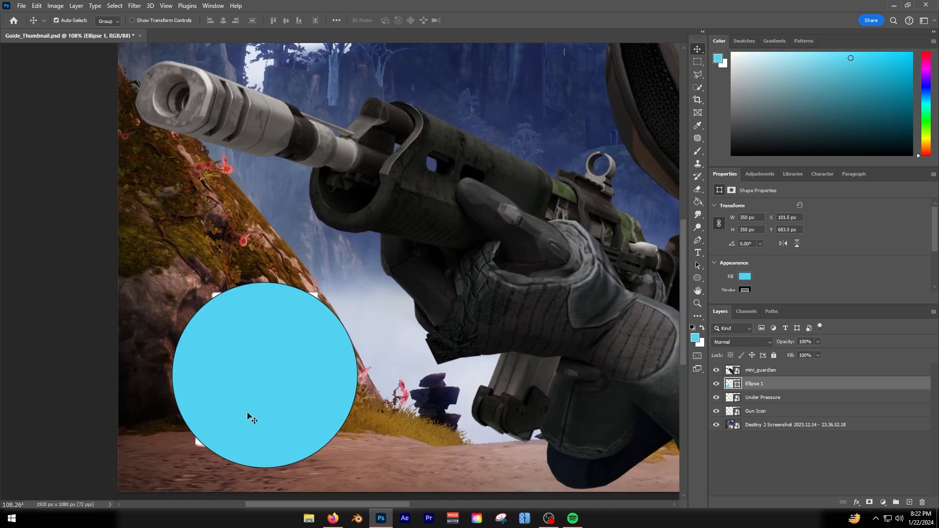
Remove the stroke from the blue circle by setting it to no color.
{"action": "left_click", "coordinate": [745, 289]}
{"action": "left_click", "coordinate": [725, 308]}
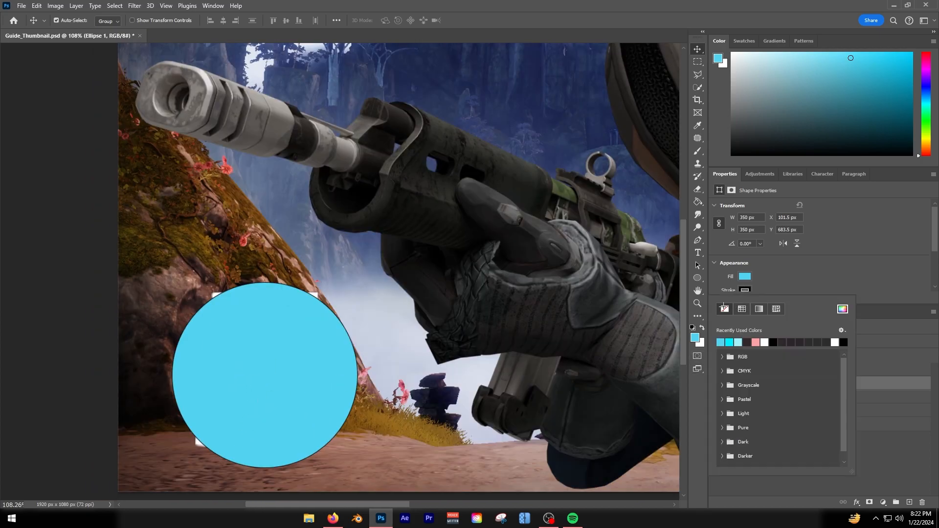
{"action": "left_click", "coordinate": [780, 265]}
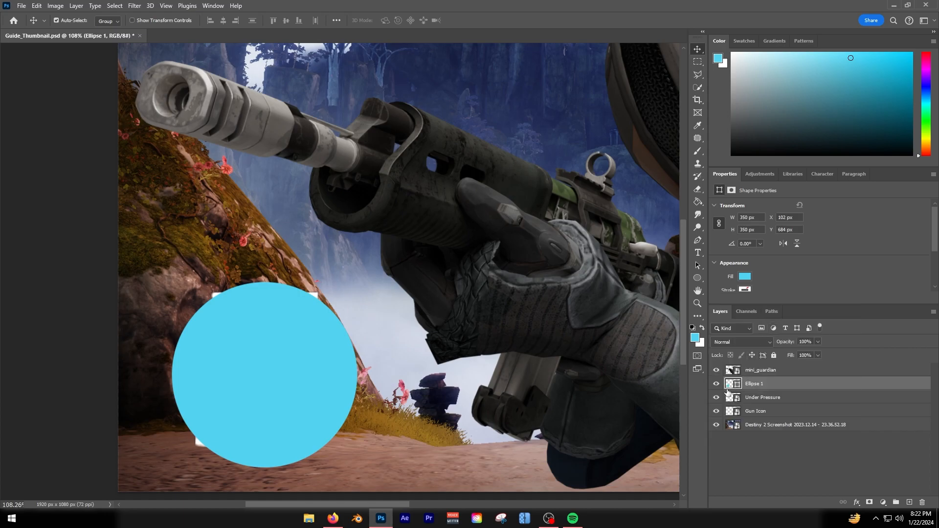
Stack the Under Pressure layer above the Ellipse 1 layer and nudge the icon slightly to centre it on the circle.
{"action": "left_click_drag", "start_coordinate": [748, 382], "coordinate": [752, 378]}
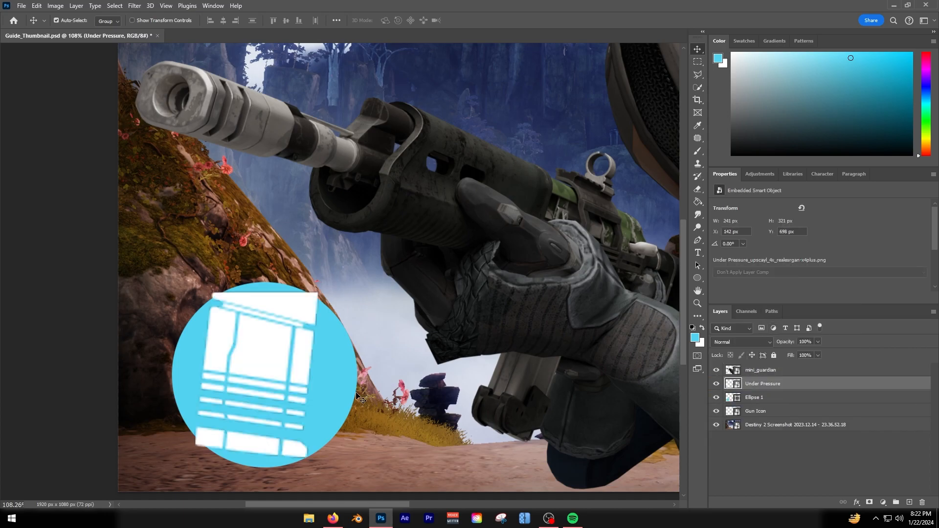
{"action": "left_click_drag", "start_coordinate": [260, 382], "coordinate": [262, 382]}
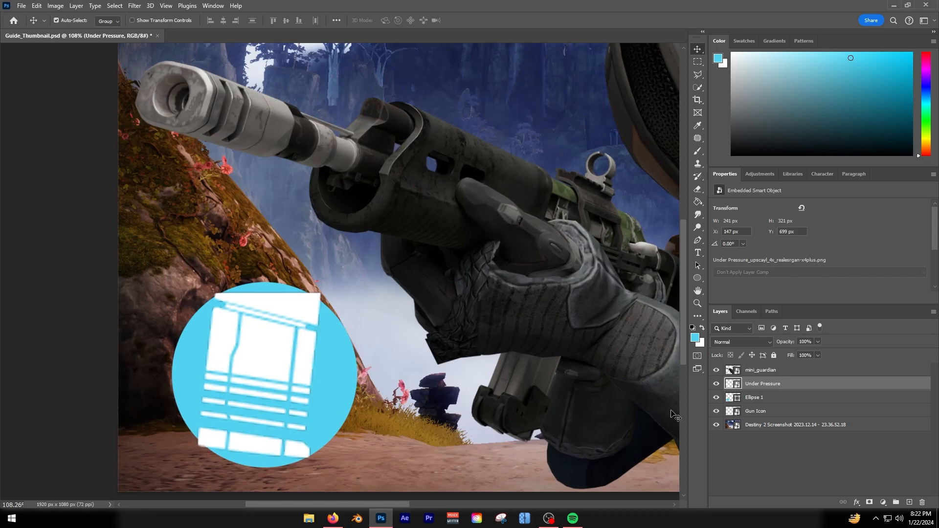
Scale the circle up from its centre to about 420 px in diameter so it fully surrounds the Under Pressure icon.
{"action": "left_click", "coordinate": [751, 400]}
{"action": "key", "text": "ctrl+t"}
{"action": "left_click_drag", "start_coordinate": [358, 466], "coordinate": [375, 486]}
{"action": "left_click_drag", "start_coordinate": [349, 446], "coordinate": [436, 442]}
{"action": "left_click", "coordinate": [779, 382]}
{"action": "scroll", "coordinate": [246, 418], "scroll_direction": "up", "scroll_amount": 3}
{"action": "scroll", "coordinate": [288, 391], "scroll_direction": "down", "scroll_amount": 1}
{"action": "key", "text": "ctrl+t"}
{"action": "left_click", "coordinate": [752, 400]}
{"action": "scroll", "coordinate": [287, 367], "scroll_direction": "down", "scroll_amount": 12}
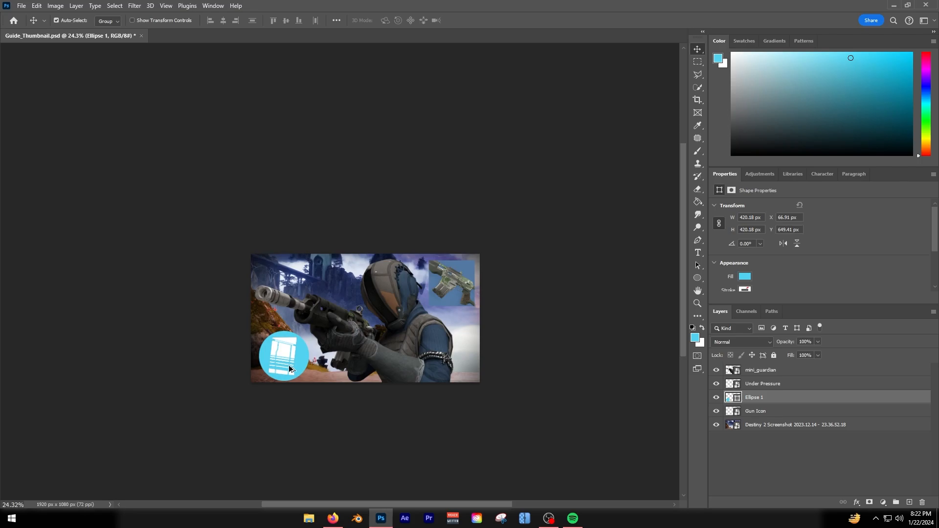
{"action": "scroll", "coordinate": [289, 369], "scroll_direction": "up", "scroll_amount": 8}
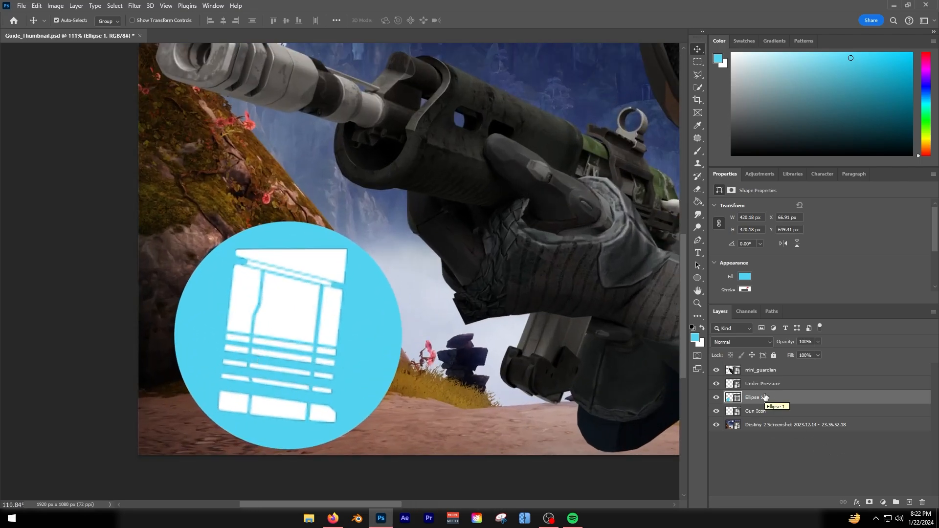
Add a Gradient Overlay effect to the Ellipse 1 layer through its blending options.
{"action": "right_click", "coordinate": [765, 398]}
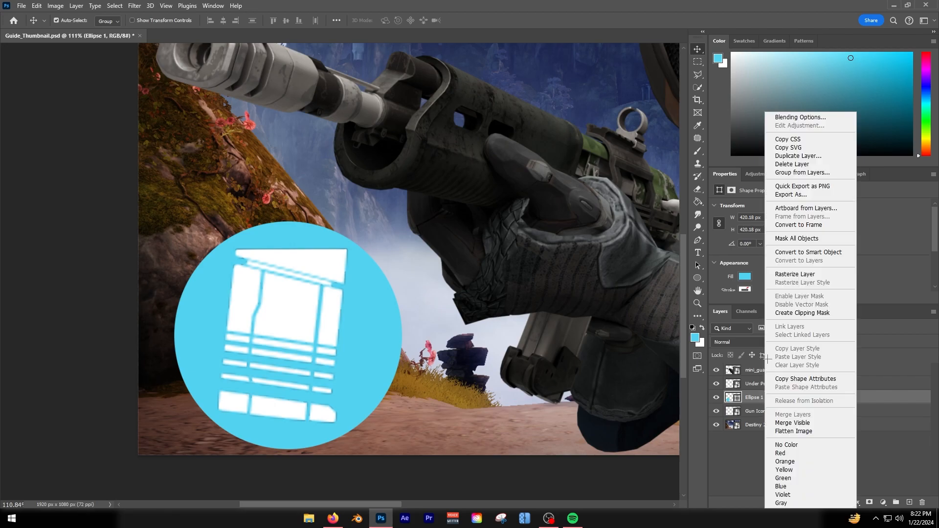
{"action": "left_click", "coordinate": [804, 117]}
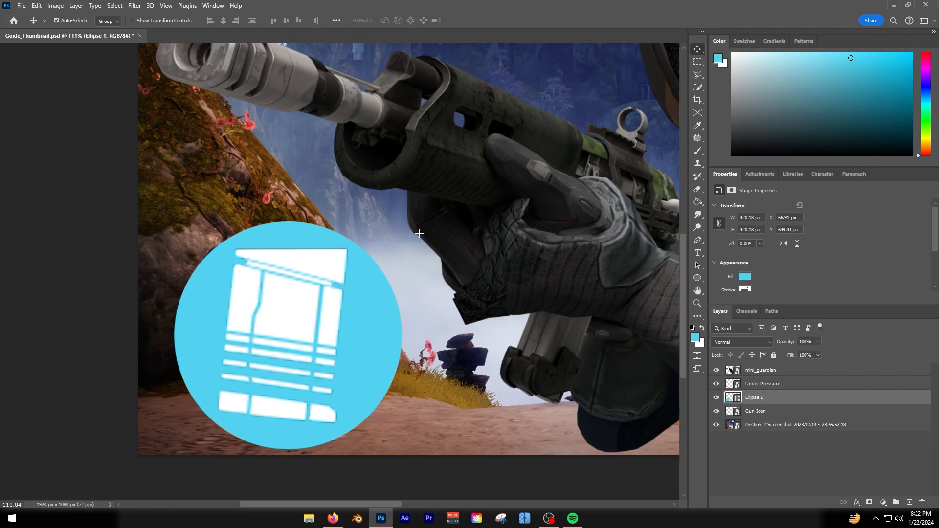
{"action": "left_click", "coordinate": [580, 238]}
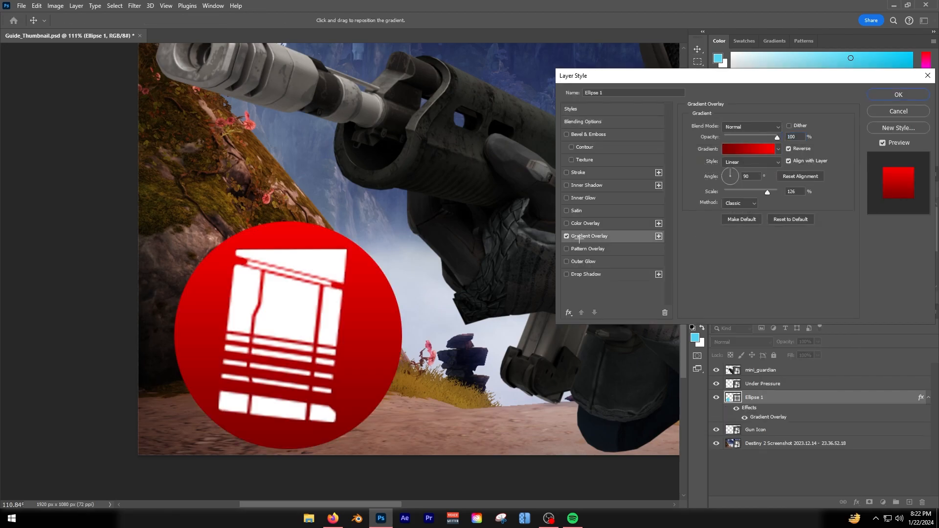
Set the circle's gradient overlay style to Radial and turn off Reverse.
{"action": "left_click", "coordinate": [739, 162]}
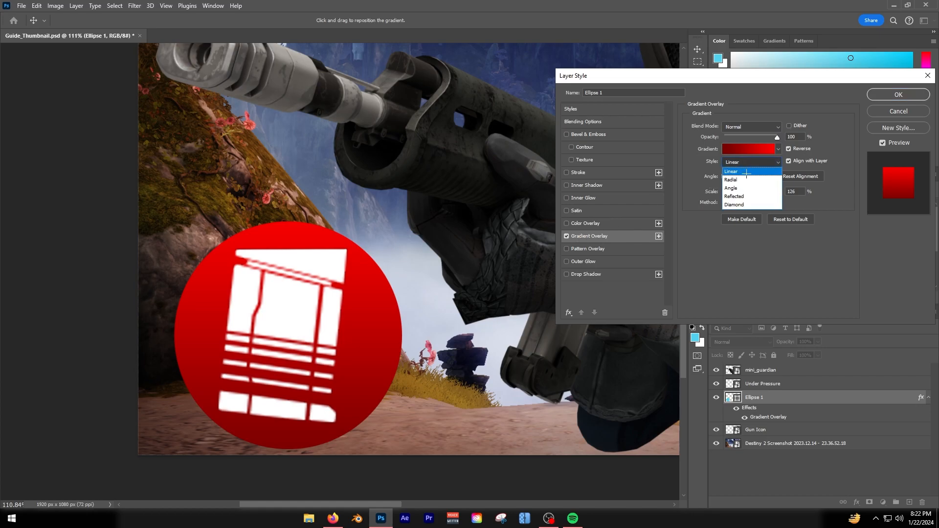
{"action": "left_click_drag", "start_coordinate": [710, 84], "coordinate": [583, 107]}
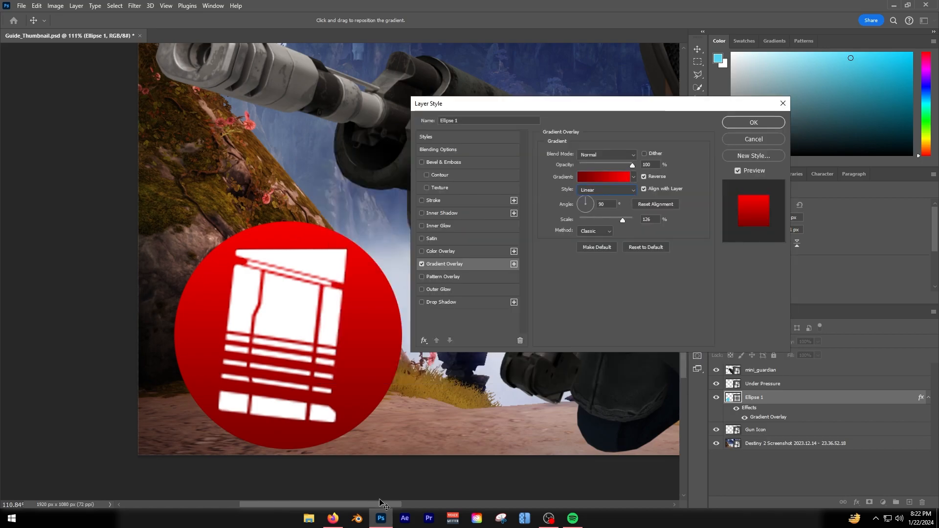
{"action": "left_click_drag", "start_coordinate": [383, 504], "coordinate": [390, 505]}
{"action": "left_click", "coordinate": [593, 190]}
{"action": "left_click", "coordinate": [592, 208]}
{"action": "left_click", "coordinate": [645, 177]}
{"action": "left_click", "coordinate": [644, 177]}
{"action": "left_click", "coordinate": [644, 177]}
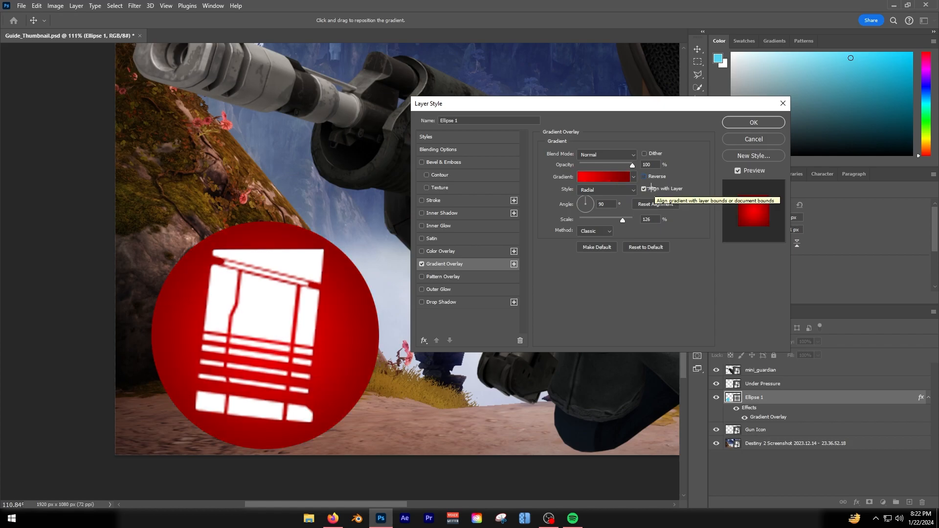
Edit the overlay gradient and set its starting color stop to 00ccff.
{"action": "left_click", "coordinate": [586, 177]}
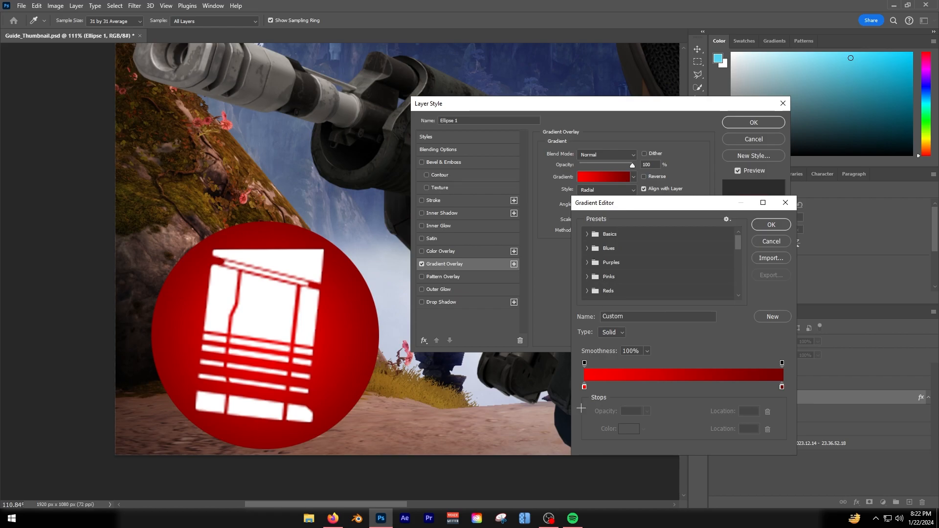
{"action": "left_click", "coordinate": [585, 387]}
{"action": "left_click", "coordinate": [628, 429]}
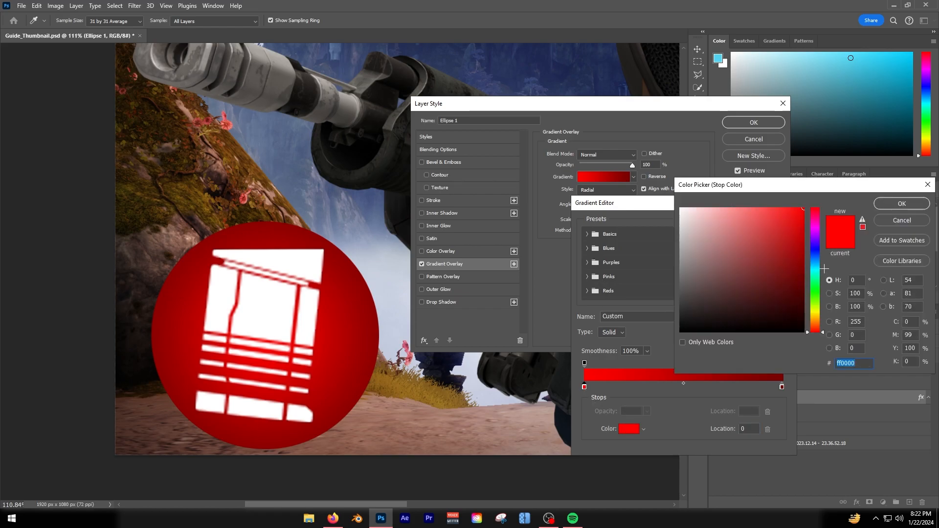
{"action": "type", "text": "00ccff"}
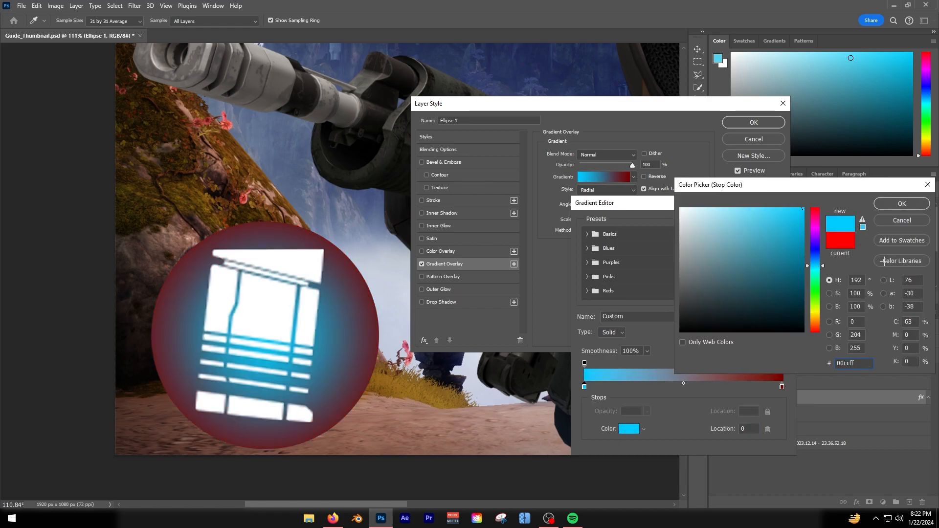
{"action": "left_click", "coordinate": [895, 204]}
Set the overlay gradient's ending color stop to blue 006cff and accept the gradient.
{"action": "left_click", "coordinate": [782, 387]}
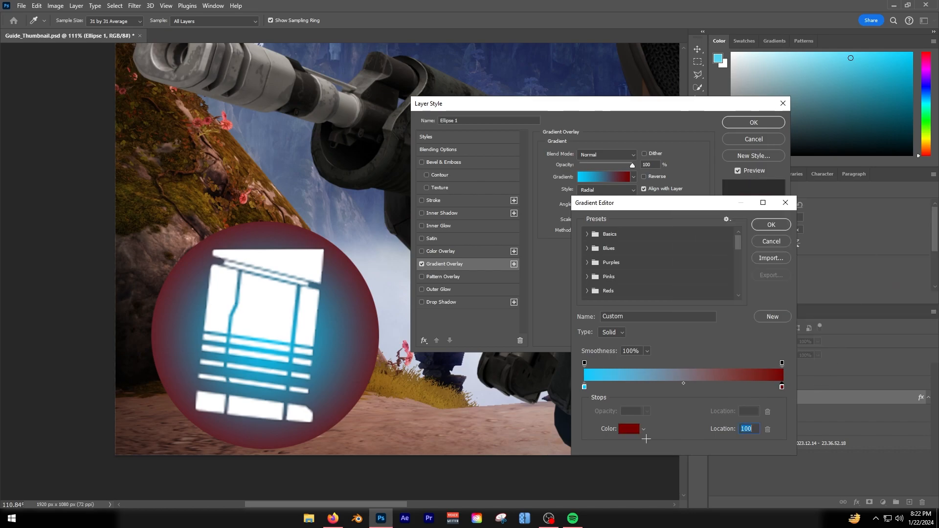
{"action": "left_click", "coordinate": [629, 429]}
{"action": "type", "text": "008aff"}
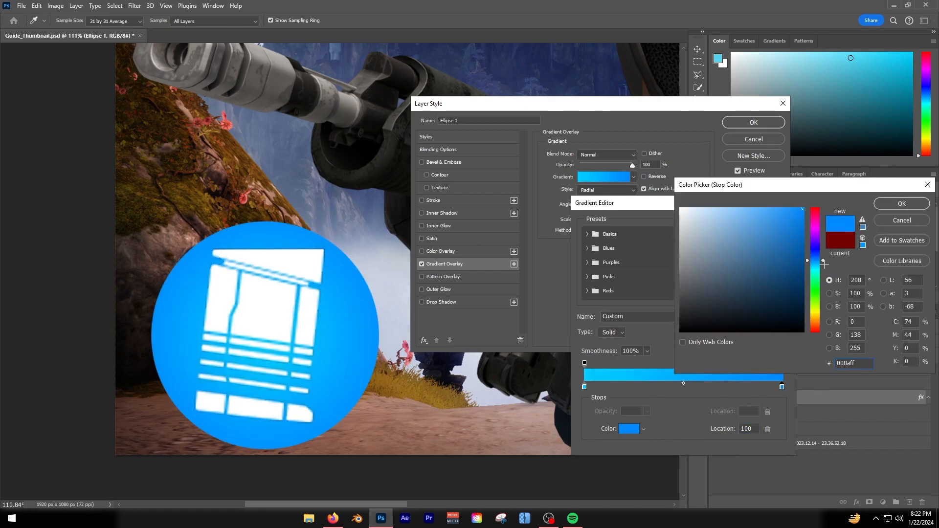
{"action": "left_click", "coordinate": [822, 259]}
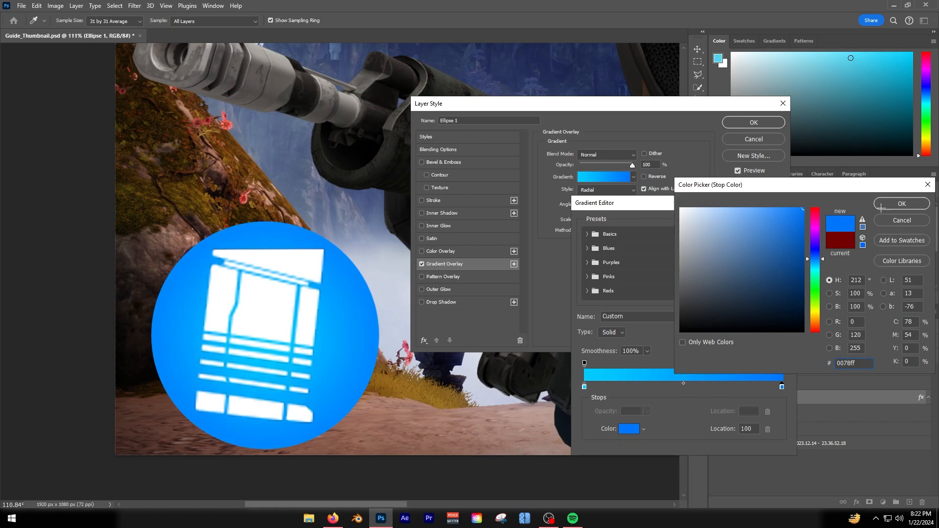
{"action": "left_click", "coordinate": [902, 203]}
{"action": "left_click", "coordinate": [772, 225]}
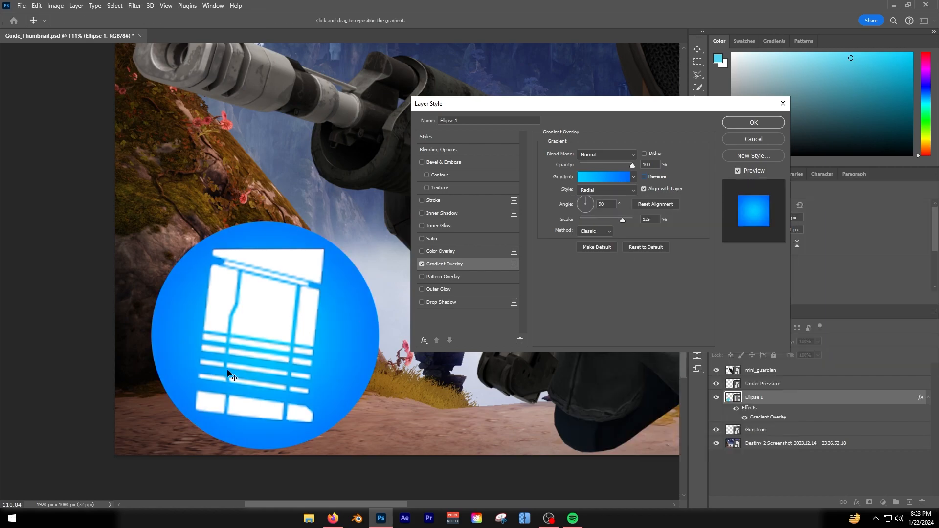
Shift the radial gradient slightly within the circle and set its scale to 93% with Reverse off.
{"action": "mouse_move", "coordinate": [269, 312]}
{"action": "left_mouse_down"}
{"action": "mouse_move", "coordinate": [287, 299]}
{"action": "mouse_move", "coordinate": [264, 318]}
{"action": "left_mouse_up"}
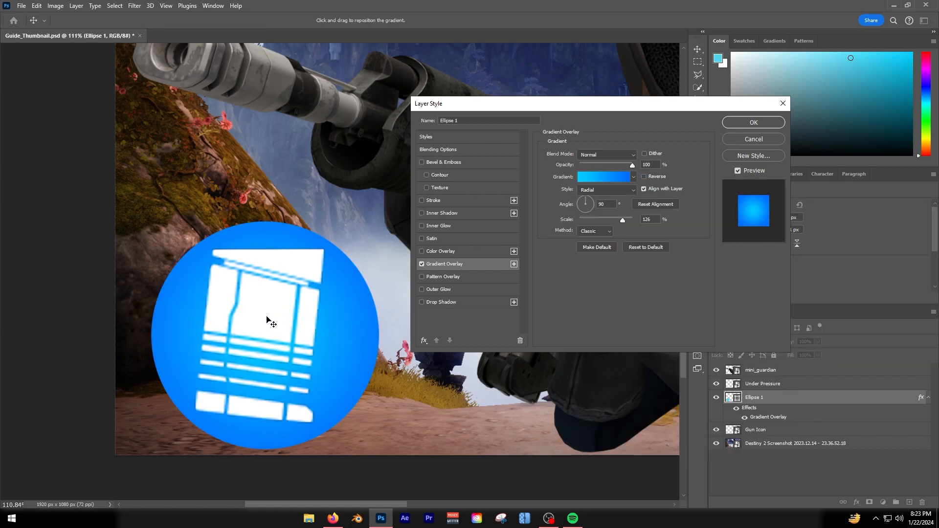
{"action": "left_click", "coordinate": [644, 177]}
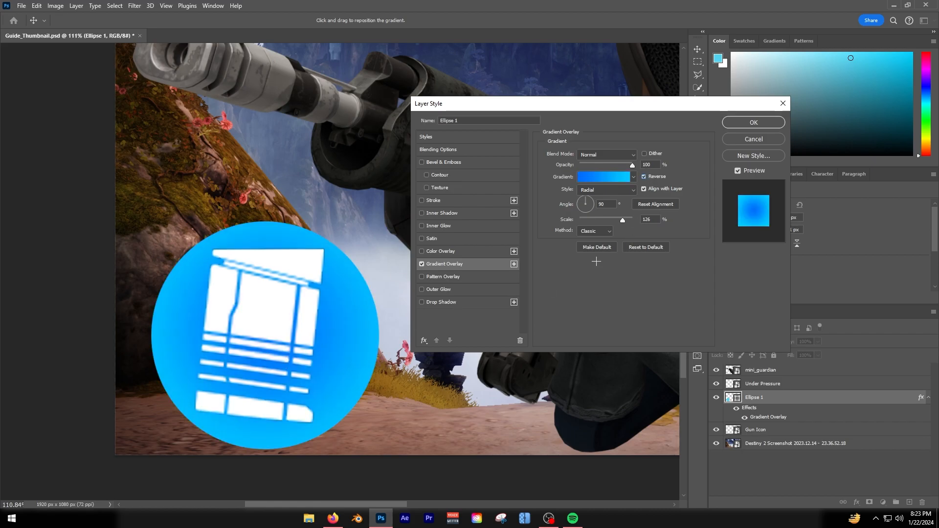
{"action": "left_click_drag", "start_coordinate": [623, 219], "coordinate": [611, 220]}
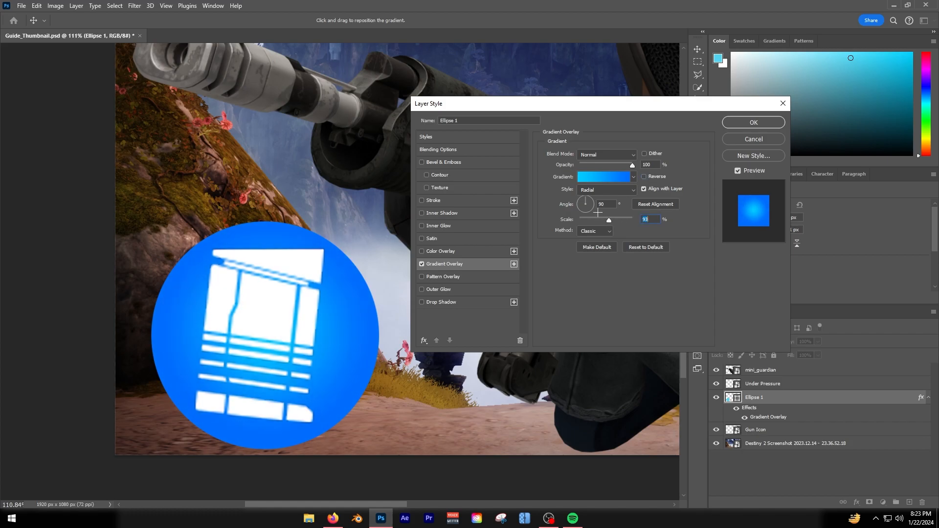
Add a white 5 px inside stroke and a drop shadow with a shortened distance to the Ellipse 1 circle.
{"action": "left_click", "coordinate": [423, 201]}
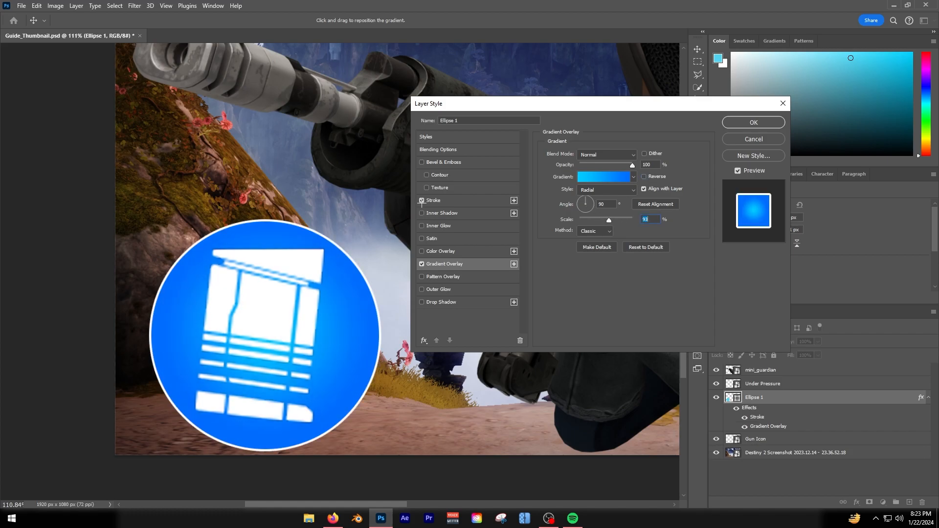
{"action": "left_click", "coordinate": [591, 165]}
{"action": "left_click", "coordinate": [590, 183]}
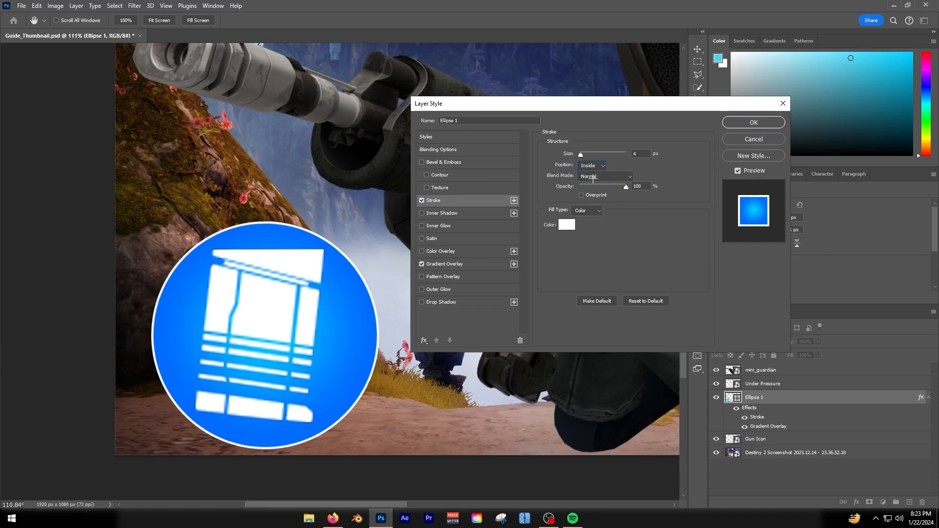
{"action": "left_click_drag", "start_coordinate": [582, 155], "coordinate": [582, 155]}
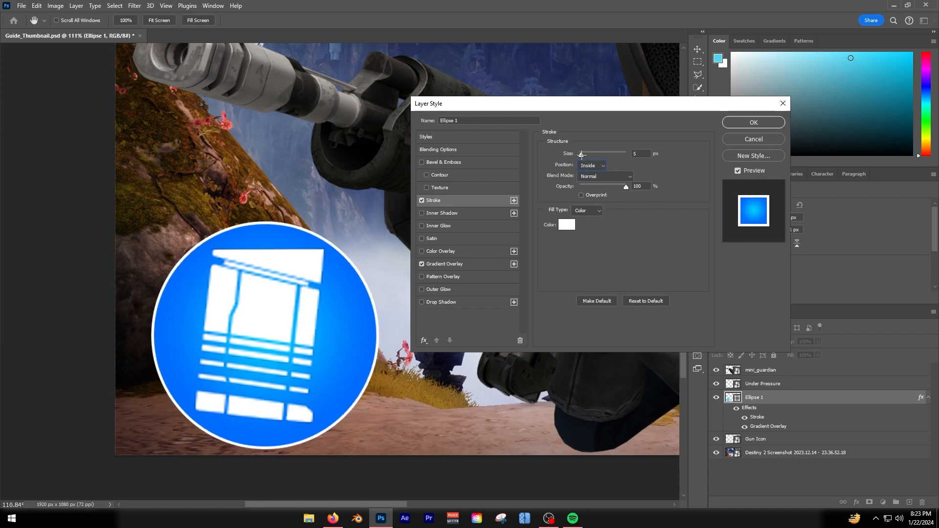
{"action": "left_click", "coordinate": [422, 302]}
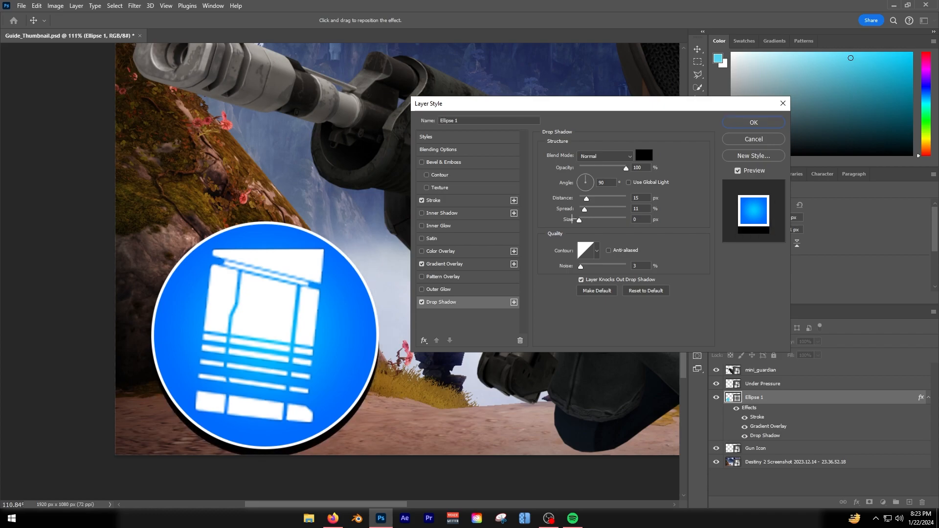
{"action": "mouse_move", "coordinate": [585, 199]}
{"action": "left_mouse_down"}
{"action": "mouse_move", "coordinate": [582, 221]}
{"action": "mouse_move", "coordinate": [583, 199]}
{"action": "left_mouse_up"}
Add an Inner Glow effect to the Ellipse 1 circle and set its color to 0048ff.
{"action": "left_click", "coordinate": [422, 226]}
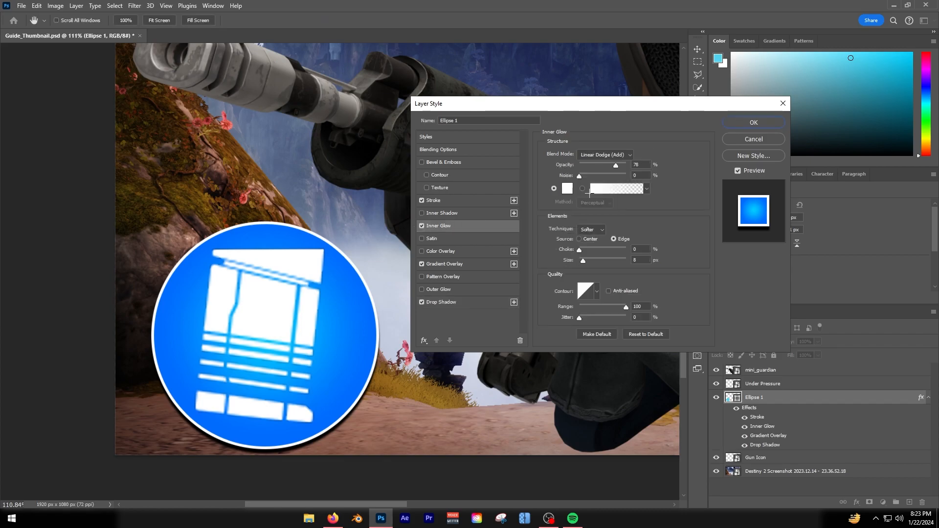
{"action": "left_click", "coordinate": [568, 190]}
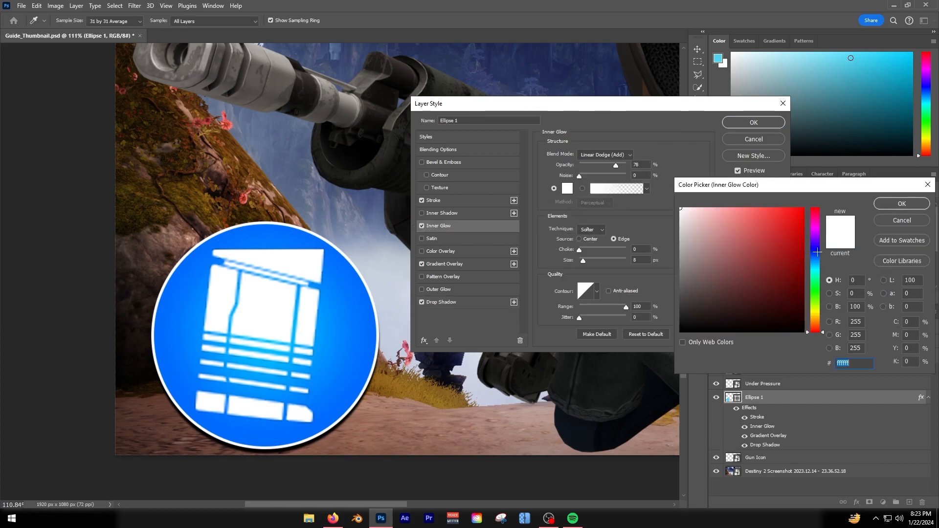
{"action": "type", "text": "0048ff"}
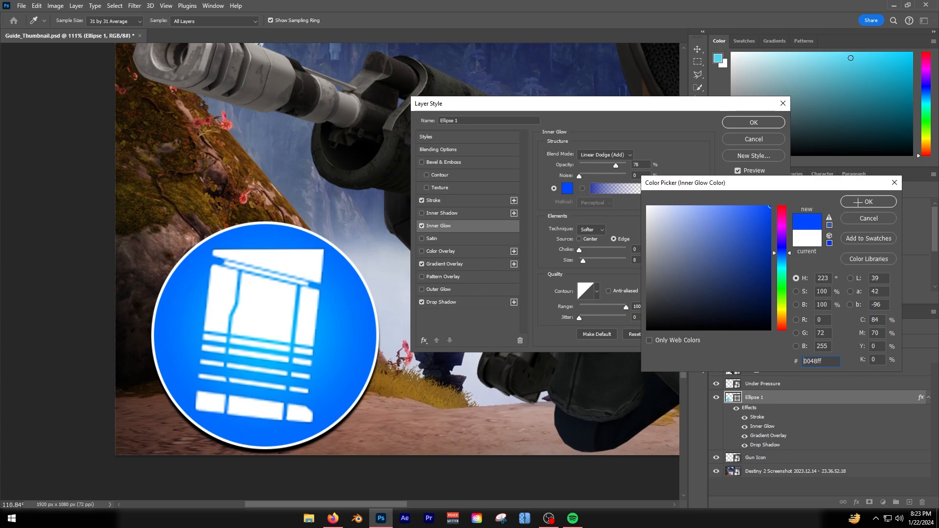
{"action": "key", "text": "Return"}
Set the inner glow's opacity to 50% and its size to 49 px with Linear Dodge (Add) blending.
{"action": "left_click_drag", "start_coordinate": [608, 165], "coordinate": [602, 165]}
{"action": "left_click_drag", "start_coordinate": [583, 260], "coordinate": [593, 262]}
{"action": "left_click", "coordinate": [605, 154]}
{"action": "left_click", "coordinate": [599, 161]}
{"action": "left_click", "coordinate": [596, 155]}
{"action": "left_click", "coordinate": [599, 264]}
Change the circle's inner glow color to light blue 6bd0ff.
{"action": "left_click", "coordinate": [567, 188]}
{"action": "left_click_drag", "start_coordinate": [699, 208], "coordinate": [699, 191]}
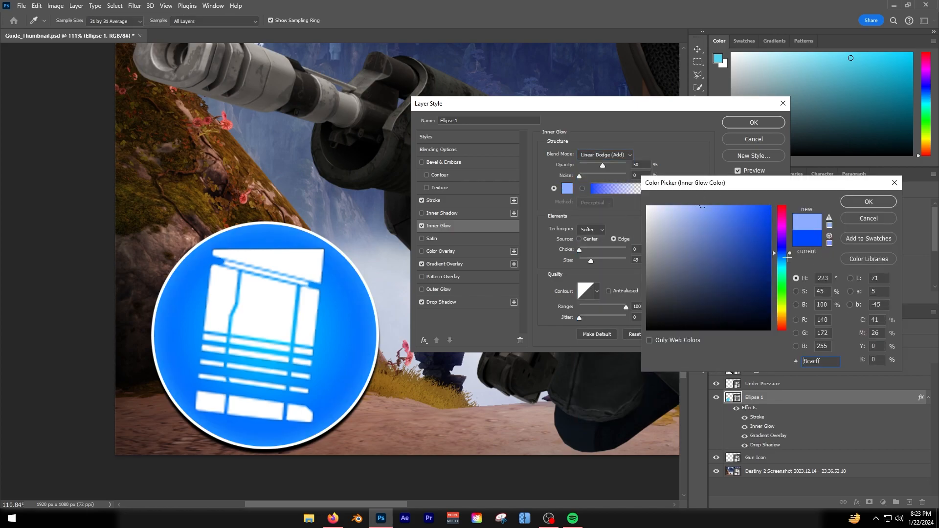
{"action": "left_click_drag", "start_coordinate": [783, 254], "coordinate": [784, 262]}
{"action": "left_click_drag", "start_coordinate": [699, 209], "coordinate": [719, 179]}
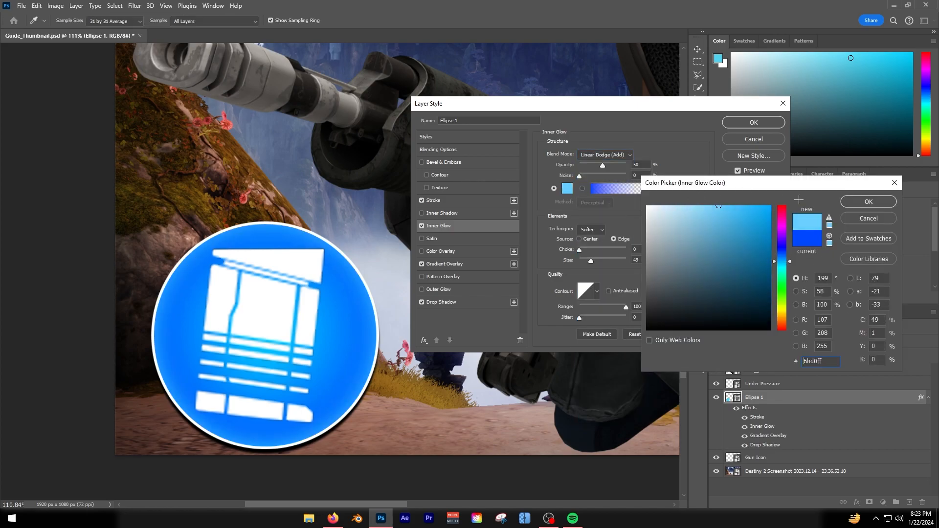
{"action": "left_click", "coordinate": [846, 205]}
Reduce the inner glow's size to 38 px, raise its opacity above 67%, and apply the circle's layer style.
{"action": "left_click_drag", "start_coordinate": [603, 165], "coordinate": [610, 166]}
{"action": "left_click_drag", "start_coordinate": [591, 259], "coordinate": [589, 260]}
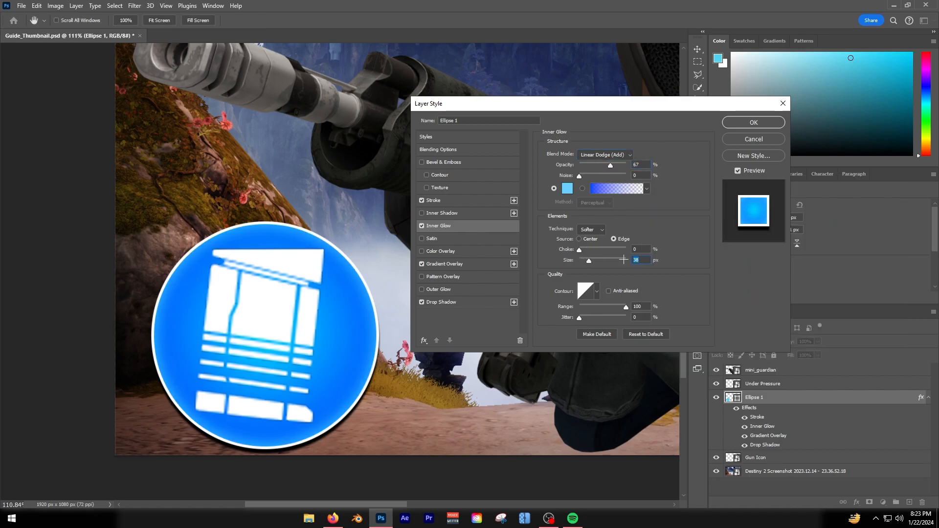
{"action": "left_click_drag", "start_coordinate": [610, 166], "coordinate": [631, 164]}
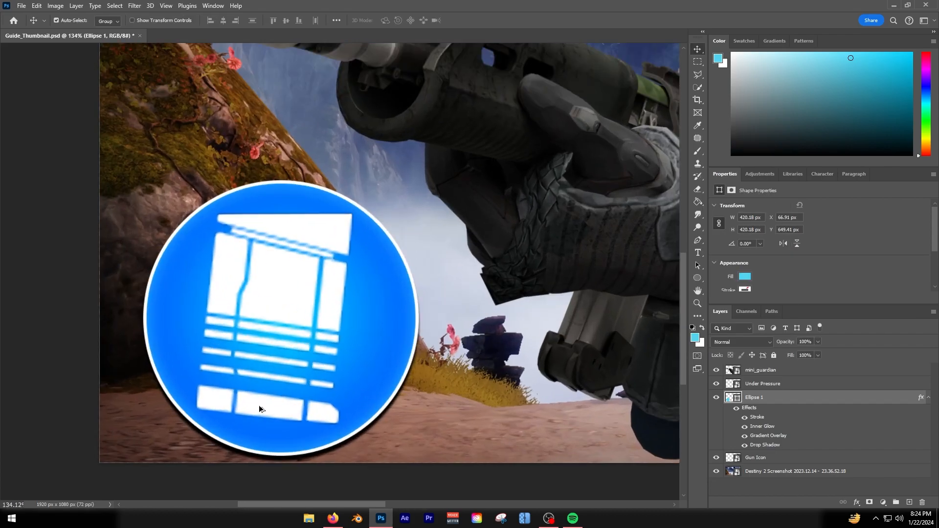
Add a Drop Shadow effect to the Under Pressure layer through its blending options.
{"action": "scroll", "coordinate": [259, 405], "scroll_direction": "up", "scroll_amount": 2}
{"action": "left_click", "coordinate": [748, 385]}
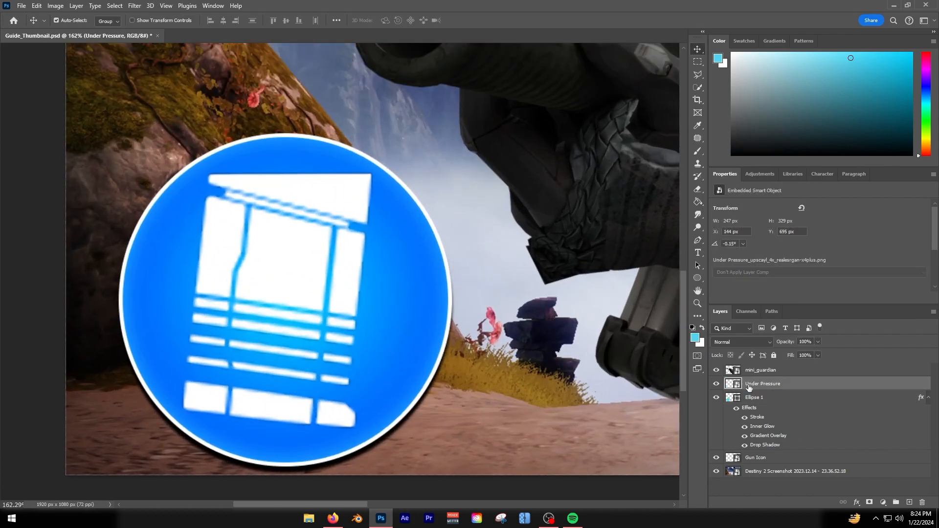
{"action": "right_click", "coordinate": [753, 387]}
{"action": "left_click", "coordinate": [778, 107]}
{"action": "left_click", "coordinate": [422, 303]}
{"action": "left_click", "coordinate": [443, 302]}
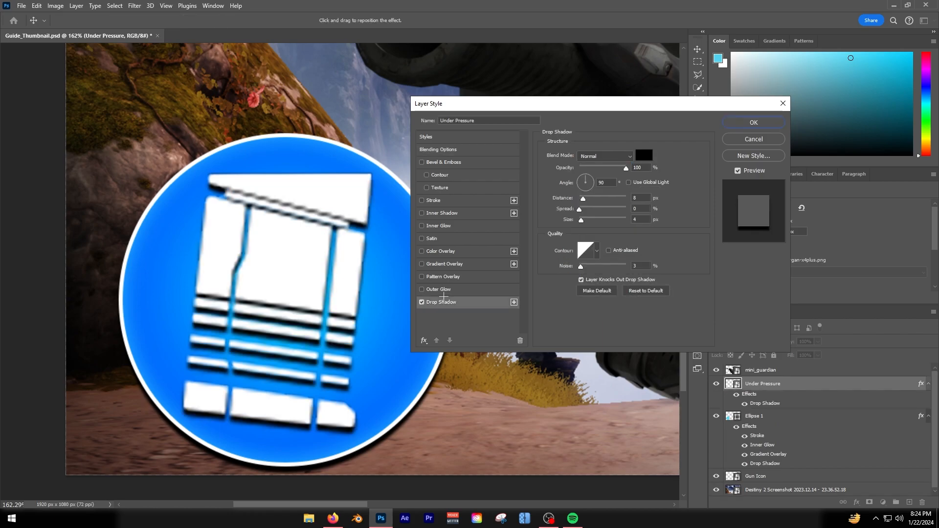
Adjust the Under Pressure drop shadow's size, set its distance to 8 px, and apply the layer style.
{"action": "left_click_drag", "start_coordinate": [582, 220], "coordinate": [579, 220]}
{"action": "left_click_drag", "start_coordinate": [582, 199], "coordinate": [584, 197]}
{"action": "type", "text": "8"}
{"action": "left_click", "coordinate": [754, 123]}
Shift the ending color stop of Ellipse 1's gradient overlay to a deeper blue and set the gradient scale to 91%.
{"action": "double_click", "coordinate": [768, 454]}
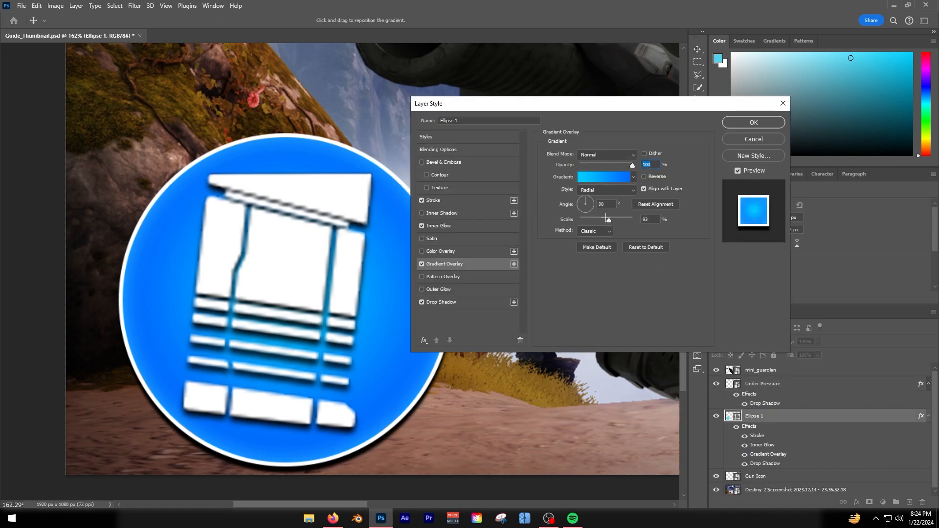
{"action": "left_click", "coordinate": [604, 176]}
{"action": "left_click", "coordinate": [629, 429]}
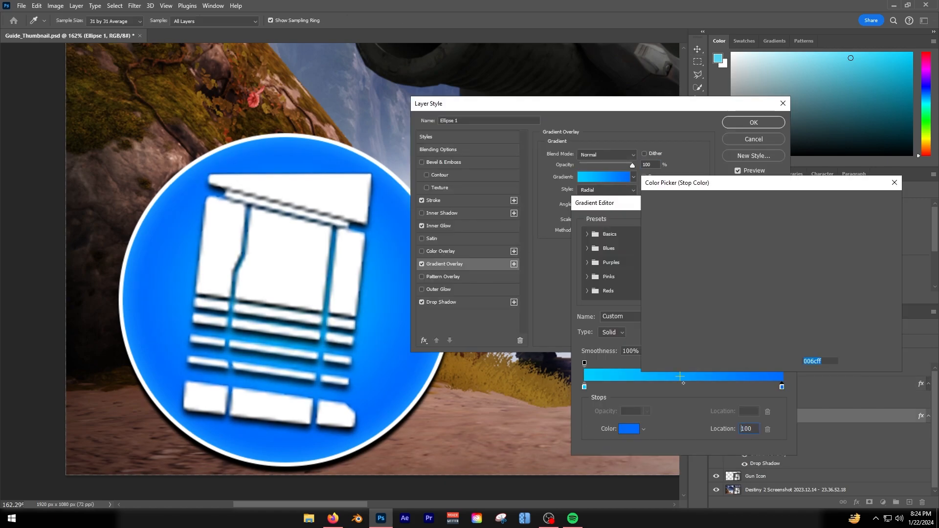
{"action": "left_click_drag", "start_coordinate": [786, 256], "coordinate": [786, 253]}
{"action": "key", "text": "Return"}
{"action": "key", "text": "Return"}
{"action": "left_click_drag", "start_coordinate": [607, 218], "coordinate": [608, 215]}
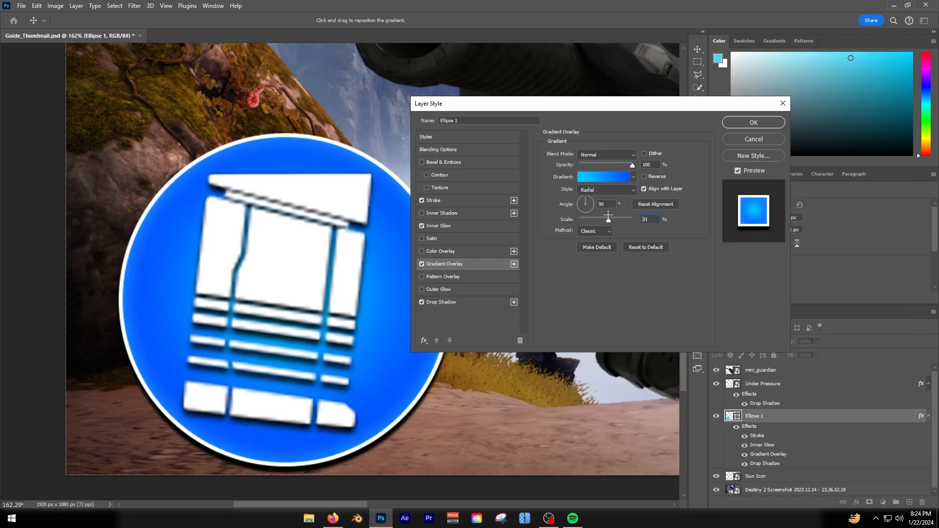
{"action": "key", "text": "Return"}
Scale the Under Pressure icon down to about 237 × 317 px, keeping it centred inside the circle.
{"action": "scroll", "coordinate": [275, 421], "scroll_direction": "down", "scroll_amount": 4}
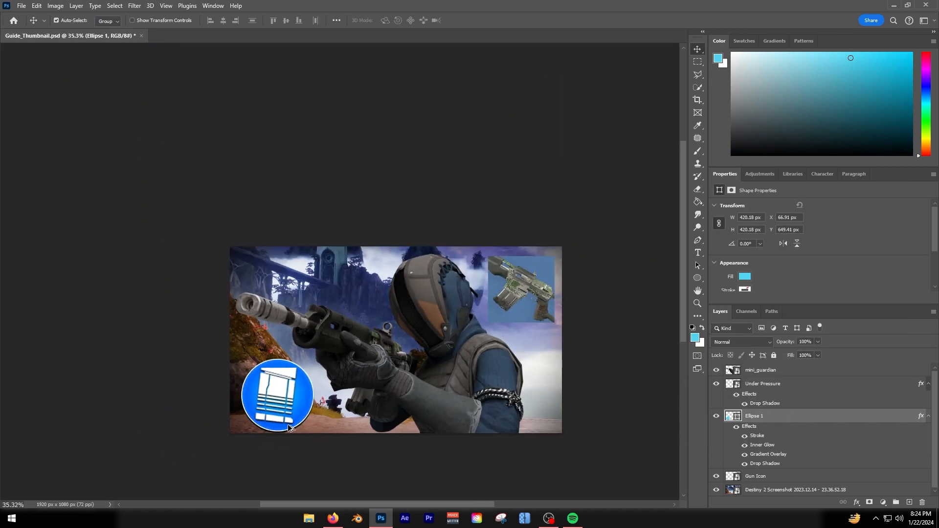
{"action": "scroll", "coordinate": [274, 395], "scroll_direction": "up", "scroll_amount": 5}
{"action": "left_click", "coordinate": [304, 382]}
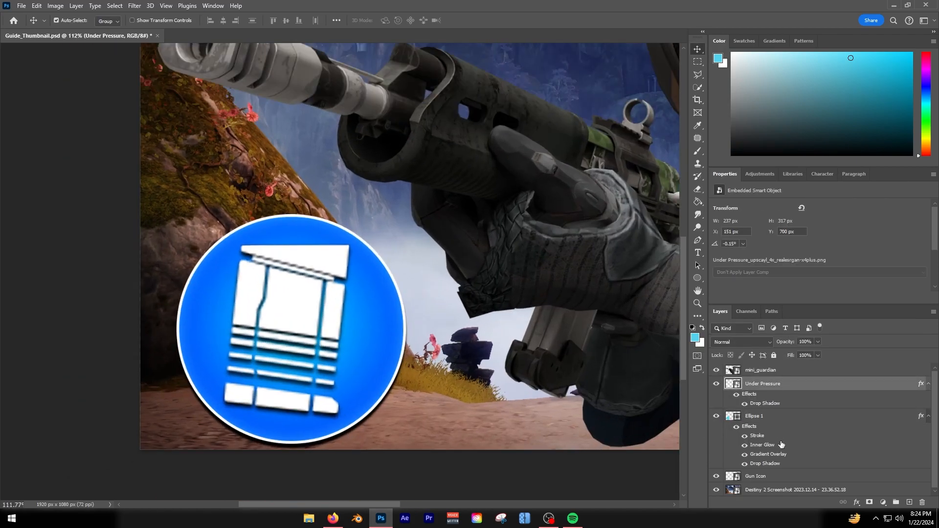
Transform Under Pressure and Ellipse 1 together, scaling them to about 113%, rotating them about 5° clockwise, and placing them in the canvas's lower-left corner.
{"action": "left_click", "coordinate": [772, 418], "text": "ctrl"}
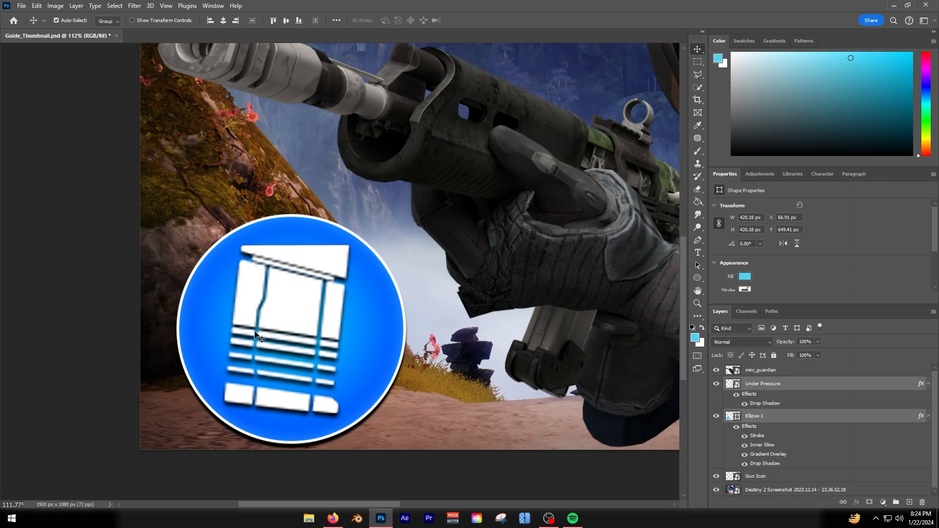
{"action": "key", "text": "ctrl+t"}
{"action": "left_click_drag", "start_coordinate": [260, 336], "coordinate": [259, 311]}
{"action": "left_click_drag", "start_coordinate": [405, 417], "coordinate": [470, 453]}
{"action": "left_click_drag", "start_coordinate": [367, 379], "coordinate": [369, 382]}
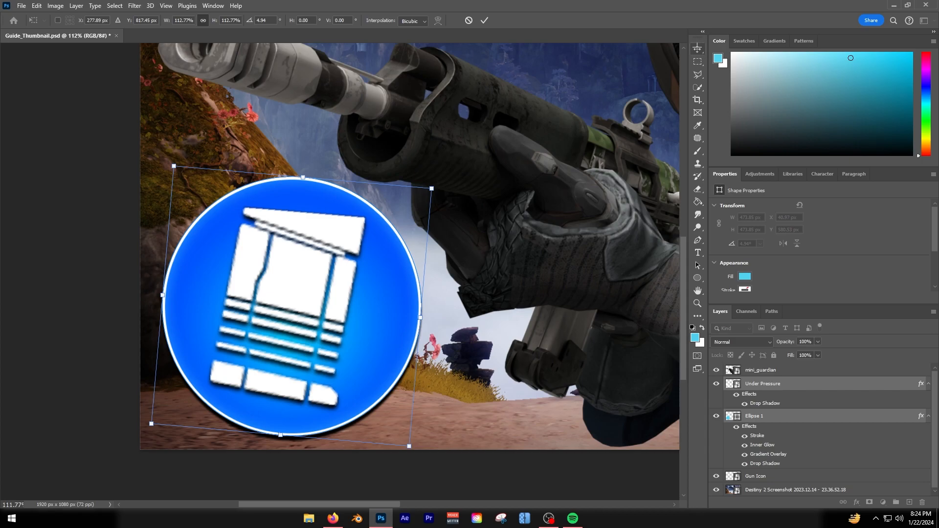
{"action": "left_click", "coordinate": [698, 49]}
Scale the Gun Icon up to about 423 px square and position it in the thumbnail's upper-right corner.
{"action": "scroll", "coordinate": [175, 293], "scroll_direction": "down", "scroll_amount": 4}
{"action": "scroll", "coordinate": [175, 294], "scroll_direction": "down", "scroll_amount": 3}
{"action": "scroll", "coordinate": [462, 130], "scroll_direction": "up", "scroll_amount": 5}
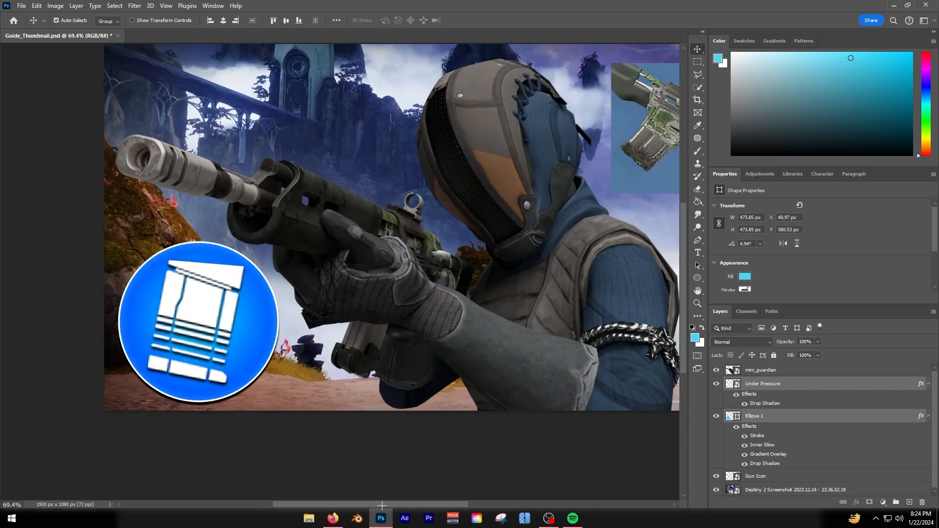
{"action": "left_click", "coordinate": [462, 129]}
{"action": "scroll", "coordinate": [502, 310], "scroll_direction": "up", "scroll_amount": 2}
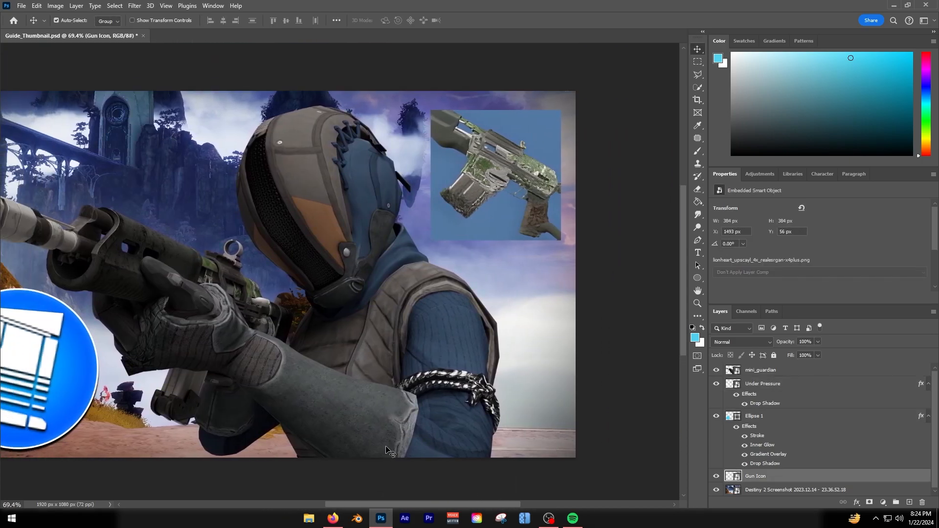
{"action": "key", "text": "ctrl+t"}
{"action": "left_click_drag", "start_coordinate": [606, 322], "coordinate": [614, 330]}
{"action": "left_click_drag", "start_coordinate": [547, 299], "coordinate": [544, 300]}
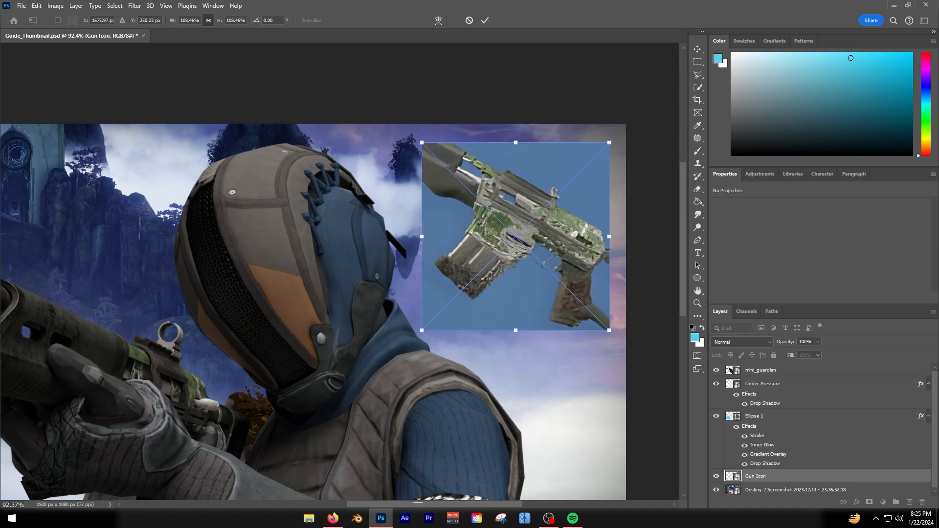
{"action": "left_click_drag", "start_coordinate": [432, 504], "coordinate": [443, 504]}
{"action": "key", "text": "Return"}
{"action": "scroll", "coordinate": [465, 281], "scroll_direction": "up", "scroll_amount": 3}
{"action": "left_click_drag", "start_coordinate": [465, 281], "coordinate": [471, 280]}
{"action": "key", "text": "ctrl+z"}
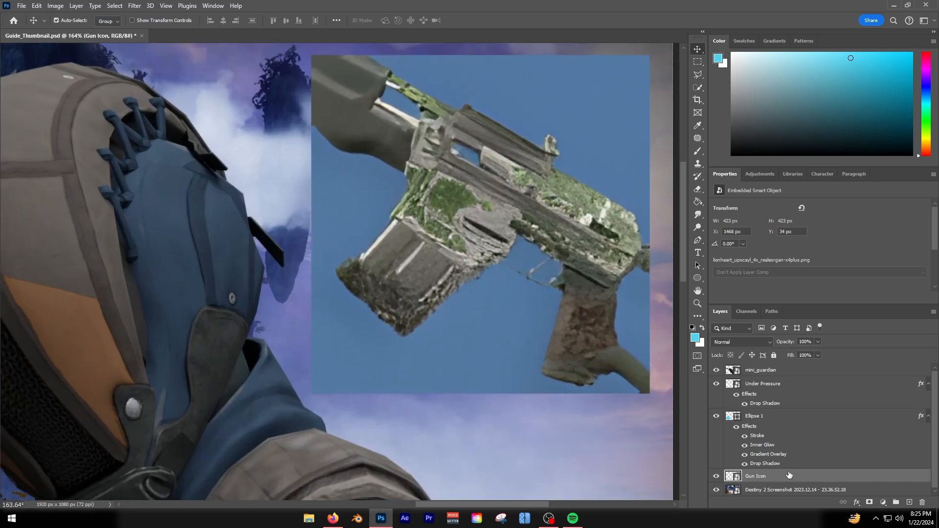
{"action": "right_click", "coordinate": [789, 475]}
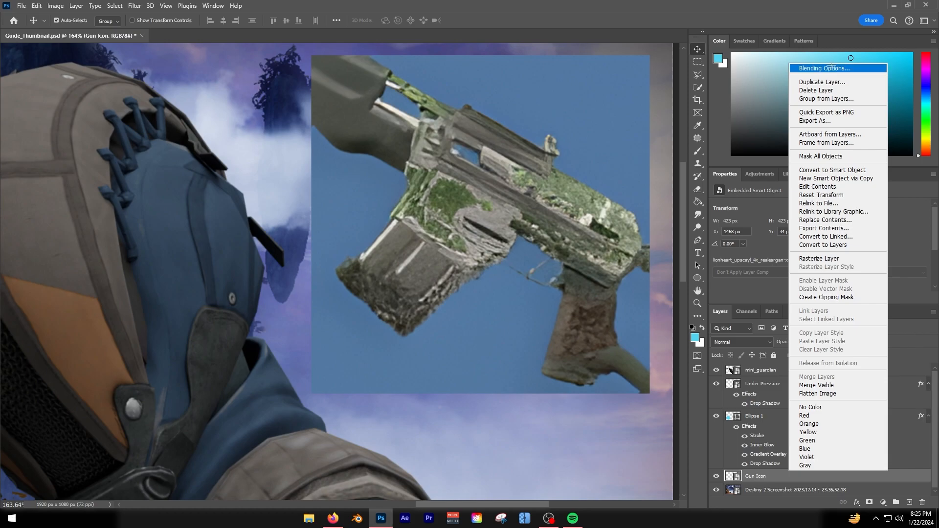
{"action": "left_click", "coordinate": [832, 68]}
{"action": "left_click_drag", "start_coordinate": [547, 101], "coordinate": [669, 189]}
{"action": "left_click", "coordinate": [888, 225]}
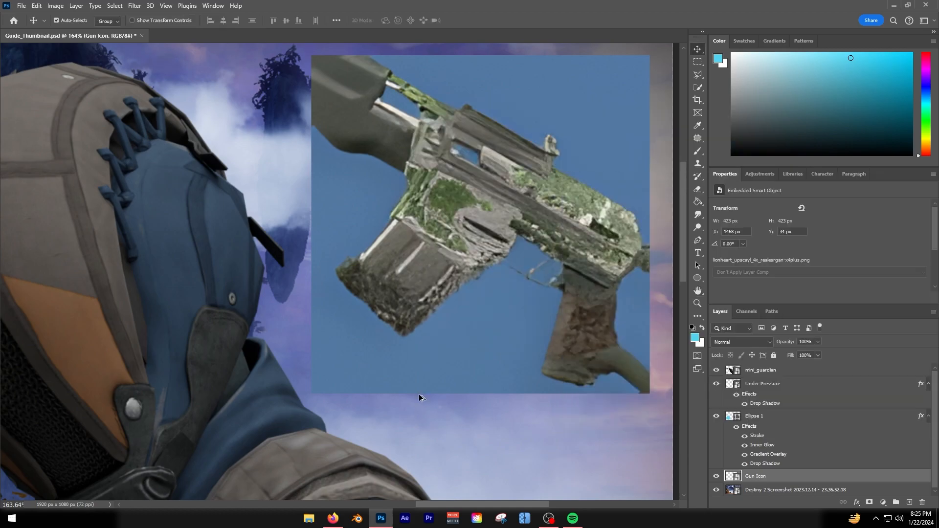
Add a white 5 px inside Stroke effect to the Gun Icon layer through its blending options.
{"action": "scroll", "coordinate": [422, 398], "scroll_direction": "down", "scroll_amount": 5}
{"action": "scroll", "coordinate": [469, 397], "scroll_direction": "right", "scroll_amount": 5}
{"action": "right_click", "coordinate": [778, 477]}
{"action": "left_click", "coordinate": [802, 71]}
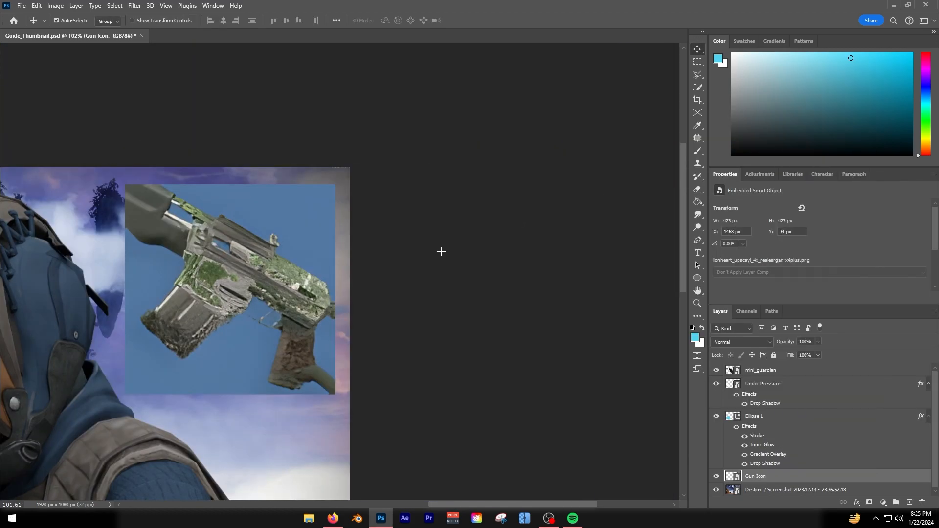
{"action": "left_click_drag", "start_coordinate": [585, 188], "coordinate": [398, 190]}
{"action": "left_click", "coordinate": [381, 288]}
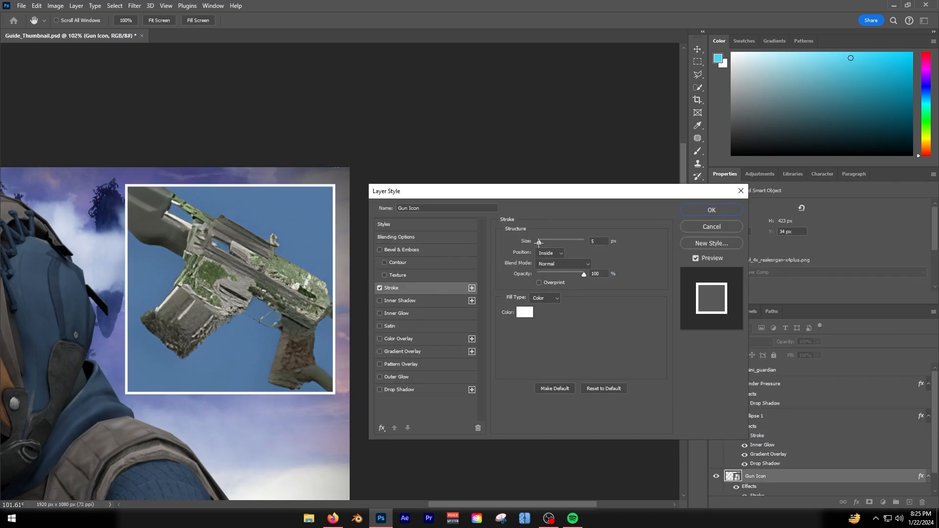
Add a Drop Shadow to the Gun Icon with a 6 px distance and 8 px size.
{"action": "left_click", "coordinate": [416, 389]}
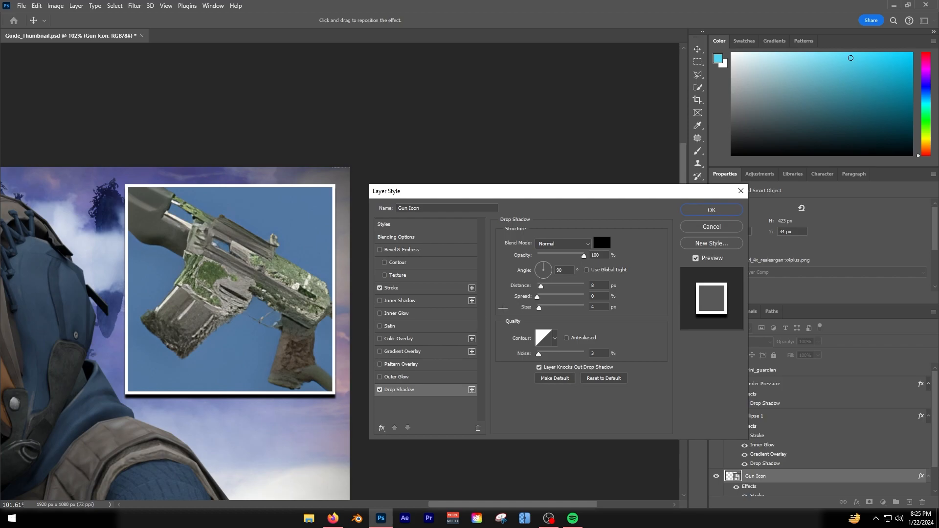
{"action": "left_click_drag", "start_coordinate": [539, 308], "coordinate": [540, 286]}
{"action": "left_click_drag", "start_coordinate": [538, 308], "coordinate": [540, 285]}
Add an Inner Glow to the Gun Icon in a muted blue, at 100% opacity and 59 px size.
{"action": "left_click", "coordinate": [380, 314]}
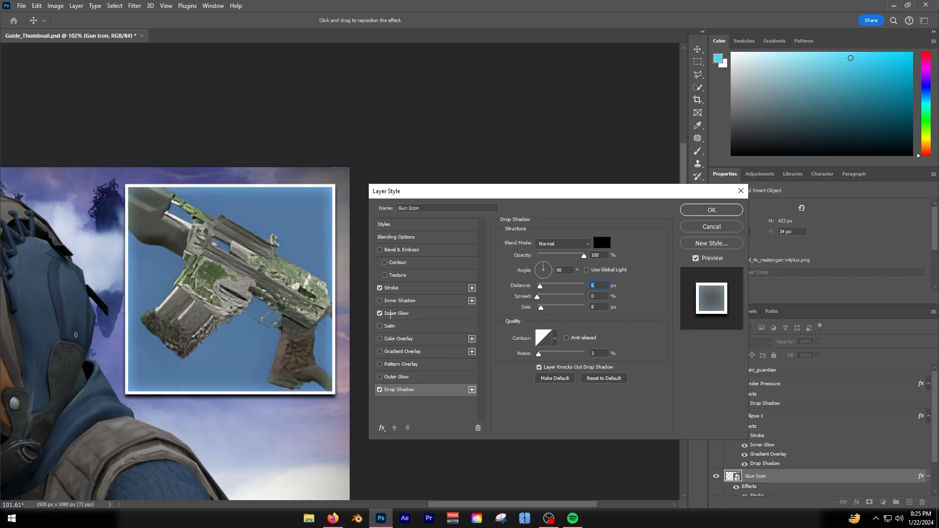
{"action": "left_click", "coordinate": [525, 279]}
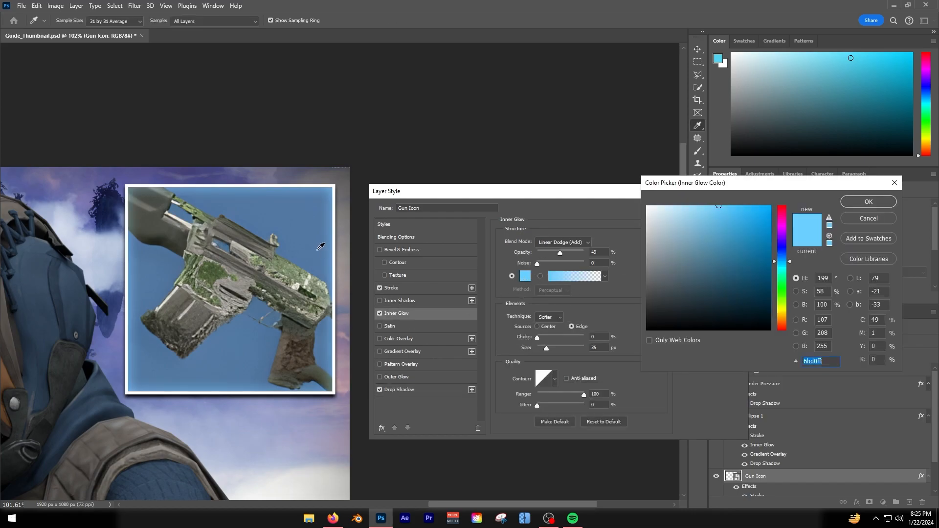
{"action": "left_click", "coordinate": [321, 245]}
{"action": "left_click_drag", "start_coordinate": [537, 349], "coordinate": [551, 350]}
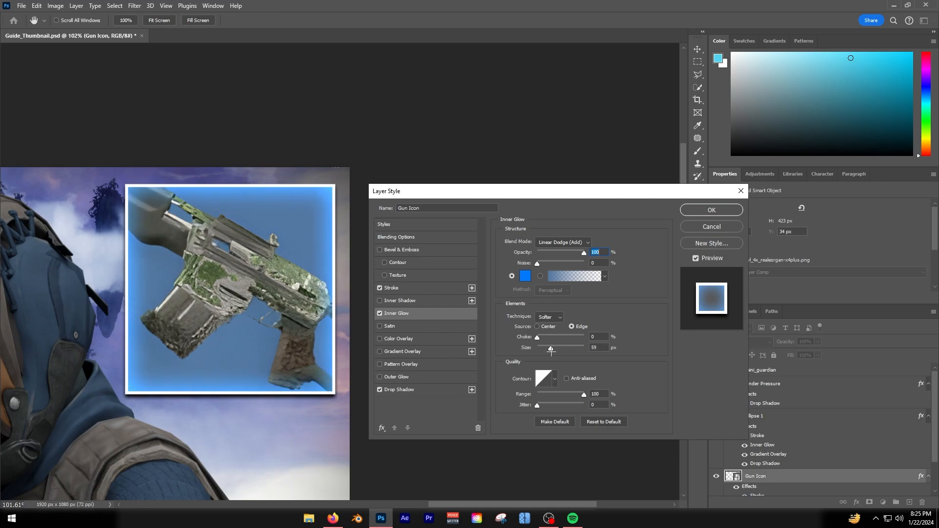
{"action": "left_click", "coordinate": [525, 277]}
{"action": "mouse_move", "coordinate": [741, 237]}
{"action": "left_mouse_down"}
{"action": "mouse_move", "coordinate": [723, 240]}
{"action": "mouse_move", "coordinate": [727, 233]}
{"action": "left_mouse_up"}
{"action": "left_click", "coordinate": [868, 202]}
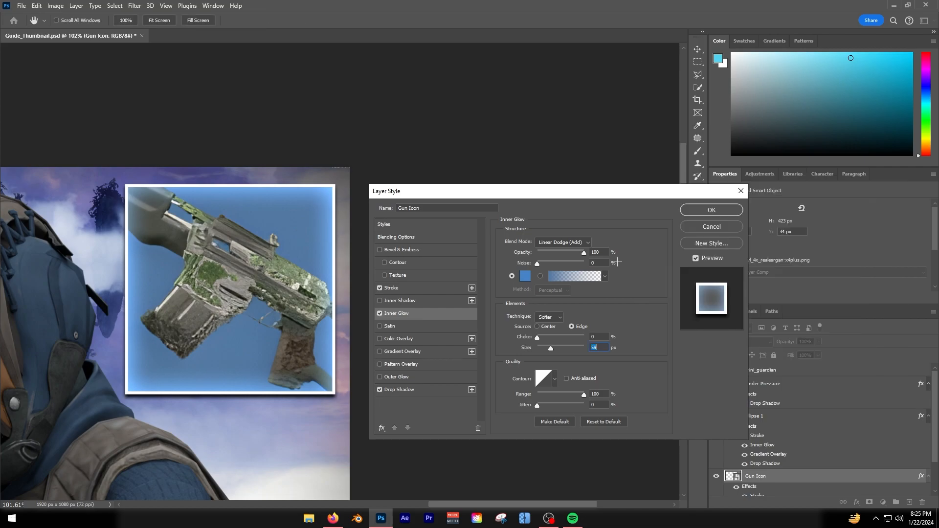
Add a white Color Overlay to the Gun Icon in Overlay blend mode at 10% opacity and apply the layer style.
{"action": "left_click", "coordinate": [380, 338]}
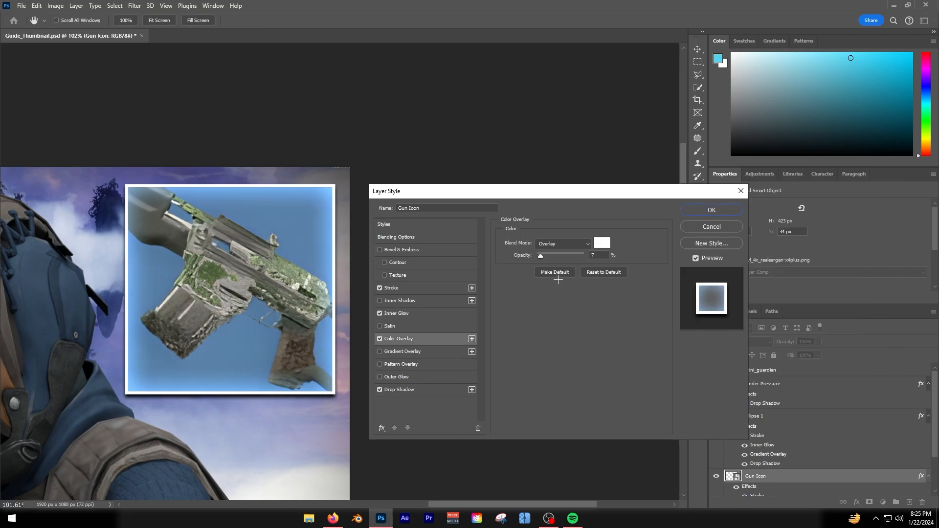
{"action": "left_click", "coordinate": [551, 240]}
{"action": "left_click", "coordinate": [551, 240]}
{"action": "left_click", "coordinate": [553, 241]}
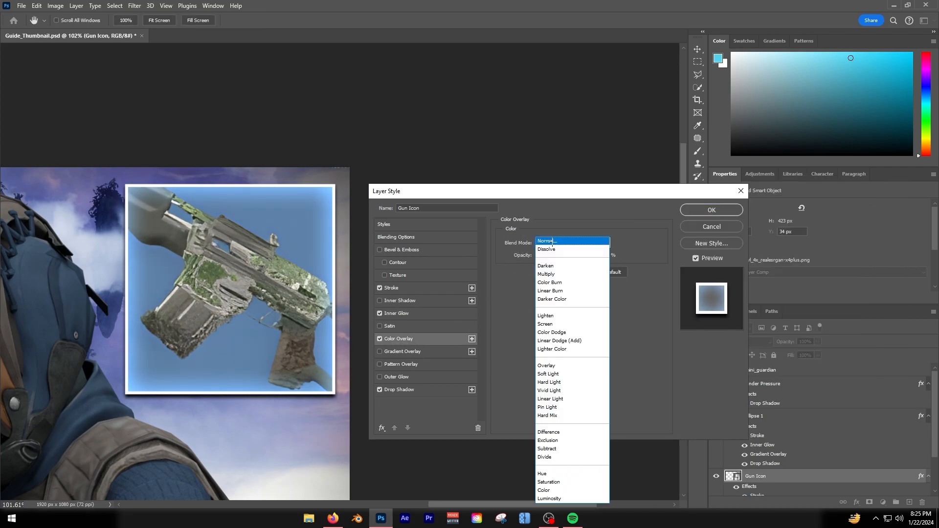
{"action": "left_click", "coordinate": [546, 365]}
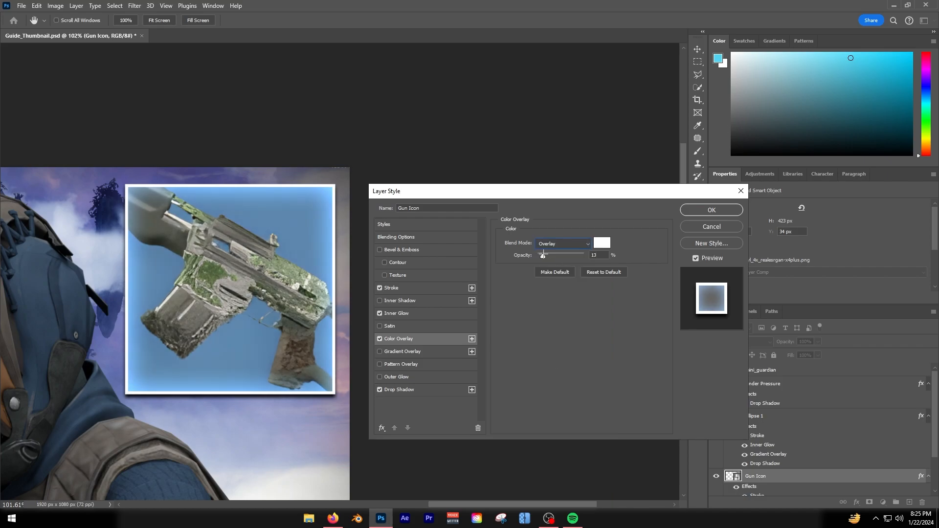
{"action": "left_click", "coordinate": [711, 210]}
Add a bright blue Outer Glow to the Gun Icon, using Linear Dodge (Add) at 36% opacity and 35 px size.
{"action": "scroll", "coordinate": [430, 346], "scroll_direction": "up", "scroll_amount": 2}
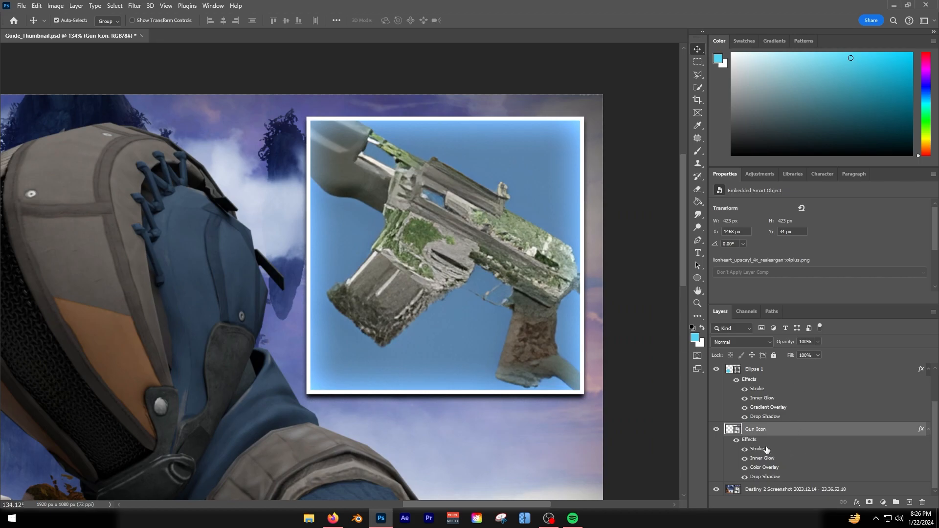
{"action": "right_click", "coordinate": [767, 430]}
{"action": "left_click", "coordinate": [787, 39]}
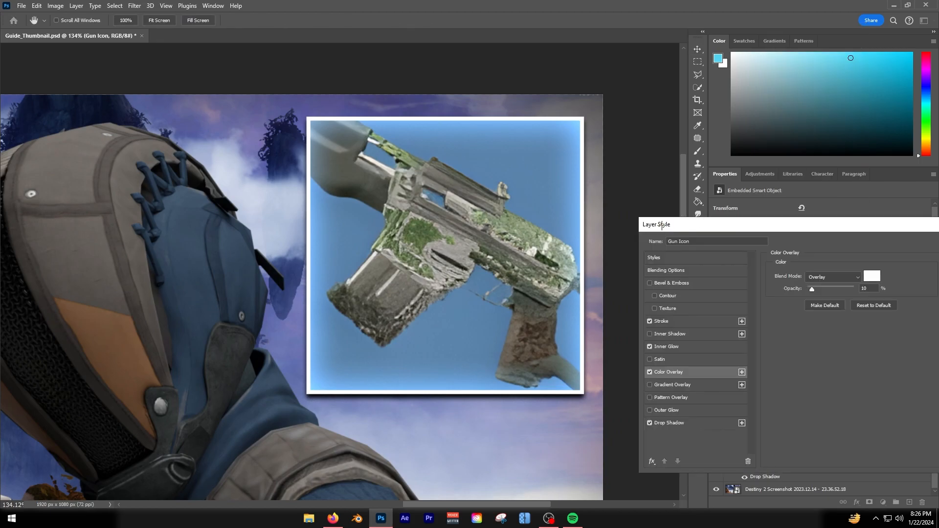
{"action": "left_click_drag", "start_coordinate": [662, 226], "coordinate": [638, 221]}
{"action": "left_click", "coordinate": [647, 330]}
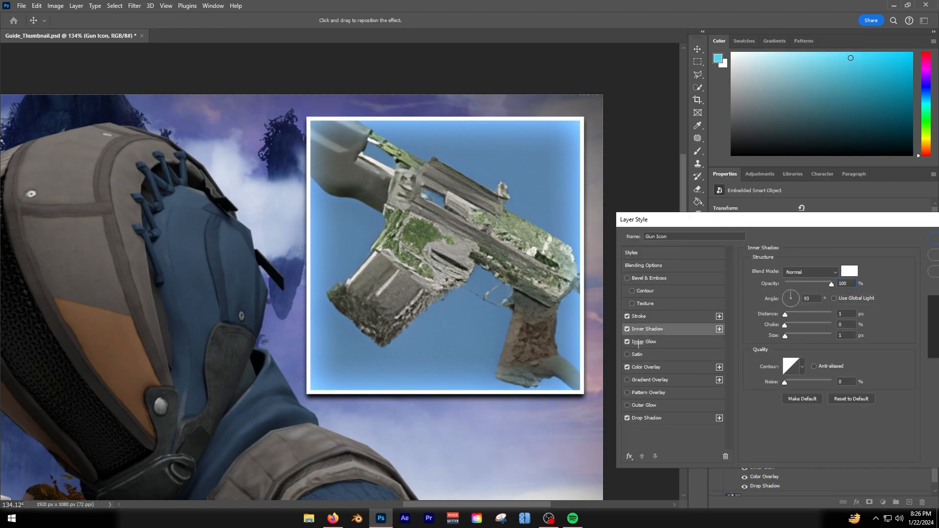
{"action": "left_click", "coordinate": [628, 328]}
{"action": "left_click", "coordinate": [644, 405]}
{"action": "left_click", "coordinate": [773, 304]}
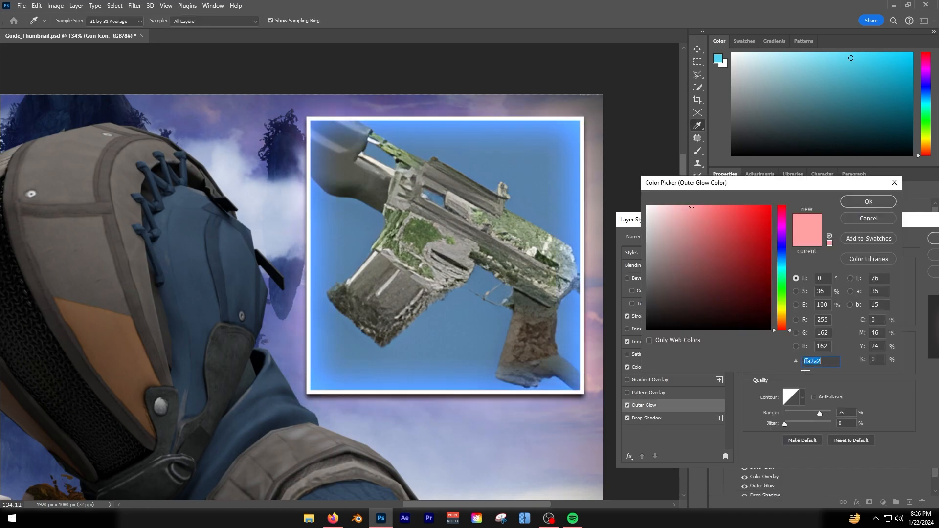
{"action": "left_click", "coordinate": [789, 260]}
{"action": "left_click_drag", "start_coordinate": [749, 260], "coordinate": [773, 205]}
{"action": "left_click", "coordinate": [864, 204]}
{"action": "left_click_drag", "start_coordinate": [796, 367], "coordinate": [795, 367]}
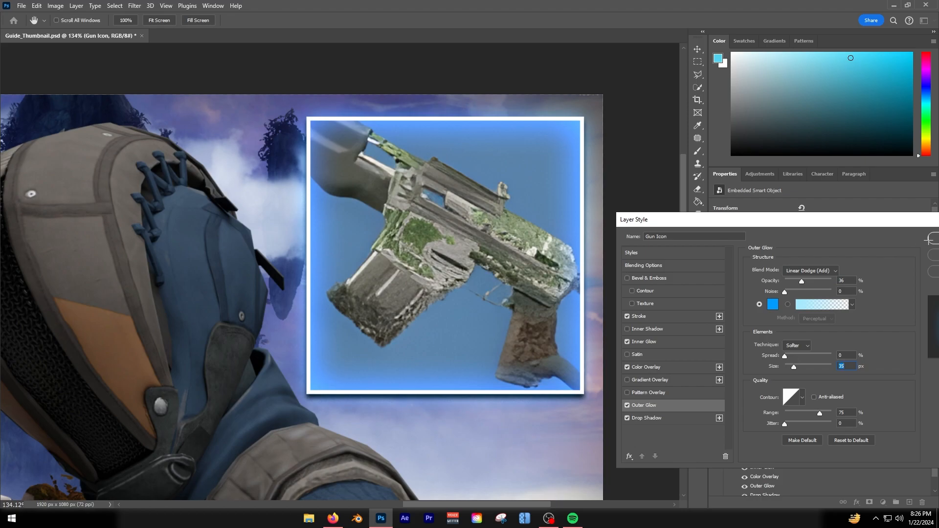
{"action": "left_click", "coordinate": [929, 239]}
{"action": "scroll", "coordinate": [448, 479], "scroll_direction": "down", "scroll_amount": 5}
{"action": "scroll", "coordinate": [372, 372], "scroll_direction": "up", "scroll_amount": 6}
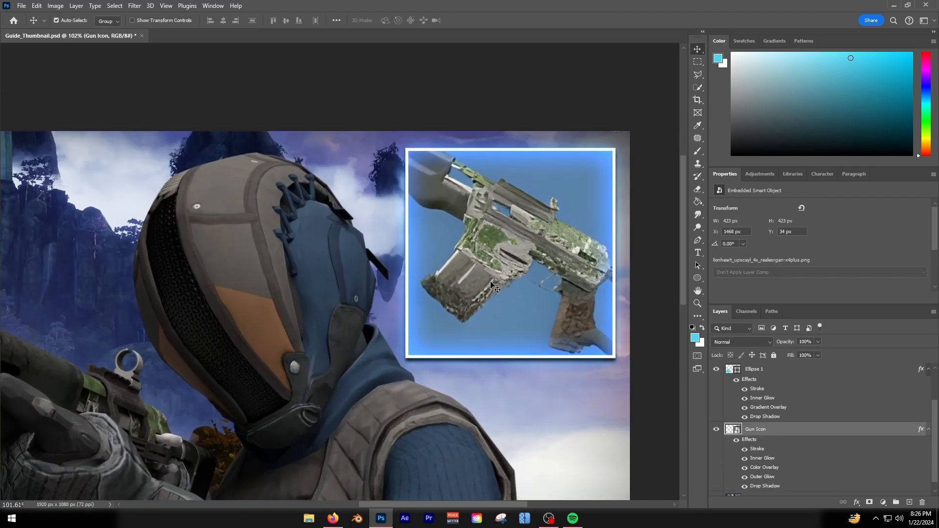
{"action": "scroll", "coordinate": [492, 313], "scroll_direction": "down", "scroll_amount": 2}
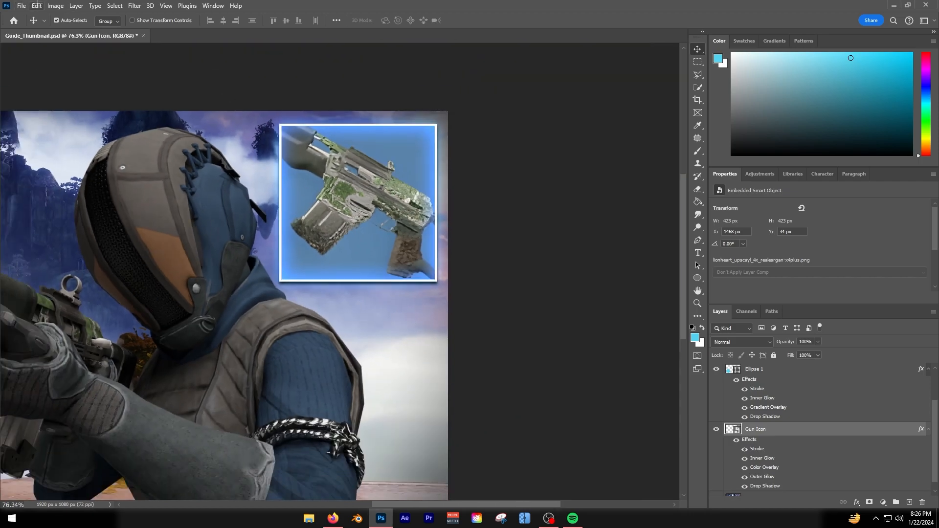
{"action": "left_click", "coordinate": [36, 5]}
{"action": "mouse_move", "coordinate": [62, 238]}
{"action": "left_click", "coordinate": [181, 282]}
{"action": "left_click_drag", "start_coordinate": [279, 284], "coordinate": [293, 263]}
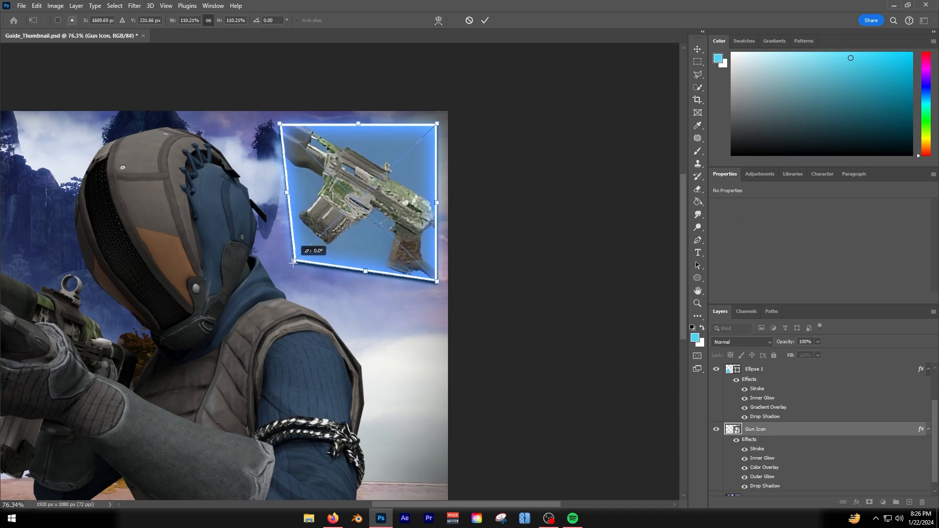
{"action": "left_click_drag", "start_coordinate": [279, 124], "coordinate": [277, 126]}
{"action": "left_click_drag", "start_coordinate": [437, 121], "coordinate": [436, 118]}
{"action": "left_click", "coordinate": [698, 49]}
Shift the Gun Icon inward from the canvas corner, distort it into a slanted panel about 491 × 432 px, and rotate it to about -3.7°.
{"action": "left_click_drag", "start_coordinate": [392, 231], "coordinate": [374, 241]}
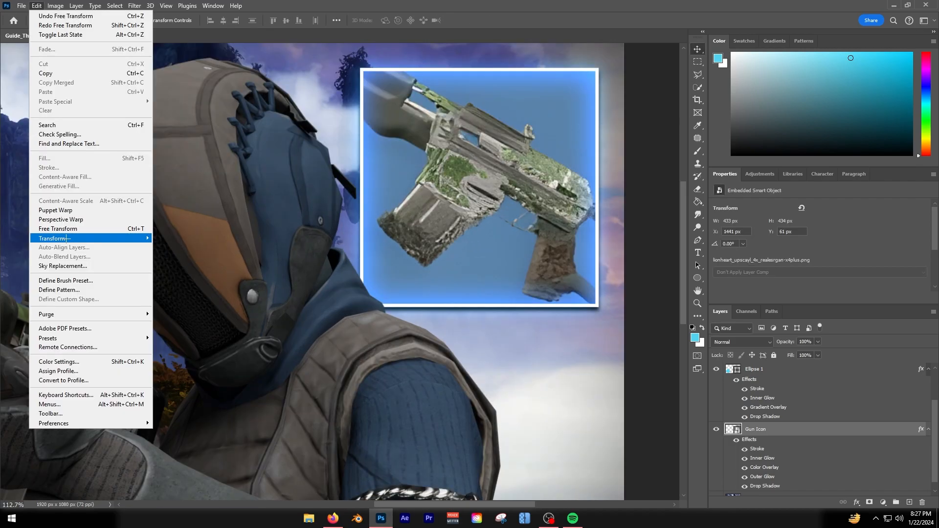
{"action": "mouse_move", "coordinate": [127, 239]}
{"action": "left_click", "coordinate": [195, 288]}
{"action": "left_click_drag", "start_coordinate": [600, 69], "coordinate": [577, 88]}
{"action": "left_click_drag", "start_coordinate": [598, 307], "coordinate": [613, 306]}
{"action": "left_click_drag", "start_coordinate": [359, 308], "coordinate": [363, 308]}
{"action": "left_click_drag", "start_coordinate": [360, 69], "coordinate": [356, 70]}
{"action": "left_click_drag", "start_coordinate": [579, 87], "coordinate": [582, 82]}
{"action": "left_click_drag", "start_coordinate": [640, 231], "coordinate": [642, 221]}
{"action": "left_click_drag", "start_coordinate": [552, 214], "coordinate": [546, 216]}
{"action": "scroll", "coordinate": [458, 263], "scroll_direction": "down", "scroll_amount": 14}
{"action": "key", "text": "Return"}
{"action": "scroll", "coordinate": [449, 271], "scroll_direction": "up", "scroll_amount": 3}
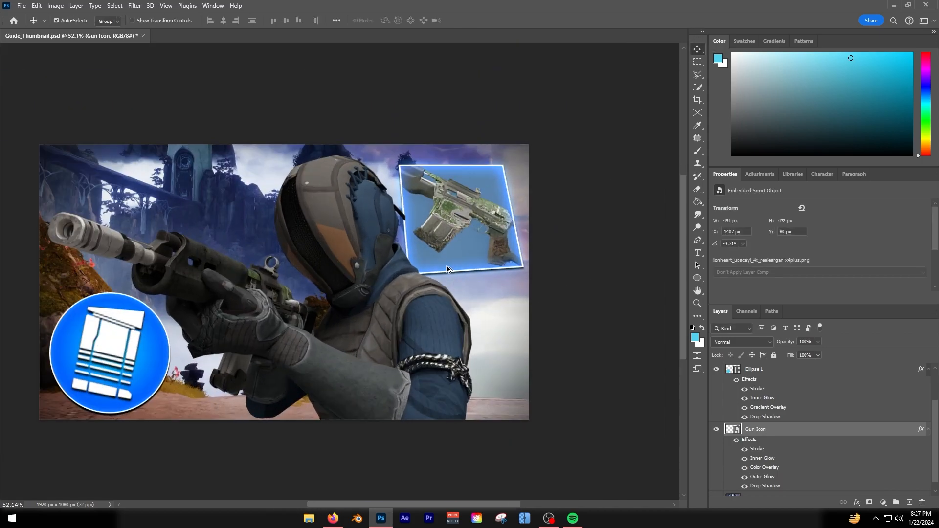
Transform the mini_guardian layer to about 1695 × 1063 px with a 0.37° rotation, placing it at about X 41 px, Y 30 px.
{"action": "scroll", "coordinate": [422, 303], "scroll_direction": "down", "scroll_amount": 2}
{"action": "scroll", "coordinate": [500, 288], "scroll_direction": "up", "scroll_amount": 4}
{"action": "left_click", "coordinate": [533, 356]}
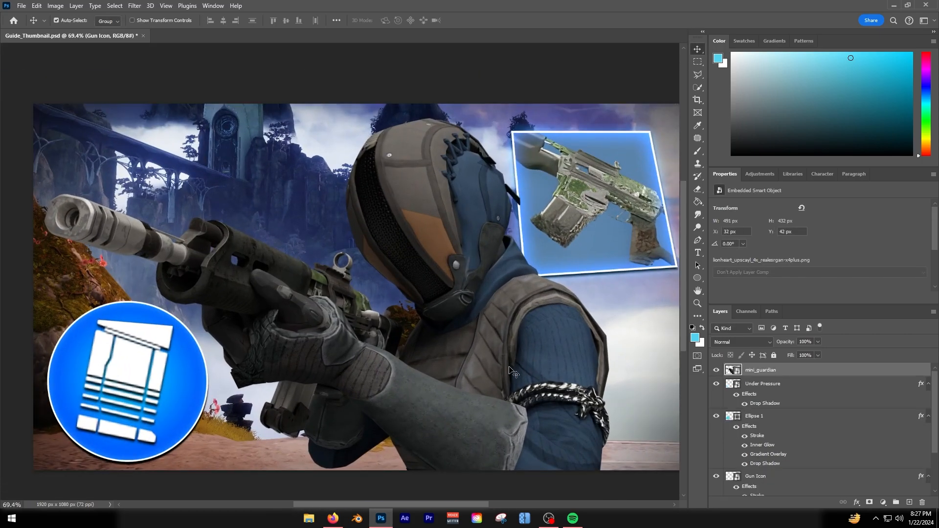
{"action": "key", "text": "ctrl+t"}
{"action": "scroll", "coordinate": [327, 412], "scroll_direction": "down", "scroll_amount": 4}
{"action": "left_click_drag", "start_coordinate": [565, 453], "coordinate": [597, 442]}
{"action": "key", "text": "Return"}
{"action": "scroll", "coordinate": [497, 330], "scroll_direction": "up", "scroll_amount": 2}
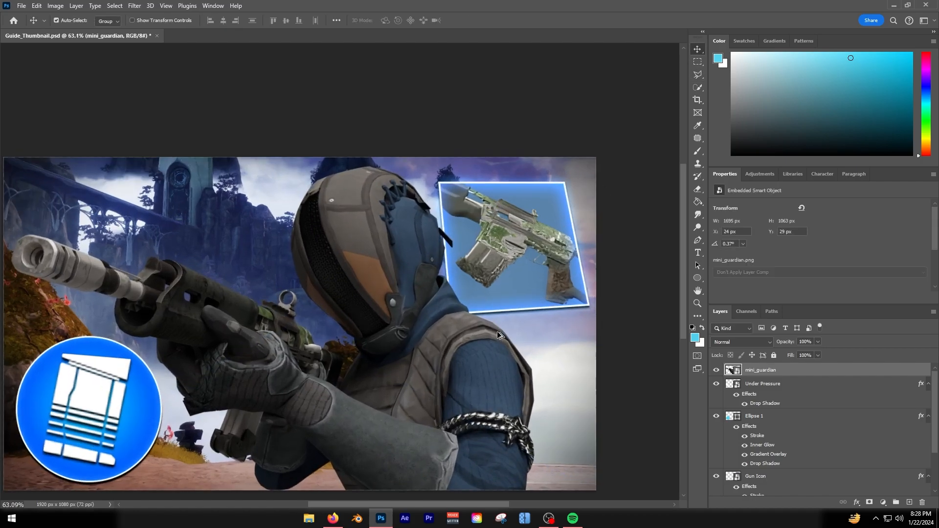
{"action": "scroll", "coordinate": [497, 330], "scroll_direction": "up", "scroll_amount": 5}
{"action": "left_click", "coordinate": [511, 277]}
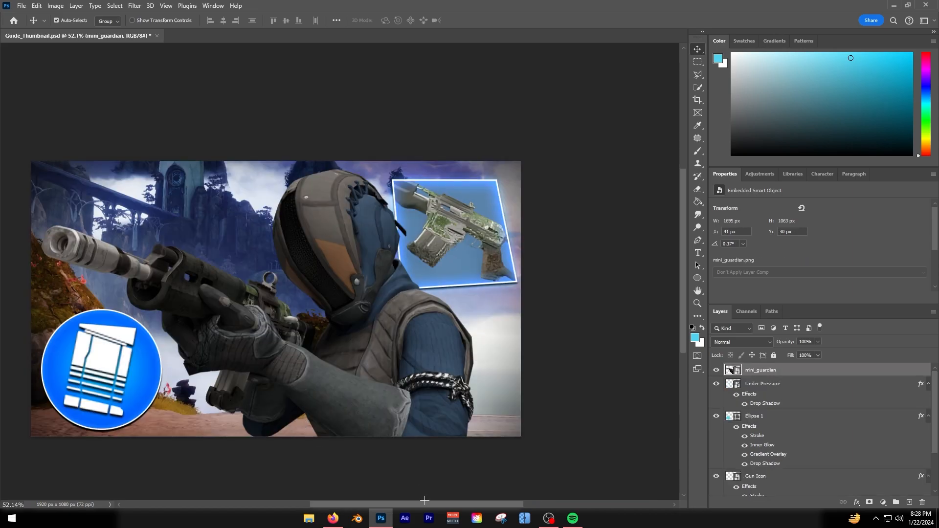
{"action": "left_click_drag", "start_coordinate": [426, 504], "coordinate": [412, 504]}
{"action": "scroll", "coordinate": [263, 338], "scroll_direction": "down", "scroll_amount": 3}
{"action": "scroll", "coordinate": [169, 390], "scroll_direction": "up", "scroll_amount": 9}
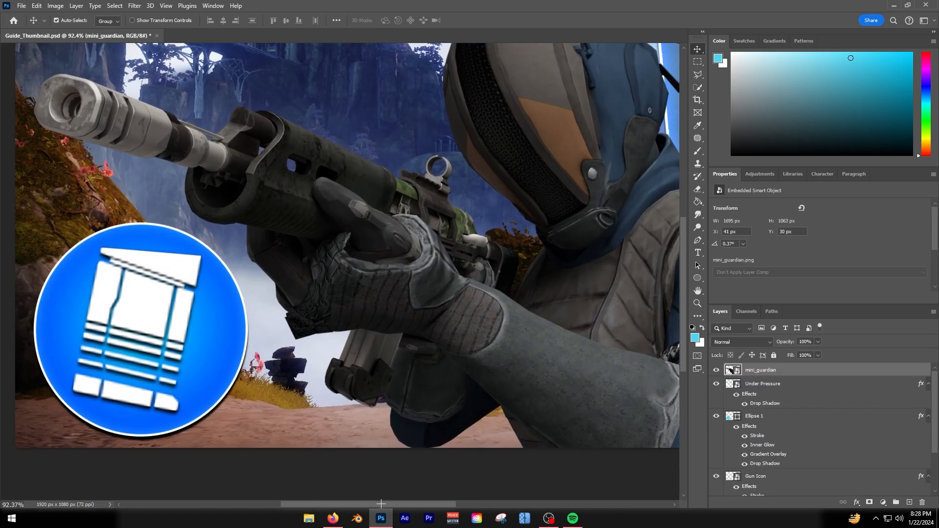
{"action": "left_click", "coordinate": [768, 386]}
{"action": "left_click", "coordinate": [763, 415], "text": "shift"}
{"action": "key", "text": "ctrl+t"}
{"action": "left_click_drag", "start_coordinate": [303, 359], "coordinate": [309, 312]}
{"action": "scroll", "coordinate": [309, 312], "scroll_direction": "left", "scroll_amount": 3}
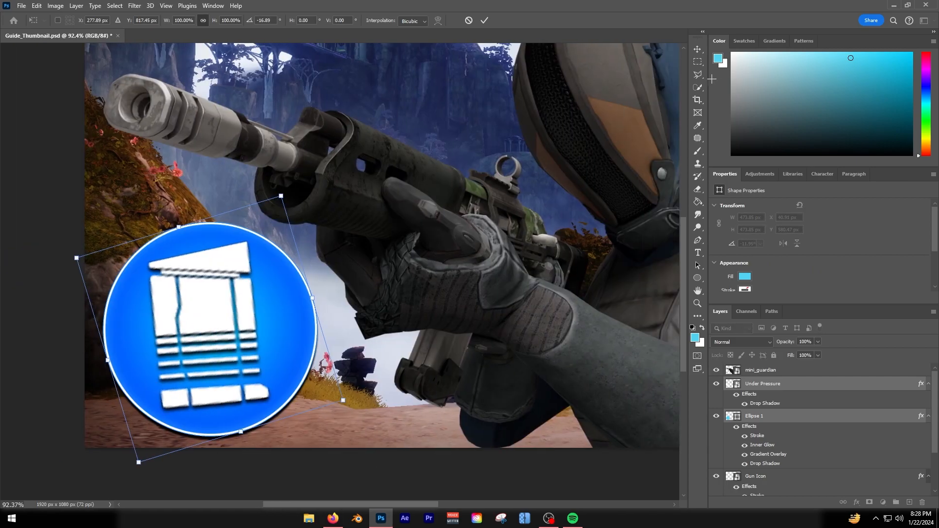
{"action": "key", "text": "Escape"}
Group the Under Pressure, Ellipse 1 and Gun Icon layers together.
{"action": "scroll", "coordinate": [309, 240], "scroll_direction": "down", "scroll_amount": 3}
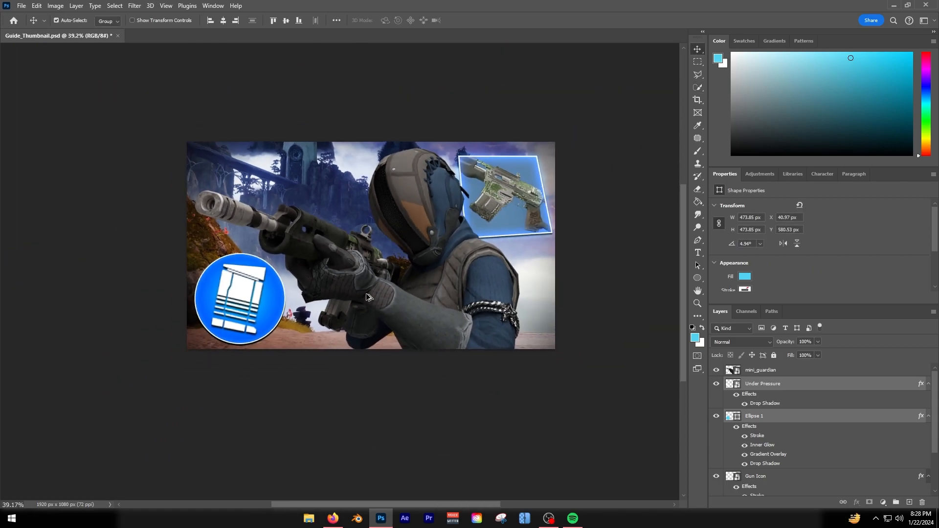
{"action": "scroll", "coordinate": [510, 239], "scroll_direction": "up", "scroll_amount": 2}
{"action": "scroll", "coordinate": [509, 238], "scroll_direction": "up", "scroll_amount": 1}
{"action": "scroll", "coordinate": [402, 286], "scroll_direction": "down", "scroll_amount": 6}
{"action": "scroll", "coordinate": [250, 311], "scroll_direction": "up", "scroll_amount": 3}
{"action": "left_click", "coordinate": [780, 388]}
{"action": "scroll", "coordinate": [482, 502], "scroll_direction": "left", "scroll_amount": 1}
{"action": "scroll", "coordinate": [772, 424], "scroll_direction": "down", "scroll_amount": 2}
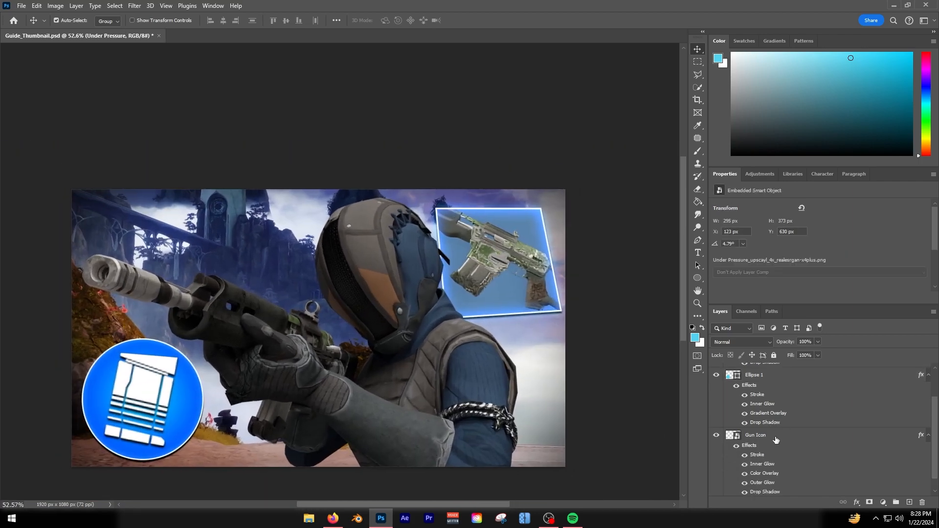
{"action": "left_click", "coordinate": [776, 441], "text": "shift"}
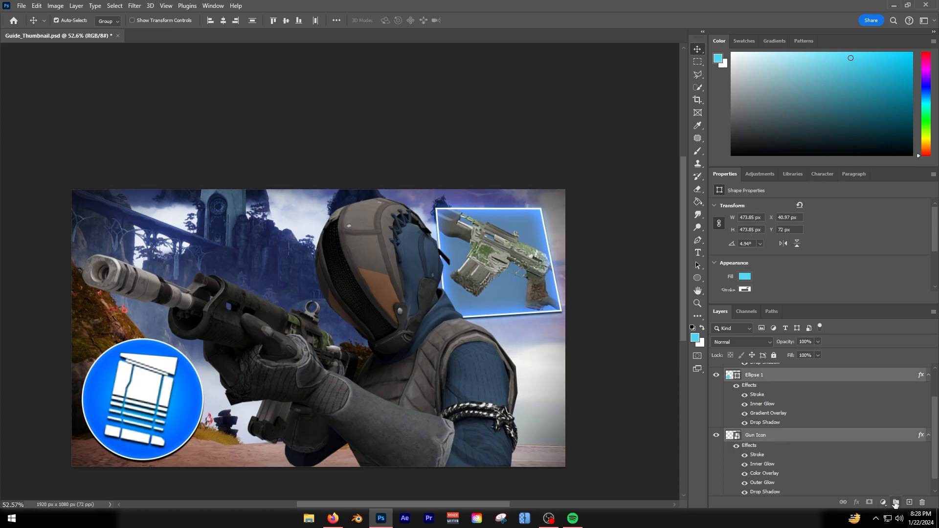
{"action": "left_click", "coordinate": [897, 502]}
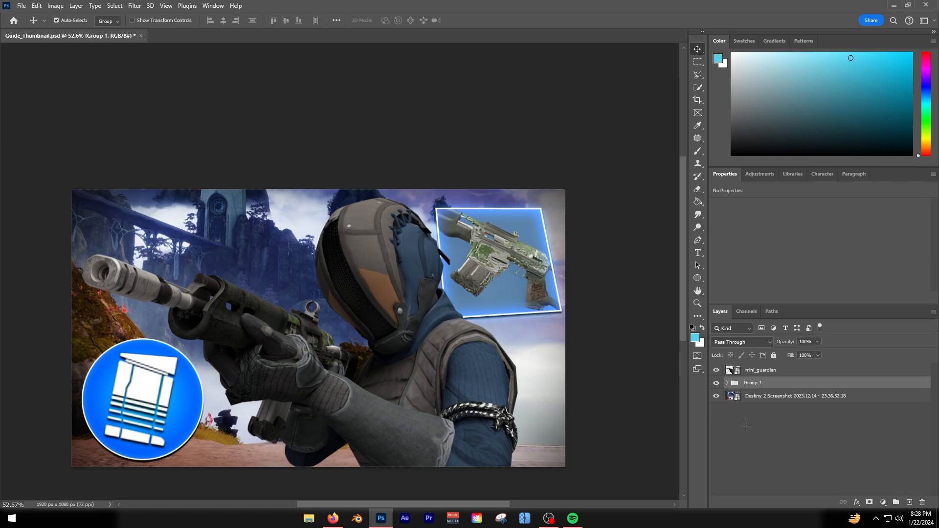
Rename the new layer group as Icons and hide it.
{"action": "double_click", "coordinate": [757, 386]}
{"action": "key", "text": "Escape"}
{"action": "double_click", "coordinate": [753, 385]}
{"action": "left_click", "coordinate": [737, 433]}
{"action": "left_click", "coordinate": [717, 383]}
{"action": "left_click", "coordinate": [717, 383]}
{"action": "left_click", "coordinate": [717, 383]}
Select the Destiny 2 Screenshot background layer and examine the composition behind the guardian with the icons hidden.
{"action": "scroll", "coordinate": [332, 388], "scroll_direction": "up", "scroll_amount": 1}
{"action": "left_click", "coordinate": [756, 396]}
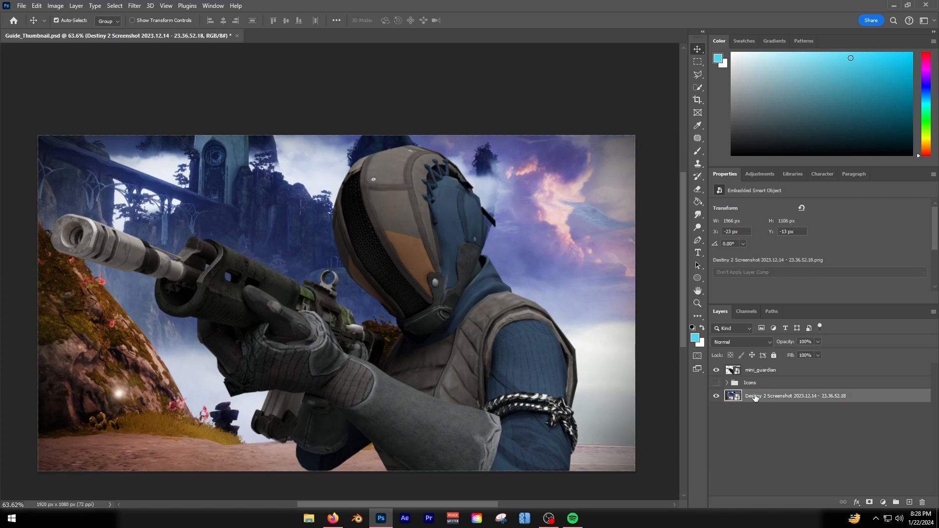
{"action": "scroll", "coordinate": [370, 400], "scroll_direction": "down", "scroll_amount": 5}
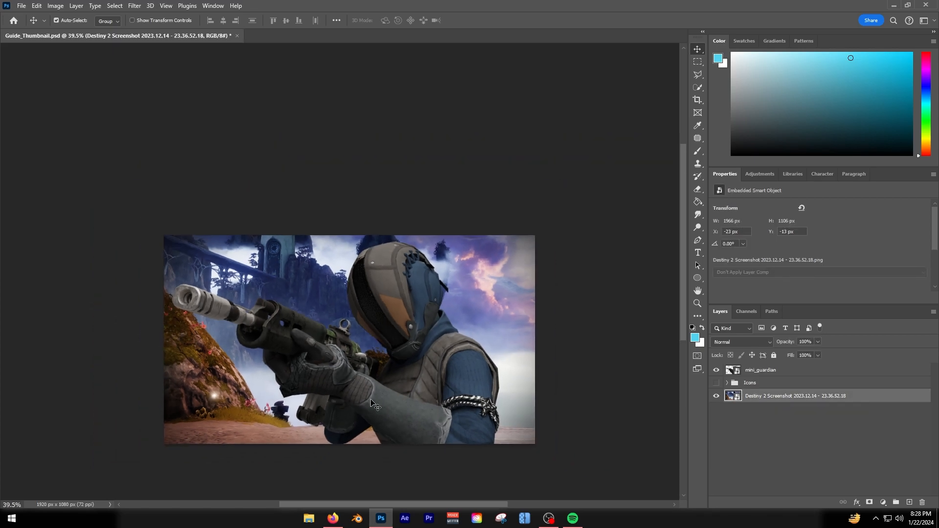
{"action": "scroll", "coordinate": [272, 415], "scroll_direction": "up", "scroll_amount": 1}
{"action": "scroll", "coordinate": [242, 434], "scroll_direction": "up", "scroll_amount": 7}
{"action": "scroll", "coordinate": [242, 435], "scroll_direction": "down", "scroll_amount": 4}
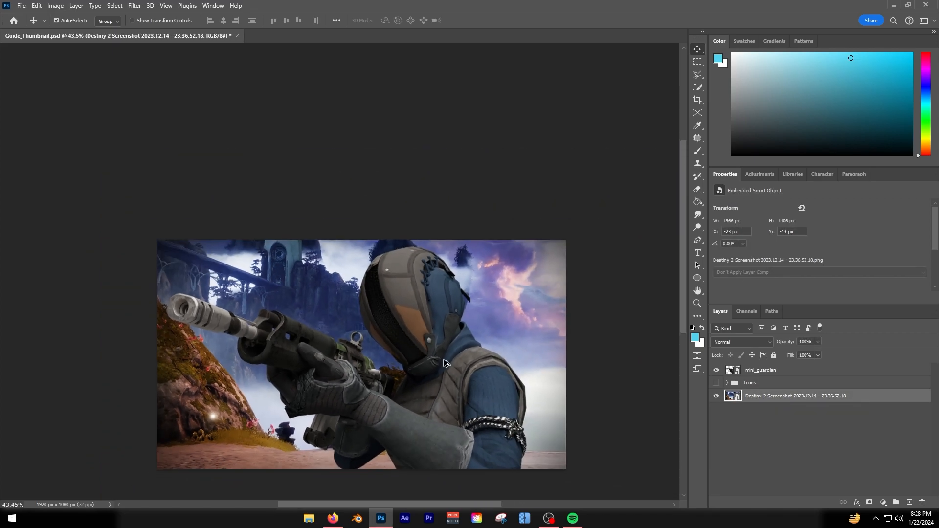
{"action": "scroll", "coordinate": [331, 376], "scroll_direction": "up", "scroll_amount": 3}
{"action": "scroll", "coordinate": [383, 445], "scroll_direction": "down", "scroll_amount": 1}
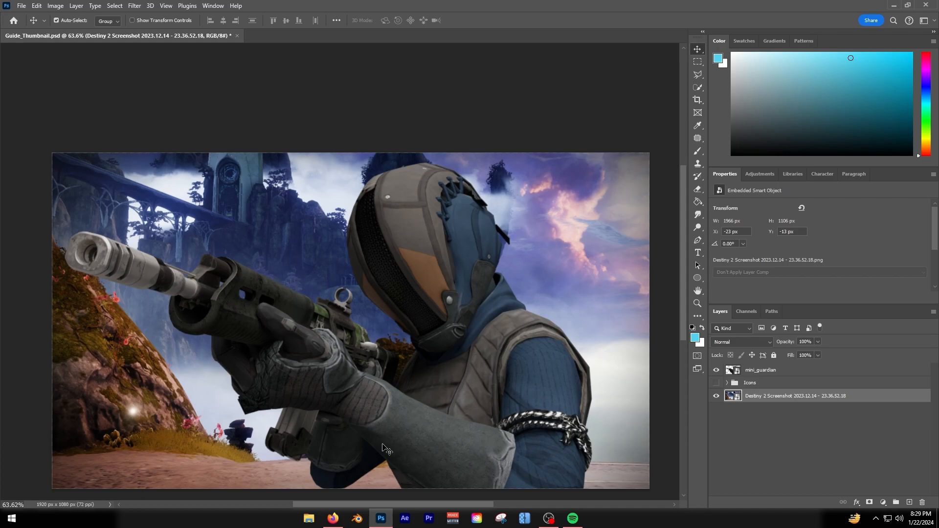
{"action": "scroll", "coordinate": [325, 386], "scroll_direction": "down", "scroll_amount": 5}
{"action": "scroll", "coordinate": [357, 360], "scroll_direction": "up", "scroll_amount": 6}
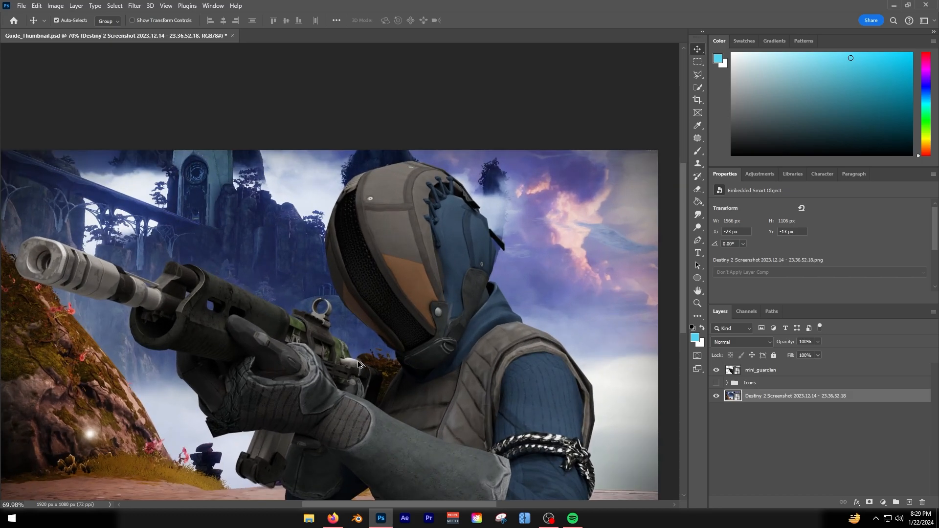
{"action": "scroll", "coordinate": [337, 373], "scroll_direction": "down", "scroll_amount": 2}
{"action": "scroll", "coordinate": [336, 376], "scroll_direction": "up", "scroll_amount": 3}
{"action": "scroll", "coordinate": [336, 378], "scroll_direction": "down", "scroll_amount": 1}
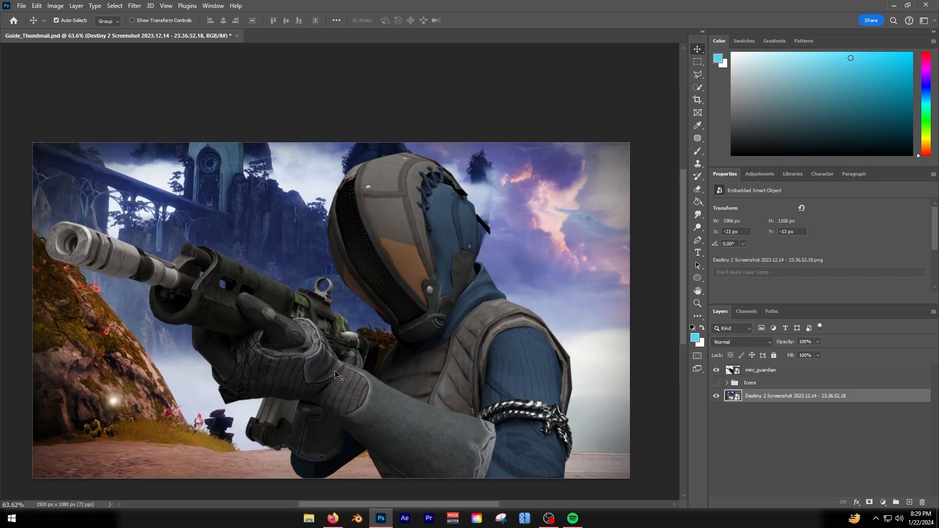
Flip the Destiny 2 Screenshot background layer horizontally.
{"action": "key", "text": "ctrl+t"}
{"action": "scroll", "coordinate": [196, 332], "scroll_direction": "up", "scroll_amount": 1}
{"action": "scroll", "coordinate": [101, 295], "scroll_direction": "down", "scroll_amount": 2}
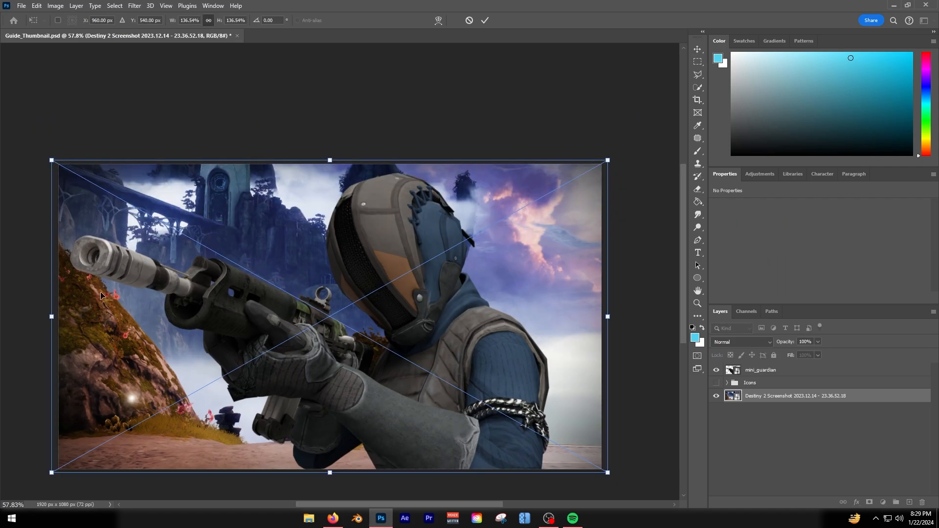
{"action": "left_click", "coordinate": [37, 5]}
{"action": "mouse_move", "coordinate": [61, 238]}
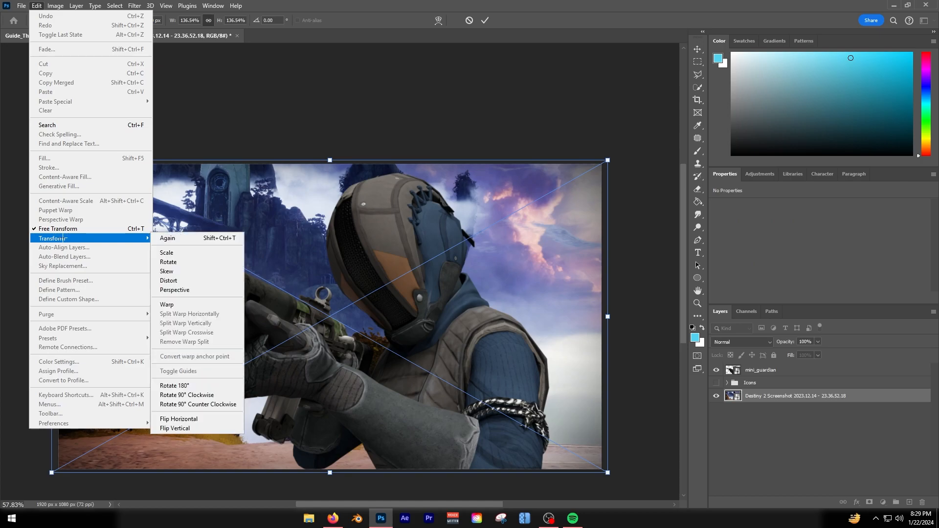
{"action": "left_click", "coordinate": [200, 419]}
Transform the flipped background to about 2285 × 1346 px with a -177.74° angle, placing it at about X -254 px, Y -133 px.
{"action": "left_click_drag", "start_coordinate": [607, 160], "coordinate": [618, 155]}
{"action": "left_click_drag", "start_coordinate": [632, 194], "coordinate": [654, 189]}
{"action": "left_click_drag", "start_coordinate": [584, 209], "coordinate": [564, 209]}
{"action": "left_click_drag", "start_coordinate": [631, 213], "coordinate": [634, 221]}
{"action": "left_click_drag", "start_coordinate": [557, 229], "coordinate": [590, 222]}
{"action": "scroll", "coordinate": [617, 313], "scroll_direction": "down", "scroll_amount": 1}
{"action": "left_click_drag", "start_coordinate": [635, 383], "coordinate": [644, 354]}
{"action": "left_click_drag", "start_coordinate": [550, 348], "coordinate": [547, 371]}
{"action": "left_click_drag", "start_coordinate": [639, 335], "coordinate": [636, 334]}
{"action": "key", "text": "ctrl+z"}
{"action": "left_click_drag", "start_coordinate": [640, 438], "coordinate": [647, 441]}
{"action": "left_click_drag", "start_coordinate": [644, 408], "coordinate": [643, 418]}
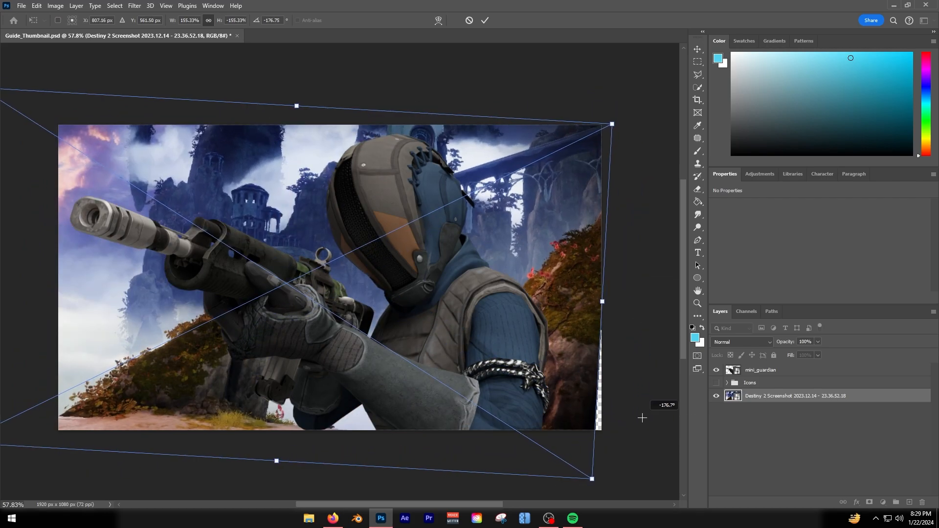
{"action": "left_click_drag", "start_coordinate": [539, 391], "coordinate": [548, 391]}
{"action": "left_click_drag", "start_coordinate": [637, 376], "coordinate": [638, 374]}
{"action": "left_click_drag", "start_coordinate": [551, 368], "coordinate": [556, 354]}
{"action": "left_click_drag", "start_coordinate": [659, 375], "coordinate": [660, 374]}
{"action": "left_click_drag", "start_coordinate": [597, 363], "coordinate": [592, 372]}
{"action": "key", "text": "Return"}
{"action": "scroll", "coordinate": [205, 354], "scroll_direction": "down", "scroll_amount": 5}
{"action": "scroll", "coordinate": [203, 360], "scroll_direction": "up", "scroll_amount": 1}
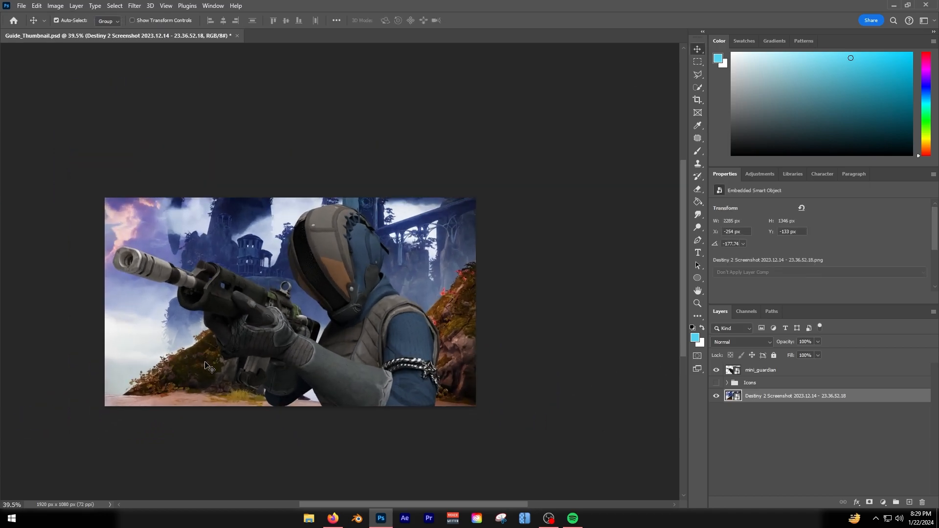
Examine the flipped background's composition with the guardian visible and with the guardian temporarily hidden.
{"action": "scroll", "coordinate": [251, 322], "scroll_direction": "up", "scroll_amount": 5}
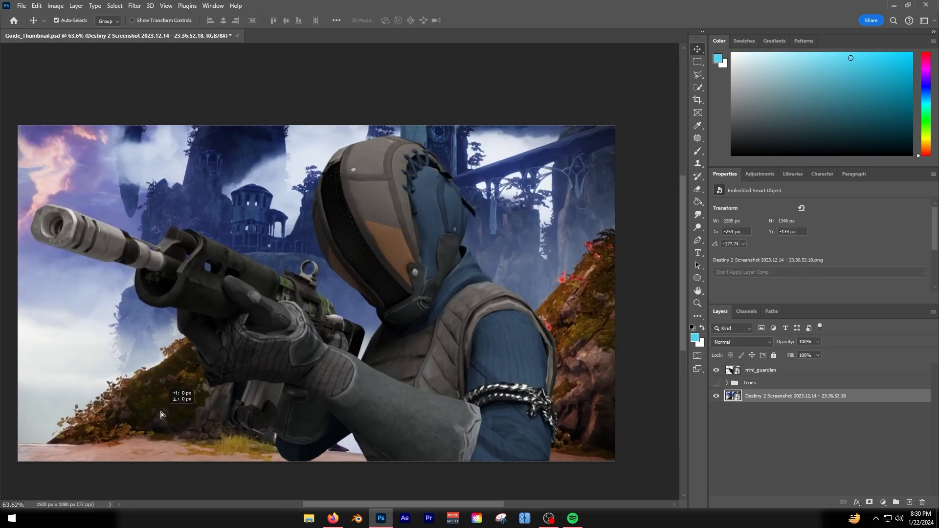
{"action": "scroll", "coordinate": [186, 347], "scroll_direction": "down", "scroll_amount": 4}
{"action": "scroll", "coordinate": [205, 240], "scroll_direction": "up", "scroll_amount": 4}
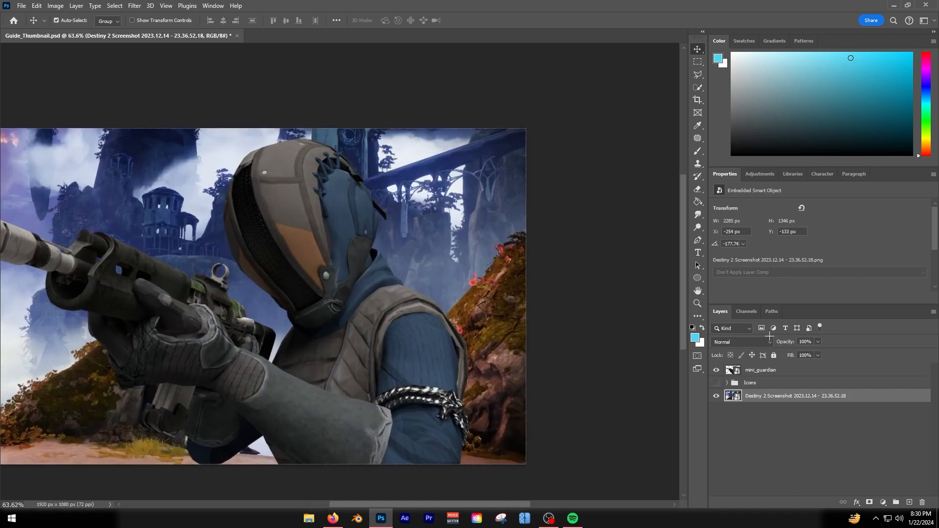
{"action": "scroll", "coordinate": [419, 443], "scroll_direction": "left", "scroll_amount": 2}
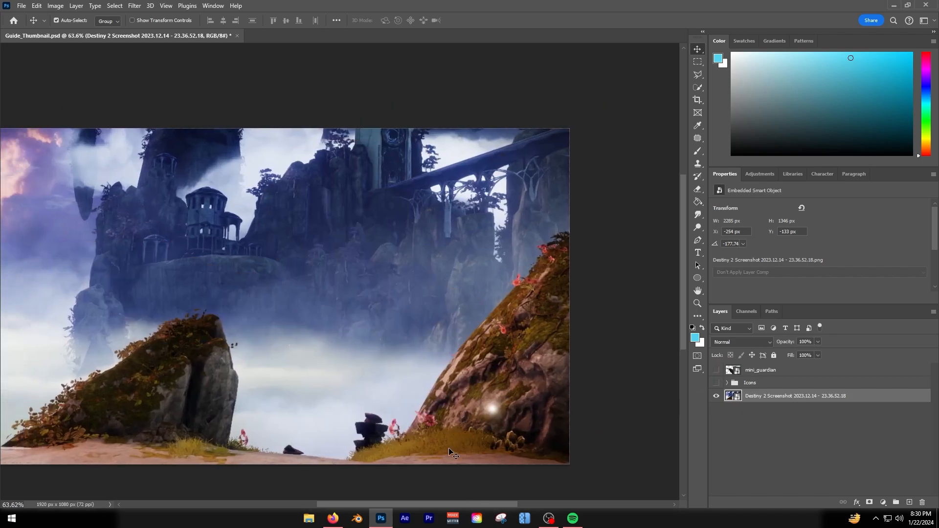
{"action": "scroll", "coordinate": [480, 505], "scroll_direction": "left", "scroll_amount": 2}
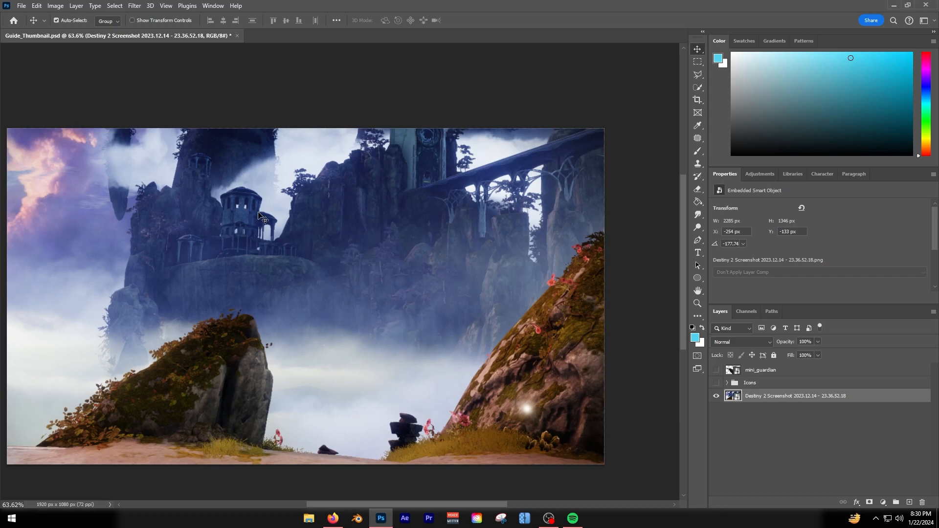
{"action": "left_click", "coordinate": [716, 371]}
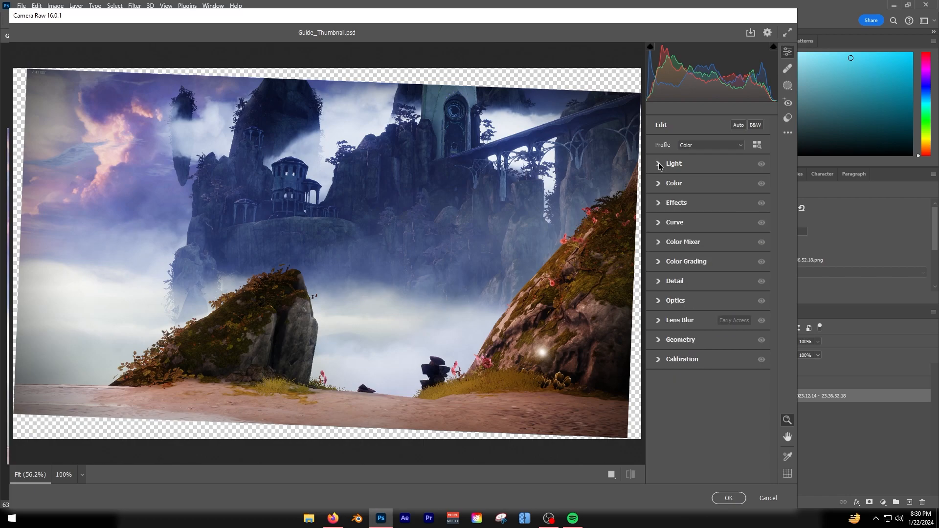
Desaturate the background in the Camera Raw Color Mixer with Oranges -78, Yellows -100 and Greens -100, set Blues to +2 and slightly reduce Aquas.
{"action": "left_click", "coordinate": [658, 246]}
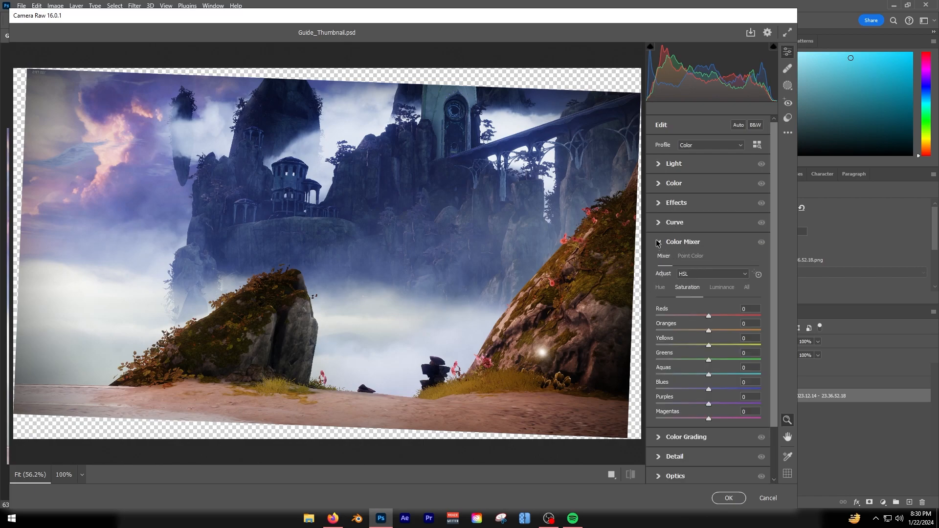
{"action": "scroll", "coordinate": [482, 317], "scroll_direction": "down", "scroll_amount": 3}
{"action": "left_click_drag", "start_coordinate": [481, 317], "coordinate": [488, 318]}
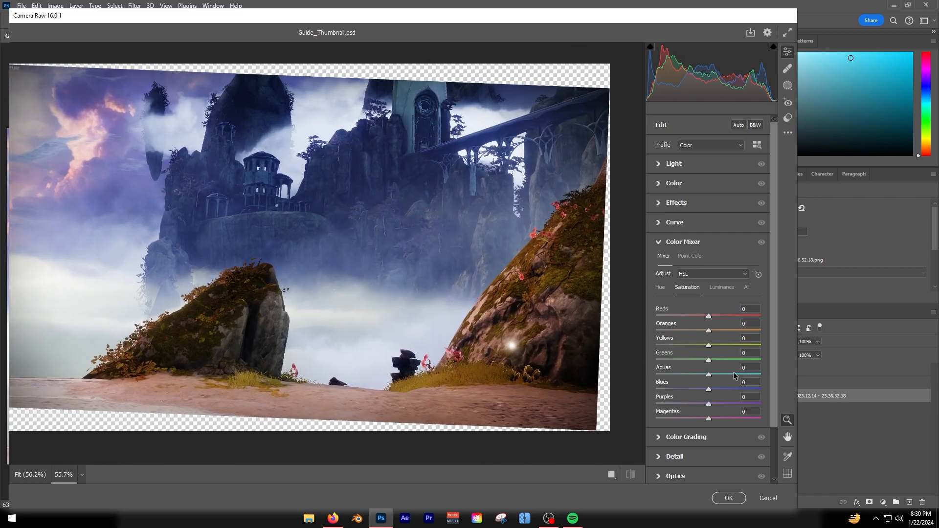
{"action": "left_click_drag", "start_coordinate": [359, 311], "coordinate": [346, 313]}
{"action": "left_click_drag", "start_coordinate": [271, 282], "coordinate": [313, 278]}
{"action": "left_click_drag", "start_coordinate": [709, 360], "coordinate": [623, 359]}
{"action": "left_click_drag", "start_coordinate": [709, 345], "coordinate": [648, 347]}
{"action": "left_click_drag", "start_coordinate": [710, 327], "coordinate": [668, 329]}
{"action": "left_click_drag", "start_coordinate": [705, 387], "coordinate": [683, 376]}
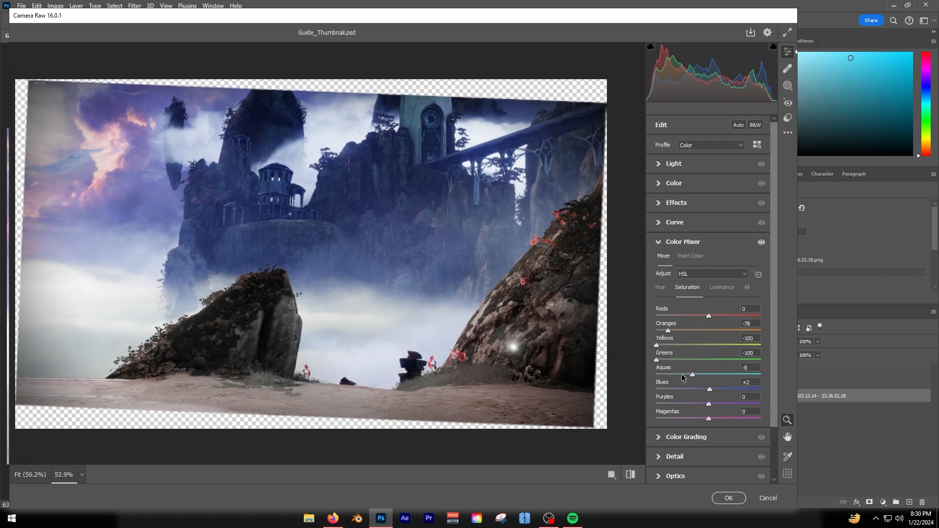
Shift the Color Mixer's cool hues so the background's blues turn teal.
{"action": "left_click", "coordinate": [661, 292]}
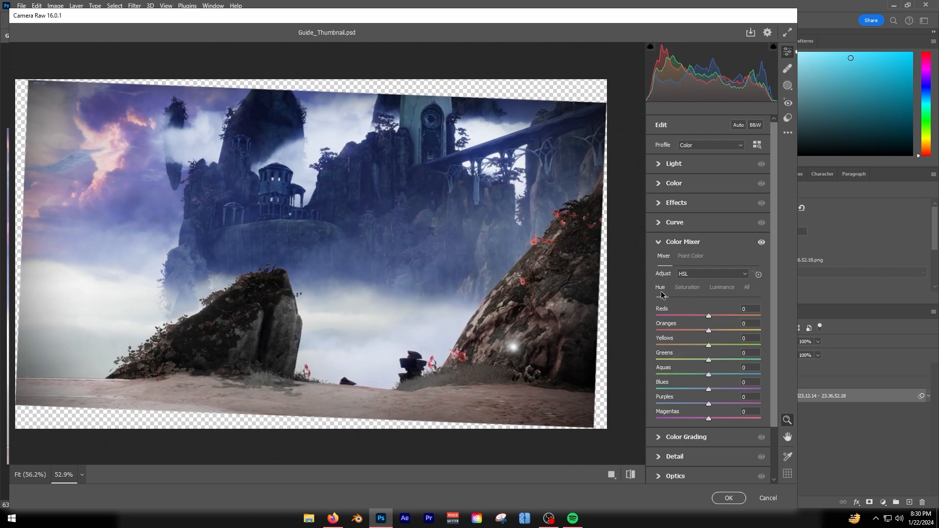
{"action": "left_click_drag", "start_coordinate": [708, 374], "coordinate": [708, 404]}
Refine the Color Mixer saturation to Reds -25, Oranges -92, Aquas -5, Blues -1 and Purples -58.
{"action": "left_click", "coordinate": [687, 287]}
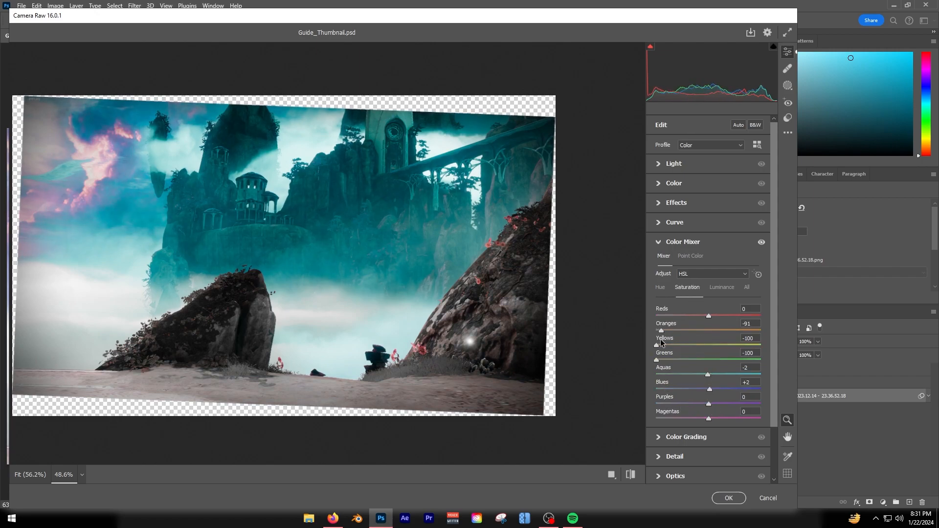
{"action": "left_click_drag", "start_coordinate": [708, 315], "coordinate": [695, 337]}
{"action": "mouse_move", "coordinate": [710, 390]}
{"action": "left_mouse_down"}
{"action": "mouse_move", "coordinate": [685, 374]}
{"action": "mouse_move", "coordinate": [722, 376]}
{"action": "mouse_move", "coordinate": [707, 375]}
{"action": "left_mouse_up"}
{"action": "left_click_drag", "start_coordinate": [704, 390], "coordinate": [709, 390]}
{"action": "left_click_drag", "start_coordinate": [709, 404], "coordinate": [678, 404]}
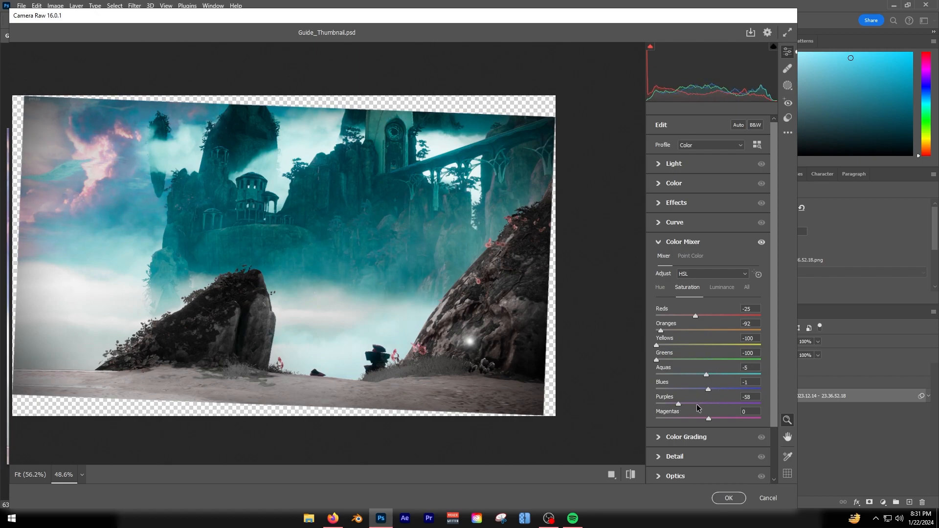
{"action": "mouse_move", "coordinate": [704, 409]}
{"action": "left_mouse_down"}
{"action": "mouse_move", "coordinate": [721, 403]}
{"action": "mouse_move", "coordinate": [685, 404]}
{"action": "mouse_move", "coordinate": [685, 412]}
{"action": "mouse_move", "coordinate": [716, 420]}
{"action": "mouse_move", "coordinate": [706, 420]}
{"action": "left_mouse_up"}
Set the Color Mixer luminance to Oranges +1, Aquas -3 and Blues +3, and apply the Camera Raw filter.
{"action": "left_click", "coordinate": [722, 290]}
{"action": "mouse_move", "coordinate": [709, 378]}
{"action": "left_mouse_down"}
{"action": "mouse_move", "coordinate": [687, 381]}
{"action": "mouse_move", "coordinate": [719, 394]}
{"action": "mouse_move", "coordinate": [707, 397]}
{"action": "mouse_move", "coordinate": [712, 404]}
{"action": "mouse_move", "coordinate": [707, 374]}
{"action": "left_mouse_up"}
{"action": "mouse_move", "coordinate": [709, 346]}
{"action": "left_mouse_down"}
{"action": "mouse_move", "coordinate": [655, 349]}
{"action": "mouse_move", "coordinate": [711, 360]}
{"action": "mouse_move", "coordinate": [716, 334]}
{"action": "mouse_move", "coordinate": [708, 340]}
{"action": "left_mouse_up"}
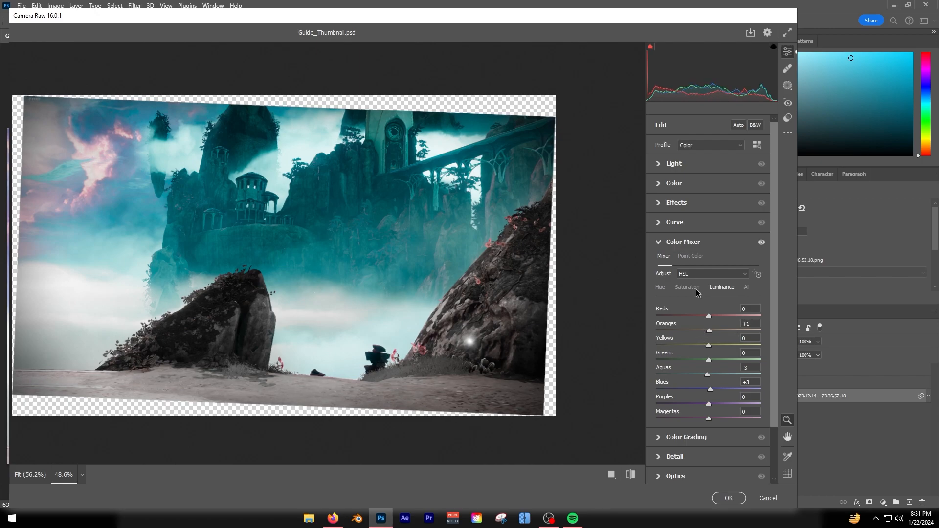
{"action": "left_click", "coordinate": [662, 246]}
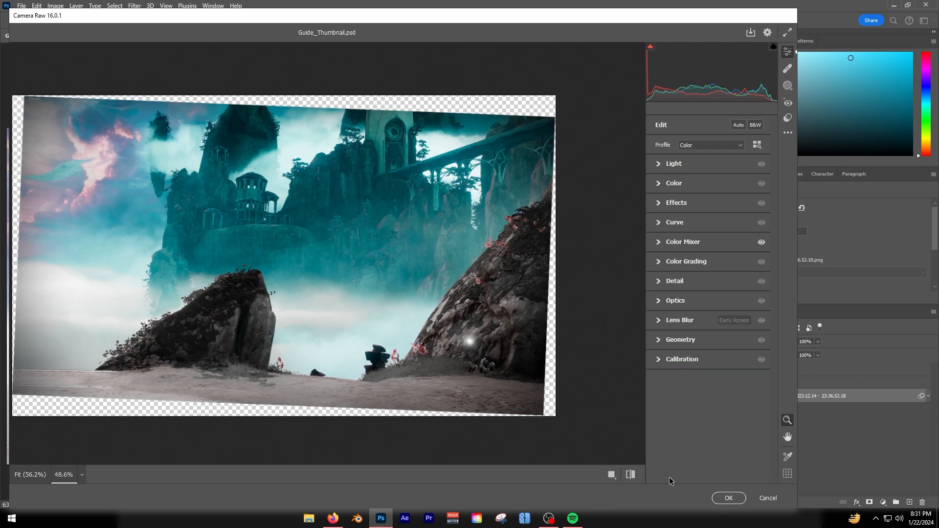
{"action": "left_click", "coordinate": [728, 498]}
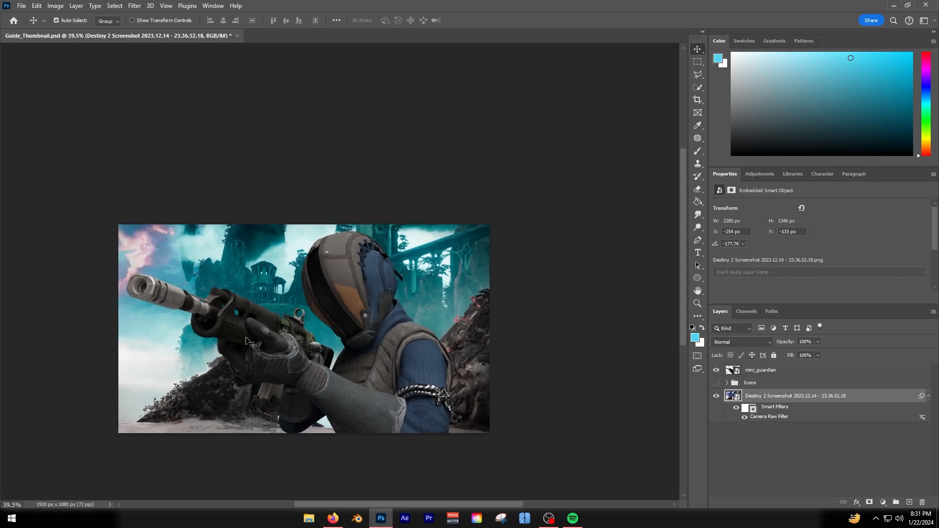
Refine the background's transform to about 2298 × 1372 px with a -177.07° angle at about X -296 px, Y -164 px.
{"action": "scroll", "coordinate": [247, 342], "scroll_direction": "up", "scroll_amount": 2}
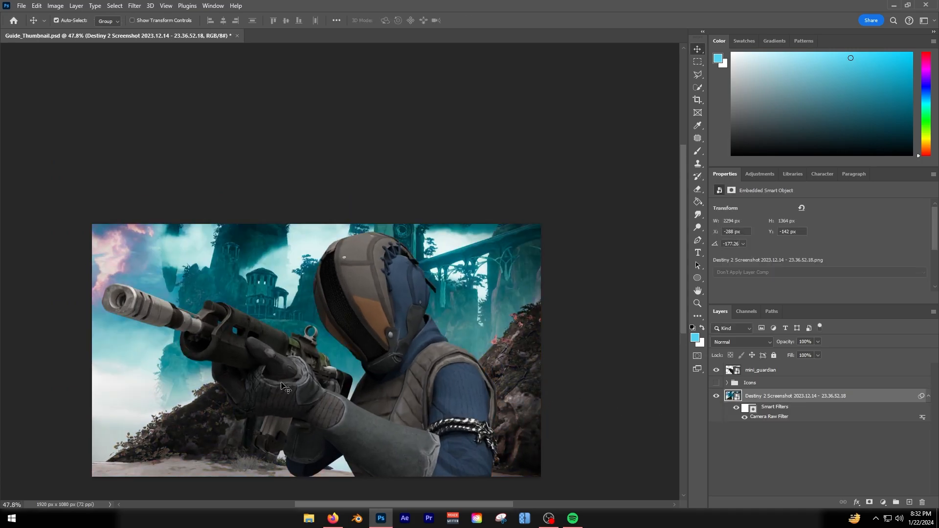
{"action": "scroll", "coordinate": [274, 424], "scroll_direction": "up", "scroll_amount": 2}
{"action": "scroll", "coordinate": [254, 384], "scroll_direction": "down", "scroll_amount": 2}
{"action": "key", "text": "ctrl+t"}
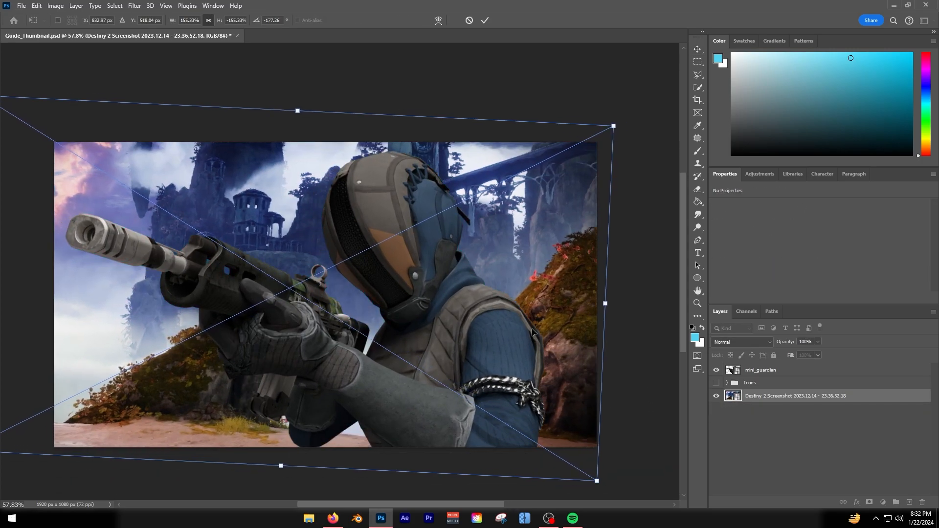
{"action": "left_click_drag", "start_coordinate": [625, 312], "coordinate": [644, 316]}
{"action": "key", "text": "Return"}
{"action": "key", "text": "ctrl+t"}
{"action": "mouse_move", "coordinate": [629, 384]}
{"action": "left_mouse_down"}
{"action": "mouse_move", "coordinate": [633, 396]}
{"action": "mouse_move", "coordinate": [593, 401]}
{"action": "mouse_move", "coordinate": [625, 395]}
{"action": "left_mouse_up"}
{"action": "left_click_drag", "start_coordinate": [587, 382], "coordinate": [581, 385]}
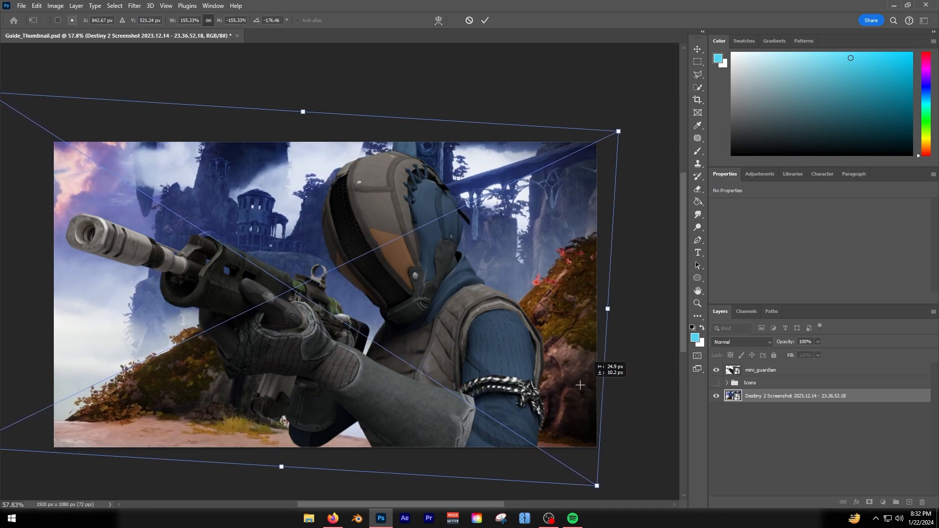
{"action": "key", "text": "Return"}
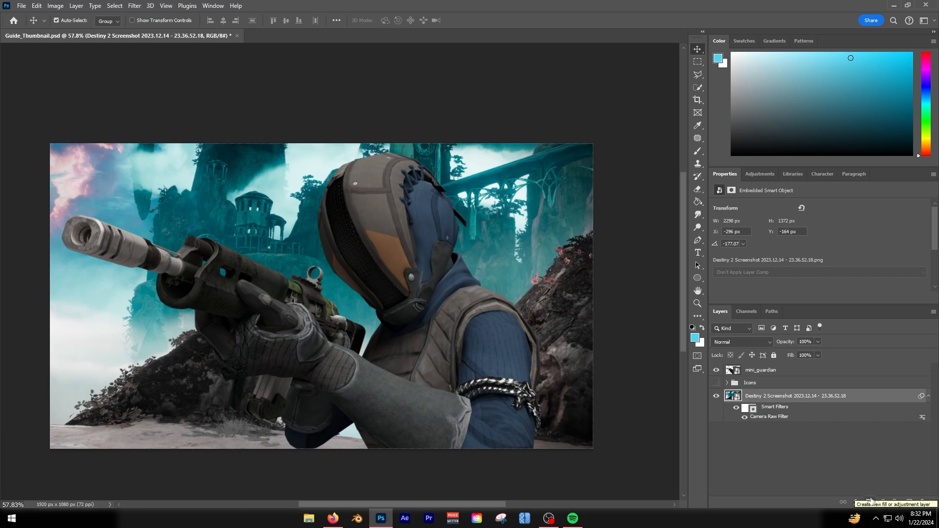
Add a Color Balance adjustment above the background with midtones Cyan-Red -9, Magenta-Green +2 and Yellow-Blue +6.
{"action": "left_click", "coordinate": [884, 504]}
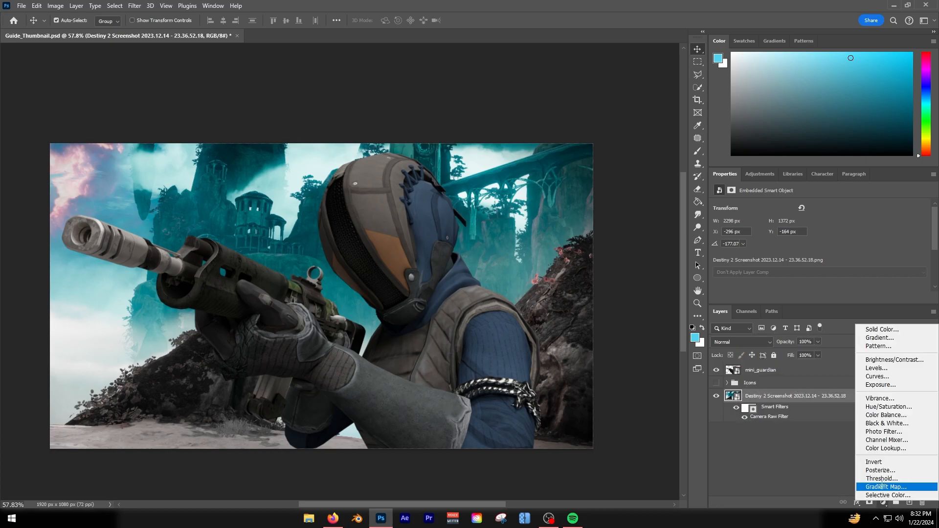
{"action": "left_click", "coordinate": [881, 414]}
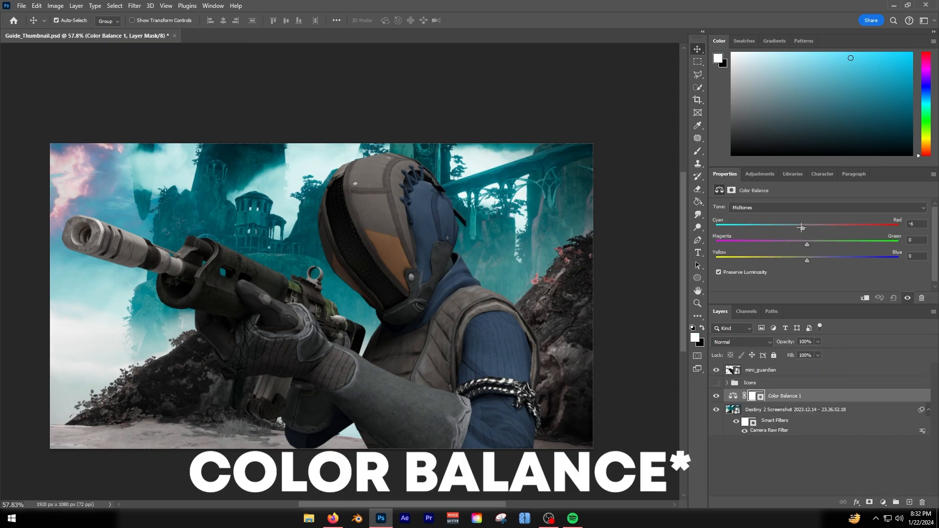
{"action": "left_click_drag", "start_coordinate": [802, 228], "coordinate": [802, 227]}
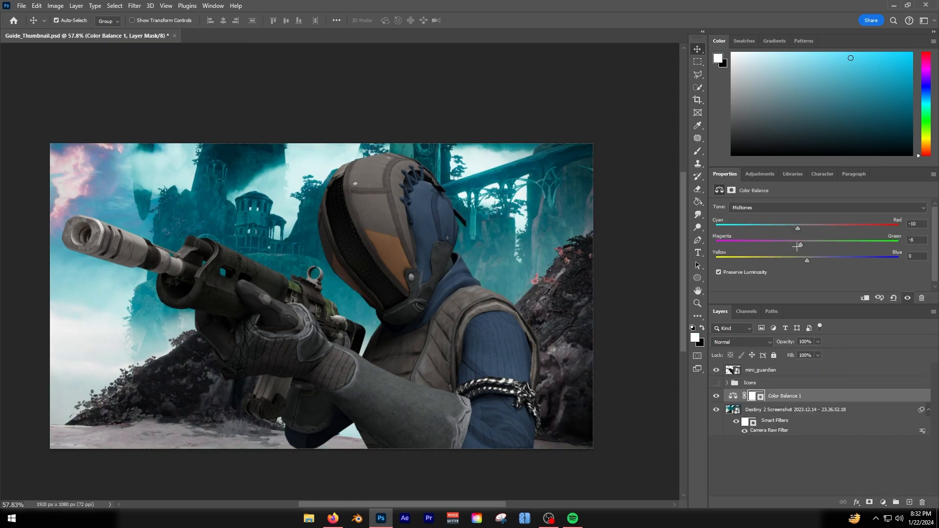
{"action": "left_click_drag", "start_coordinate": [792, 244], "coordinate": [809, 250]}
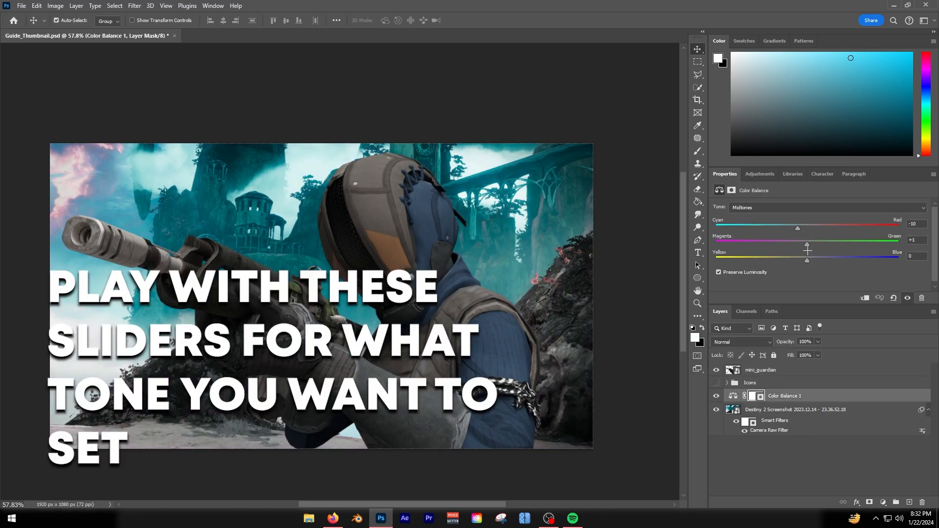
{"action": "left_click_drag", "start_coordinate": [807, 260], "coordinate": [819, 261]}
{"action": "left_click", "coordinate": [884, 502]}
{"action": "left_click", "coordinate": [806, 470]}
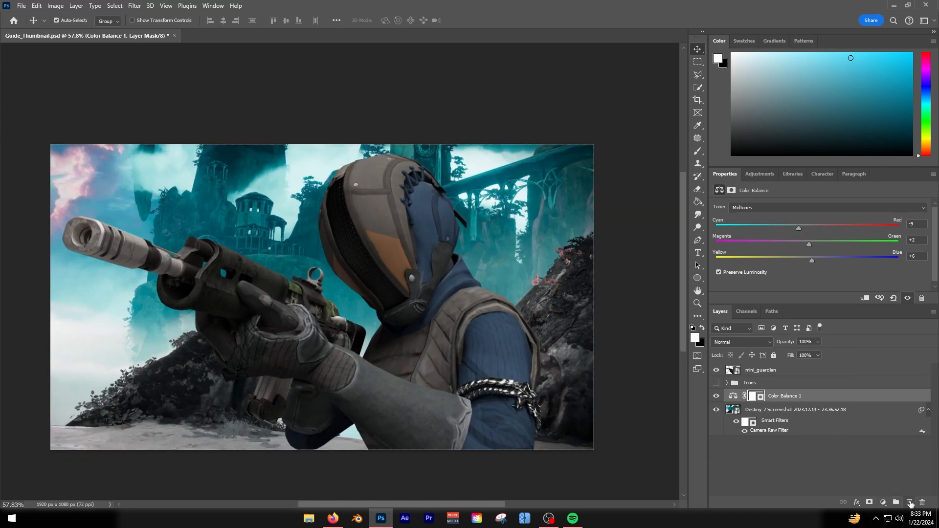
Add a light blue #52d2f1 Solid Color fill layer above the Color Balance adjustment.
{"action": "left_click", "coordinate": [883, 502]}
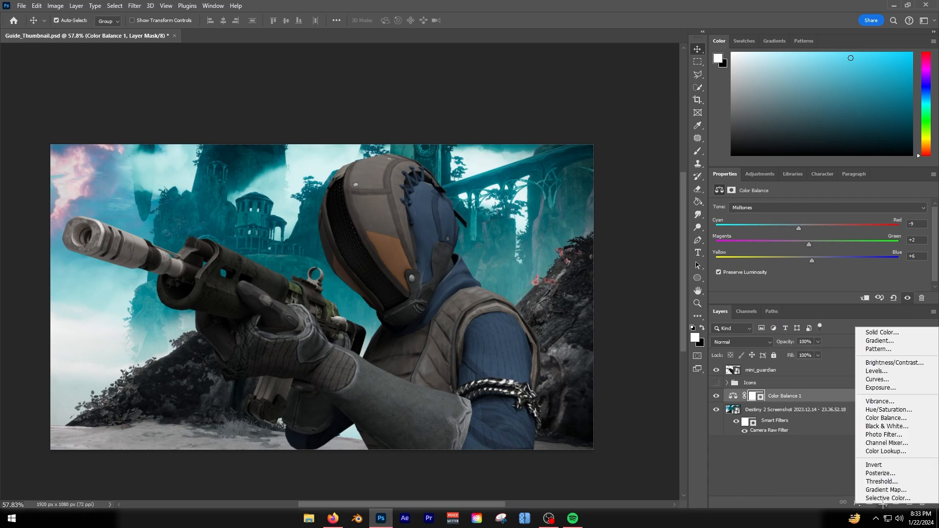
{"action": "left_click", "coordinate": [882, 333]}
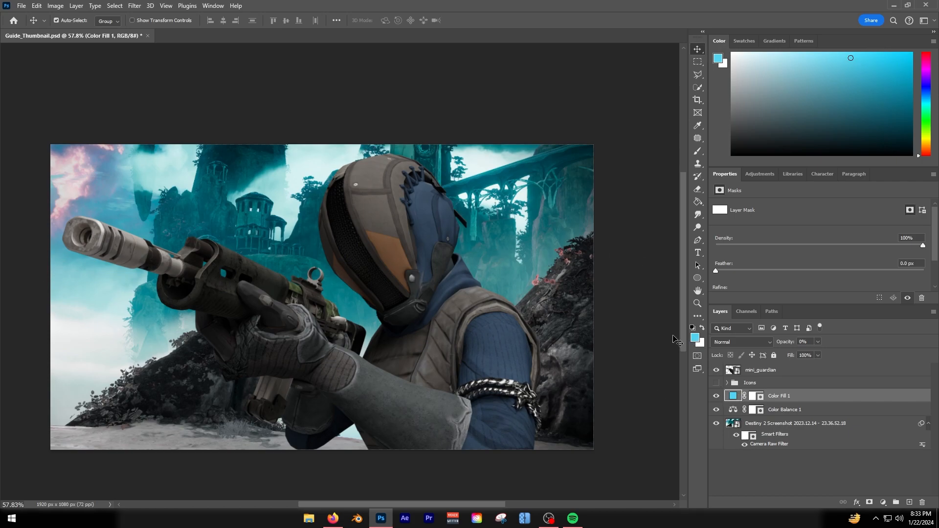
{"action": "double_click", "coordinate": [733, 396]}
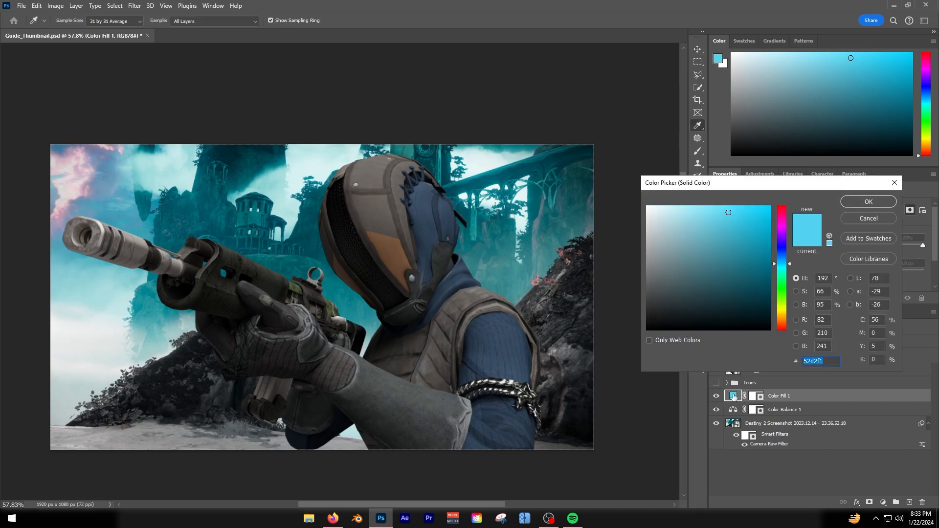
{"action": "left_click_drag", "start_coordinate": [526, 270], "coordinate": [511, 278]}
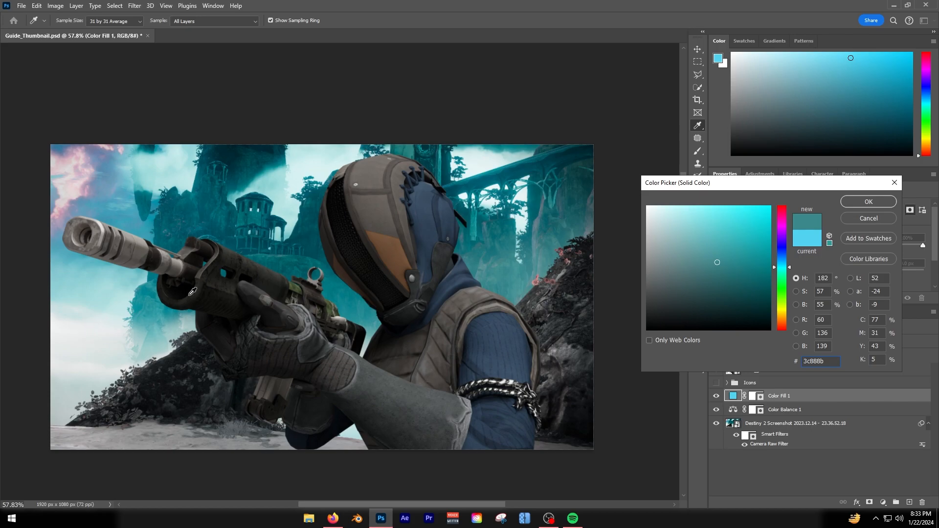
{"action": "key", "text": "Escape"}
Hide the mini_guardian layer and select the Color Fill 1 layer's mask.
{"action": "left_click", "coordinate": [716, 369]}
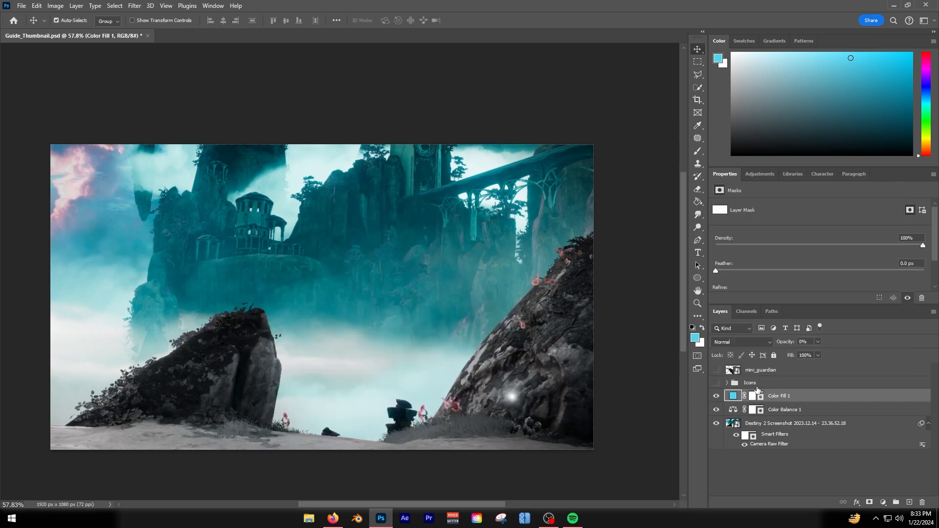
{"action": "left_click", "coordinate": [755, 396]}
{"action": "left_click", "coordinate": [716, 396]}
{"action": "left_click", "coordinate": [715, 396]}
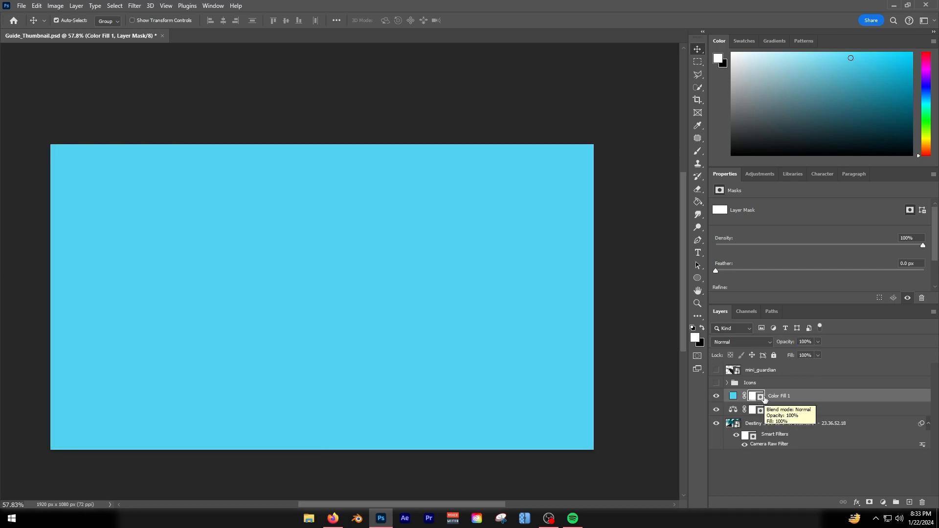
Set the Color Fill 1 layer's opacity to 100% and invert its mask to black.
{"action": "key", "text": "0"}
{"action": "key", "text": "0"}
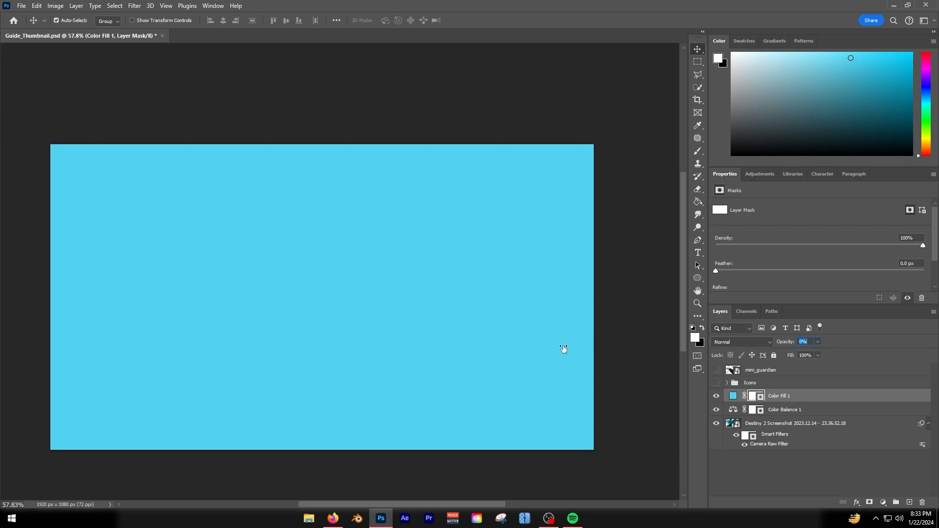
{"action": "key", "text": "0"}
{"action": "key", "text": "ctrl+i"}
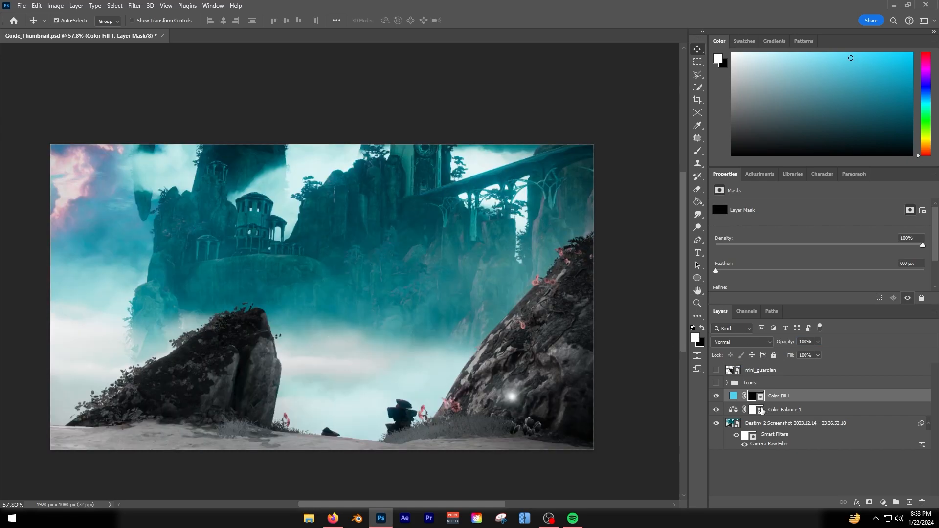
Set up the Soft Round brush at 135 px, 0% hardness and 12% flow for painting the Color Fill 1 mask.
{"action": "scroll", "coordinate": [268, 455], "scroll_direction": "up", "scroll_amount": 3}
{"action": "key", "text": "b"}
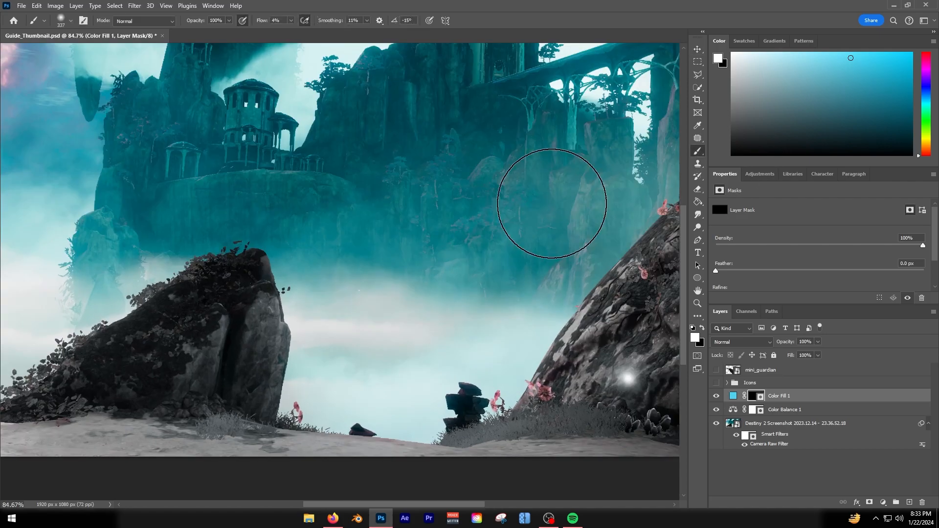
{"action": "left_click", "coordinate": [291, 20]}
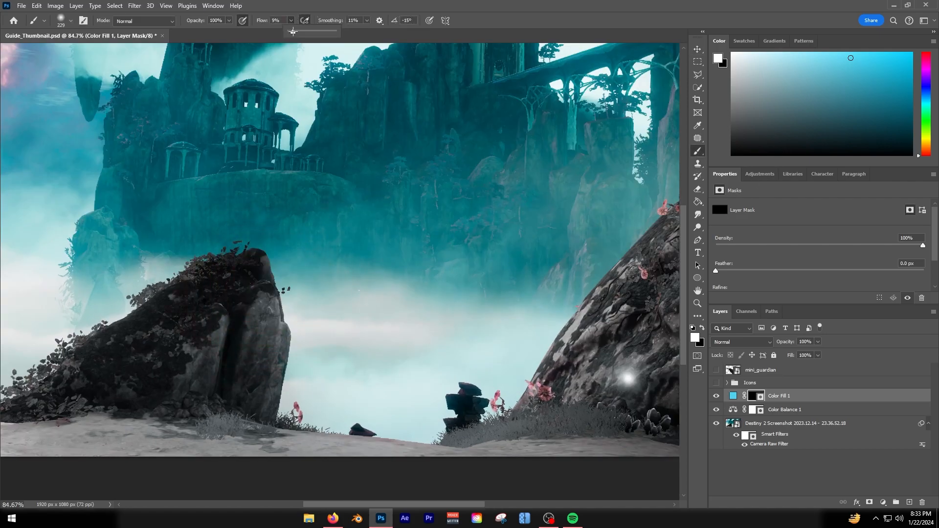
{"action": "scroll", "coordinate": [255, 313], "scroll_direction": "down", "scroll_amount": 3}
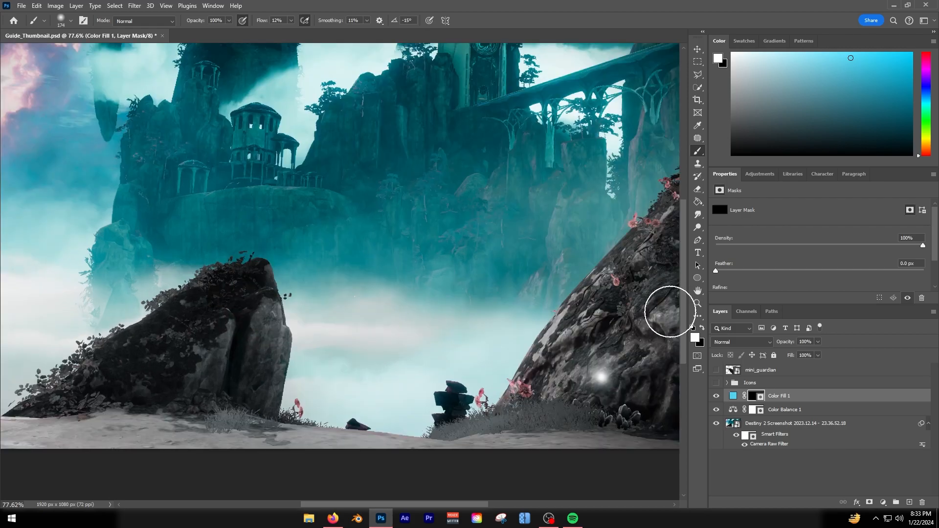
{"action": "scroll", "coordinate": [242, 336], "scroll_direction": "up", "scroll_amount": 2}
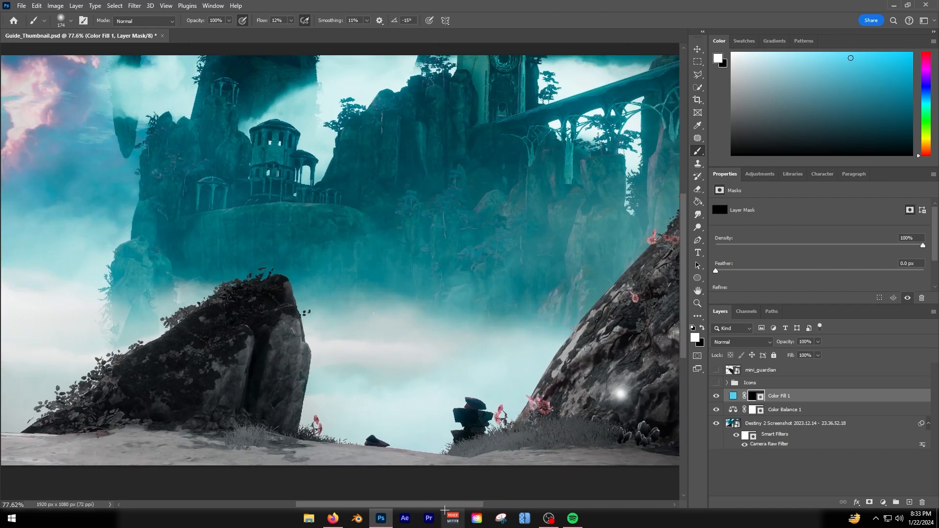
{"action": "scroll", "coordinate": [242, 336], "scroll_direction": "up", "scroll_amount": 2}
{"action": "right_click", "coordinate": [135, 347], "text": "alt"}
{"action": "scroll", "coordinate": [163, 375], "scroll_direction": "down", "scroll_amount": 5}
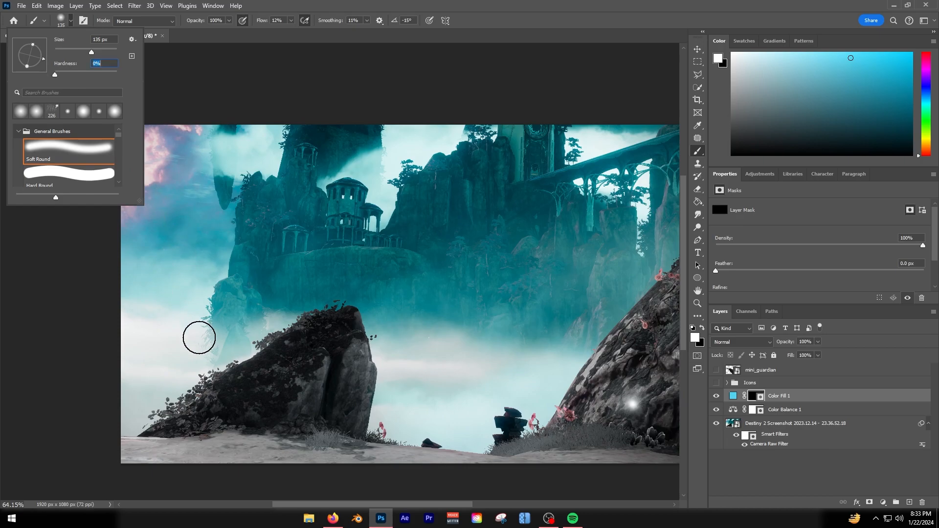
{"action": "scroll", "coordinate": [196, 421], "scroll_direction": "up", "scroll_amount": 3}
{"action": "left_click", "coordinate": [61, 20]}
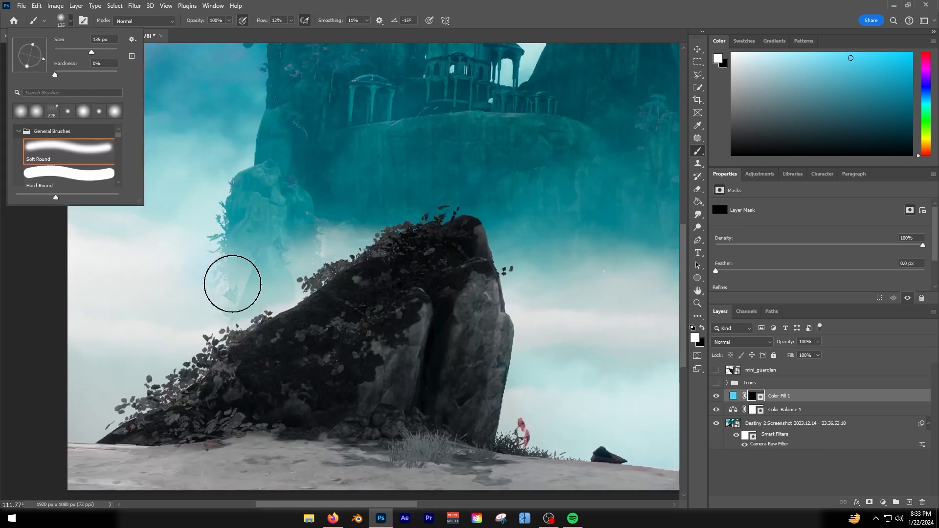
Enlarge the brush to 192 px, set its flow to 9% and paint white on the mask to reveal blue haze around the left rock.
{"action": "left_click", "coordinate": [240, 289]}
{"action": "key", "text": "bracketright"}
{"action": "key", "text": "bracketright"}
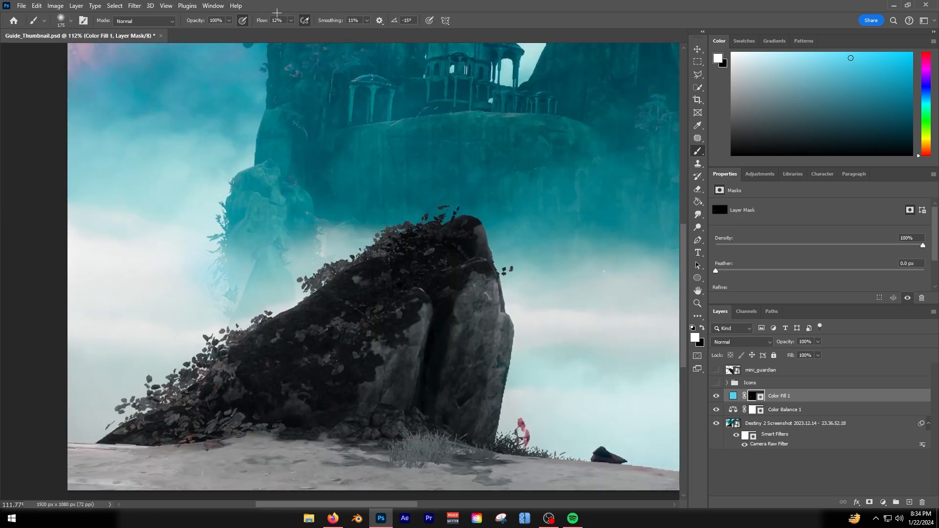
{"action": "left_click", "coordinate": [292, 21]}
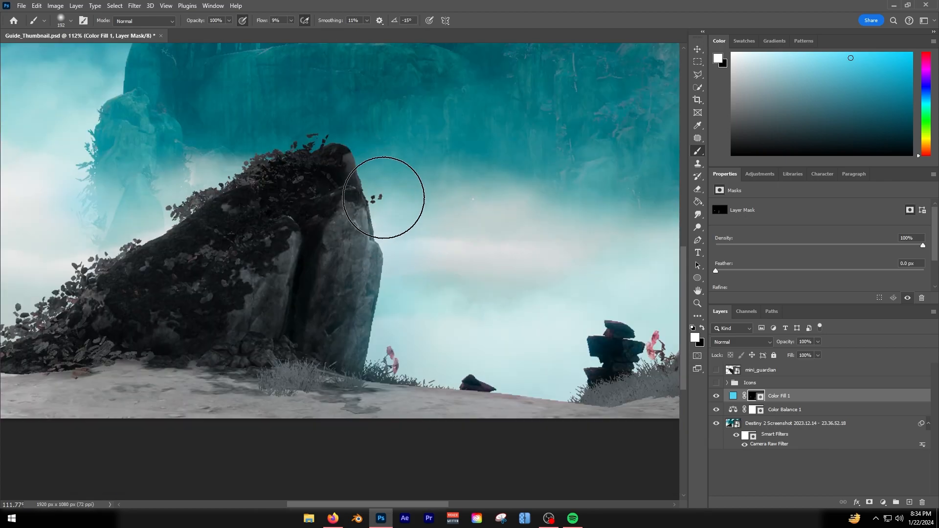
{"action": "mouse_move", "coordinate": [314, 103]}
{"action": "left_mouse_down"}
{"action": "mouse_move", "coordinate": [274, 186]}
{"action": "mouse_move", "coordinate": [259, 196]}
{"action": "left_mouse_up"}
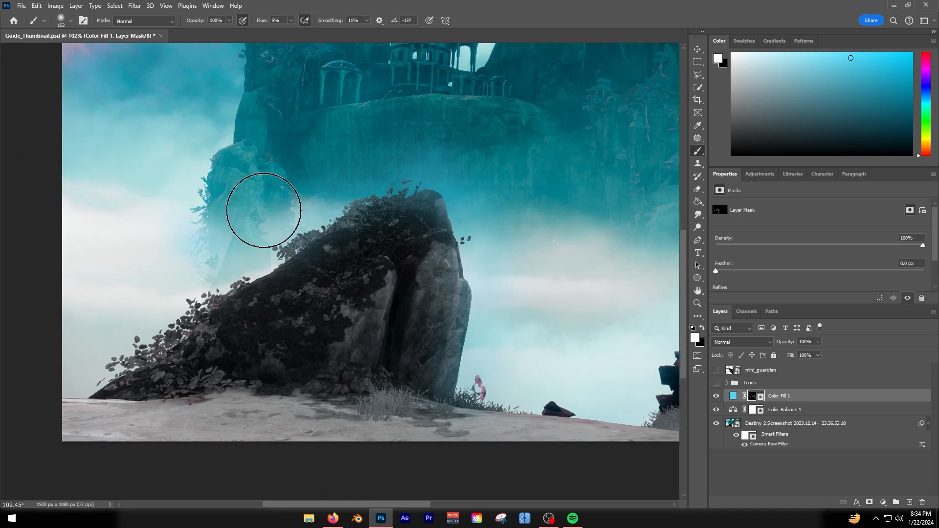
{"action": "mouse_move", "coordinate": [264, 211]}
{"action": "left_mouse_down"}
{"action": "mouse_move", "coordinate": [197, 308]}
{"action": "mouse_move", "coordinate": [127, 351]}
{"action": "mouse_move", "coordinate": [58, 369]}
{"action": "left_mouse_up"}
{"action": "left_click_drag", "start_coordinate": [235, 295], "coordinate": [366, 210]}
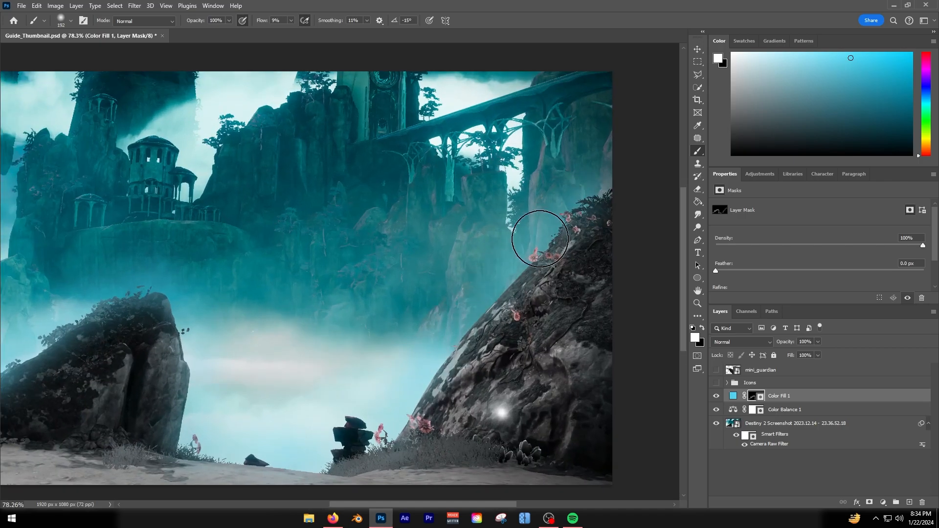
Paint white on the Color Fill 1 mask to build up blue haze along the right rock's sloping edge.
{"action": "left_click_drag", "start_coordinate": [540, 238], "coordinate": [438, 346]}
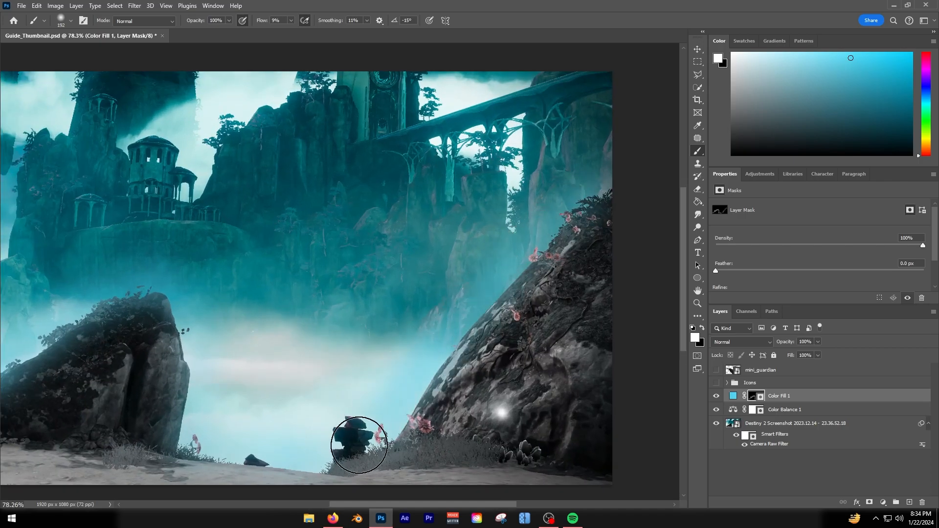
{"action": "left_click_drag", "start_coordinate": [452, 504], "coordinate": [479, 504]}
{"action": "scroll", "coordinate": [412, 338], "scroll_direction": "down", "scroll_amount": 2}
{"action": "scroll", "coordinate": [415, 334], "scroll_direction": "down", "scroll_amount": 3}
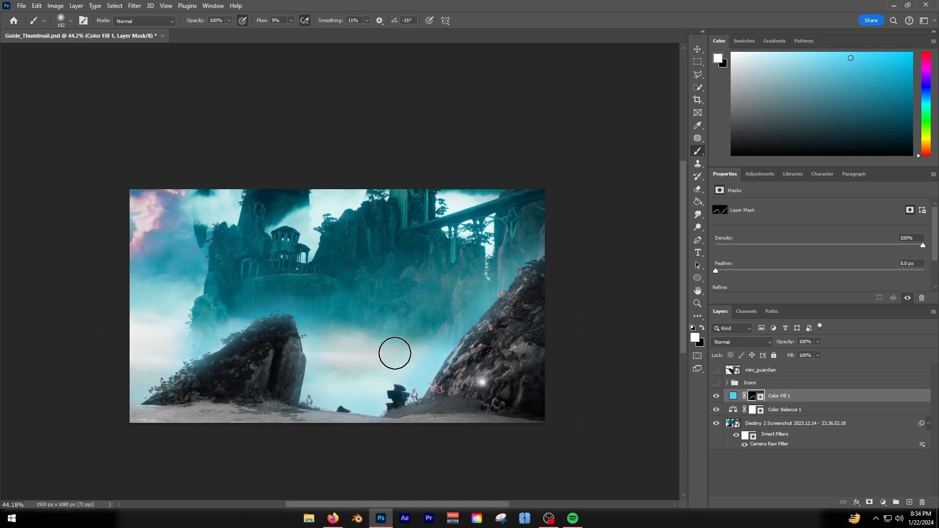
{"action": "scroll", "coordinate": [394, 350], "scroll_direction": "up", "scroll_amount": 4}
{"action": "scroll", "coordinate": [370, 368], "scroll_direction": "down", "scroll_amount": 2}
{"action": "scroll", "coordinate": [450, 380], "scroll_direction": "up", "scroll_amount": 3}
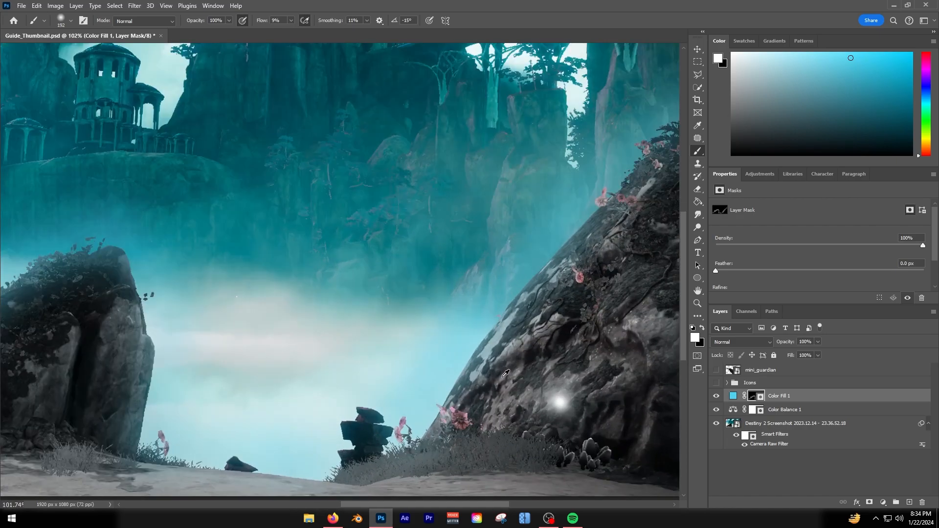
{"action": "scroll", "coordinate": [446, 342], "scroll_direction": "down", "scroll_amount": 3}
{"action": "mouse_move", "coordinate": [457, 359]}
{"action": "left_mouse_down"}
{"action": "mouse_move", "coordinate": [572, 220]}
{"action": "mouse_move", "coordinate": [443, 364]}
{"action": "left_mouse_up"}
{"action": "right_click", "coordinate": [552, 272], "text": "alt"}
{"action": "scroll", "coordinate": [394, 373], "scroll_direction": "up", "scroll_amount": 3}
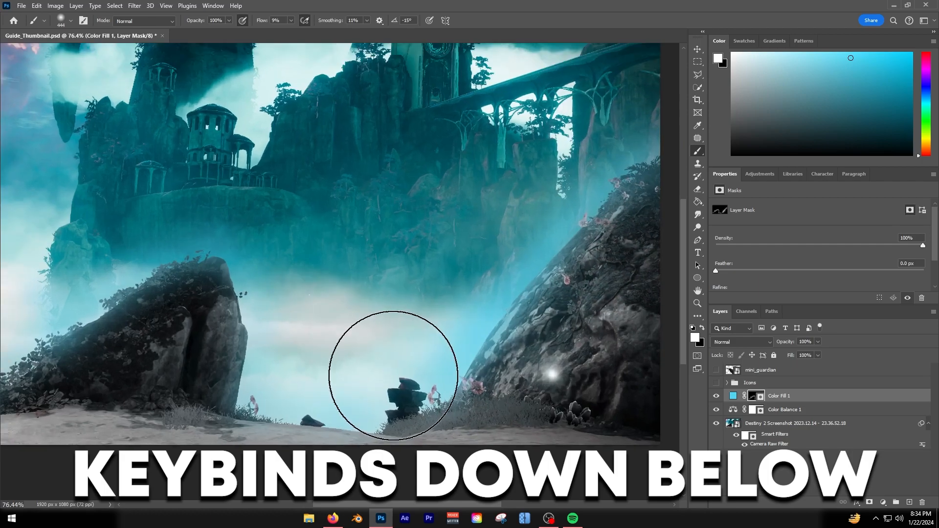
Vary the brush size and paint haze on the mask around the small stacked rocks and the ground between the large rocks.
{"action": "right_click", "coordinate": [276, 390], "text": "alt"}
{"action": "right_click", "coordinate": [274, 386], "text": "alt"}
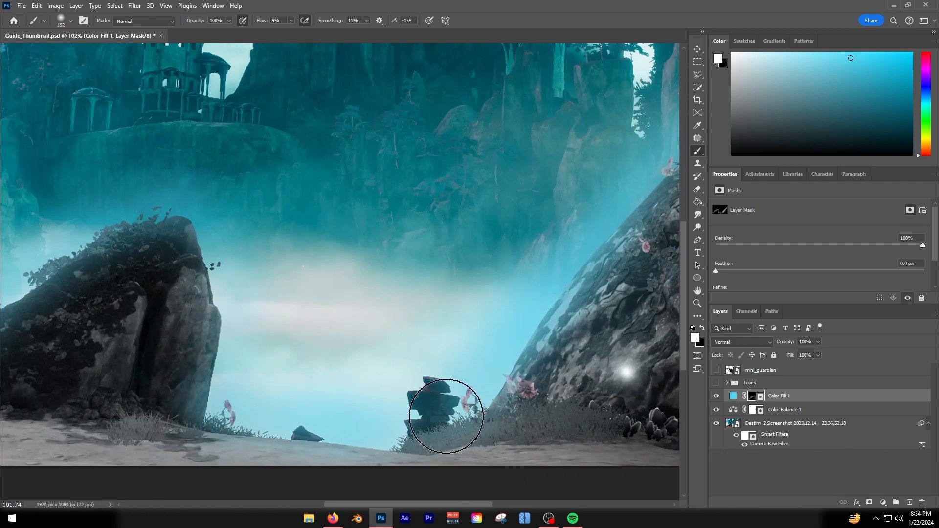
{"action": "scroll", "coordinate": [442, 403], "scroll_direction": "up", "scroll_amount": 3}
{"action": "right_click", "coordinate": [428, 383], "text": "alt"}
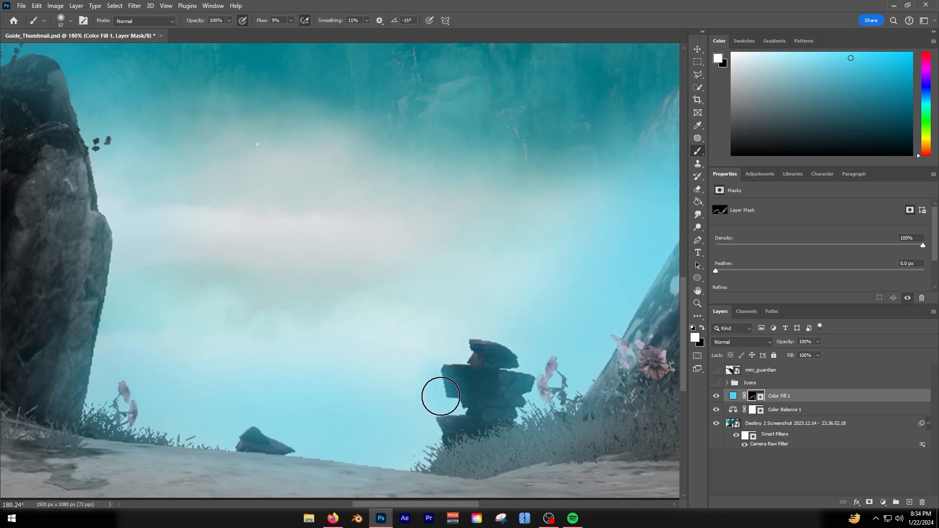
{"action": "right_click", "coordinate": [243, 423], "text": "alt"}
{"action": "scroll", "coordinate": [351, 413], "scroll_direction": "down", "scroll_amount": 3}
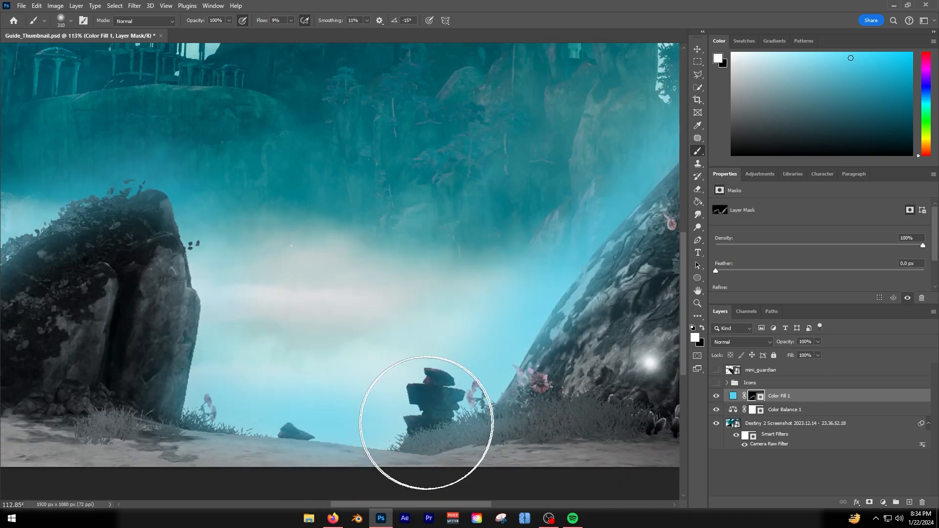
Paint soft haze over the right rock with a brush about 665 px wide and show the mini_guardian layer again.
{"action": "scroll", "coordinate": [426, 417], "scroll_direction": "down", "scroll_amount": 3}
{"action": "mouse_move", "coordinate": [570, 392]}
{"action": "left_mouse_down"}
{"action": "mouse_move", "coordinate": [611, 393]}
{"action": "mouse_move", "coordinate": [631, 406]}
{"action": "left_mouse_up"}
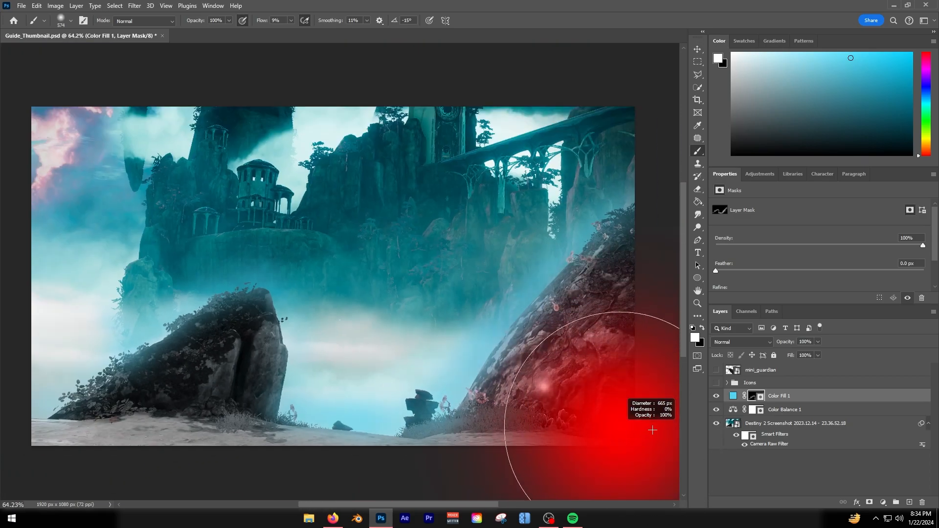
{"action": "scroll", "coordinate": [130, 421], "scroll_direction": "down", "scroll_amount": 3}
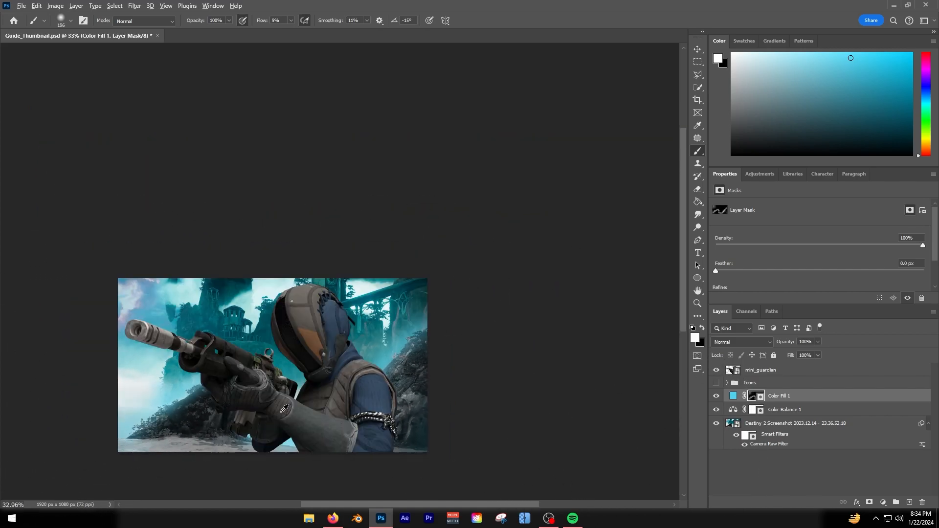
{"action": "scroll", "coordinate": [196, 345], "scroll_direction": "up", "scroll_amount": 2}
In Color Fill 1's blending options, raise the black Blend If slider for the underlying layer slightly and apply it.
{"action": "left_click", "coordinate": [749, 342]}
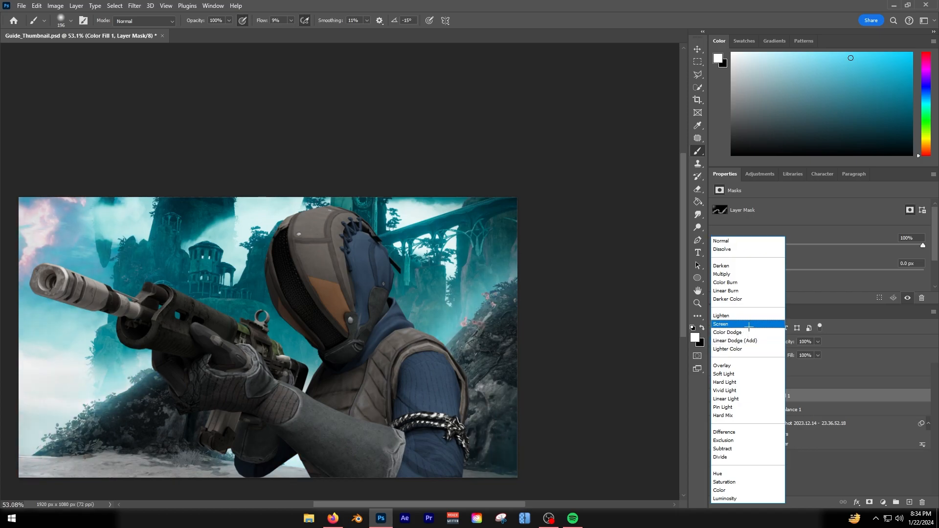
{"action": "key", "text": "Escape"}
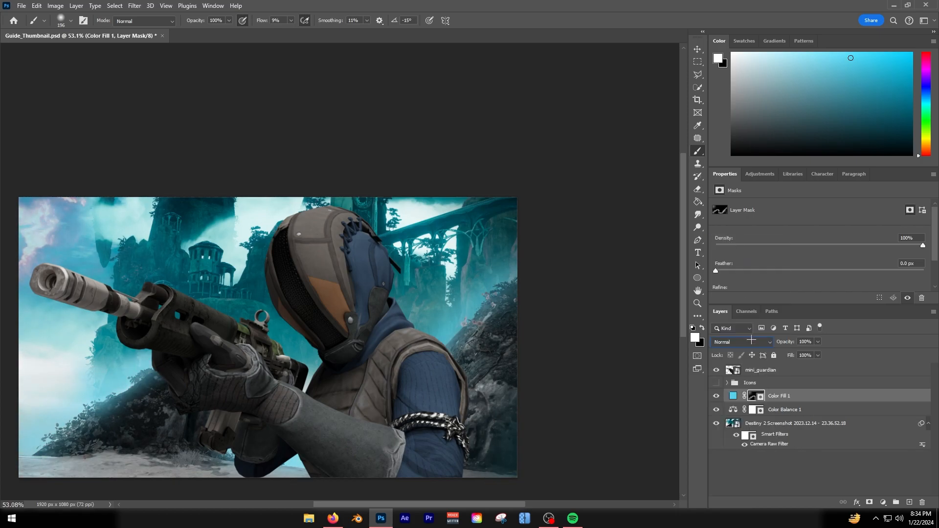
{"action": "left_click", "coordinate": [734, 396]}
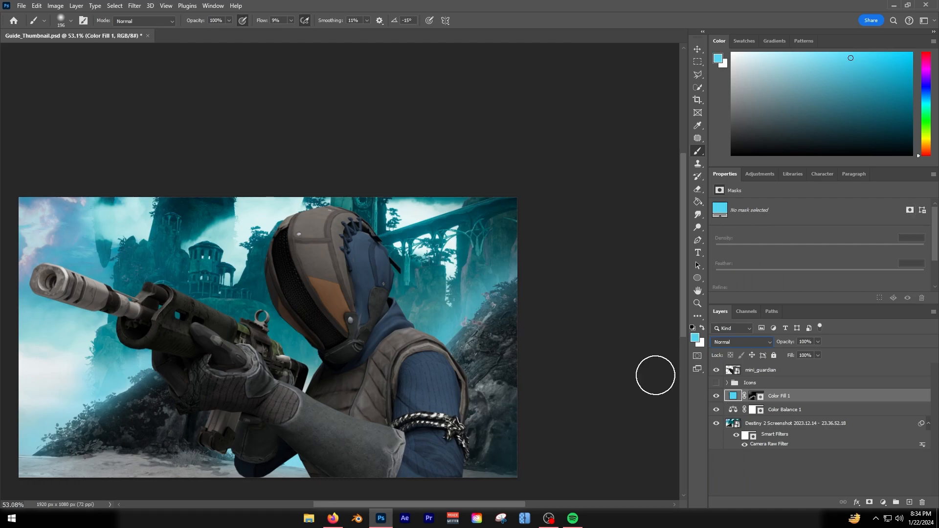
{"action": "right_click", "coordinate": [734, 396]}
{"action": "left_click", "coordinate": [775, 202]}
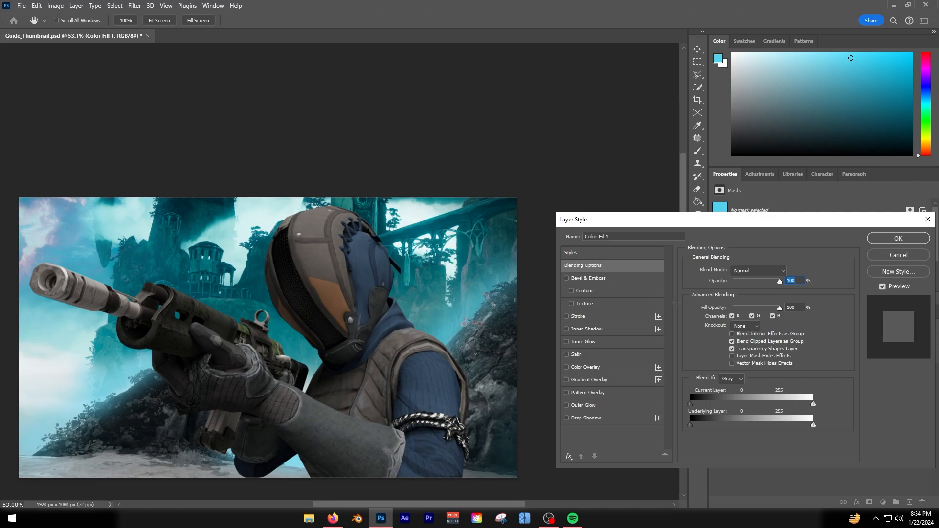
{"action": "left_click_drag", "start_coordinate": [677, 227], "coordinate": [655, 210]}
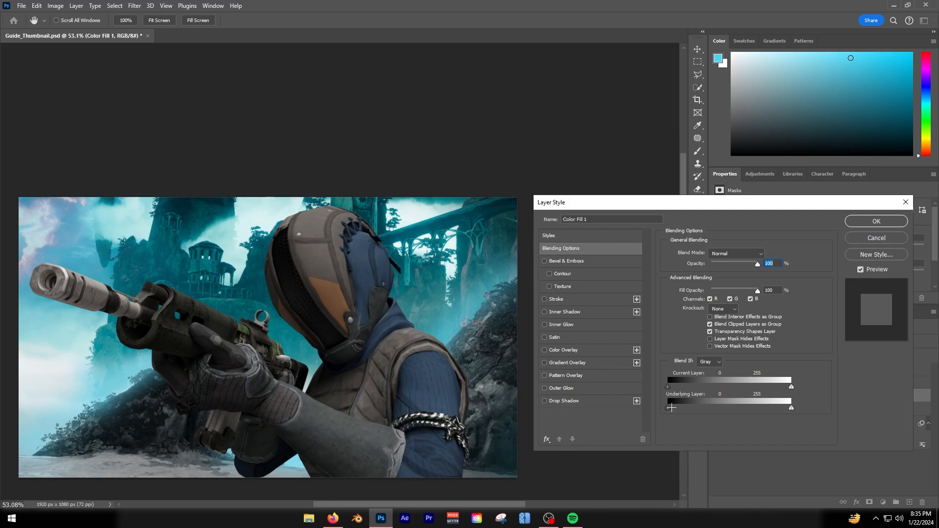
{"action": "mouse_move", "coordinate": [670, 407]}
{"action": "left_mouse_down"}
{"action": "mouse_move", "coordinate": [696, 406]}
{"action": "mouse_move", "coordinate": [673, 412]}
{"action": "left_mouse_up"}
{"action": "left_click", "coordinate": [876, 221]}
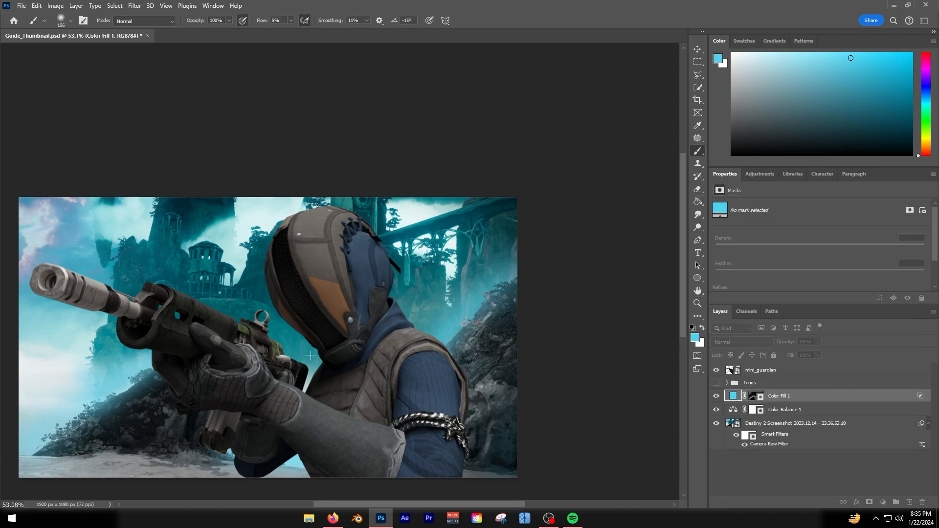
Toggle the Color Fill 1 layer's visibility off and on to compare the background with and without the haze.
{"action": "scroll", "coordinate": [275, 357], "scroll_direction": "down", "scroll_amount": 4}
{"action": "scroll", "coordinate": [275, 357], "scroll_direction": "up", "scroll_amount": 2}
{"action": "scroll", "coordinate": [275, 356], "scroll_direction": "down", "scroll_amount": 1}
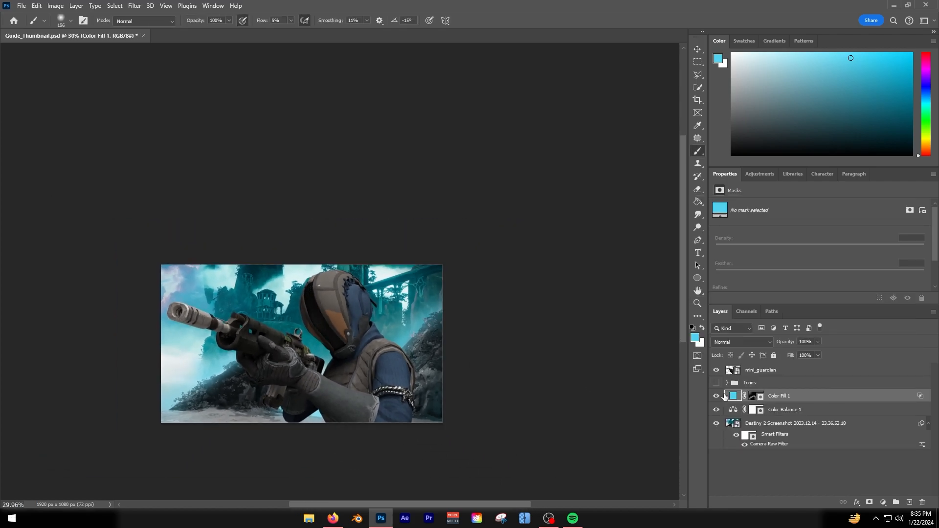
{"action": "left_click", "coordinate": [716, 396]}
{"action": "left_click", "coordinate": [716, 396]}
{"action": "scroll", "coordinate": [381, 382], "scroll_direction": "down", "scroll_amount": 7}
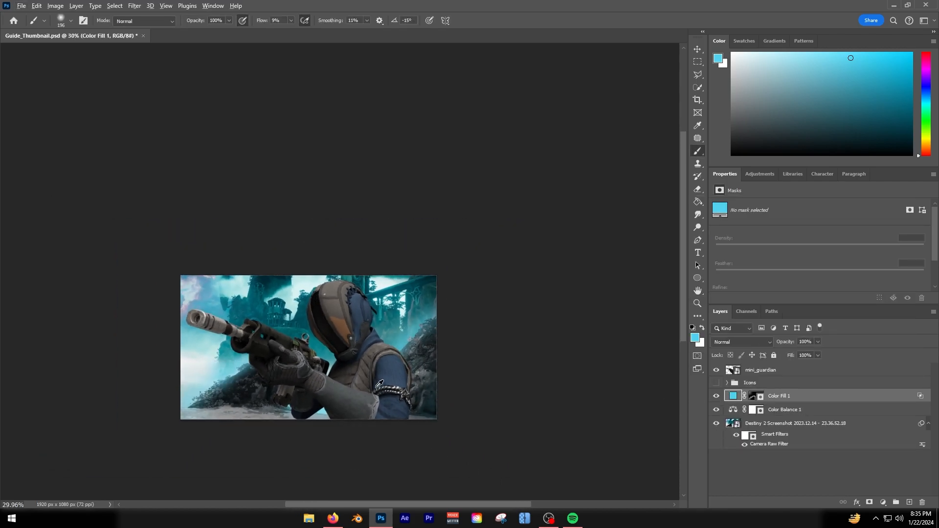
Add a Black & White adjustment layer with the default preset above Color Fill 1 and reduce it to a very low opacity.
{"action": "left_click", "coordinate": [698, 49]}
{"action": "scroll", "coordinate": [321, 378], "scroll_direction": "up", "scroll_amount": 7}
{"action": "scroll", "coordinate": [320, 379], "scroll_direction": "up", "scroll_amount": 5}
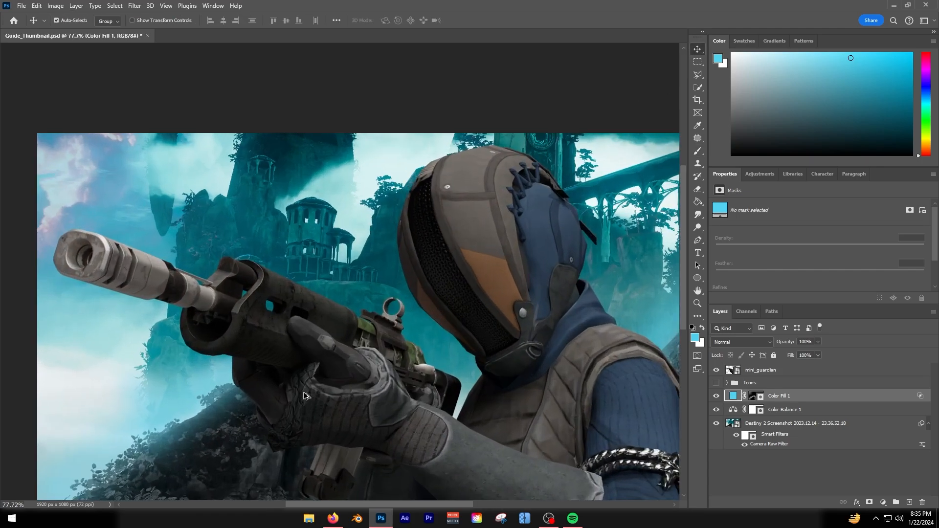
{"action": "scroll", "coordinate": [469, 354], "scroll_direction": "down", "scroll_amount": 1}
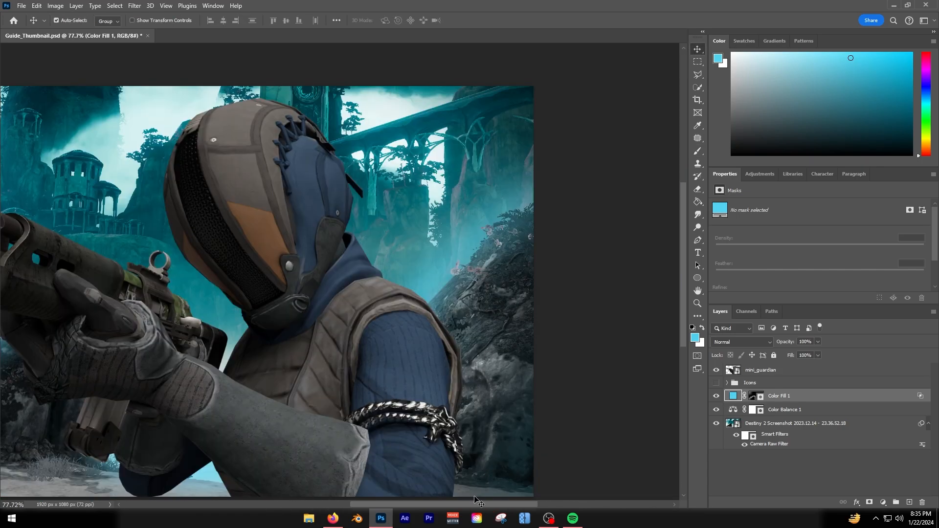
{"action": "scroll", "coordinate": [198, 432], "scroll_direction": "down", "scroll_amount": 3}
{"action": "scroll", "coordinate": [276, 396], "scroll_direction": "up", "scroll_amount": 2}
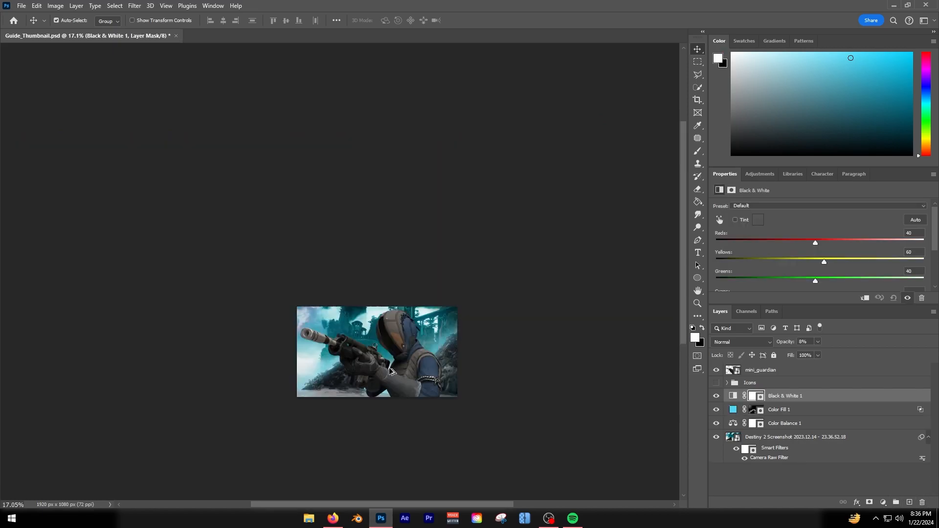
{"action": "scroll", "coordinate": [390, 370], "scroll_direction": "down", "scroll_amount": 1}
{"action": "scroll", "coordinate": [390, 371], "scroll_direction": "up", "scroll_amount": 5}
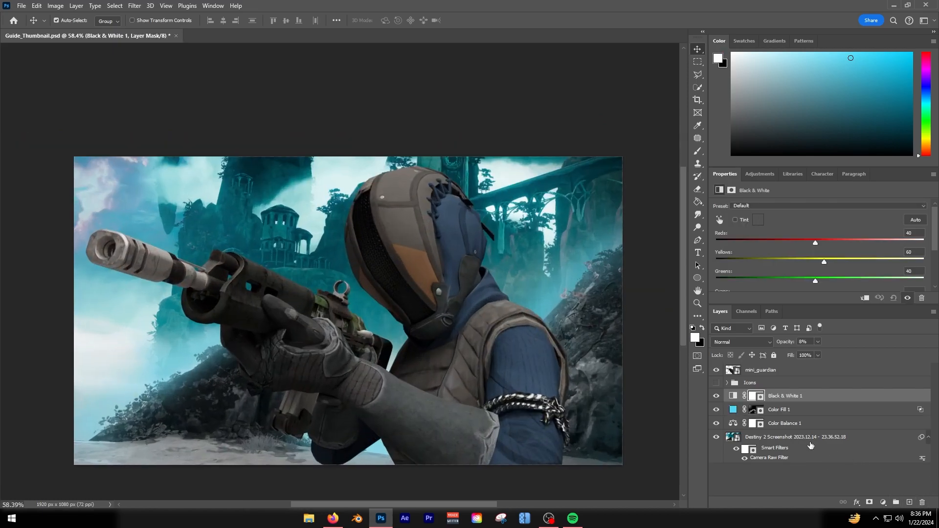
Try a Gaussian Blur with a 2.5-pixel radius on the Destiny 2 screenshot background layer.
{"action": "left_click", "coordinate": [811, 443]}
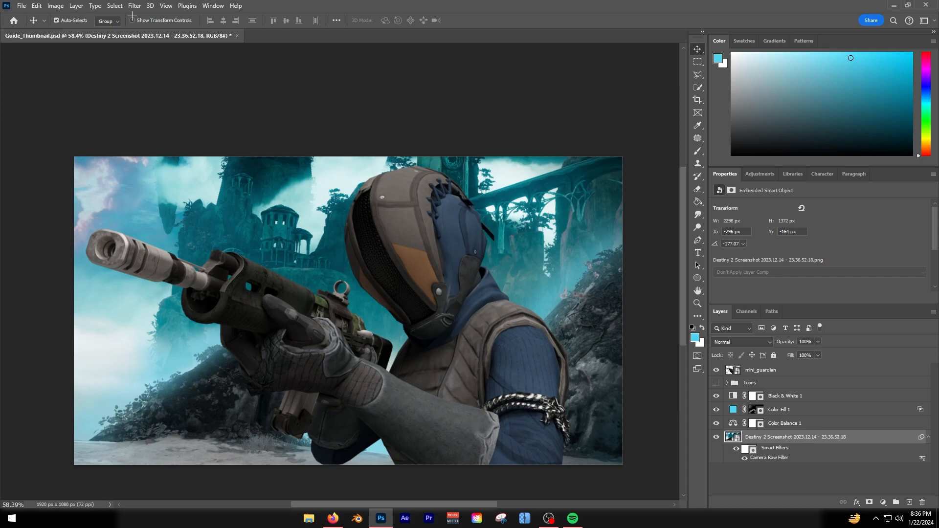
{"action": "left_click", "coordinate": [135, 5]}
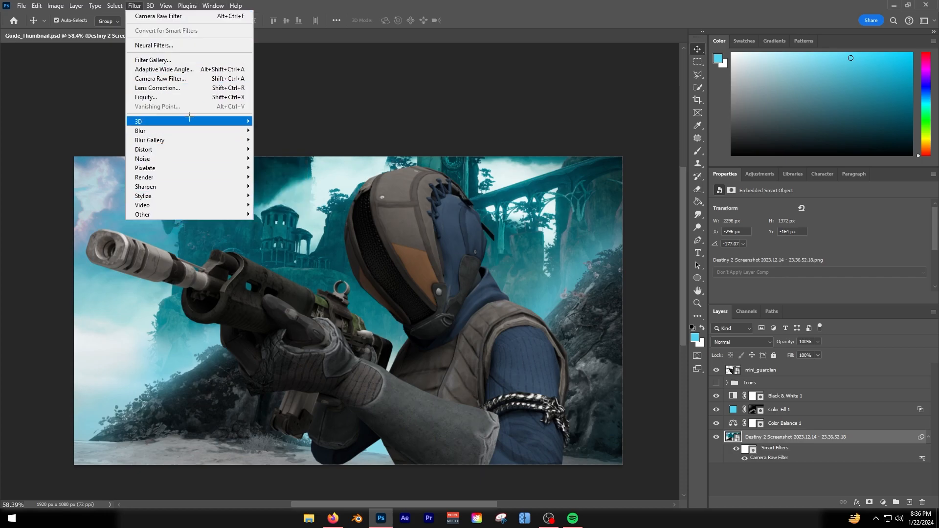
{"action": "mouse_move", "coordinate": [191, 131]}
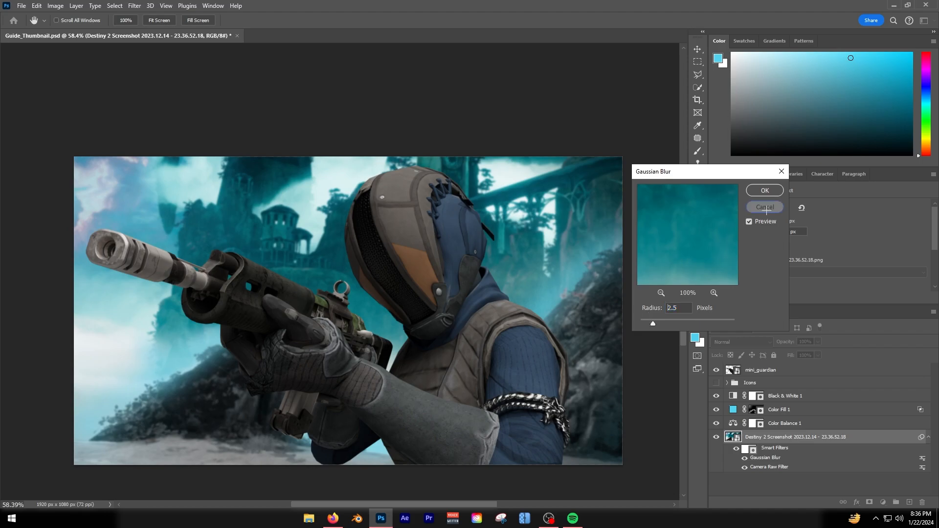
{"action": "left_click", "coordinate": [765, 207]}
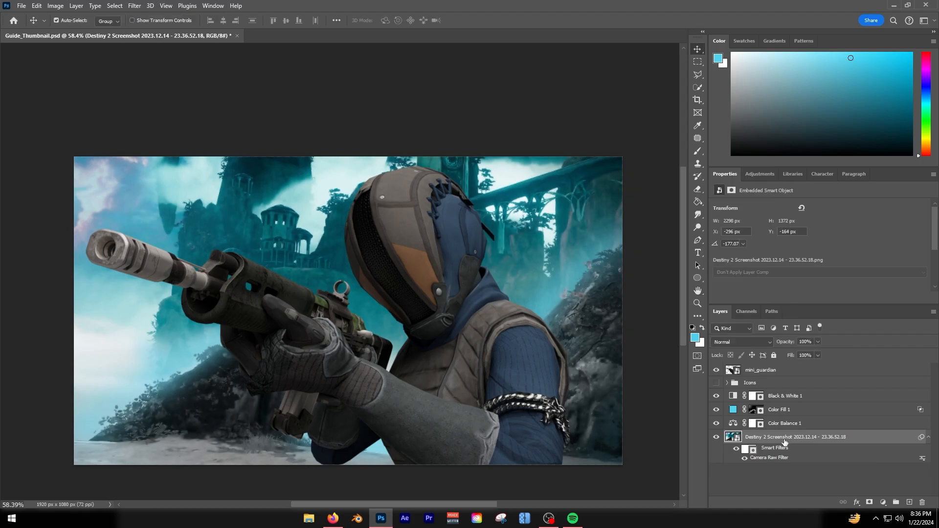
Duplicate the Destiny 2 screenshot together with its Color Balance, Color Fill and Black & White layers, and merge the copies into one layer.
{"action": "left_click", "coordinate": [794, 401], "text": "shift"}
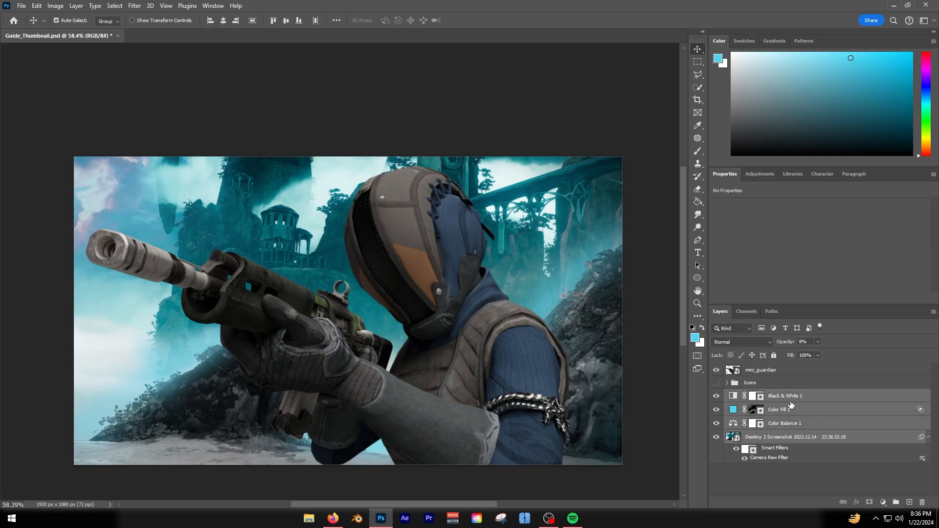
{"action": "key", "text": "ctrl+j"}
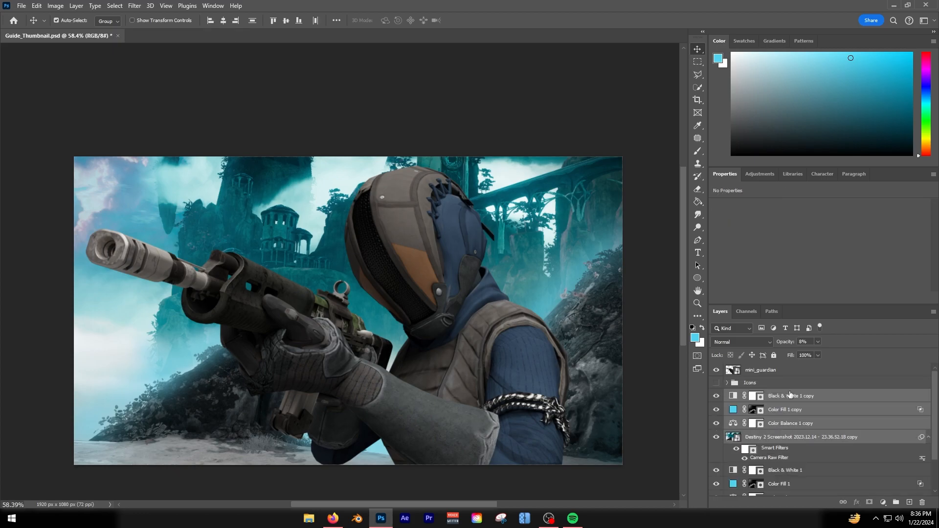
{"action": "right_click", "coordinate": [793, 400]}
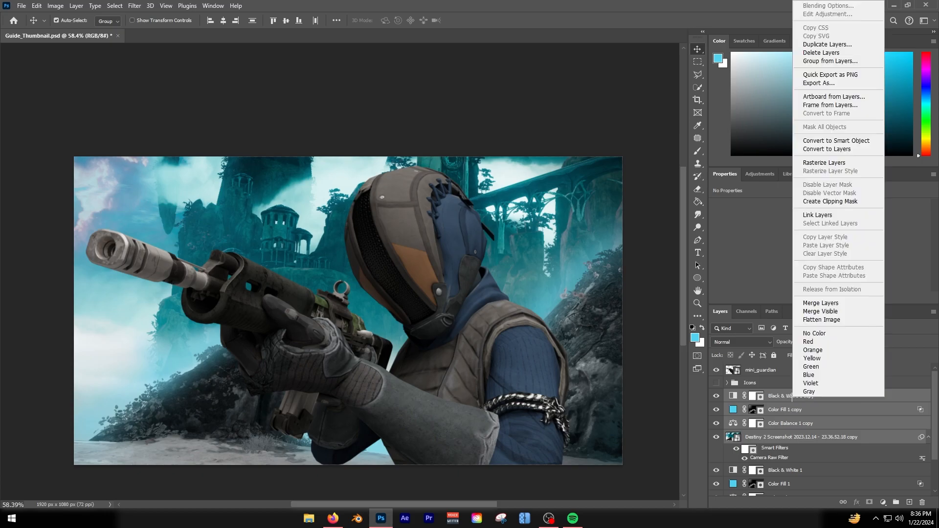
{"action": "left_click", "coordinate": [809, 305]}
{"action": "scroll", "coordinate": [479, 357], "scroll_direction": "down", "scroll_amount": 3}
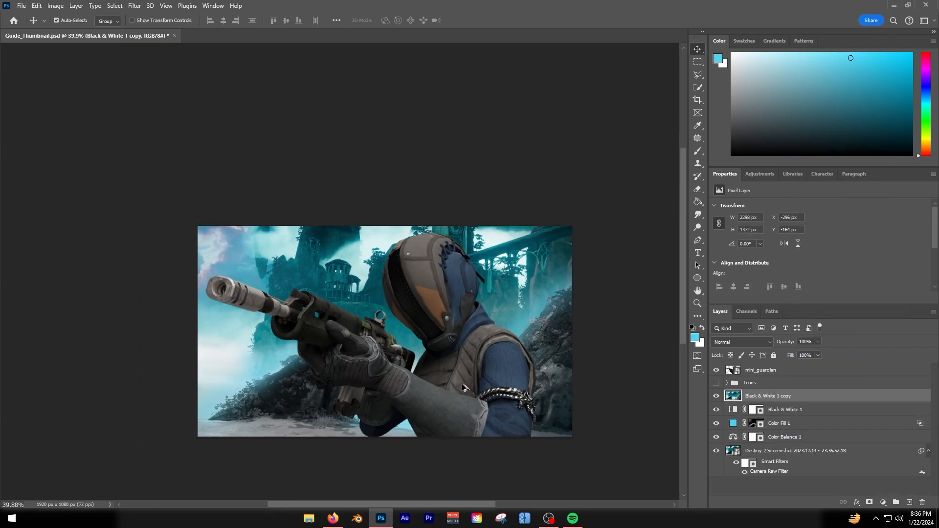
{"action": "scroll", "coordinate": [489, 387], "scroll_direction": "up", "scroll_amount": 2}
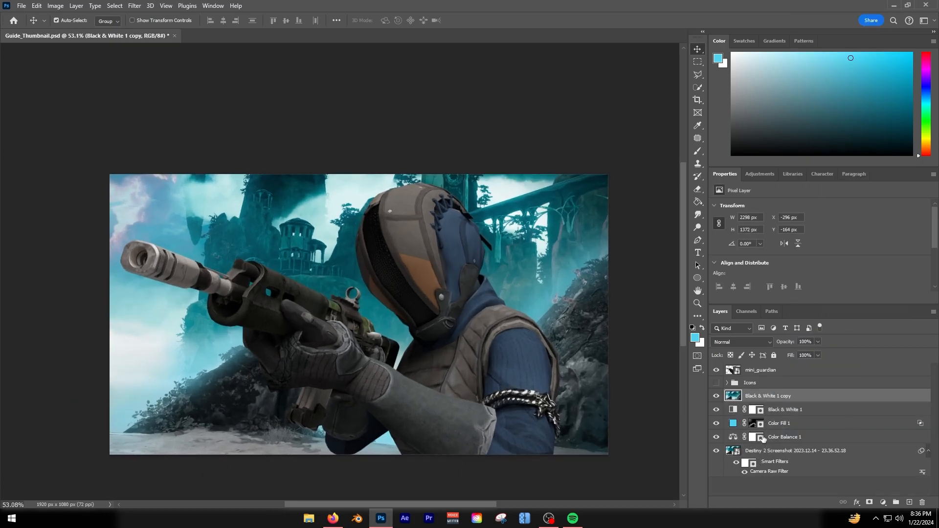
{"action": "scroll", "coordinate": [394, 343], "scroll_direction": "up", "scroll_amount": 1}
Check the original adjustment layers' visibility, leave them visible, and group them with the screenshot layer and the merged copy.
{"action": "left_click", "coordinate": [716, 410]}
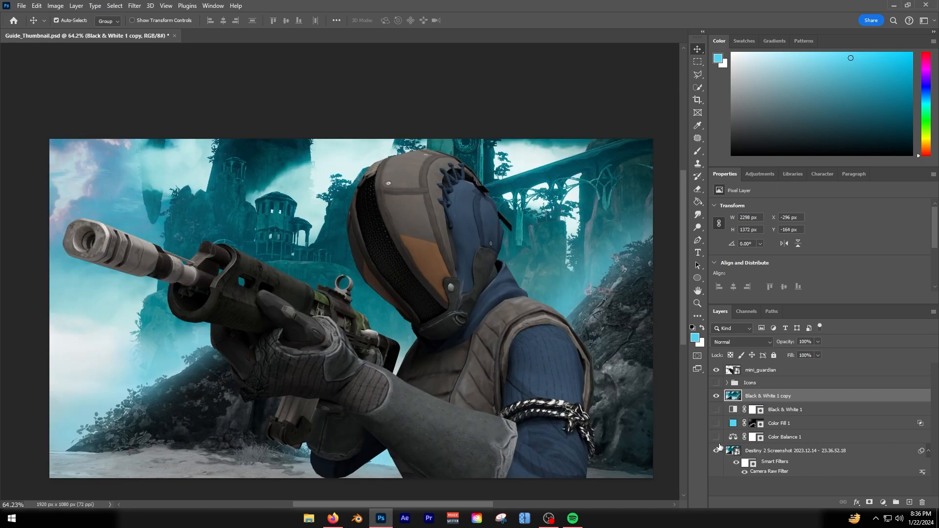
{"action": "left_click", "coordinate": [716, 437]}
{"action": "left_click", "coordinate": [716, 409]}
{"action": "left_click", "coordinate": [716, 437]}
{"action": "left_click", "coordinate": [769, 452]}
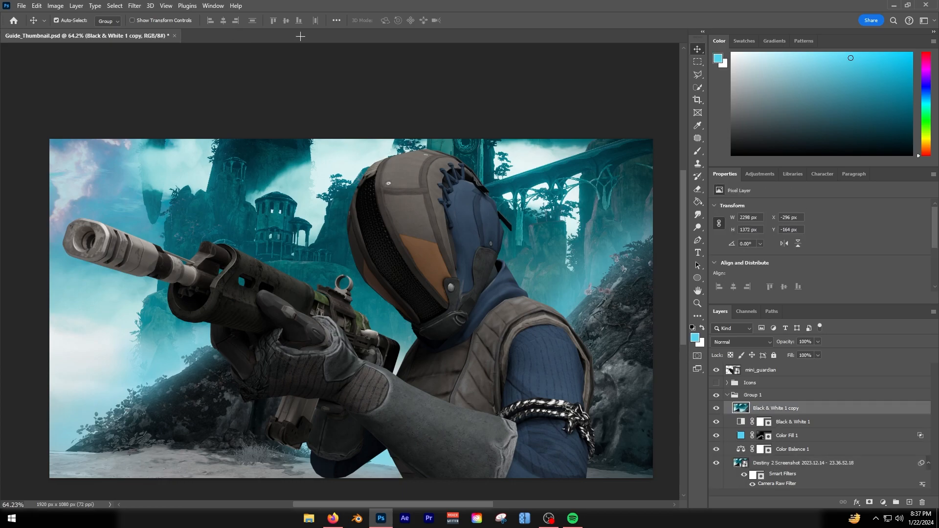
Apply a Lens Blur to the merged background copy with a Square (4) iris, radius 12 and blade curvature 100.
{"action": "left_click", "coordinate": [134, 5]}
{"action": "mouse_move", "coordinate": [205, 132]}
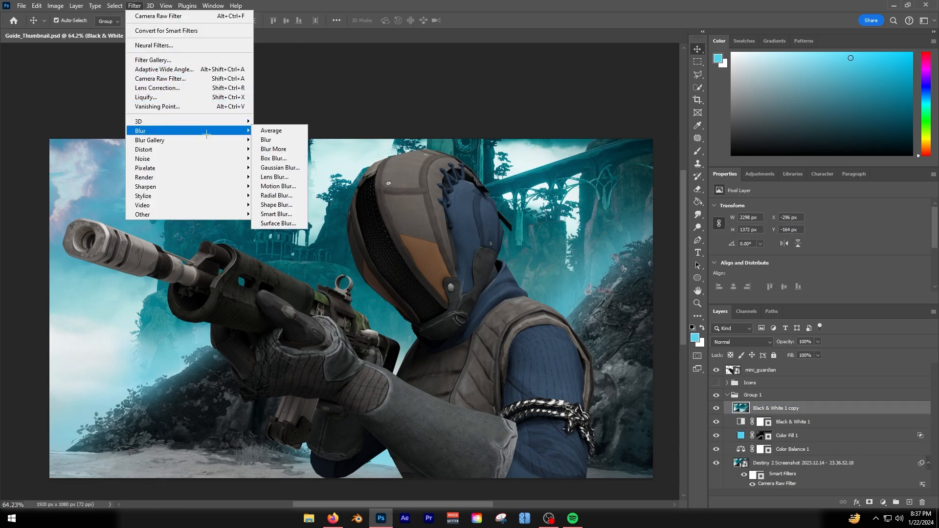
{"action": "left_click", "coordinate": [278, 179]}
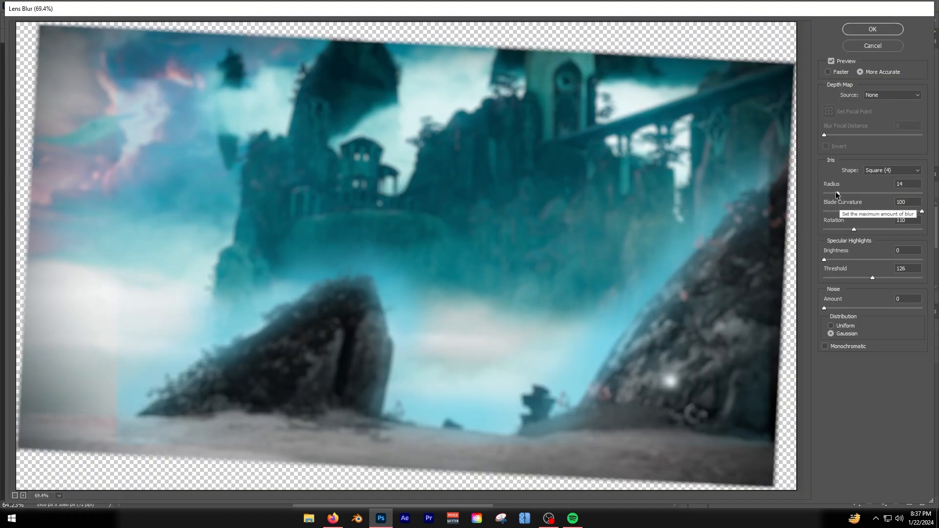
{"action": "left_click", "coordinate": [878, 171]}
{"action": "left_click", "coordinate": [877, 171]}
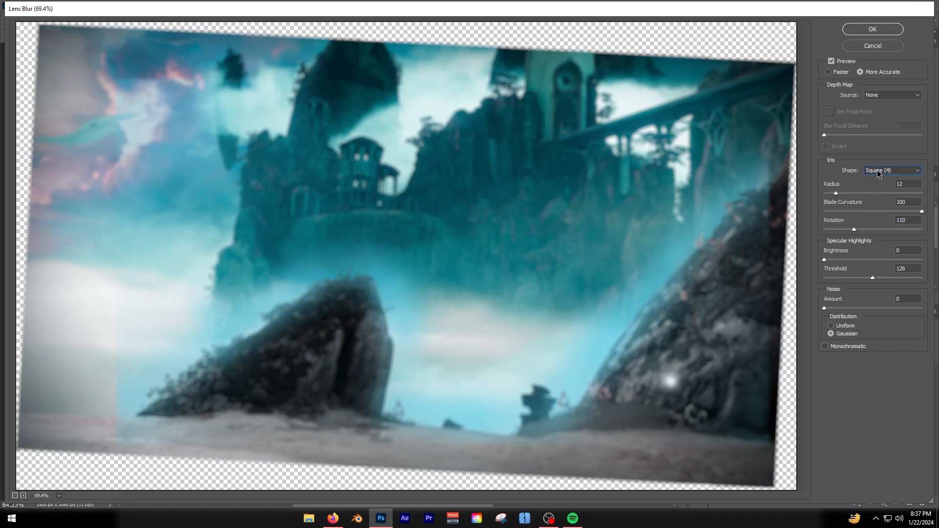
{"action": "mouse_move", "coordinate": [856, 229]}
{"action": "left_mouse_down"}
{"action": "mouse_move", "coordinate": [893, 229]}
{"action": "mouse_move", "coordinate": [860, 231]}
{"action": "left_mouse_up"}
{"action": "left_click_drag", "start_coordinate": [856, 229], "coordinate": [854, 229]}
{"action": "left_click", "coordinate": [873, 30]}
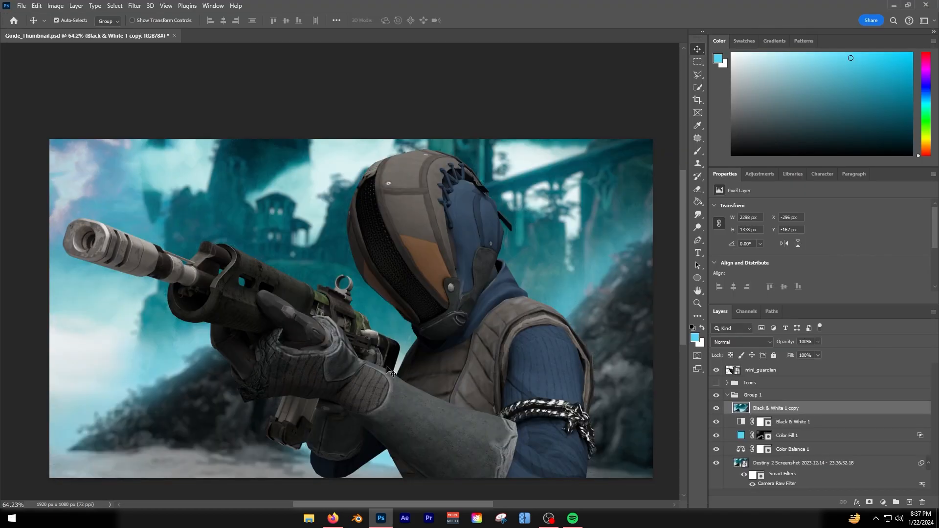
{"action": "scroll", "coordinate": [369, 396], "scroll_direction": "up", "scroll_amount": 2}
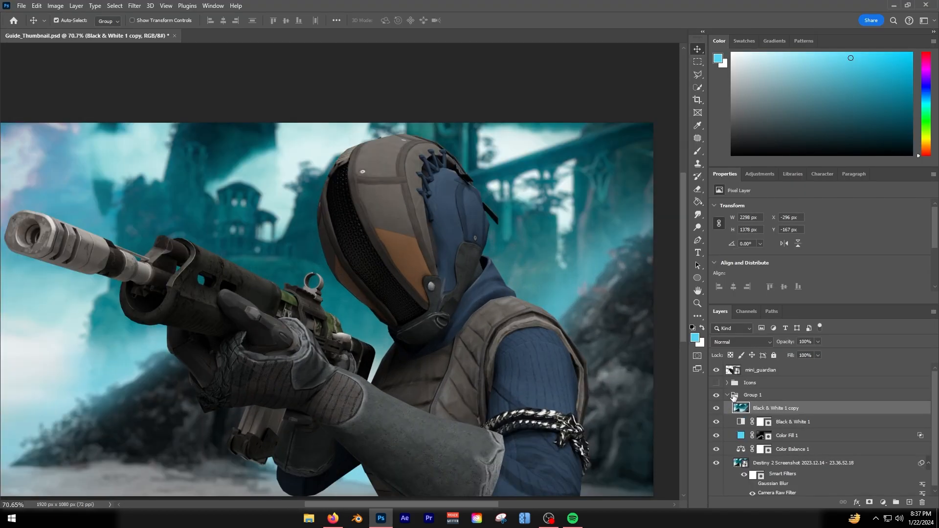
Collapse Group 1 in the layer stack and check the blurred background behind the guardian.
{"action": "left_click", "coordinate": [728, 394]}
{"action": "scroll", "coordinate": [490, 323], "scroll_direction": "down", "scroll_amount": 2}
{"action": "scroll", "coordinate": [422, 360], "scroll_direction": "up", "scroll_amount": 1}
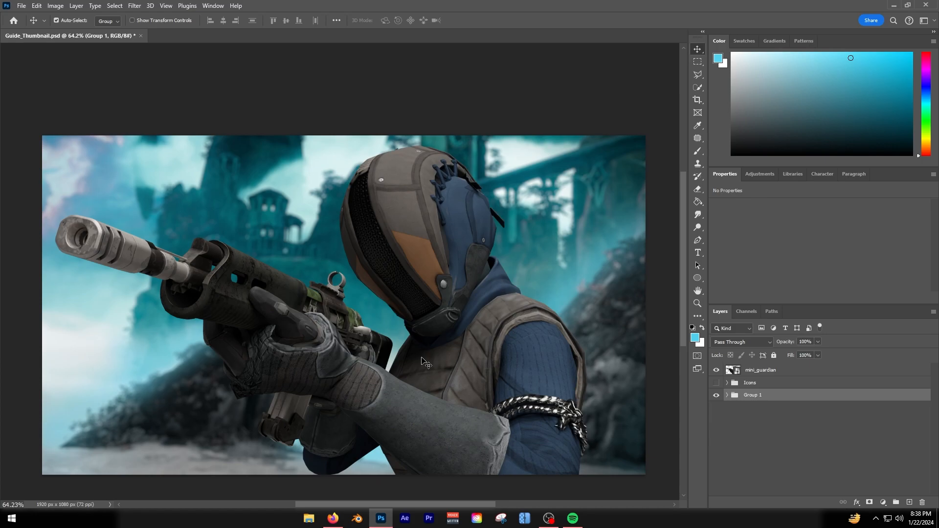
{"action": "scroll", "coordinate": [348, 360], "scroll_direction": "up", "scroll_amount": 3}
{"action": "scroll", "coordinate": [460, 489], "scroll_direction": "down", "scroll_amount": 3}
Apply a Shadows/Highlights adjustment to the mini_guardian layer with a very low shadows amount and 0% highlights.
{"action": "left_click", "coordinate": [731, 374]}
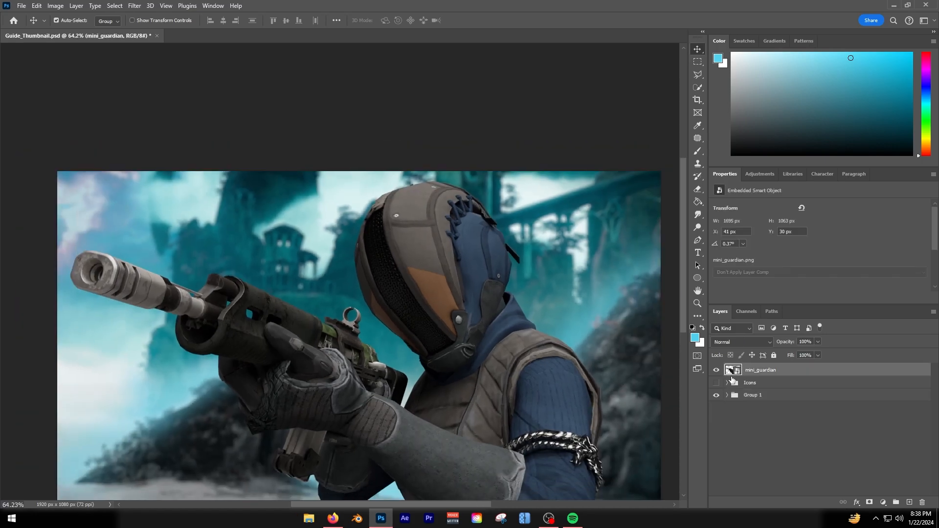
{"action": "scroll", "coordinate": [525, 427], "scroll_direction": "down", "scroll_amount": 2}
{"action": "scroll", "coordinate": [482, 406], "scroll_direction": "up", "scroll_amount": 3}
{"action": "scroll", "coordinate": [481, 405], "scroll_direction": "down", "scroll_amount": 1}
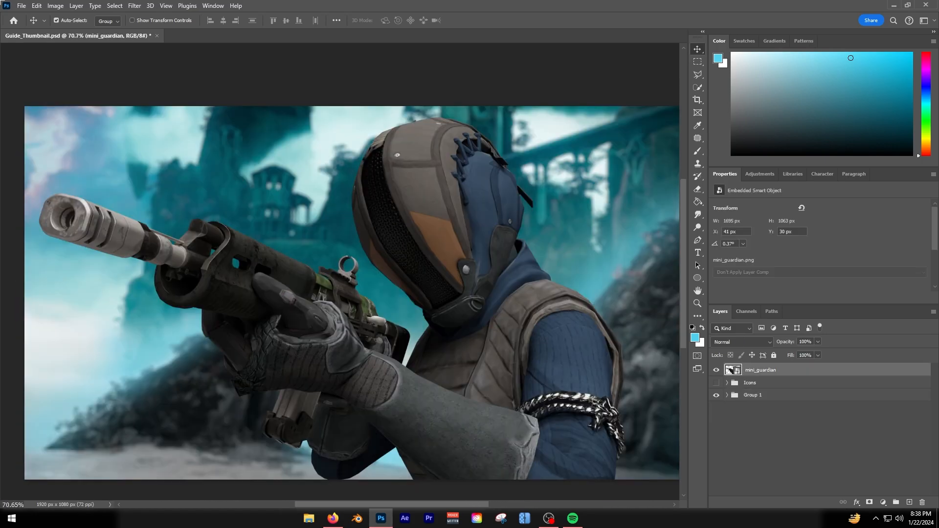
{"action": "left_click", "coordinate": [55, 5]}
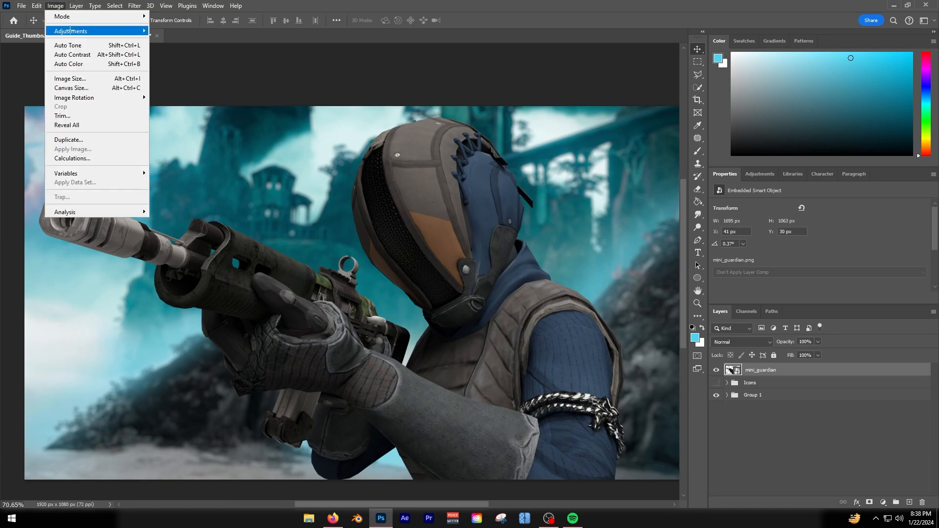
{"action": "mouse_move", "coordinate": [69, 31]}
{"action": "left_click", "coordinate": [182, 196]}
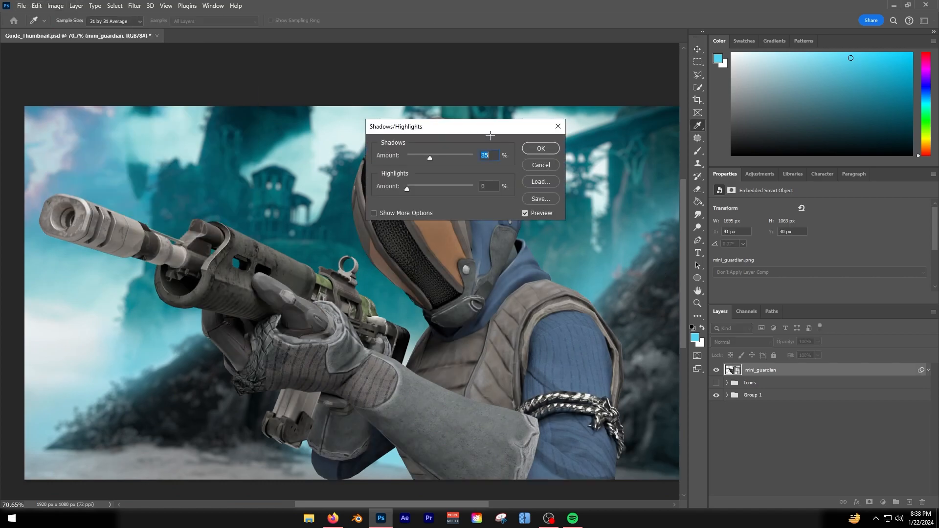
{"action": "left_click_drag", "start_coordinate": [481, 124], "coordinate": [588, 308]}
{"action": "left_click_drag", "start_coordinate": [539, 341], "coordinate": [516, 341]}
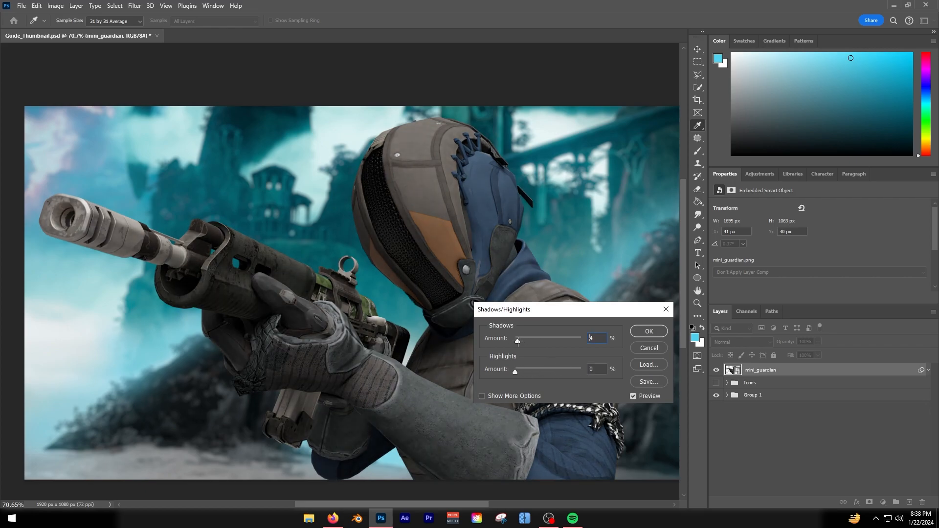
{"action": "left_click", "coordinate": [648, 330]}
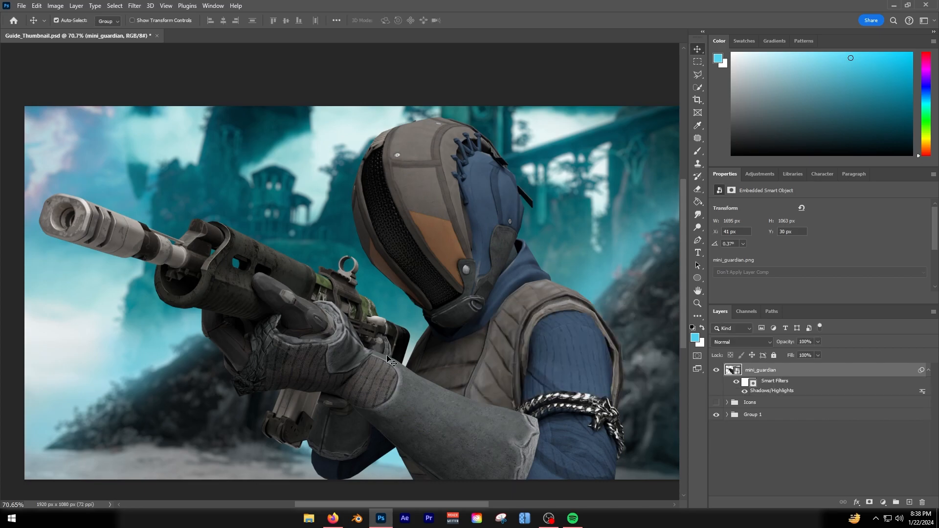
{"action": "scroll", "coordinate": [345, 384], "scroll_direction": "up", "scroll_amount": 2}
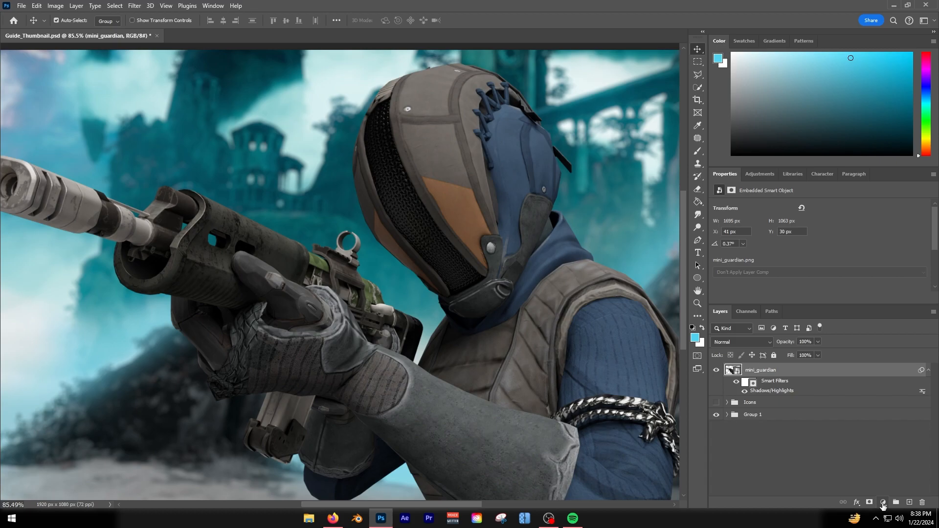
Add an Exposure adjustment layer above mini_guardian and clip it to that layer.
{"action": "left_click", "coordinate": [883, 504]}
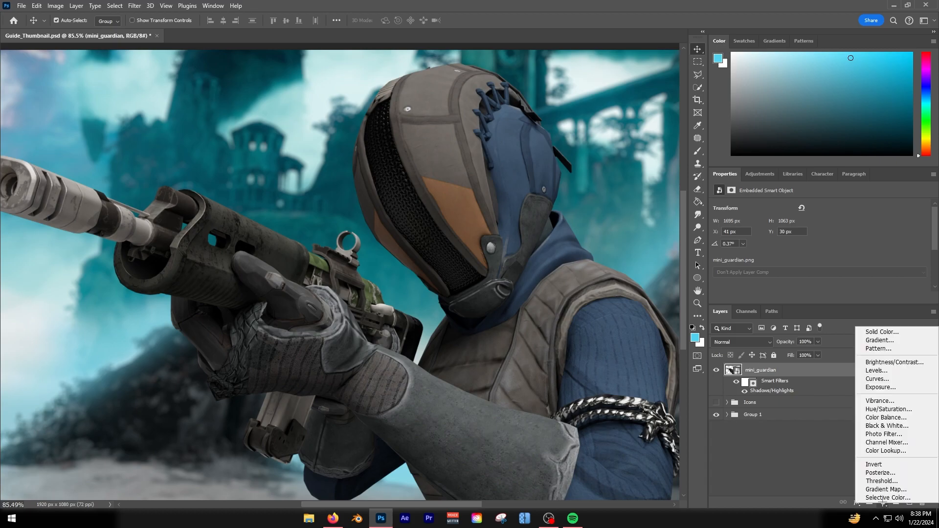
{"action": "left_click", "coordinate": [887, 398]}
{"action": "left_click_drag", "start_coordinate": [470, 502], "coordinate": [469, 499]}
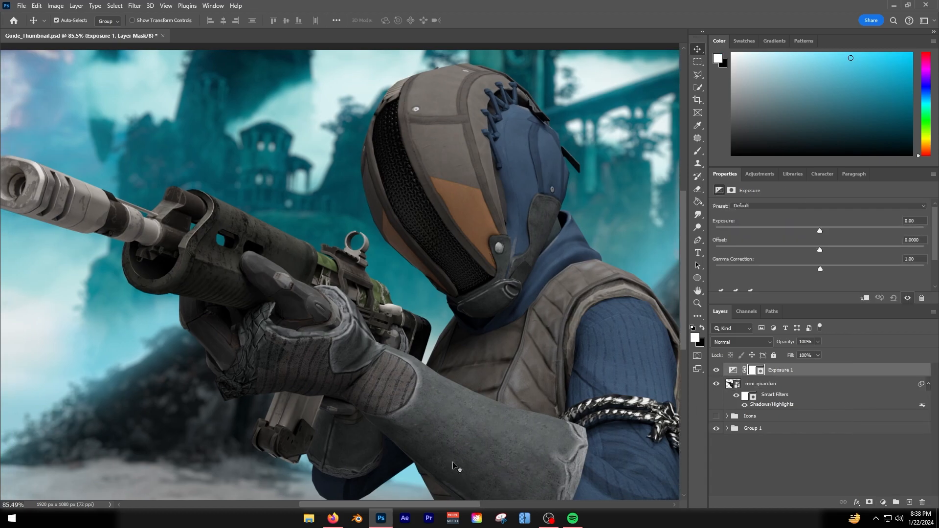
{"action": "scroll", "coordinate": [427, 424], "scroll_direction": "down", "scroll_amount": 2, "text": "alt"}
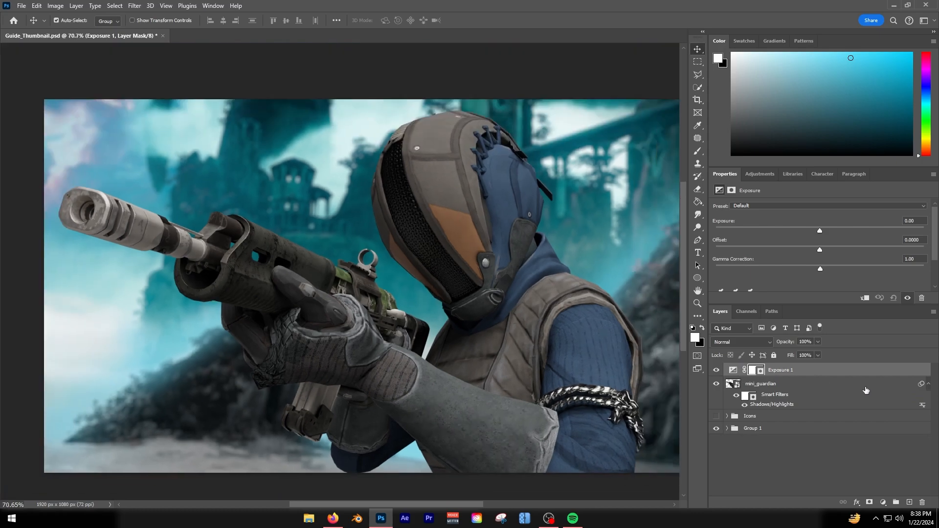
{"action": "left_click", "coordinate": [783, 375], "text": "alt"}
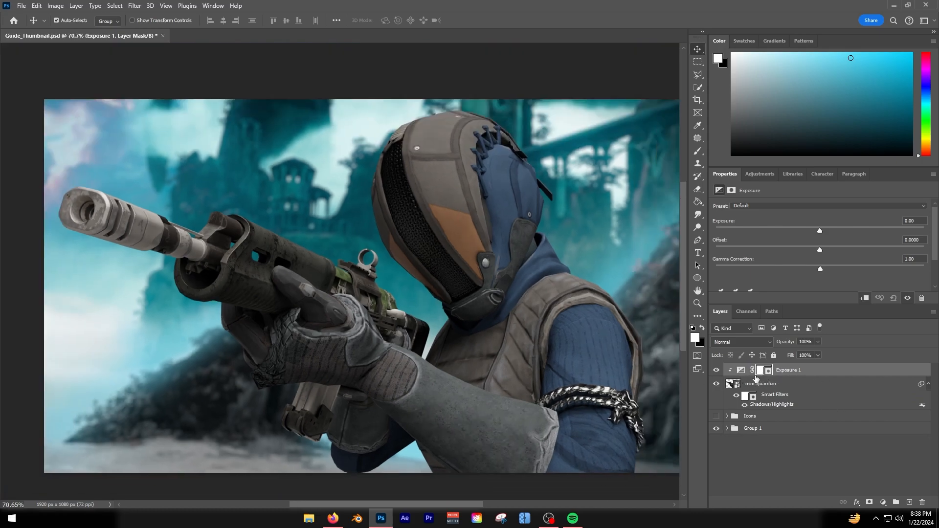
{"action": "right_click", "coordinate": [778, 373]}
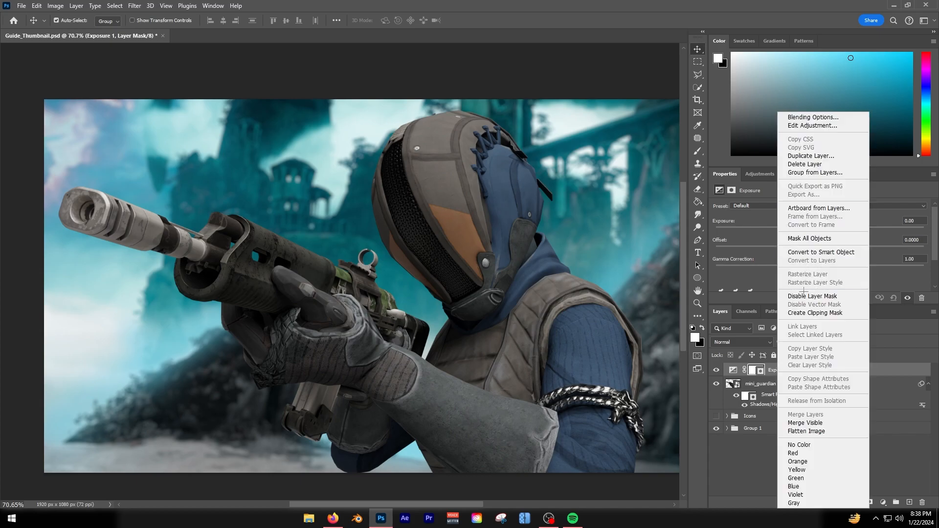
{"action": "left_click", "coordinate": [815, 313]}
Set the Exposure 1 layer's exposure to -3.97 and invert its mask to black.
{"action": "scroll", "coordinate": [326, 402], "scroll_direction": "up", "scroll_amount": 1}
{"action": "left_click_drag", "start_coordinate": [820, 231], "coordinate": [762, 227]}
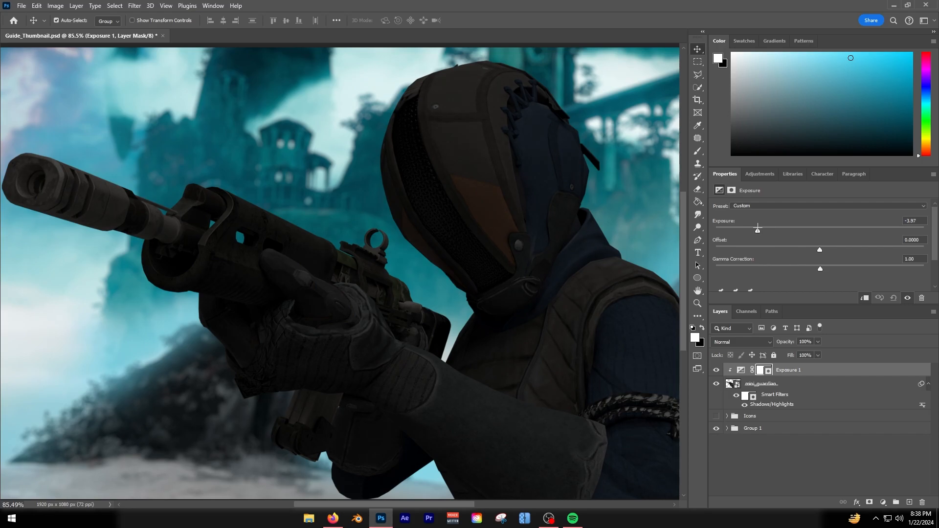
{"action": "left_click_drag", "start_coordinate": [757, 228], "coordinate": [757, 229]}
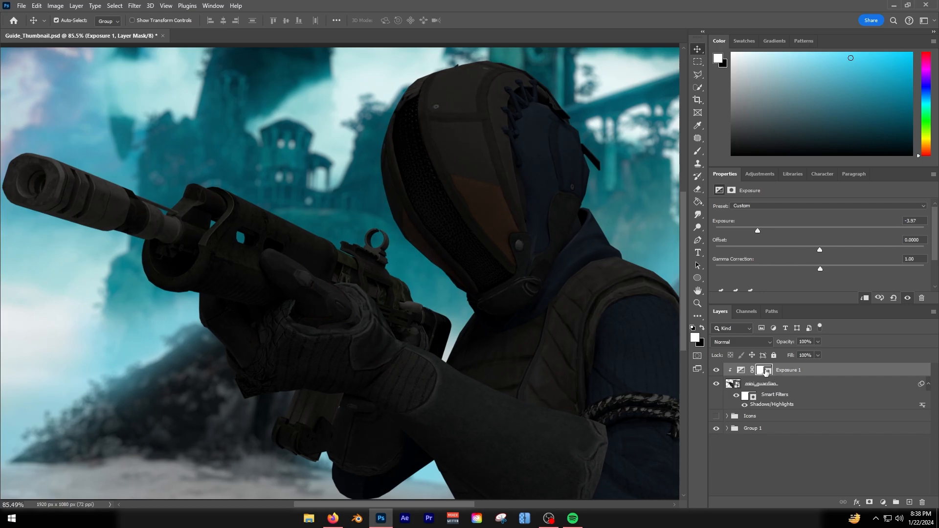
{"action": "key", "text": "alt+i"}
{"action": "key", "text": "ctrl+i"}
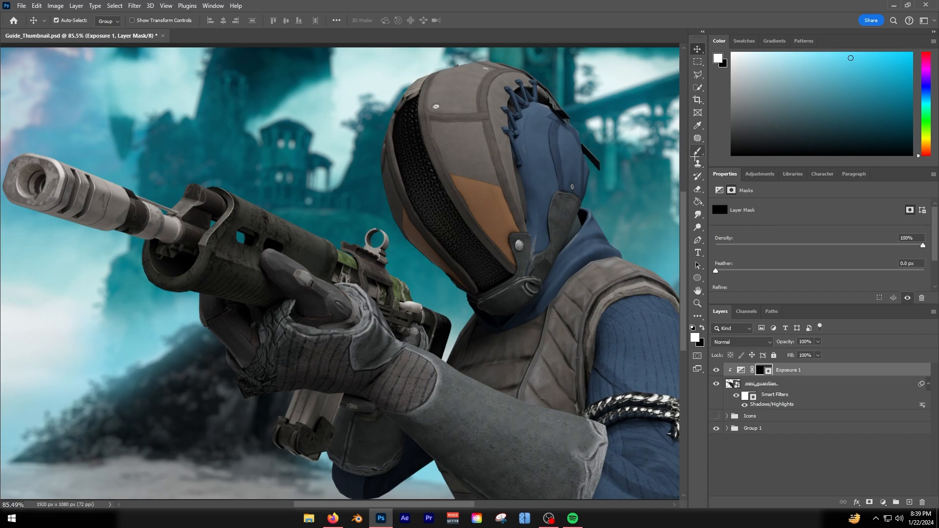
Set up the Brush tool with 5% flow and a soft tip of about 49 px for painting on the Exposure 1 mask.
{"action": "key", "text": "b"}
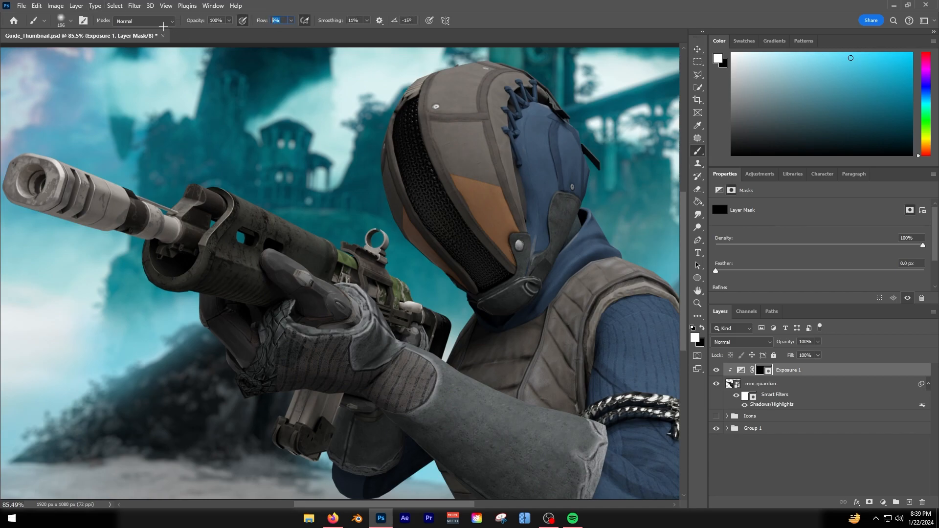
{"action": "type", "text": "5"}
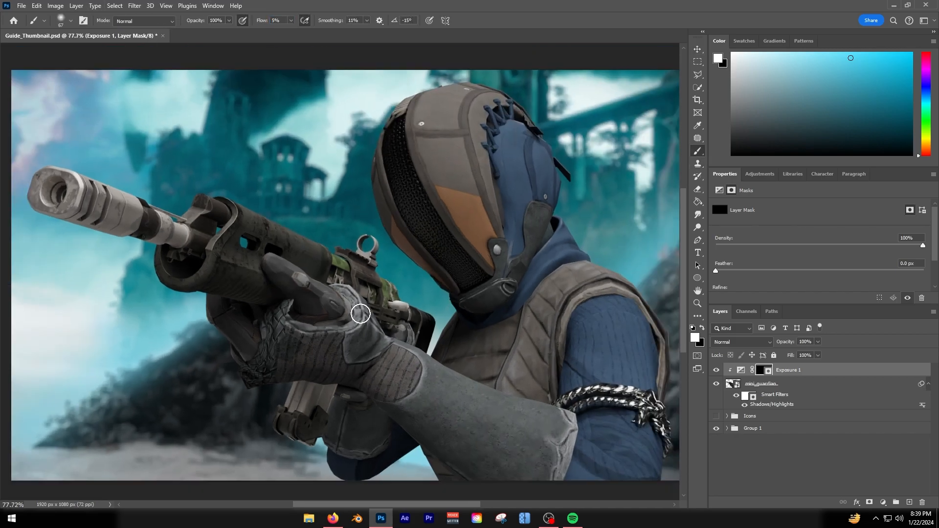
{"action": "scroll", "coordinate": [362, 312], "scroll_direction": "up", "scroll_amount": 2}
{"action": "scroll", "coordinate": [371, 407], "scroll_direction": "up", "scroll_amount": 1}
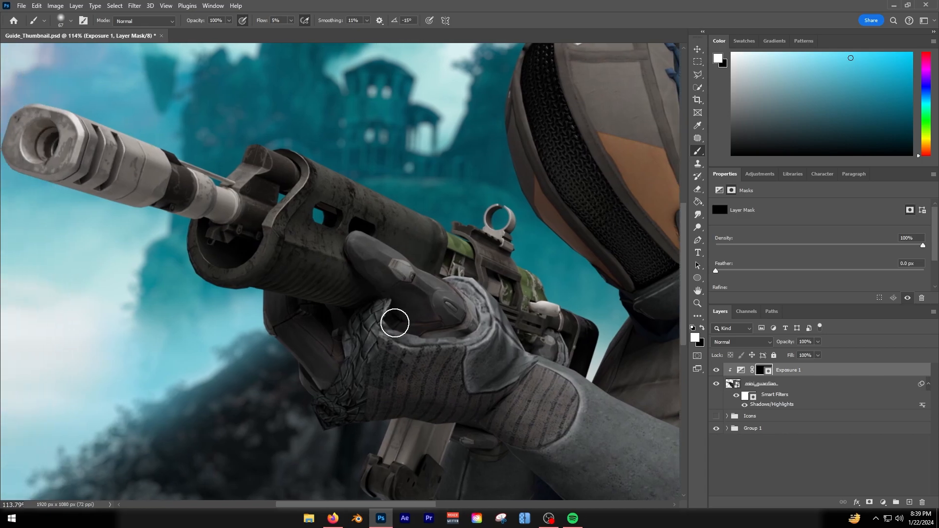
{"action": "scroll", "coordinate": [188, 356], "scroll_direction": "down", "scroll_amount": 5}
{"action": "scroll", "coordinate": [514, 266], "scroll_direction": "up", "scroll_amount": 5}
{"action": "scroll", "coordinate": [452, 273], "scroll_direction": "up", "scroll_amount": 3}
{"action": "left_click_drag", "start_coordinate": [462, 281], "coordinate": [455, 280]}
{"action": "scroll", "coordinate": [459, 280], "scroll_direction": "down", "scroll_amount": 6}
{"action": "scroll", "coordinate": [524, 440], "scroll_direction": "up", "scroll_amount": 3}
{"action": "scroll", "coordinate": [365, 440], "scroll_direction": "up", "scroll_amount": 2}
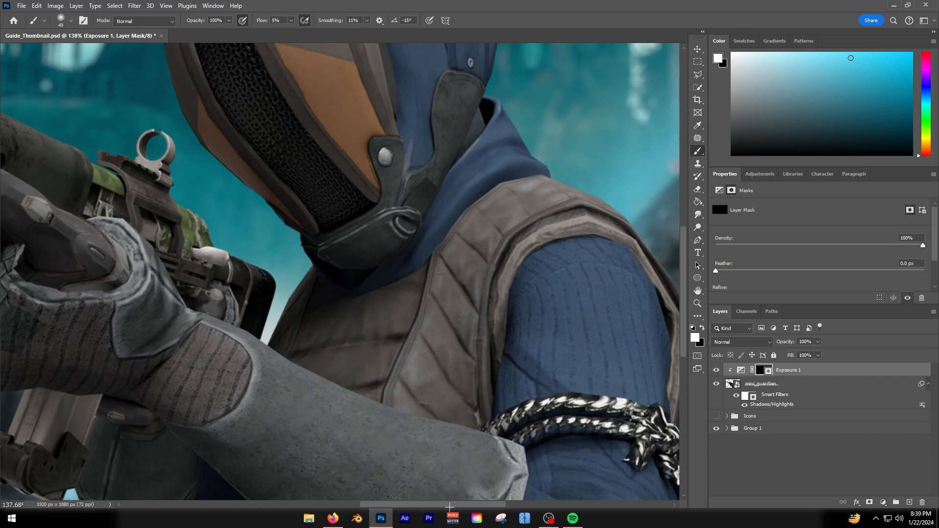
{"action": "scroll", "coordinate": [295, 359], "scroll_direction": "left", "scroll_amount": 5}
{"action": "scroll", "coordinate": [295, 359], "scroll_direction": "down", "scroll_amount": 2}
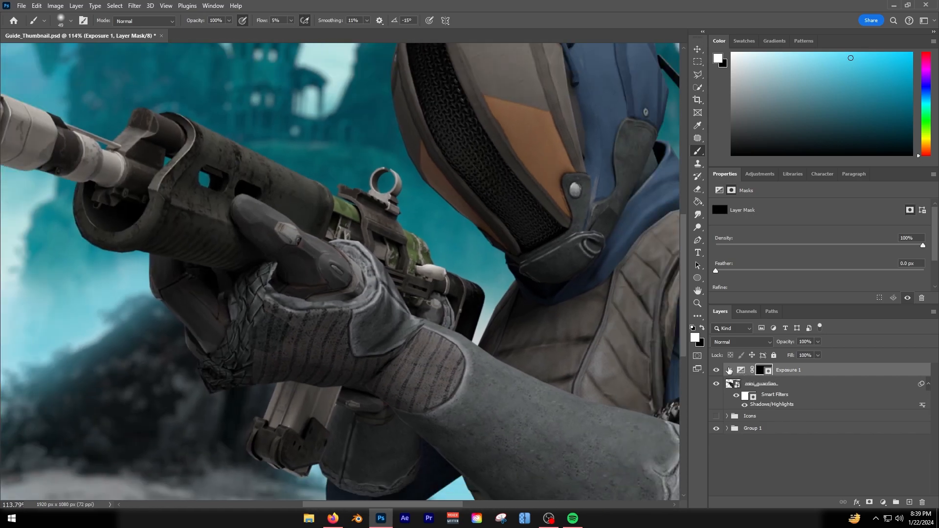
Paint faint shadows on the Exposure 1 mask where the glove's thumb and braided edge meet the rifle handguard, refining the brush size.
{"action": "scroll", "coordinate": [228, 291], "scroll_direction": "up", "scroll_amount": 4}
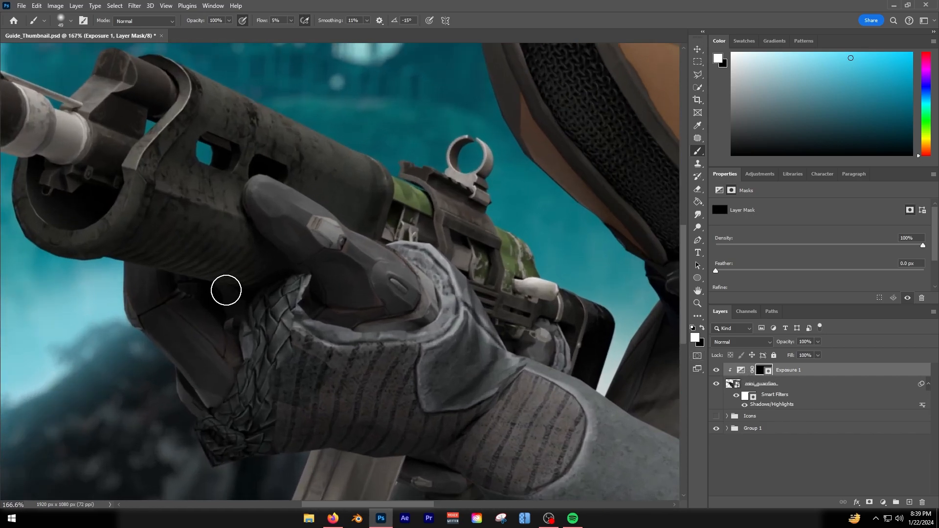
{"action": "scroll", "coordinate": [220, 292], "scroll_direction": "up", "scroll_amount": 3}
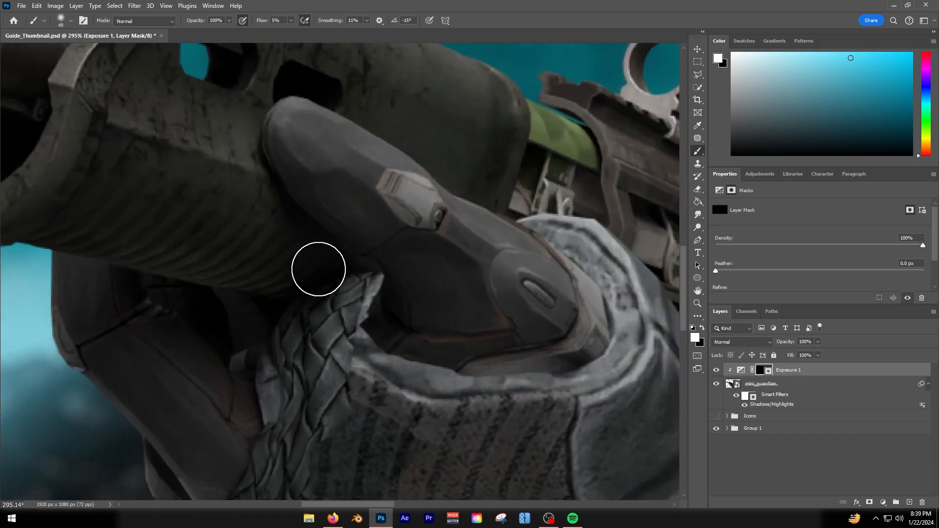
{"action": "scroll", "coordinate": [317, 271], "scroll_direction": "up", "scroll_amount": 3}
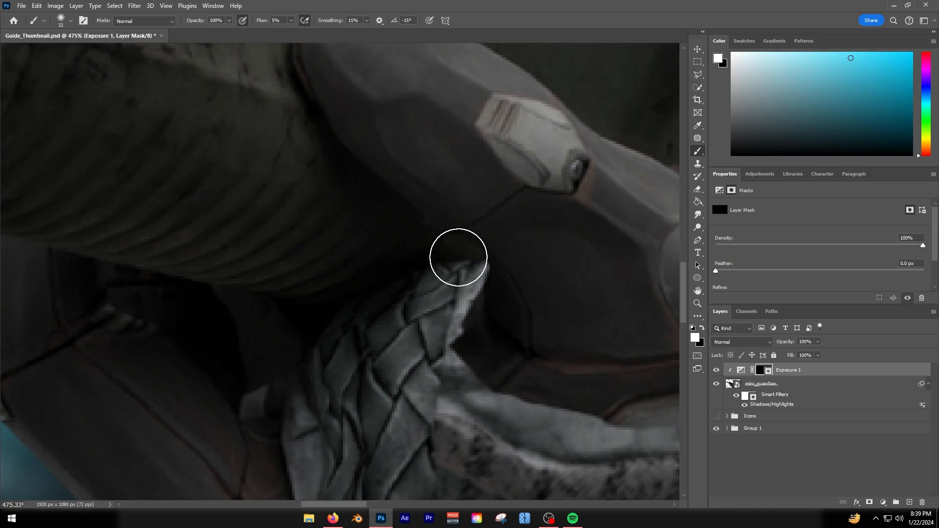
{"action": "scroll", "coordinate": [440, 270], "scroll_direction": "down", "scroll_amount": 3}
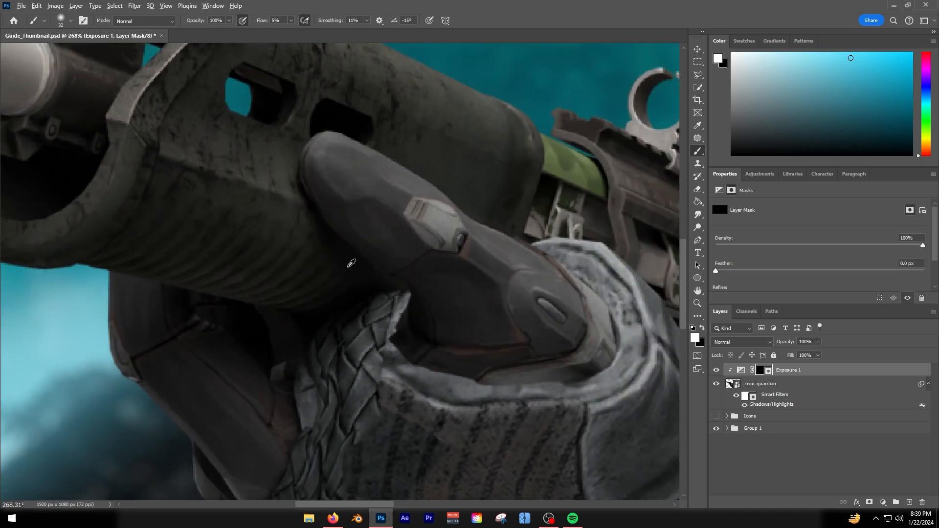
{"action": "scroll", "coordinate": [354, 270], "scroll_direction": "up", "scroll_amount": 3}
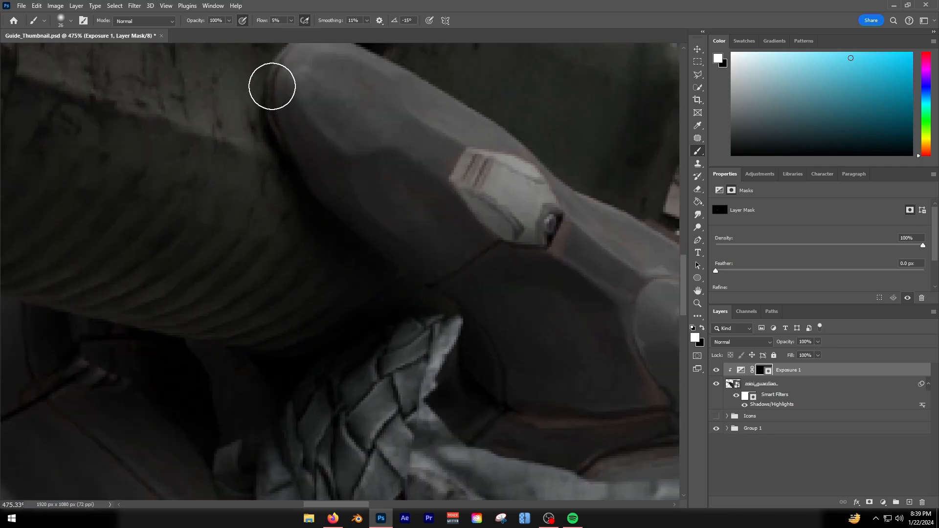
{"action": "scroll", "coordinate": [262, 180], "scroll_direction": "down", "scroll_amount": 2}
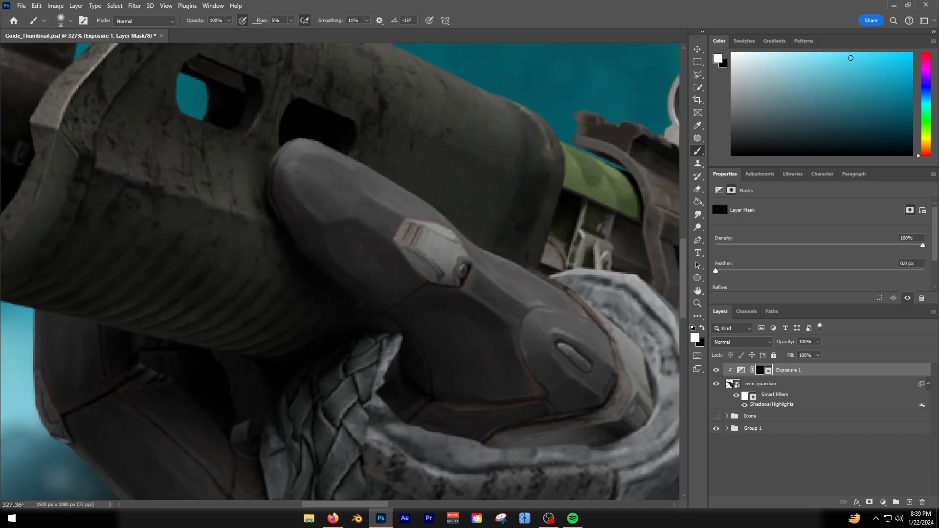
Raise the brush flow to 13% and deepen the shadow on the handguard beside the glove's thumb.
{"action": "left_click_drag", "start_coordinate": [256, 23], "coordinate": [261, 23]}
{"action": "left_click_drag", "start_coordinate": [268, 209], "coordinate": [266, 218]}
{"action": "scroll", "coordinate": [279, 418], "scroll_direction": "down", "scroll_amount": 3}
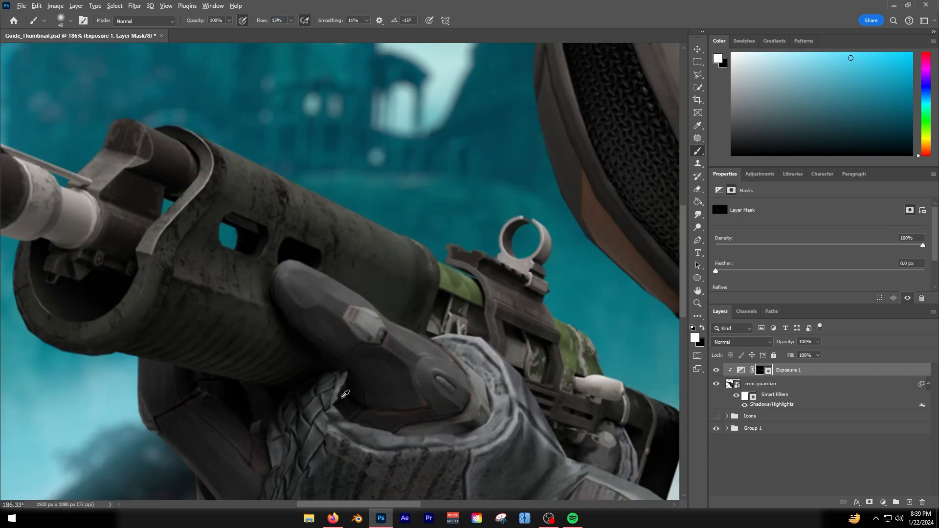
{"action": "scroll", "coordinate": [348, 394], "scroll_direction": "down", "scroll_amount": 3}
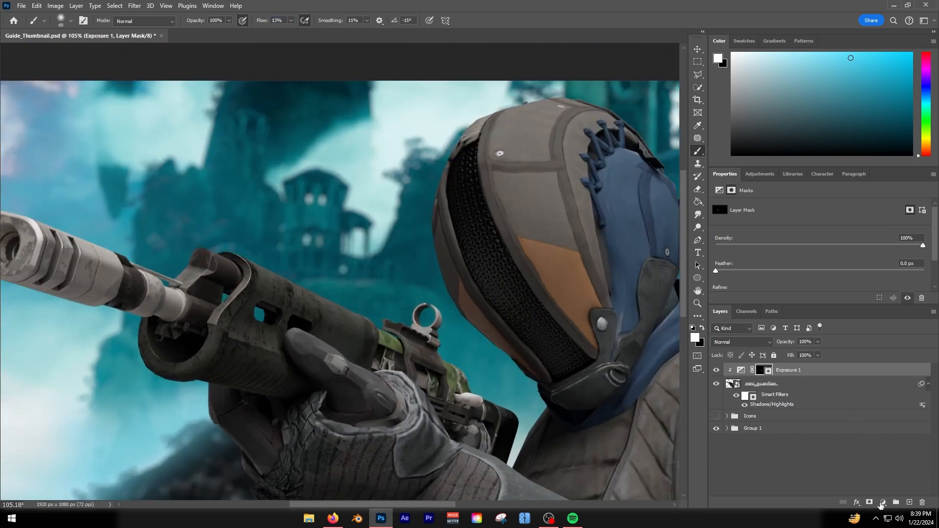
Hide Exposure 1 and add a darkening Curves adjustment layer with an inverted black mask, clipped to mini_guardian.
{"action": "left_click", "coordinate": [716, 370]}
{"action": "left_click", "coordinate": [883, 502]}
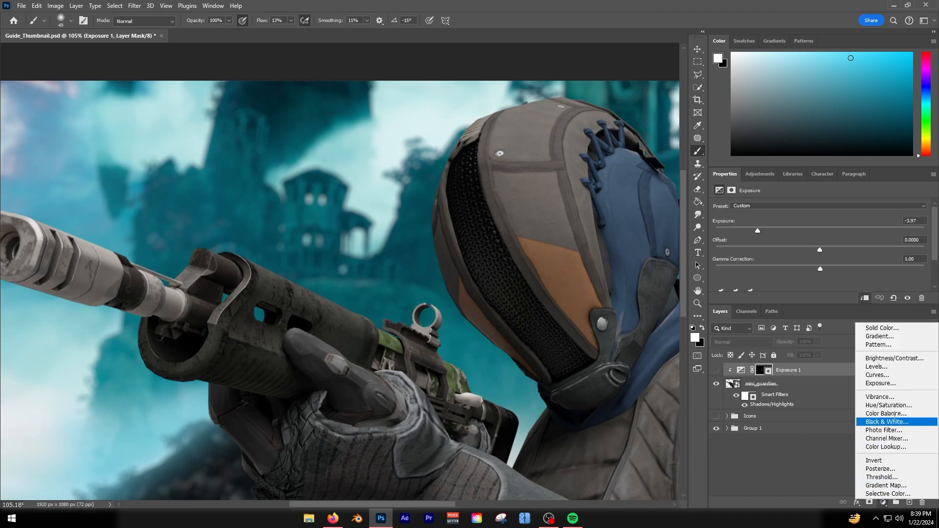
{"action": "left_click", "coordinate": [877, 375]}
{"action": "scroll", "coordinate": [834, 248], "scroll_direction": "down", "scroll_amount": 2}
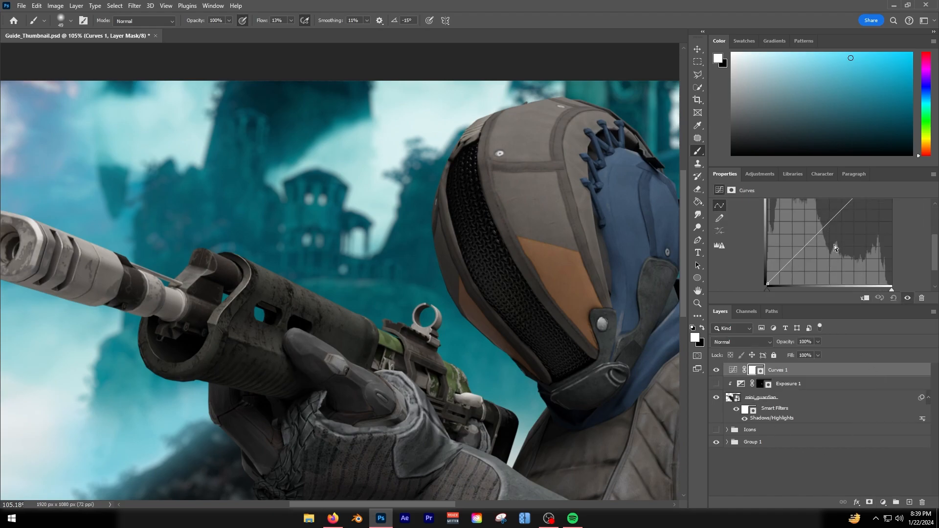
{"action": "left_click_drag", "start_coordinate": [831, 219], "coordinate": [831, 259]}
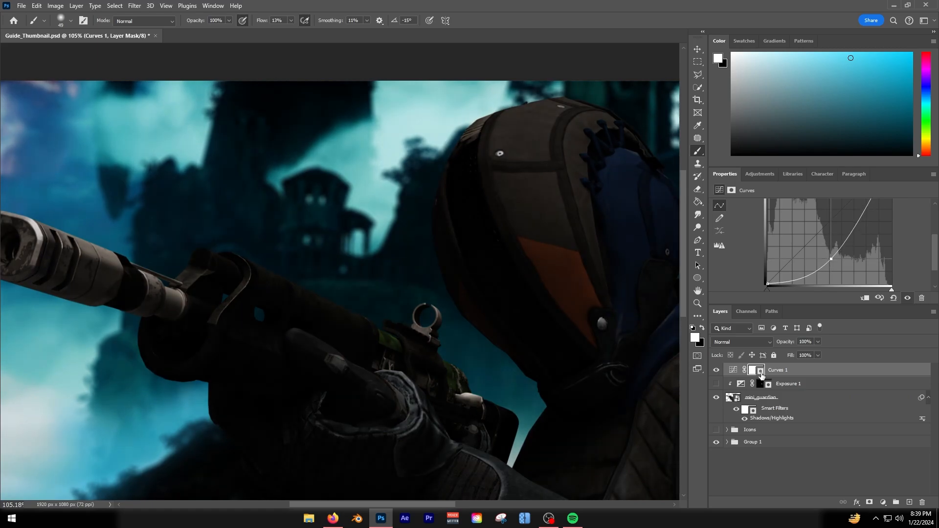
{"action": "key", "text": "ctrl+i"}
{"action": "key", "text": "ctrl+alt+g"}
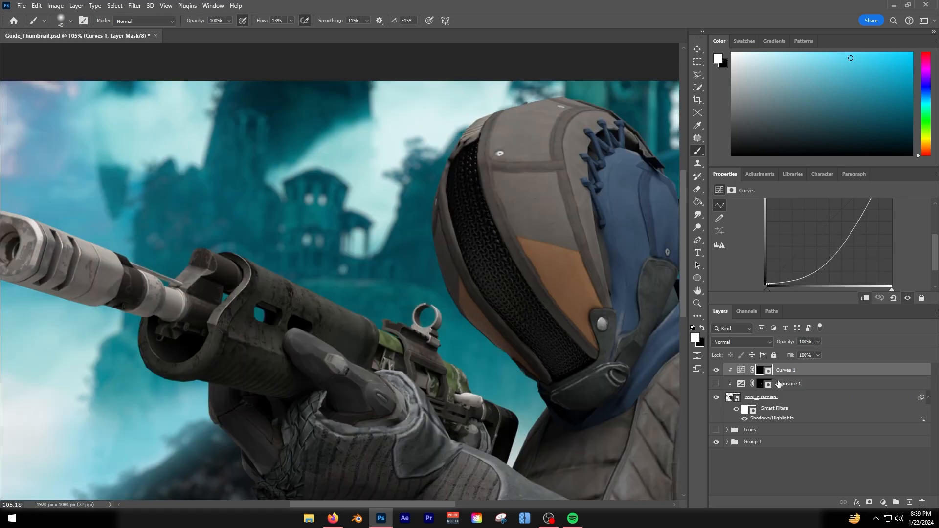
Paint shadows on the Curves 1 mask along the thumb and handguard as an alternative to the exposure shading.
{"action": "scroll", "coordinate": [320, 351], "scroll_direction": "down", "scroll_amount": 8}
{"action": "scroll", "coordinate": [320, 383], "scroll_direction": "up", "scroll_amount": 5}
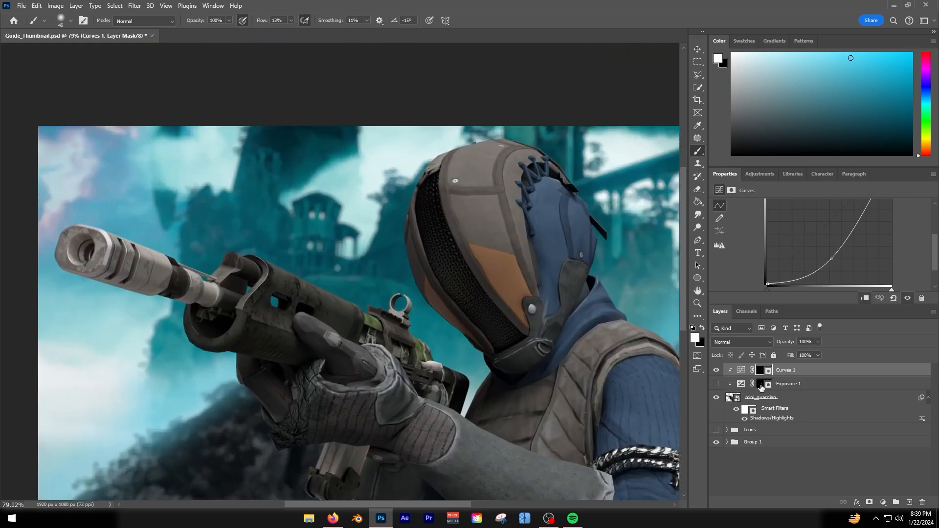
{"action": "scroll", "coordinate": [276, 369], "scroll_direction": "up", "scroll_amount": 15}
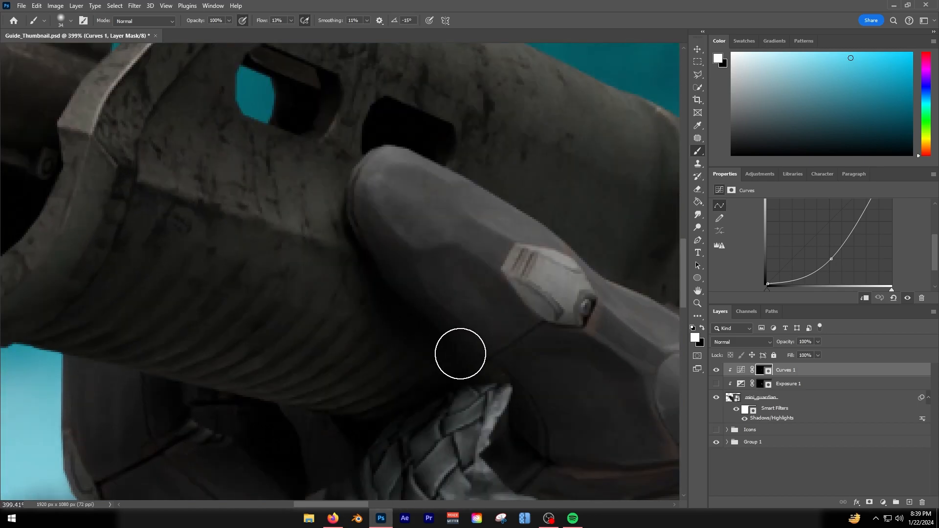
{"action": "scroll", "coordinate": [372, 441], "scroll_direction": "down", "scroll_amount": 2}
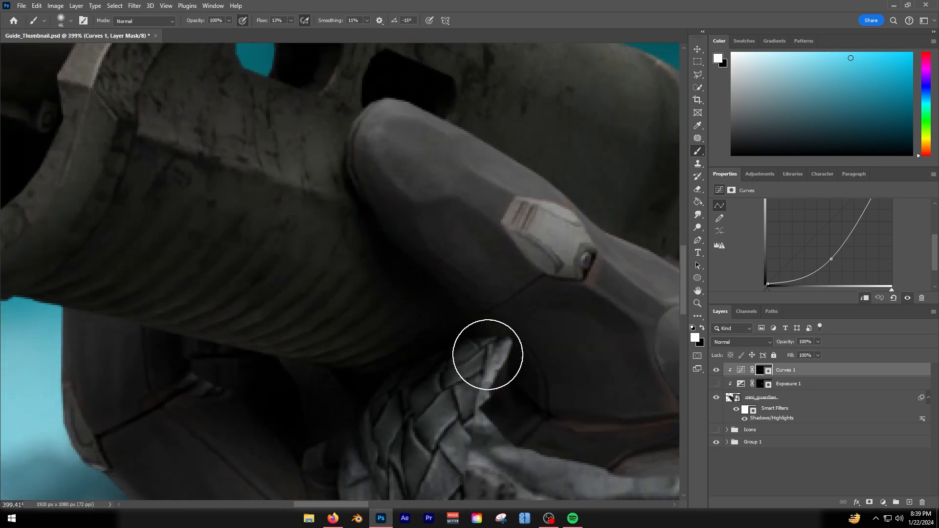
{"action": "scroll", "coordinate": [328, 206], "scroll_direction": "down", "scroll_amount": 8}
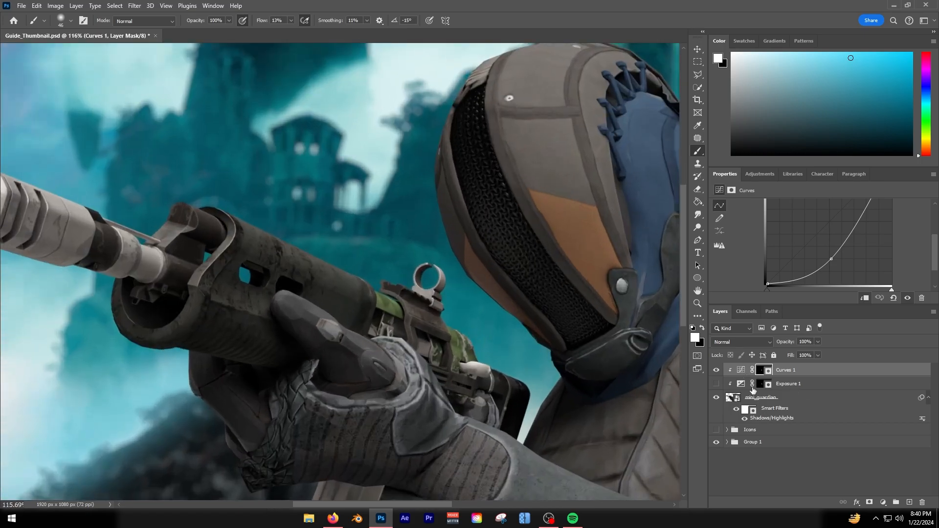
Compare the shading of Exposure 1 and Curves 1 by switching their visibility, and delete the Curves 1 layer.
{"action": "left_click", "coordinate": [716, 384]}
{"action": "left_click", "coordinate": [716, 370]}
{"action": "left_click", "coordinate": [716, 371]}
{"action": "left_click", "coordinate": [716, 371]}
{"action": "scroll", "coordinate": [381, 339], "scroll_direction": "up", "scroll_amount": 2}
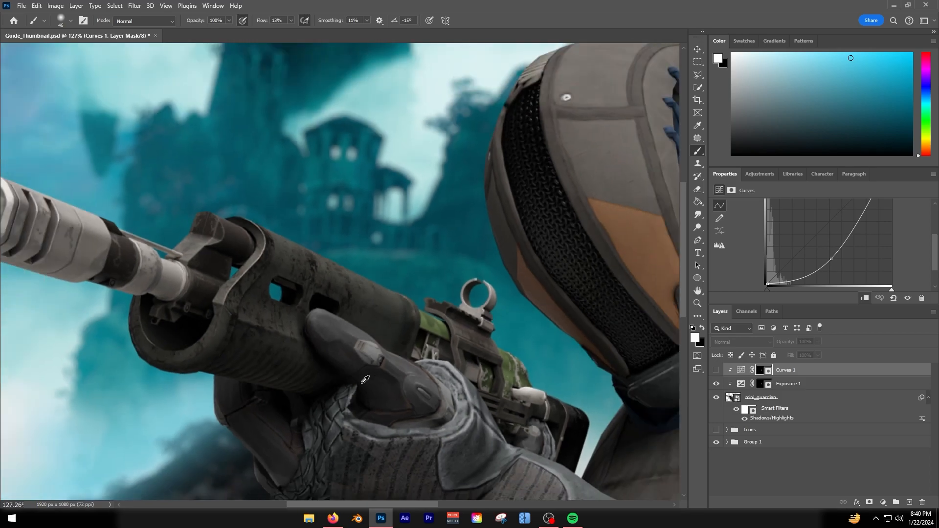
{"action": "scroll", "coordinate": [298, 388], "scroll_direction": "down", "scroll_amount": 4}
{"action": "scroll", "coordinate": [299, 389], "scroll_direction": "up", "scroll_amount": 1}
Set the brush flow to 8% and paint a soft shadow around the thumb tip on the handguard through the Exposure 1 mask.
{"action": "scroll", "coordinate": [358, 348], "scroll_direction": "up", "scroll_amount": 6}
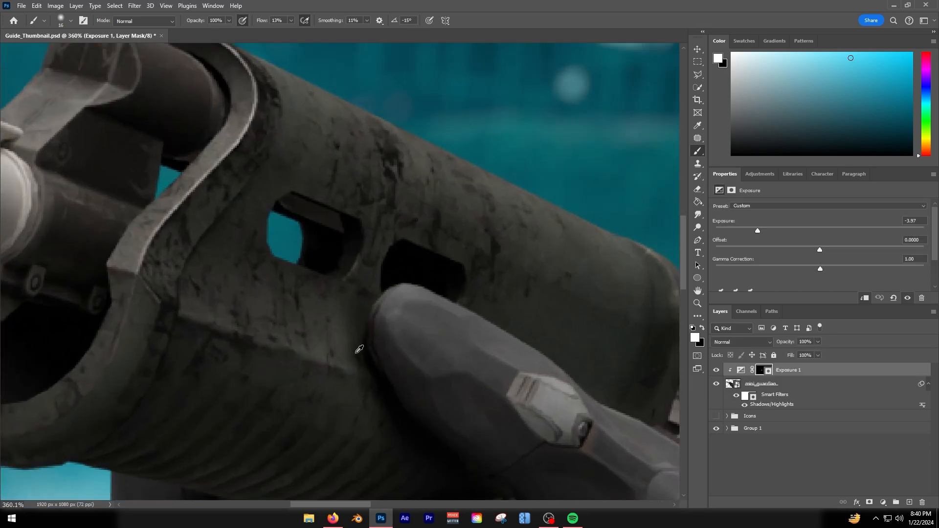
{"action": "key", "text": "bracketright"}
{"action": "key", "text": "bracketright"}
{"action": "left_click", "coordinate": [744, 370]}
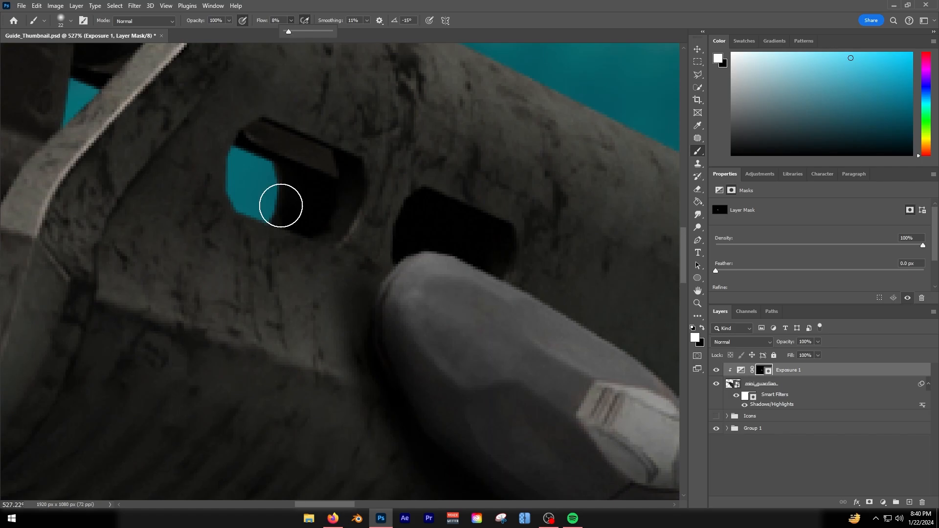
{"action": "scroll", "coordinate": [283, 340], "scroll_direction": "down", "scroll_amount": 2}
{"action": "left_click_drag", "start_coordinate": [340, 339], "coordinate": [332, 339]}
{"action": "scroll", "coordinate": [360, 335], "scroll_direction": "down", "scroll_amount": 5}
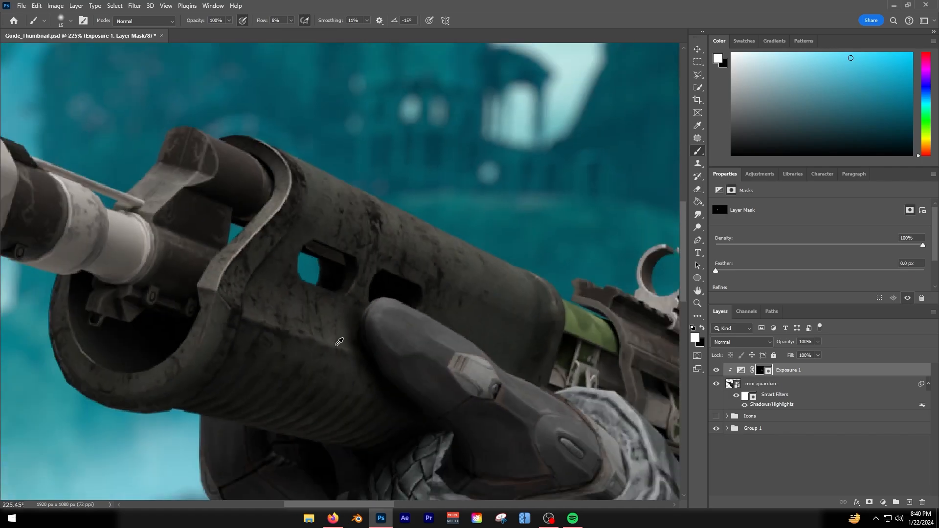
{"action": "scroll", "coordinate": [336, 394], "scroll_direction": "up", "scroll_amount": 2}
Paint shadows on the rear hand and sleeve beneath the front glove's wrist, next to the rifle magazine, adjusting the brush size.
{"action": "scroll", "coordinate": [335, 394], "scroll_direction": "up", "scroll_amount": 3}
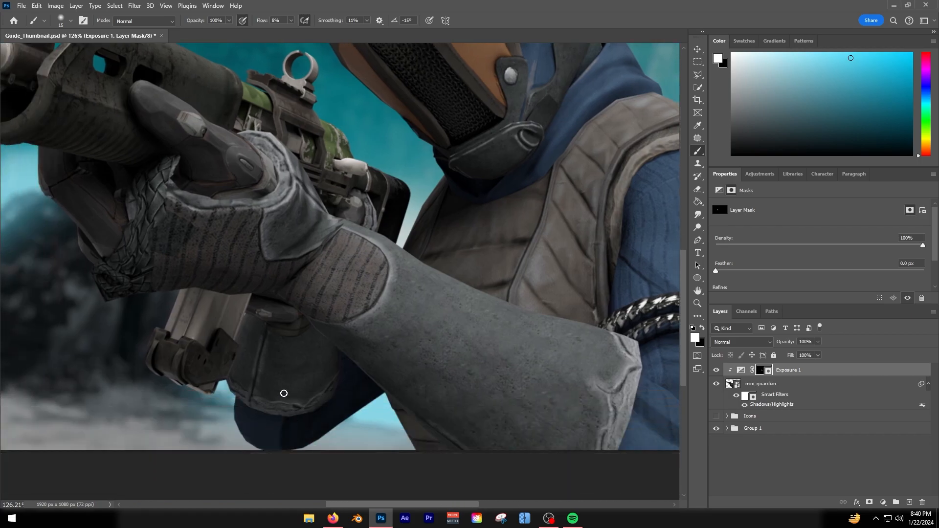
{"action": "scroll", "coordinate": [284, 391], "scroll_direction": "up", "scroll_amount": 5}
{"action": "left_click_drag", "start_coordinate": [338, 345], "coordinate": [404, 339]}
{"action": "left_click_drag", "start_coordinate": [333, 383], "coordinate": [304, 386]}
{"action": "scroll", "coordinate": [219, 338], "scroll_direction": "up", "scroll_amount": 2}
{"action": "scroll", "coordinate": [248, 303], "scroll_direction": "up", "scroll_amount": 5}
{"action": "left_click_drag", "start_coordinate": [440, 169], "coordinate": [524, 169]}
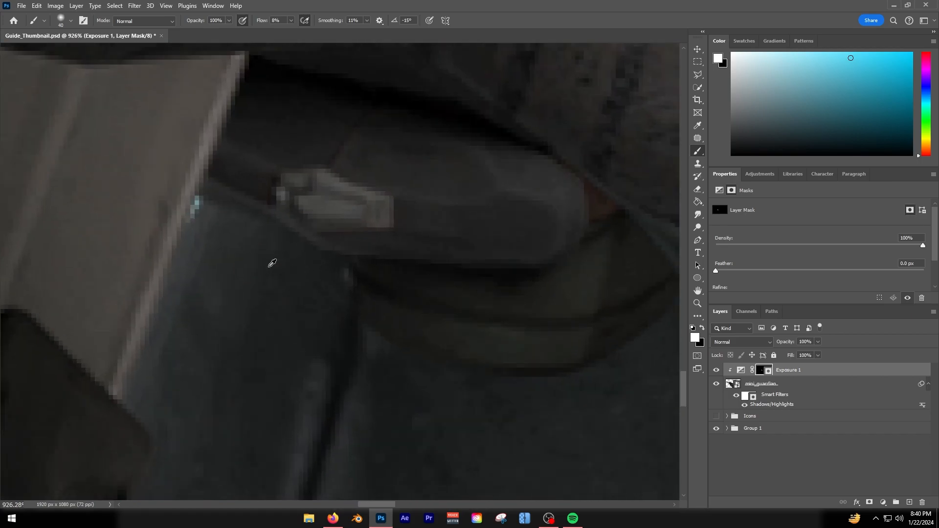
{"action": "scroll", "coordinate": [346, 331], "scroll_direction": "down", "scroll_amount": 6}
{"action": "scroll", "coordinate": [375, 320], "scroll_direction": "up", "scroll_amount": 3}
{"action": "scroll", "coordinate": [377, 317], "scroll_direction": "down", "scroll_amount": 8}
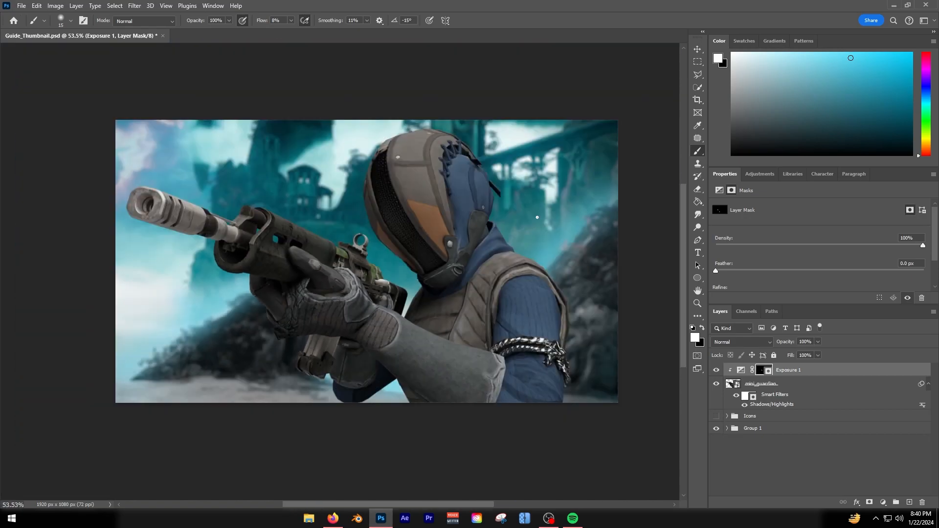
Paint shadows on the blue sleeve beneath the braided armband and along the gauntlet's cuff.
{"action": "scroll", "coordinate": [465, 325], "scroll_direction": "up", "scroll_amount": 8}
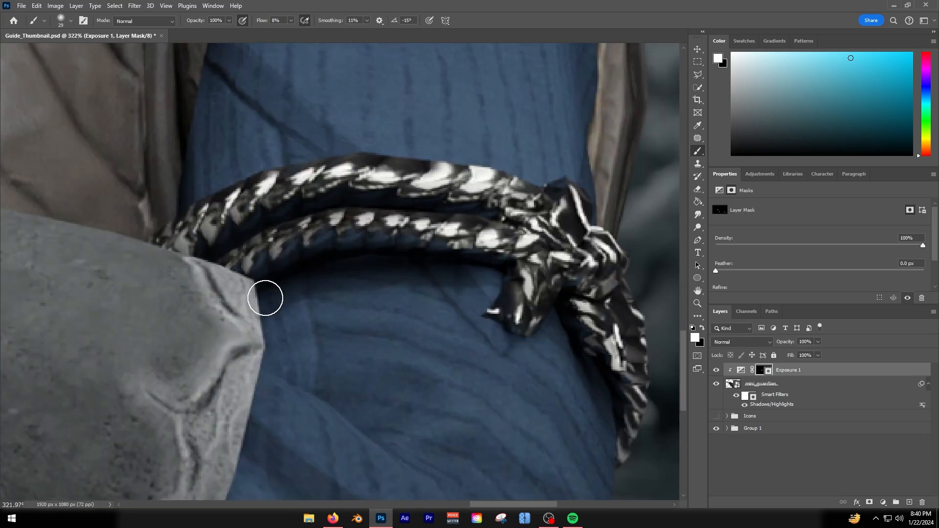
{"action": "scroll", "coordinate": [265, 298], "scroll_direction": "down", "scroll_amount": 4}
{"action": "scroll", "coordinate": [286, 391], "scroll_direction": "up", "scroll_amount": 3}
{"action": "left_click_drag", "start_coordinate": [210, 462], "coordinate": [200, 461]}
Paint shadows around the helmet's strap and buckle and inside the handguard opening, and compare the guardian with Exposure 1 hidden and shown.
{"action": "scroll", "coordinate": [279, 416], "scroll_direction": "down", "scroll_amount": 6}
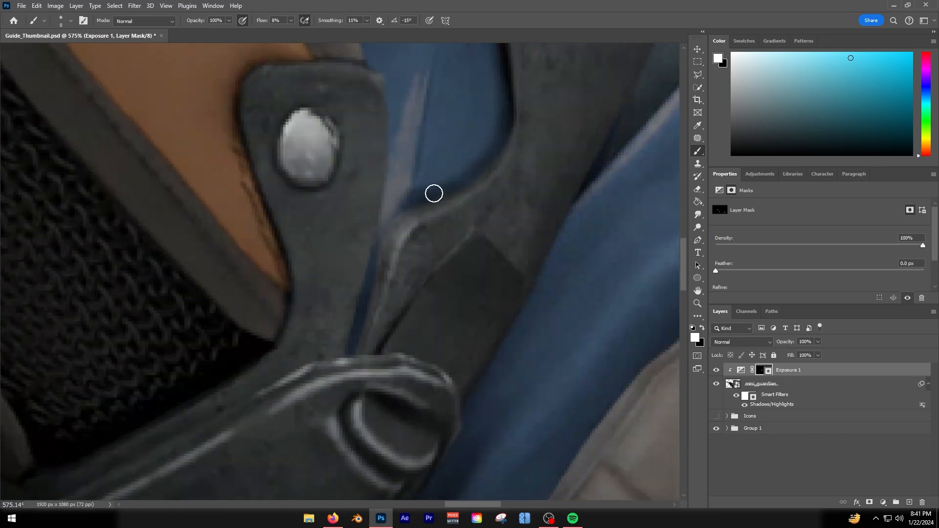
{"action": "scroll", "coordinate": [213, 201], "scroll_direction": "down", "scroll_amount": 4}
{"action": "scroll", "coordinate": [411, 321], "scroll_direction": "up", "scroll_amount": 4}
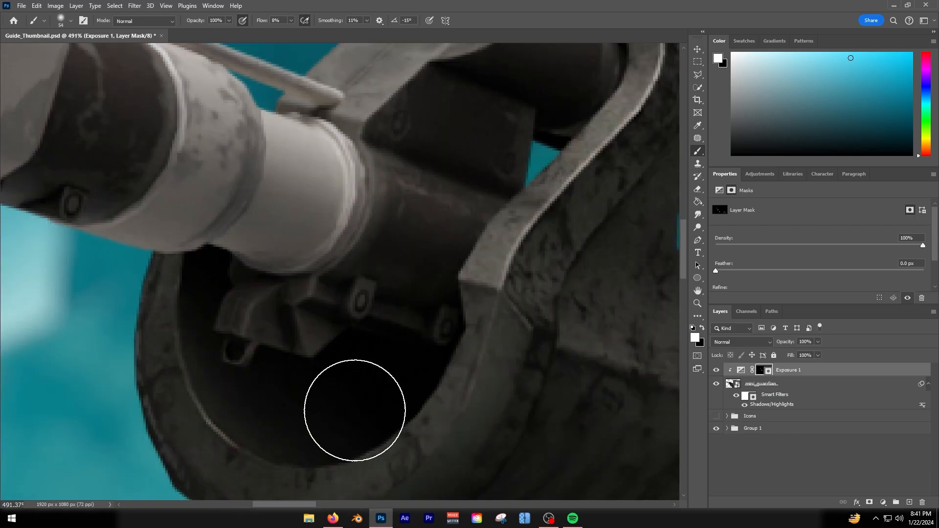
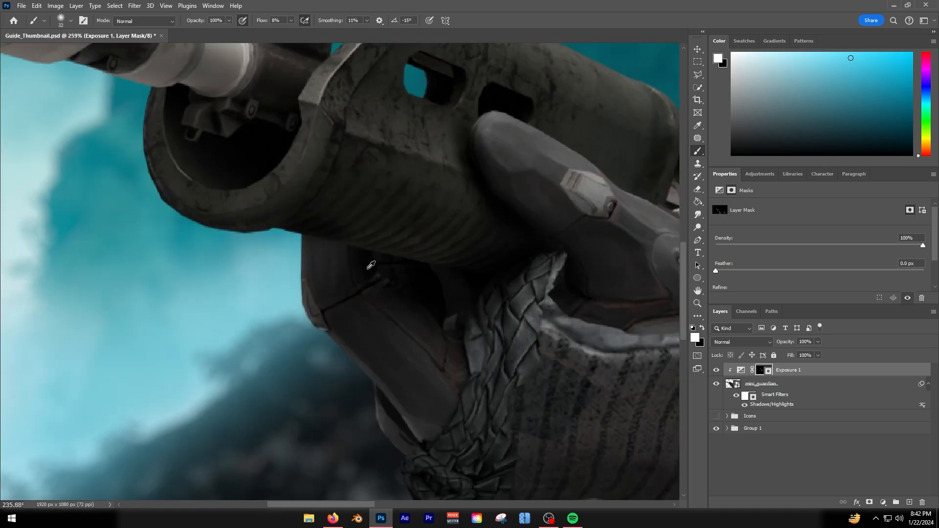
{"action": "scroll", "coordinate": [372, 265], "scroll_direction": "down", "scroll_amount": 20}
{"action": "left_click", "coordinate": [717, 370]}
{"action": "left_click", "coordinate": [716, 370]}
Paint shadows on the glove's fingers beneath the handguard and around the helmet's chin guard and neck through the Exposure 1 mask.
{"action": "scroll", "coordinate": [432, 368], "scroll_direction": "up", "scroll_amount": 20}
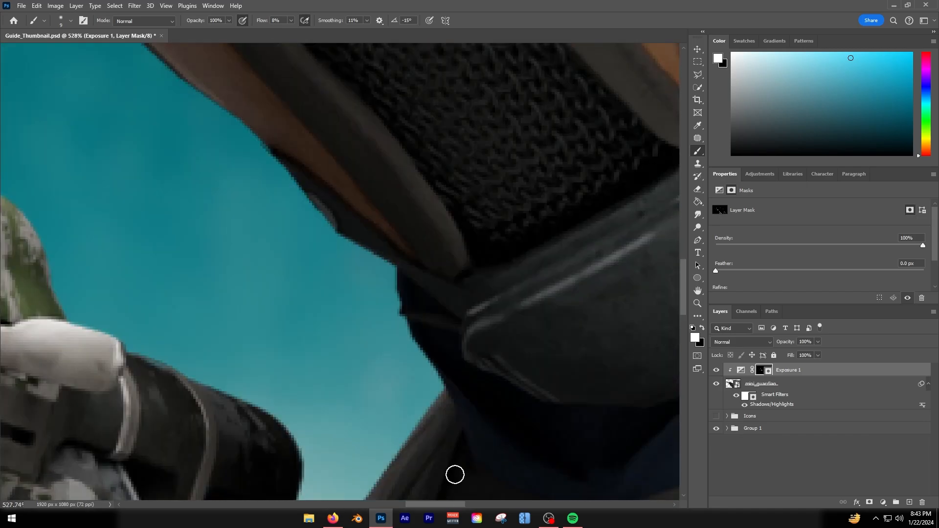
{"action": "scroll", "coordinate": [333, 420], "scroll_direction": "up", "scroll_amount": 5}
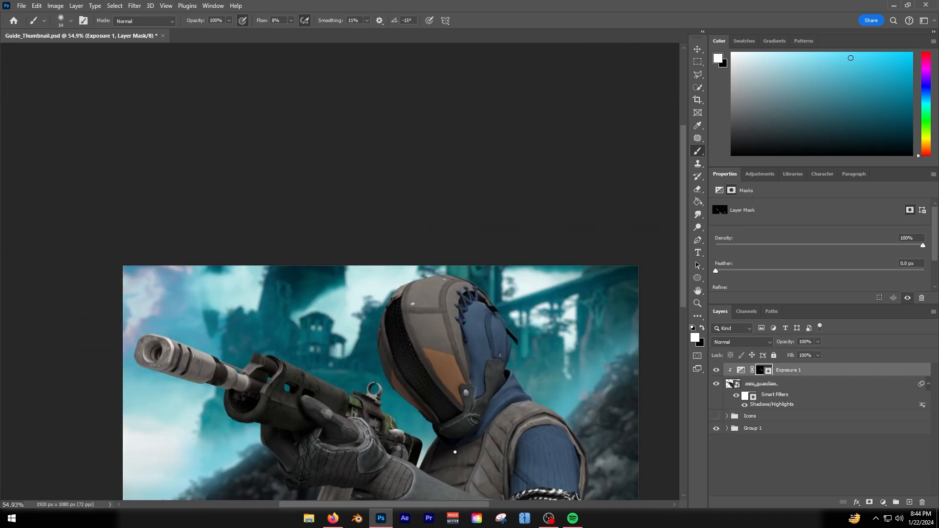
{"action": "scroll", "coordinate": [455, 452], "scroll_direction": "down", "scroll_amount": 2}
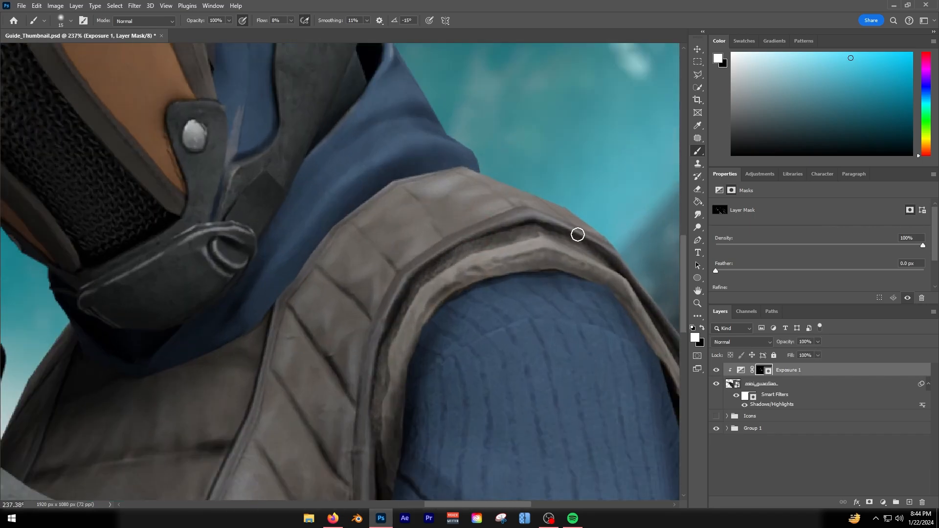
Paint shadows along the vest's shoulder trim and between the glove's lower fingers and braided cuff, adjusting the brush size.
{"action": "scroll", "coordinate": [399, 380], "scroll_direction": "down", "scroll_amount": 5}
{"action": "scroll", "coordinate": [336, 365], "scroll_direction": "up", "scroll_amount": 5}
{"action": "scroll", "coordinate": [336, 372], "scroll_direction": "down", "scroll_amount": 5}
{"action": "scroll", "coordinate": [345, 437], "scroll_direction": "up", "scroll_amount": 5}
{"action": "right_click", "coordinate": [335, 459], "text": "alt"}
{"action": "scroll", "coordinate": [335, 459], "scroll_direction": "down", "scroll_amount": 8}
{"action": "scroll", "coordinate": [229, 391], "scroll_direction": "up", "scroll_amount": 10}
{"action": "right_click", "coordinate": [289, 396], "text": "alt"}
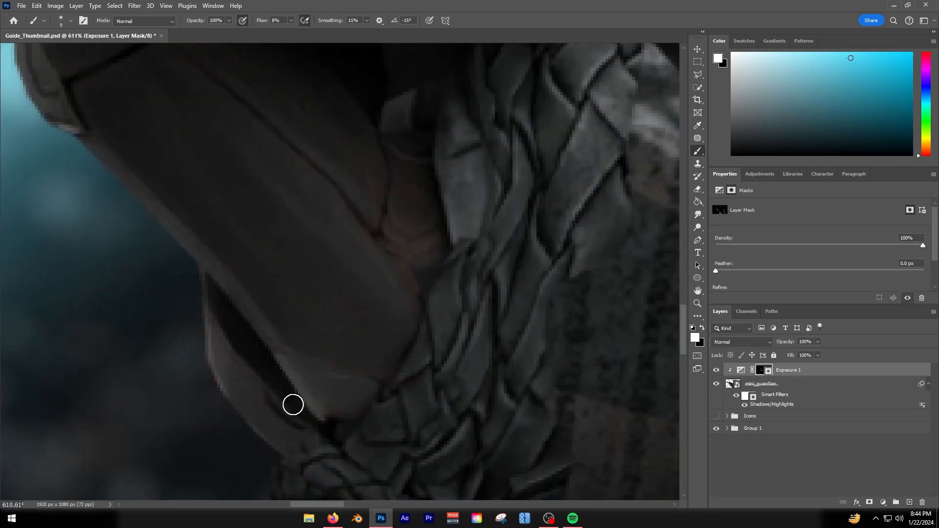
Paint shadows under the blue hood where it meets the vest and helmet strap, resizing the brush as needed.
{"action": "scroll", "coordinate": [289, 398], "scroll_direction": "down", "scroll_amount": 3}
{"action": "scroll", "coordinate": [401, 289], "scroll_direction": "down", "scroll_amount": 10}
{"action": "scroll", "coordinate": [580, 259], "scroll_direction": "up", "scroll_amount": 12}
{"action": "scroll", "coordinate": [276, 421], "scroll_direction": "down", "scroll_amount": 4}
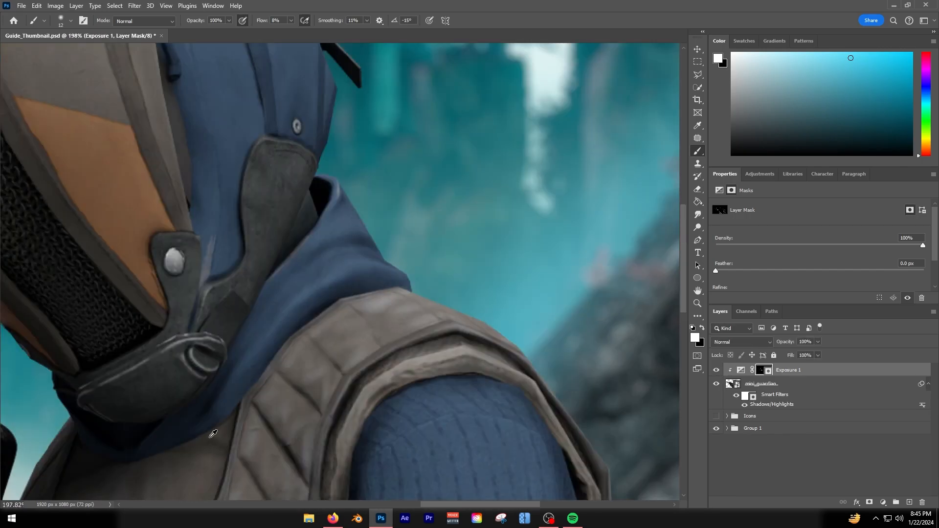
{"action": "scroll", "coordinate": [276, 421], "scroll_direction": "down", "scroll_amount": 7}
{"action": "scroll", "coordinate": [290, 438], "scroll_direction": "up", "scroll_amount": 7}
{"action": "right_click", "coordinate": [289, 394], "text": "alt"}
{"action": "right_click", "coordinate": [289, 395], "text": "alt"}
{"action": "scroll", "coordinate": [528, 447], "scroll_direction": "down", "scroll_amount": 6}
{"action": "scroll", "coordinate": [418, 412], "scroll_direction": "up", "scroll_amount": 4}
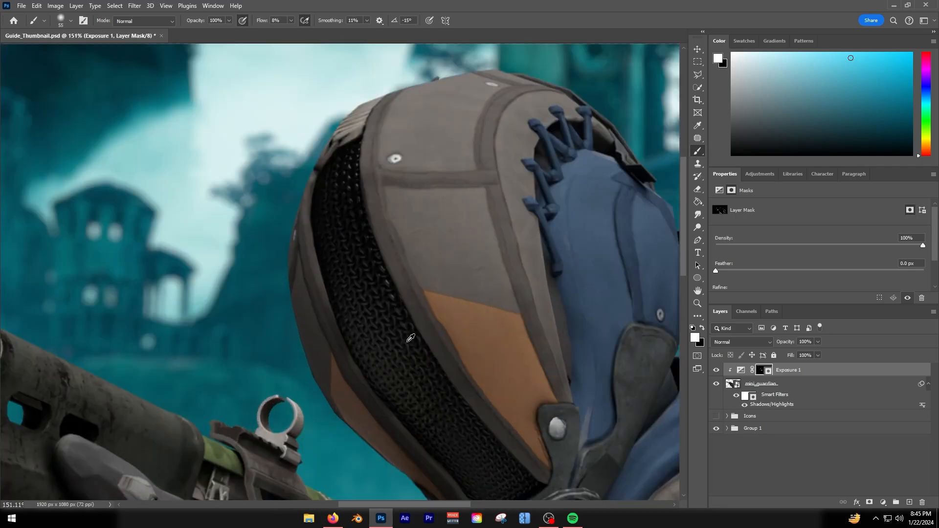
Paint shadows on the helmet around its mesh visor and front plates with a resized brush.
{"action": "scroll", "coordinate": [418, 412], "scroll_direction": "down", "scroll_amount": 4}
{"action": "scroll", "coordinate": [405, 447], "scroll_direction": "up", "scroll_amount": 10}
{"action": "right_click", "coordinate": [363, 347], "text": "alt"}
{"action": "scroll", "coordinate": [597, 252], "scroll_direction": "down", "scroll_amount": 10}
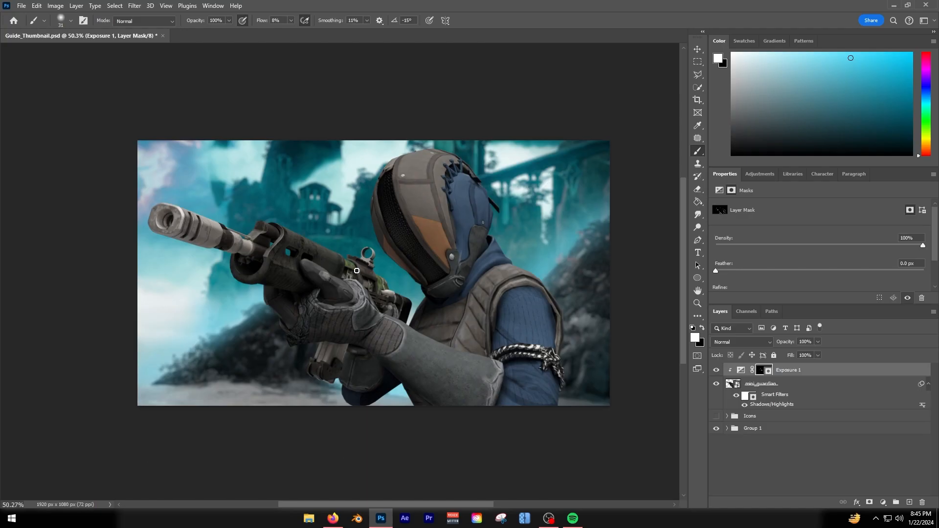
Try broad shadow strokes along the helmet's visor edge and front plates, then undo them.
{"action": "scroll", "coordinate": [418, 223], "scroll_direction": "up", "scroll_amount": 3}
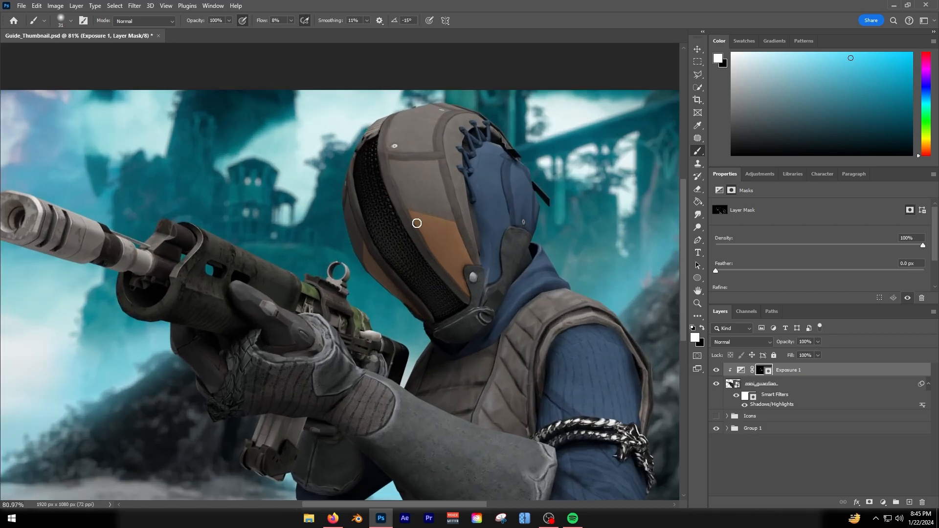
{"action": "scroll", "coordinate": [415, 220], "scroll_direction": "down", "scroll_amount": 2}
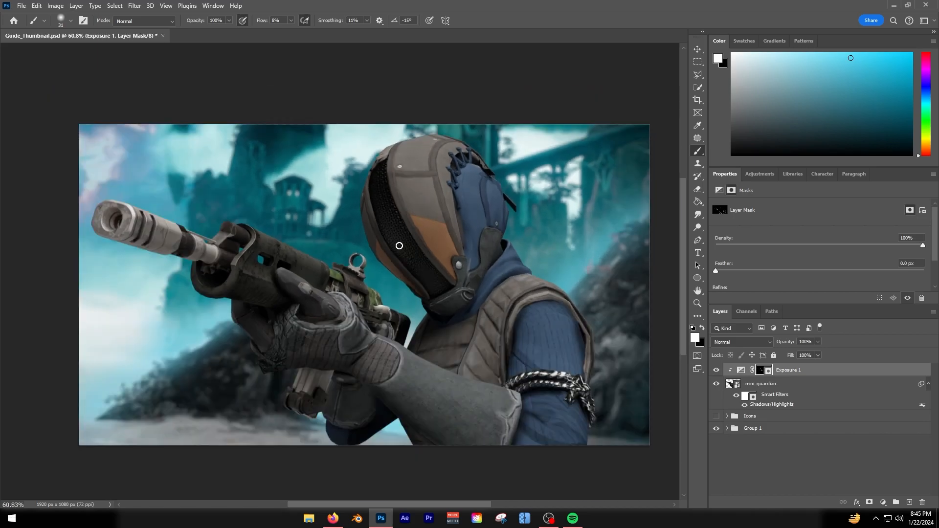
{"action": "scroll", "coordinate": [405, 268], "scroll_direction": "up", "scroll_amount": 2}
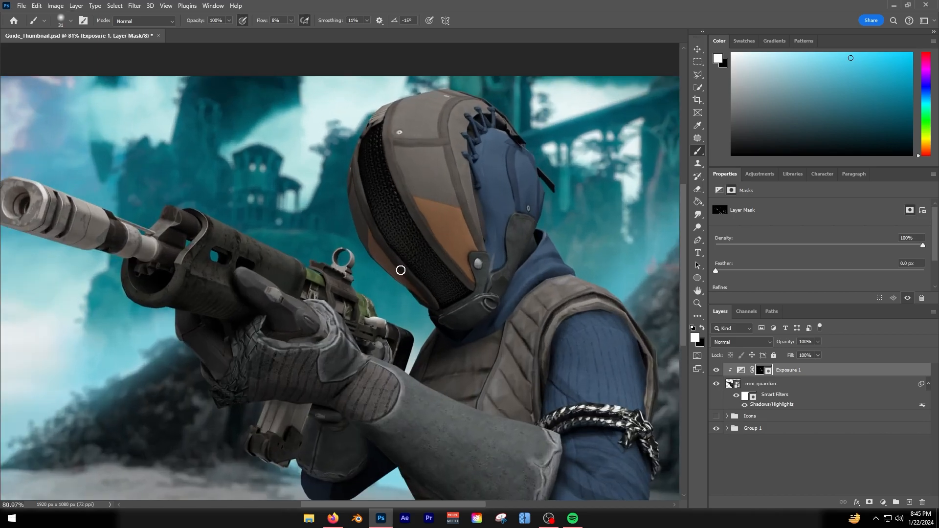
{"action": "scroll", "coordinate": [368, 357], "scroll_direction": "up", "scroll_amount": 2}
{"action": "left_click_drag", "start_coordinate": [436, 275], "coordinate": [436, 360]}
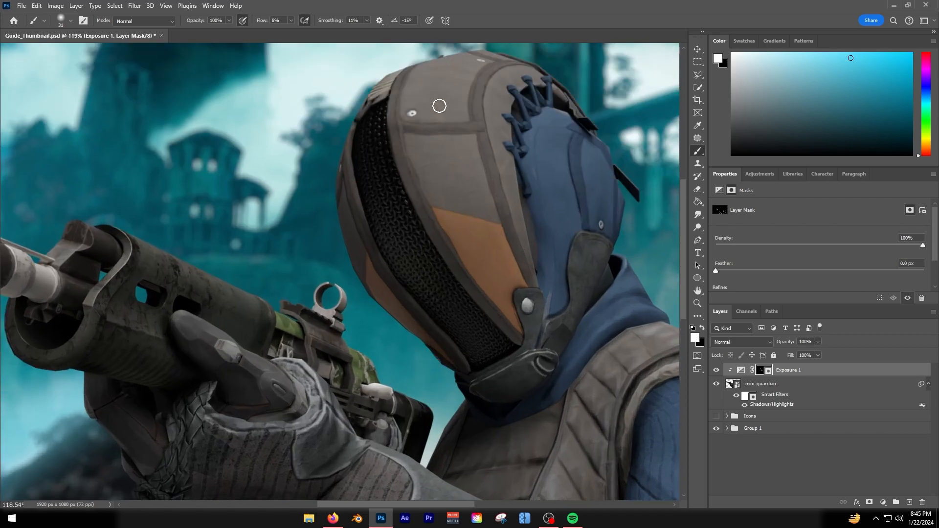
{"action": "scroll", "coordinate": [440, 108], "scroll_direction": "up", "scroll_amount": 5}
{"action": "right_click", "coordinate": [397, 164], "text": "alt"}
{"action": "mouse_move", "coordinate": [397, 165]}
{"action": "left_mouse_down"}
{"action": "mouse_move", "coordinate": [416, 160]}
{"action": "mouse_move", "coordinate": [478, 343]}
{"action": "left_mouse_up"}
{"action": "key", "text": "ctrl+z"}
{"action": "right_click", "coordinate": [443, 275], "text": "alt"}
{"action": "left_click_drag", "start_coordinate": [395, 136], "coordinate": [424, 138]}
{"action": "key", "text": "ctrl+z"}
Reduce the brush size and refine the shadows along the helmet's mesh visor.
{"action": "right_click", "coordinate": [418, 307], "text": "alt"}
{"action": "right_click", "coordinate": [441, 361], "text": "alt"}
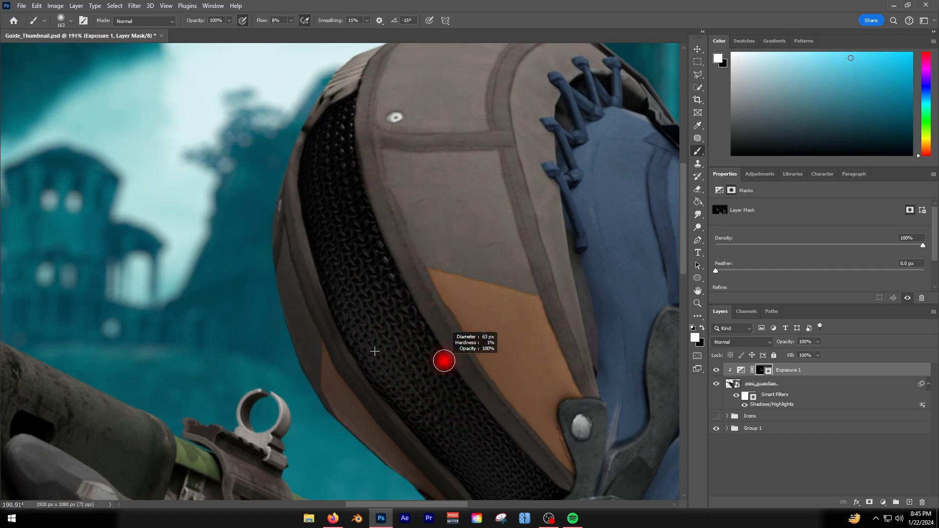
{"action": "scroll", "coordinate": [402, 424], "scroll_direction": "down", "scroll_amount": 7}
{"action": "scroll", "coordinate": [403, 424], "scroll_direction": "down", "scroll_amount": 7}
{"action": "scroll", "coordinate": [490, 469], "scroll_direction": "up", "scroll_amount": 4}
{"action": "scroll", "coordinate": [416, 473], "scroll_direction": "down", "scroll_amount": 5}
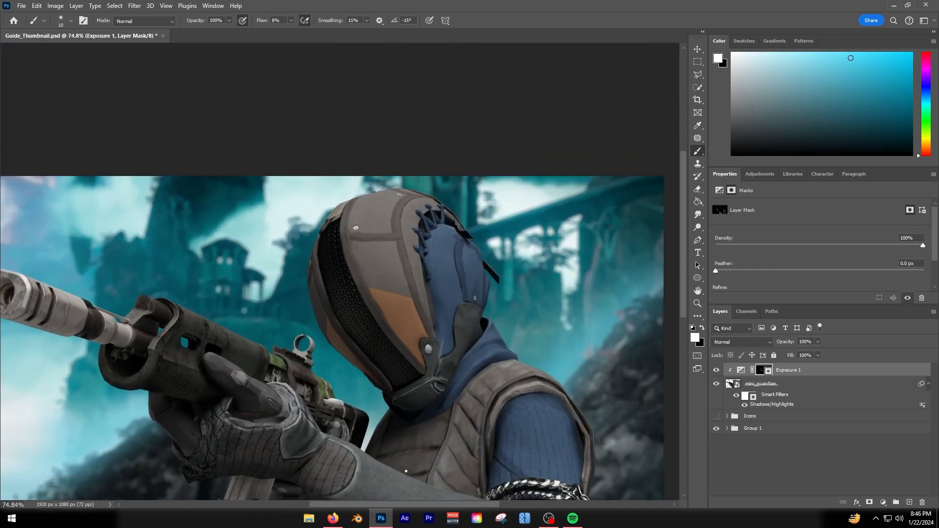
Paint a shadow on the blue sleeve directly beneath the braided armband, beside the gauntlet's cuff.
{"action": "scroll", "coordinate": [310, 477], "scroll_direction": "up", "scroll_amount": 1}
{"action": "scroll", "coordinate": [385, 491], "scroll_direction": "down", "scroll_amount": 3}
{"action": "scroll", "coordinate": [479, 431], "scroll_direction": "up", "scroll_amount": 5}
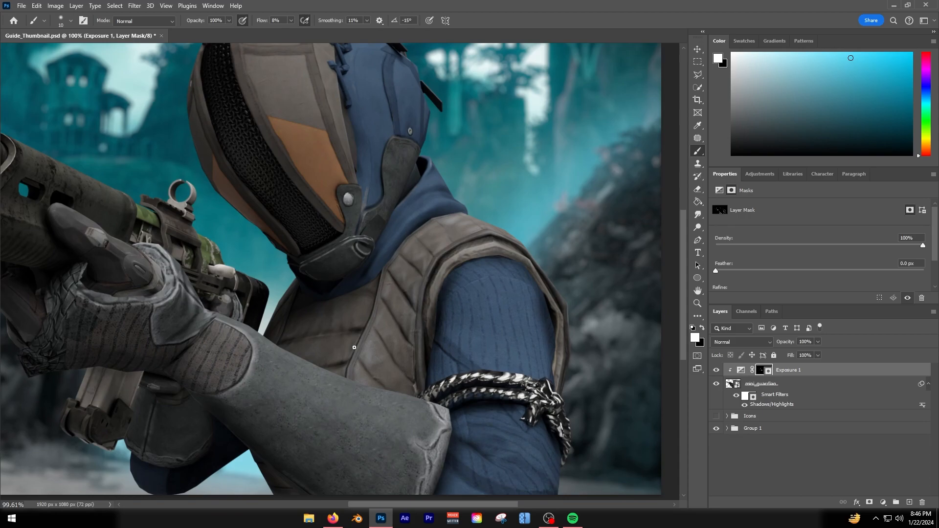
{"action": "scroll", "coordinate": [355, 347], "scroll_direction": "down", "scroll_amount": 4}
{"action": "scroll", "coordinate": [518, 415], "scroll_direction": "up", "scroll_amount": 6}
{"action": "left_click_drag", "start_coordinate": [429, 505], "coordinate": [383, 502]}
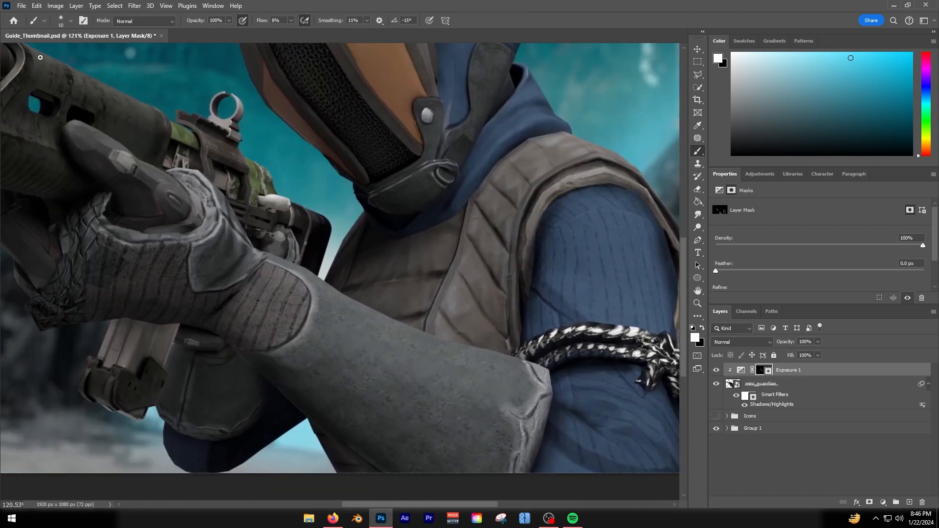
{"action": "scroll", "coordinate": [587, 406], "scroll_direction": "up", "scroll_amount": 8}
{"action": "scroll", "coordinate": [523, 339], "scroll_direction": "down", "scroll_amount": 4}
{"action": "mouse_move", "coordinate": [531, 340]}
{"action": "left_mouse_down"}
{"action": "mouse_move", "coordinate": [553, 340]}
{"action": "mouse_move", "coordinate": [519, 342]}
{"action": "left_mouse_up"}
{"action": "scroll", "coordinate": [597, 338], "scroll_direction": "up", "scroll_amount": 5}
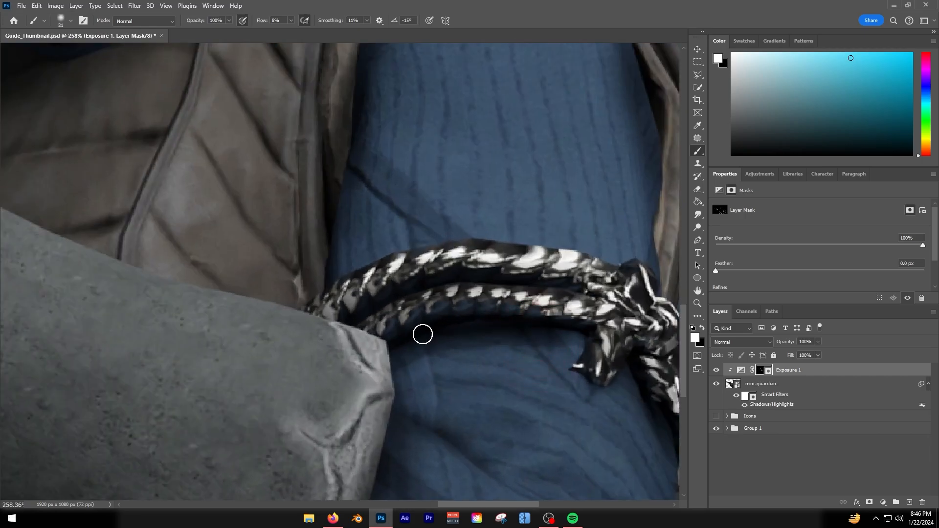
Darken the armband's lower cord and the vest's edge where it meets the blue sleeve, using a small soft brush.
{"action": "scroll", "coordinate": [464, 271], "scroll_direction": "up", "scroll_amount": 4}
{"action": "left_click_drag", "start_coordinate": [437, 286], "coordinate": [435, 287]}
{"action": "scroll", "coordinate": [536, 296], "scroll_direction": "down", "scroll_amount": 1}
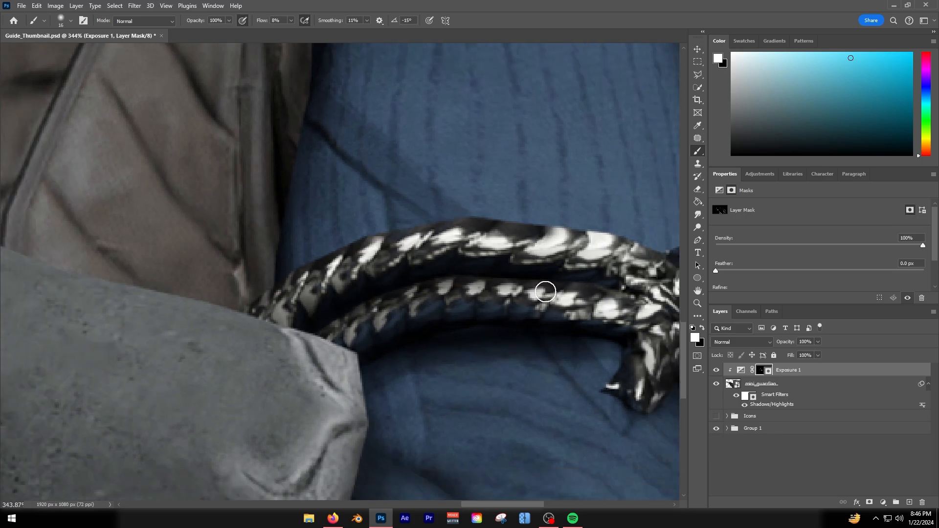
{"action": "left_click_drag", "start_coordinate": [278, 214], "coordinate": [282, 213]}
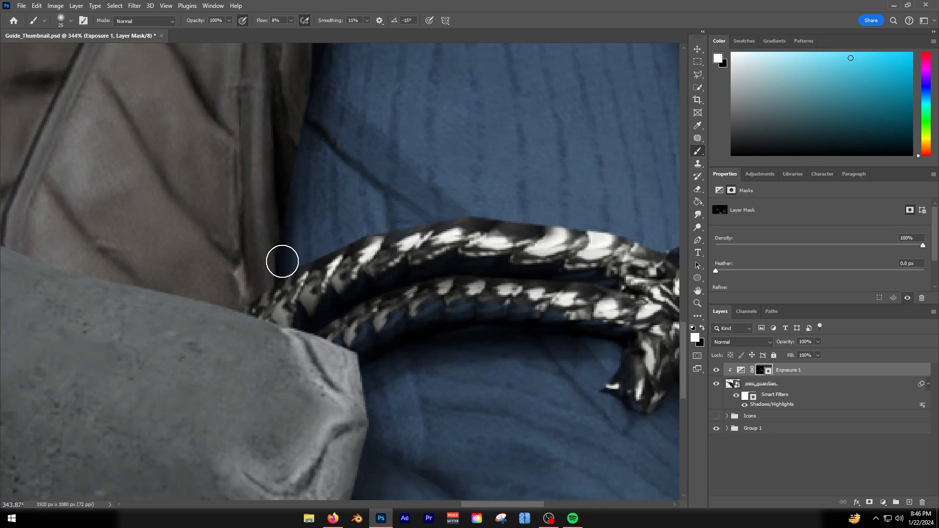
{"action": "scroll", "coordinate": [277, 262], "scroll_direction": "down", "scroll_amount": 1}
{"action": "scroll", "coordinate": [288, 295], "scroll_direction": "down", "scroll_amount": 8}
{"action": "scroll", "coordinate": [270, 333], "scroll_direction": "down", "scroll_amount": 5}
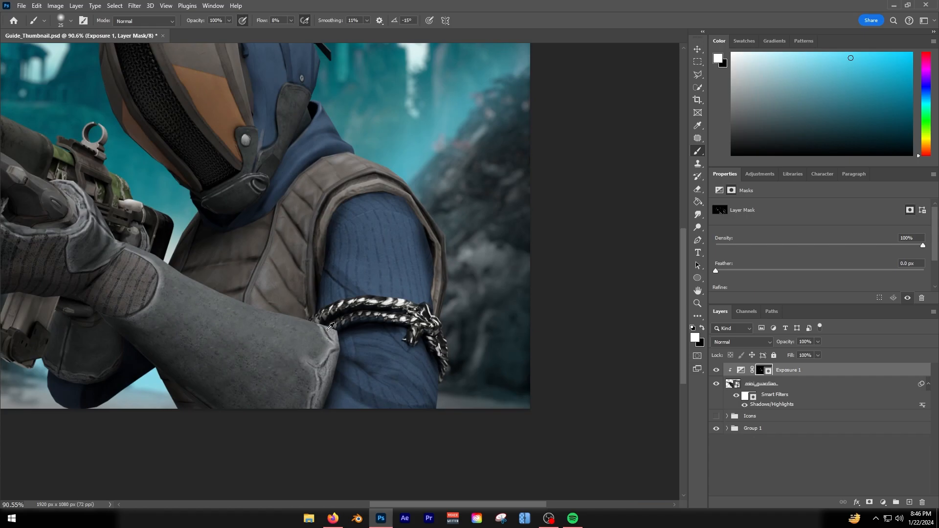
Paint shadows on the rifle magazine around its dark base plate with a smaller brush.
{"action": "scroll", "coordinate": [367, 343], "scroll_direction": "up", "scroll_amount": 4}
{"action": "left_click_drag", "start_coordinate": [461, 504], "coordinate": [380, 488]}
{"action": "scroll", "coordinate": [279, 368], "scroll_direction": "up", "scroll_amount": 6}
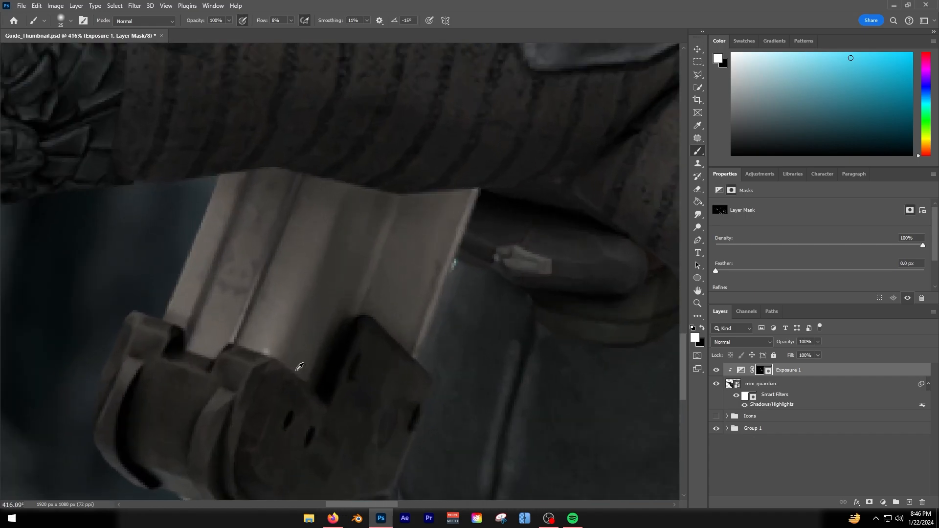
{"action": "scroll", "coordinate": [329, 361], "scroll_direction": "down", "scroll_amount": 2}
{"action": "scroll", "coordinate": [337, 353], "scroll_direction": "down", "scroll_amount": 3}
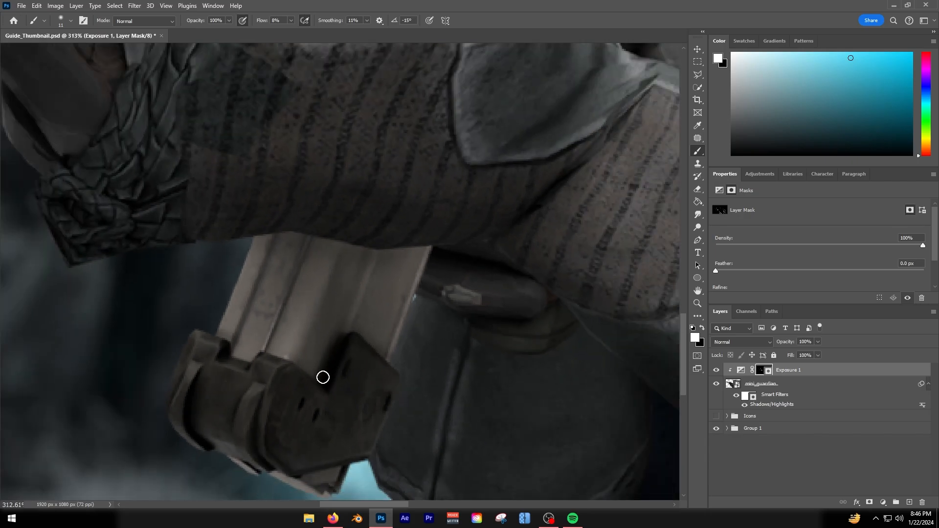
Review the whole guardian with the Exposure 1 shadows hidden and shown.
{"action": "scroll", "coordinate": [341, 367], "scroll_direction": "down", "scroll_amount": 6}
{"action": "scroll", "coordinate": [338, 365], "scroll_direction": "up", "scroll_amount": 3}
{"action": "scroll", "coordinate": [156, 274], "scroll_direction": "up", "scroll_amount": 4}
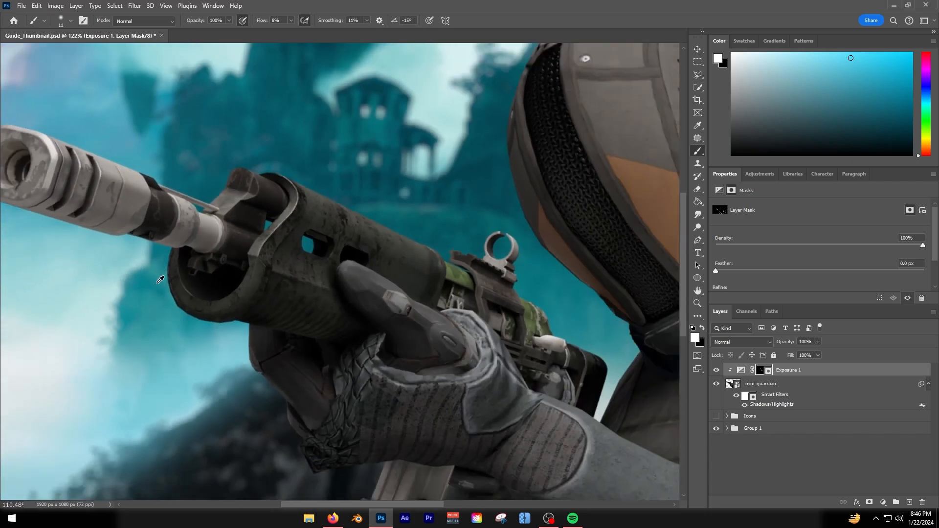
{"action": "scroll", "coordinate": [181, 306], "scroll_direction": "down", "scroll_amount": 5}
{"action": "scroll", "coordinate": [291, 357], "scroll_direction": "down", "scroll_amount": 1}
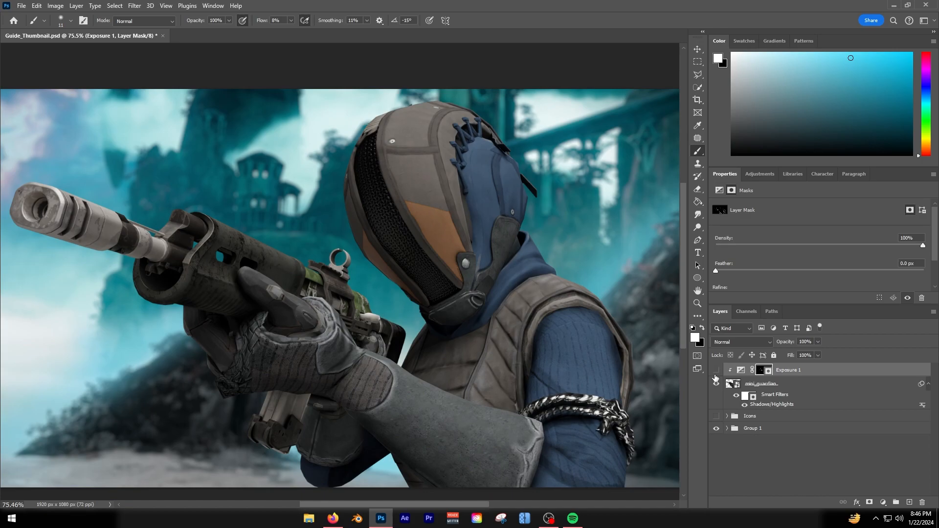
{"action": "scroll", "coordinate": [372, 331], "scroll_direction": "down", "scroll_amount": 1}
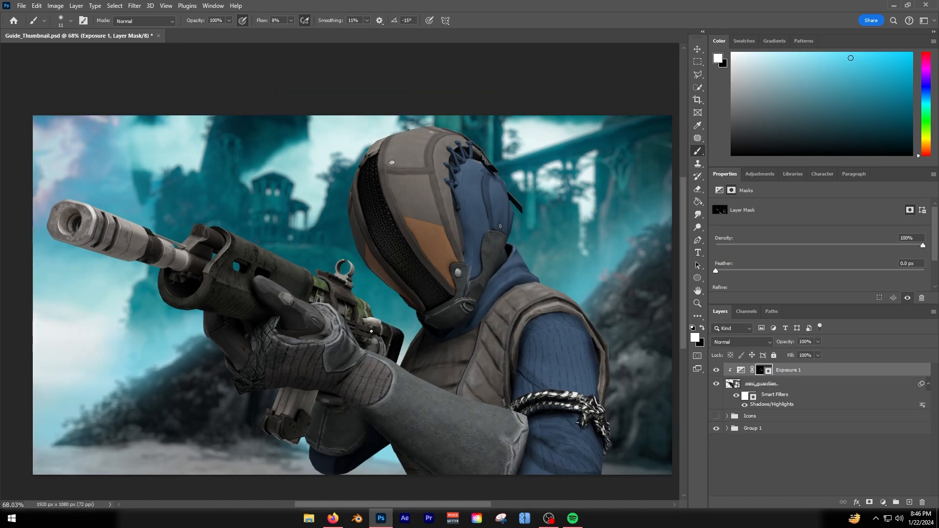
{"action": "scroll", "coordinate": [371, 331], "scroll_direction": "up", "scroll_amount": 2}
{"action": "scroll", "coordinate": [374, 332], "scroll_direction": "down", "scroll_amount": 3}
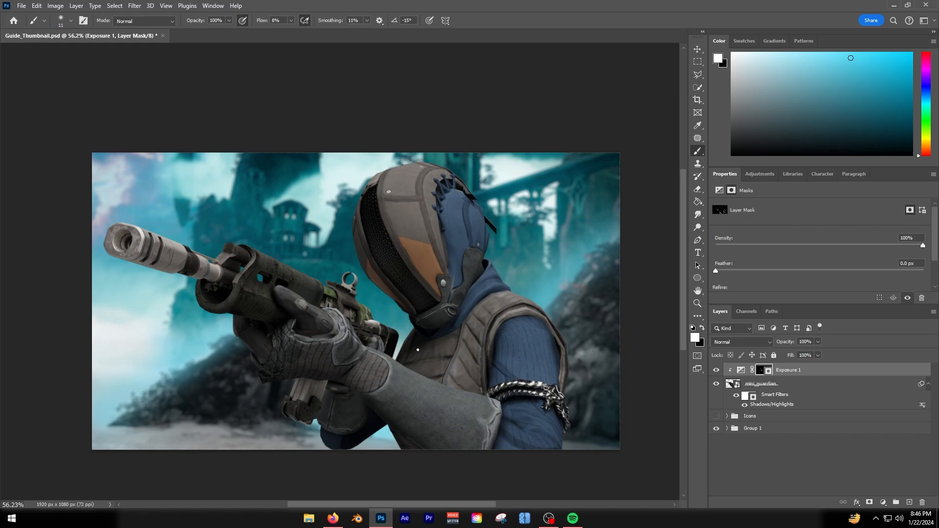
Add a light blue Solid Color fill layer above Exposure 1 and clip it to the guardian.
{"action": "left_click", "coordinate": [883, 502]}
{"action": "left_click", "coordinate": [841, 331]}
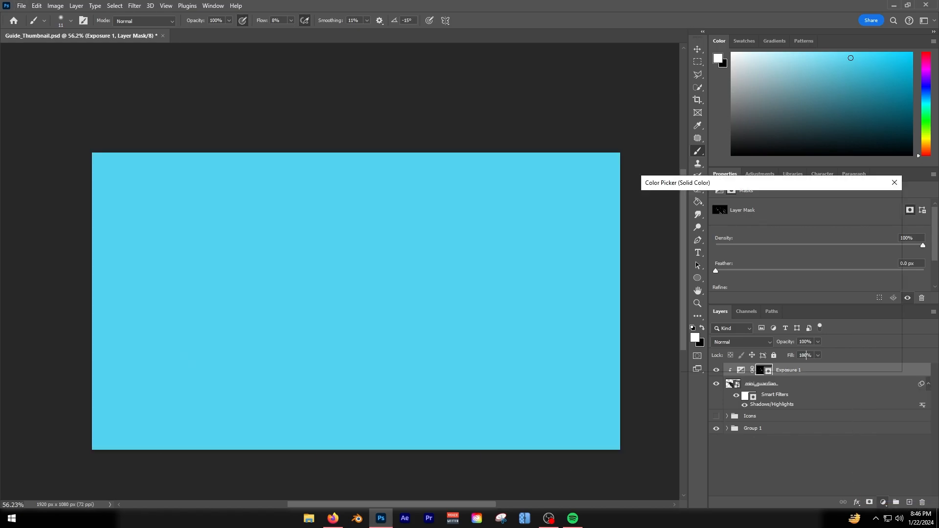
{"action": "left_click", "coordinate": [735, 213]}
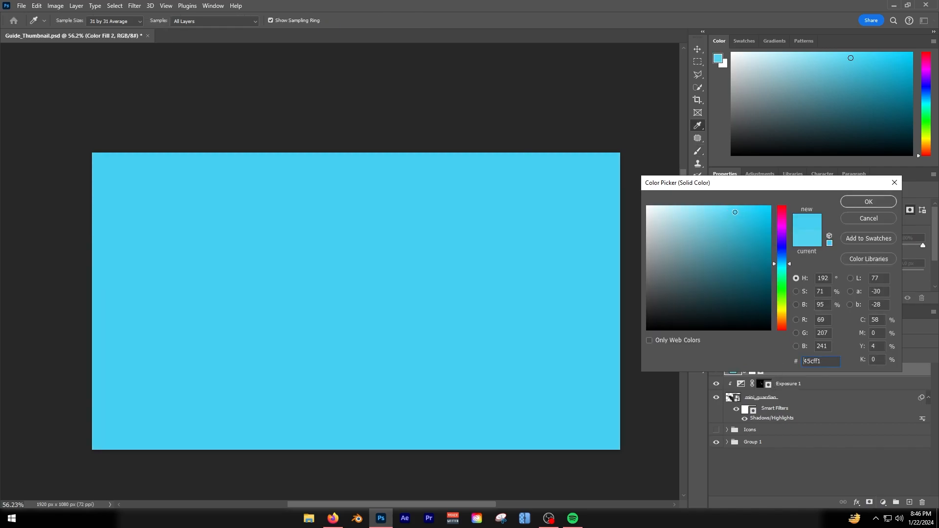
{"action": "left_click", "coordinate": [736, 214]}
{"action": "key", "text": "Return"}
{"action": "key", "text": "b"}
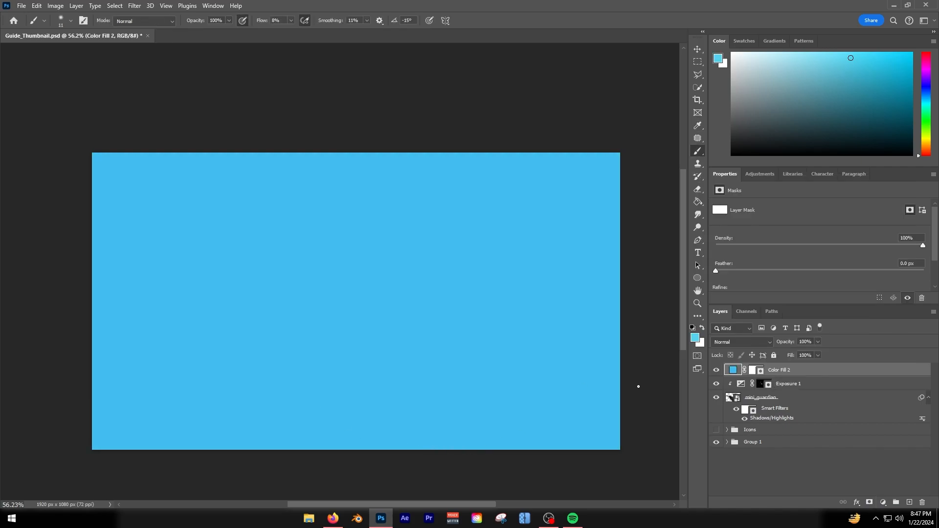
{"action": "left_click", "coordinate": [751, 377], "text": "alt"}
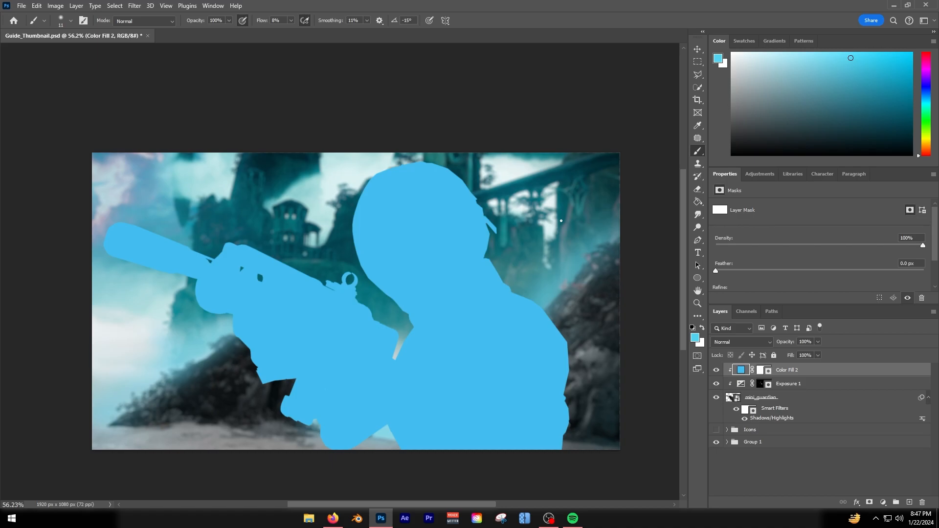
{"action": "left_click", "coordinate": [761, 372]}
{"action": "key", "text": "ctrl+i"}
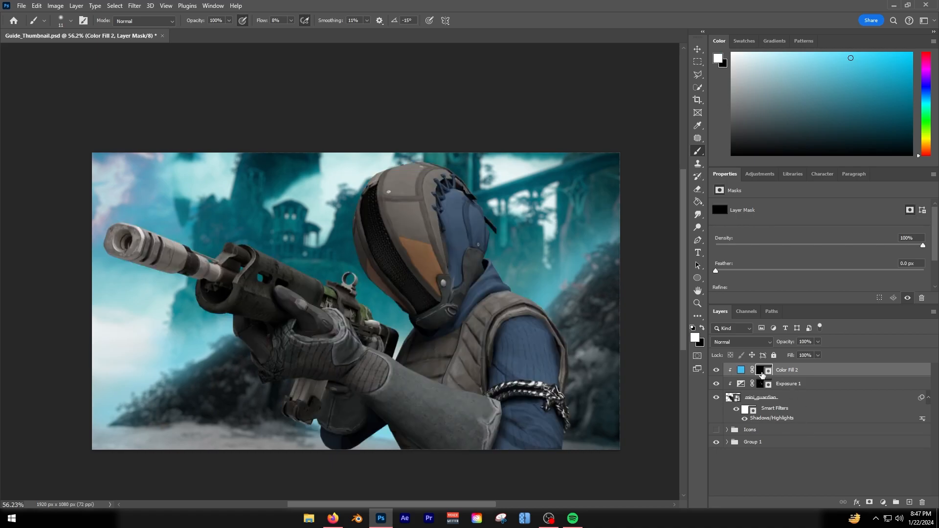
{"action": "scroll", "coordinate": [533, 246], "scroll_direction": "up", "scroll_amount": 4}
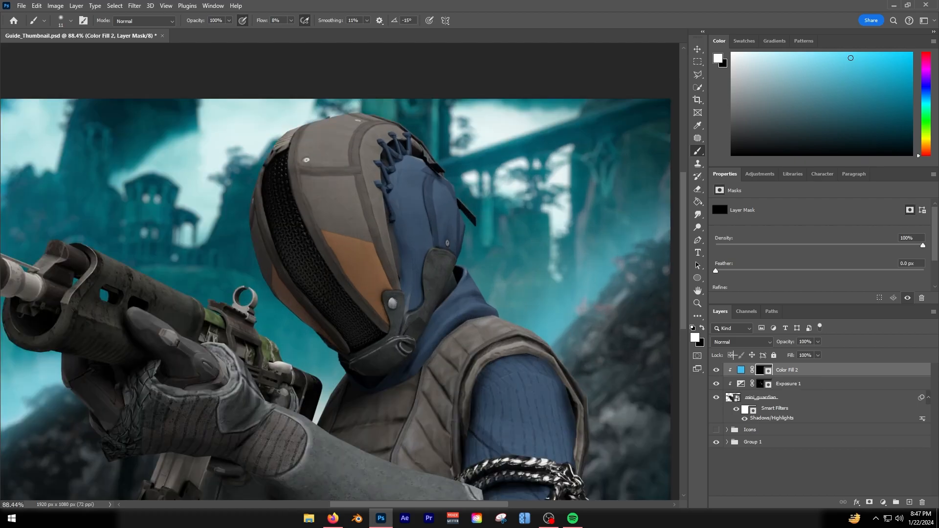
{"action": "key", "text": "ctrl+i"}
Set the fill layer to Linear Dodge (Add) with a deeper blue, and invert its mask to black.
{"action": "left_click", "coordinate": [712, 342]}
{"action": "left_click", "coordinate": [719, 335]}
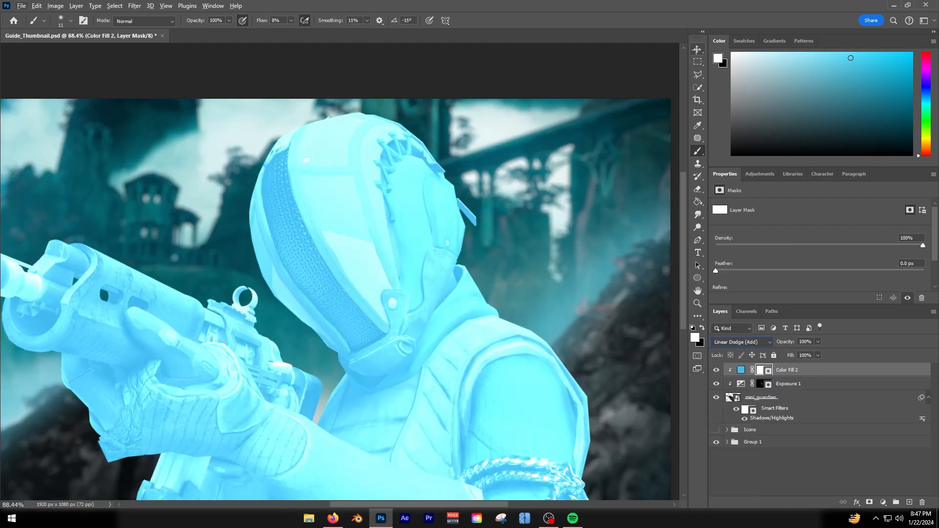
{"action": "left_click", "coordinate": [697, 49]}
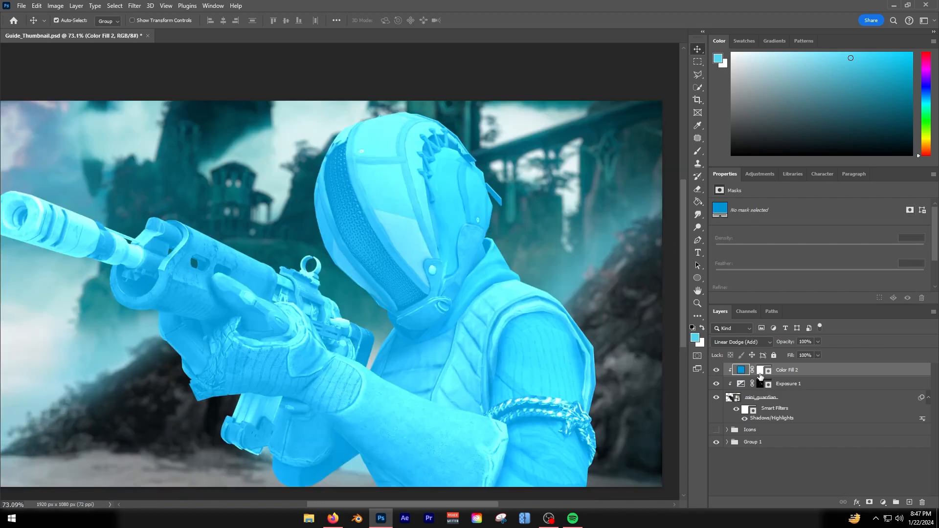
{"action": "left_click", "coordinate": [761, 374]}
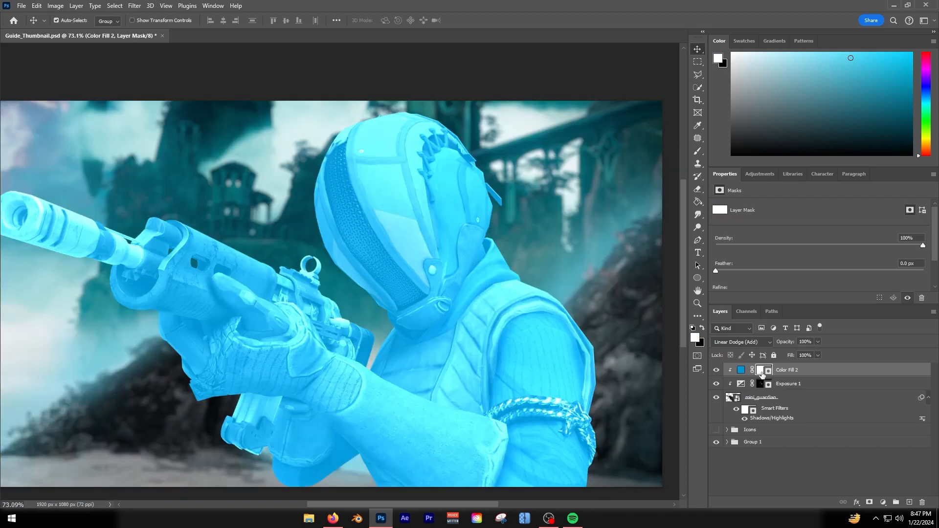
{"action": "key", "text": "ctrl+i"}
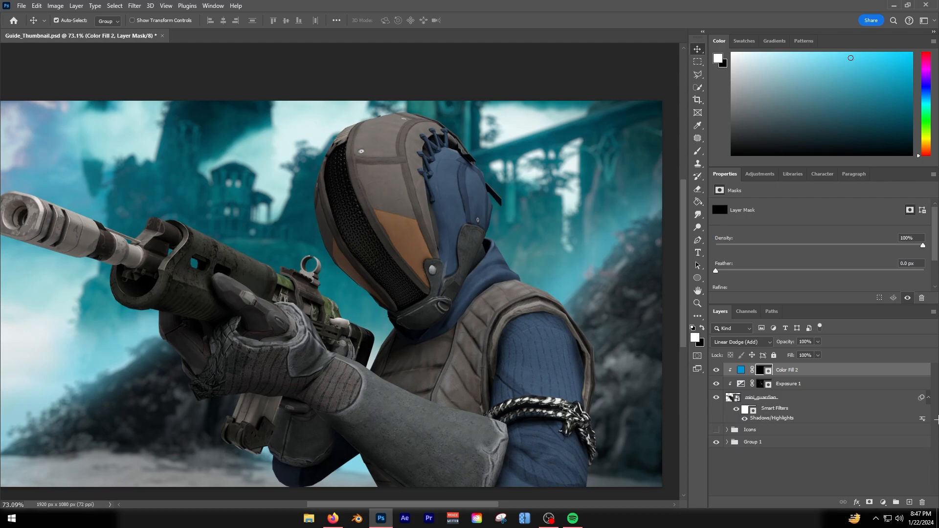
Paint a blue highlight on the fill layer's mask along the hood collar's outer edge, using a white brush at 15% flow.
{"action": "key", "text": "b"}
{"action": "scroll", "coordinate": [267, 155], "scroll_direction": "down", "scroll_amount": 5}
{"action": "scroll", "coordinate": [234, 185], "scroll_direction": "up", "scroll_amount": 5}
{"action": "scroll", "coordinate": [304, 255], "scroll_direction": "down", "scroll_amount": 1}
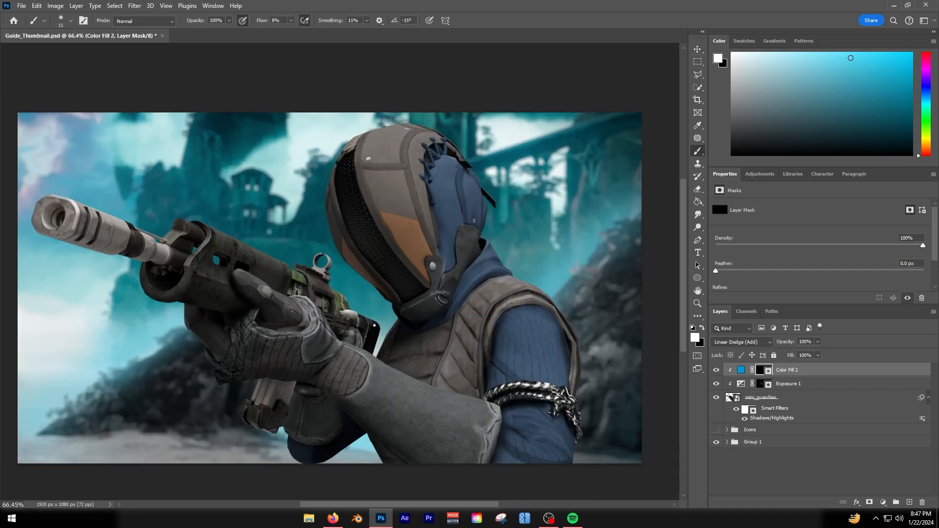
{"action": "left_click", "coordinate": [280, 21]}
{"action": "type", "text": "15"}
{"action": "key", "text": "Return"}
{"action": "scroll", "coordinate": [438, 338], "scroll_direction": "up", "scroll_amount": 5}
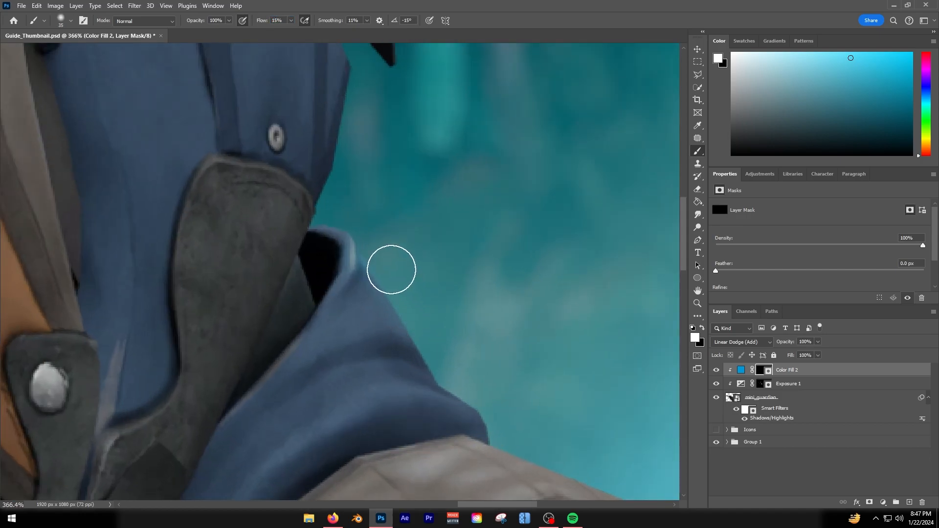
{"action": "right_click", "coordinate": [383, 280], "text": "alt"}
{"action": "mouse_move", "coordinate": [373, 258]}
{"action": "left_mouse_down"}
{"action": "mouse_move", "coordinate": [335, 224]}
{"action": "mouse_move", "coordinate": [320, 224]}
{"action": "left_mouse_up"}
{"action": "right_click", "coordinate": [354, 216], "text": "alt"}
{"action": "left_click_drag", "start_coordinate": [406, 272], "coordinate": [434, 345]}
{"action": "scroll", "coordinate": [351, 325], "scroll_direction": "down", "scroll_amount": 7}
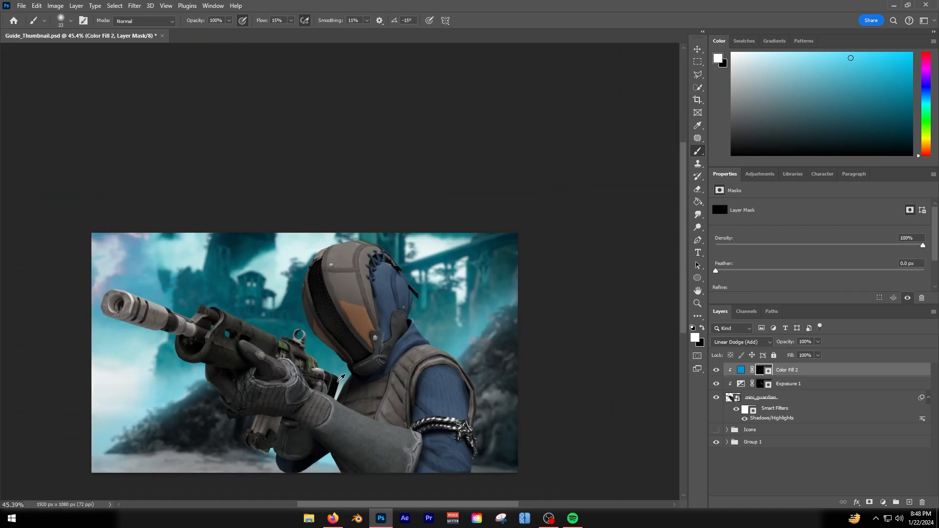
{"action": "scroll", "coordinate": [255, 419], "scroll_direction": "up", "scroll_amount": 3}
{"action": "scroll", "coordinate": [255, 419], "scroll_direction": "down", "scroll_amount": 2}
{"action": "scroll", "coordinate": [369, 468], "scroll_direction": "up", "scroll_amount": 5}
{"action": "right_click", "coordinate": [318, 452], "text": "alt"}
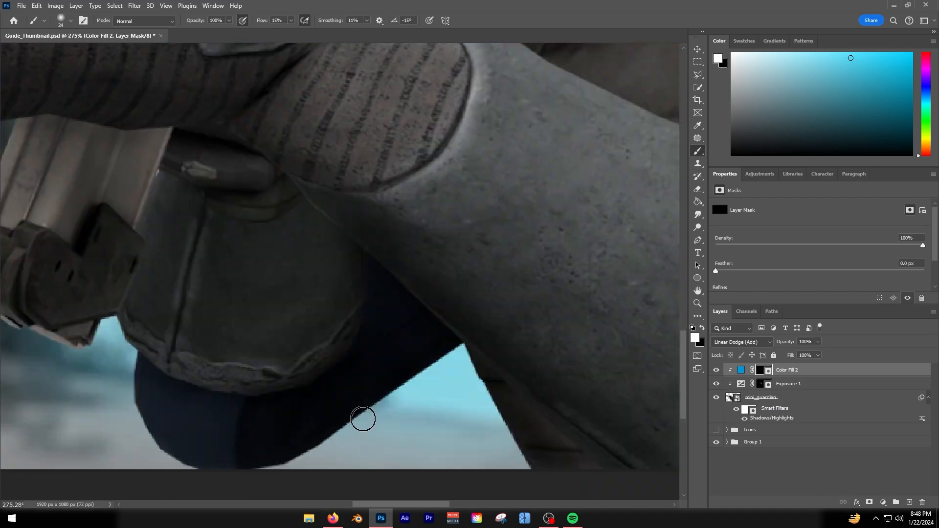
{"action": "scroll", "coordinate": [308, 421], "scroll_direction": "down", "scroll_amount": 4}
{"action": "scroll", "coordinate": [268, 342], "scroll_direction": "down", "scroll_amount": 4}
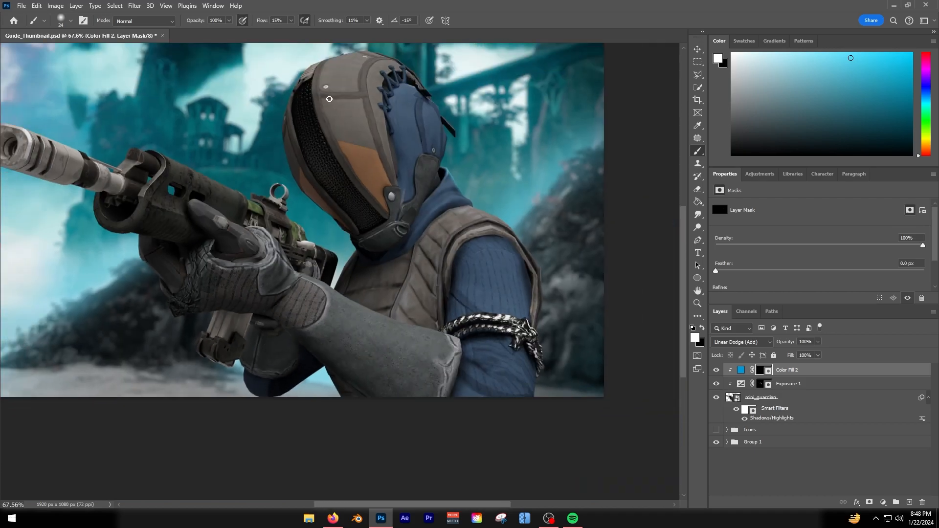
Strengthen the blue rim on the collar and extend it up the lower back edge of the blue head covering.
{"action": "scroll", "coordinate": [343, 125], "scroll_direction": "up", "scroll_amount": 2}
{"action": "scroll", "coordinate": [428, 191], "scroll_direction": "up", "scroll_amount": 10}
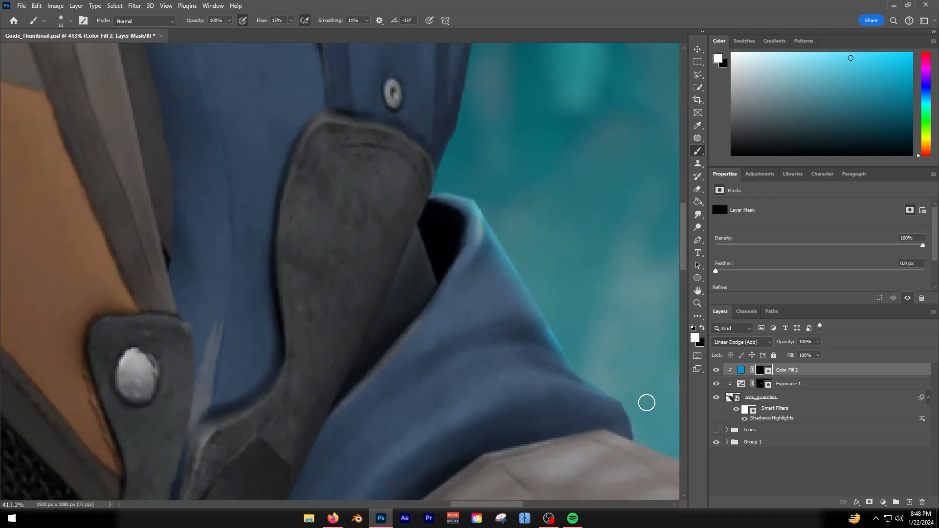
{"action": "mouse_move", "coordinate": [602, 387]}
{"action": "left_mouse_down"}
{"action": "mouse_move", "coordinate": [563, 349]}
{"action": "mouse_move", "coordinate": [486, 212]}
{"action": "left_mouse_up"}
{"action": "scroll", "coordinate": [424, 239], "scroll_direction": "down", "scroll_amount": 4}
{"action": "scroll", "coordinate": [430, 216], "scroll_direction": "up", "scroll_amount": 7}
{"action": "left_click_drag", "start_coordinate": [372, 272], "coordinate": [398, 171]}
{"action": "scroll", "coordinate": [387, 254], "scroll_direction": "down", "scroll_amount": 3}
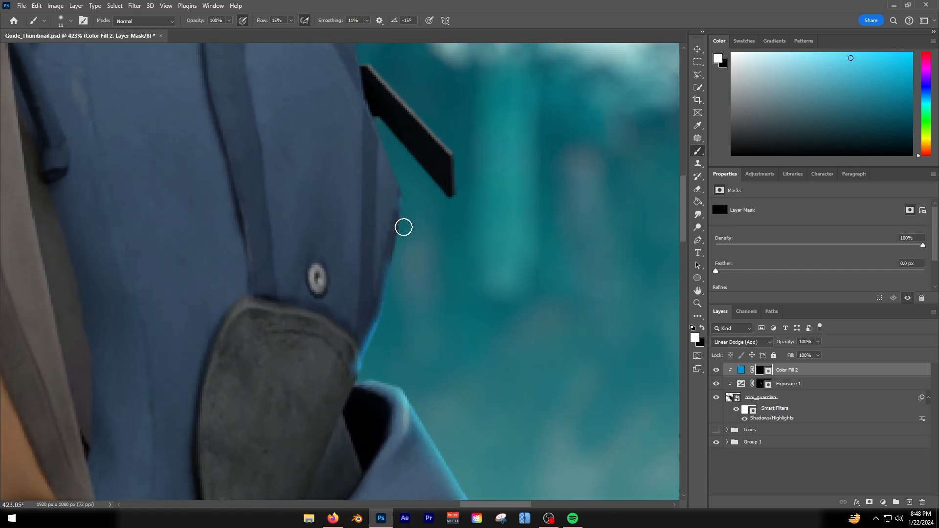
Paint thin blue rims under the dark strap and along the back of the blue head covering, varying the brush size.
{"action": "right_click", "coordinate": [391, 142], "text": "alt"}
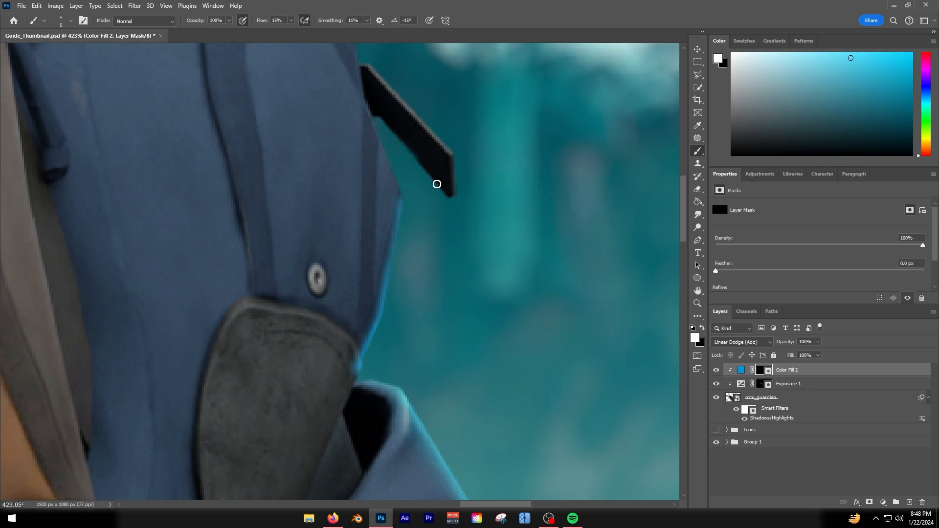
{"action": "left_click_drag", "start_coordinate": [400, 141], "coordinate": [451, 198]}
{"action": "right_click", "coordinate": [403, 199], "text": "alt"}
{"action": "mouse_move", "coordinate": [379, 122]}
{"action": "left_mouse_down"}
{"action": "mouse_move", "coordinate": [399, 177]}
{"action": "mouse_move", "coordinate": [404, 250]}
{"action": "left_mouse_up"}
{"action": "right_click", "coordinate": [404, 269], "text": "alt"}
{"action": "mouse_move", "coordinate": [378, 357]}
{"action": "left_mouse_down"}
{"action": "mouse_move", "coordinate": [404, 205]}
{"action": "mouse_move", "coordinate": [382, 134]}
{"action": "left_mouse_up"}
{"action": "scroll", "coordinate": [366, 226], "scroll_direction": "down", "scroll_amount": 11}
{"action": "scroll", "coordinate": [366, 237], "scroll_direction": "up", "scroll_amount": 10}
{"action": "right_click", "coordinate": [415, 370], "text": "alt"}
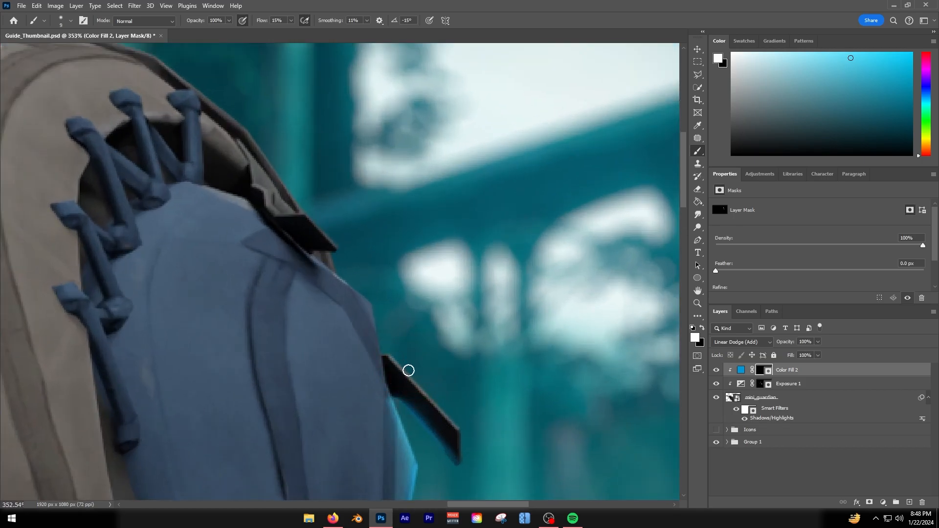
Examine the painted blue rim light against the whole guardian and background.
{"action": "scroll", "coordinate": [391, 352], "scroll_direction": "down", "scroll_amount": 7}
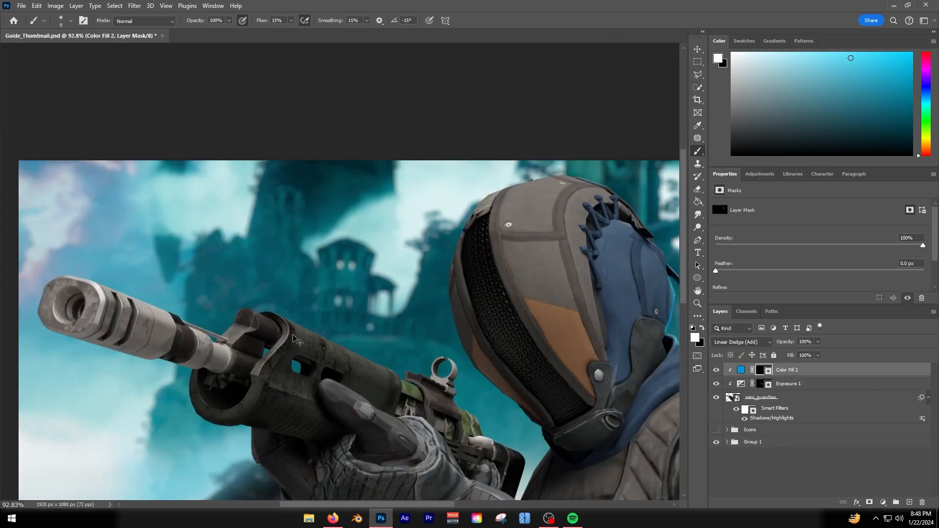
{"action": "scroll", "coordinate": [292, 341], "scroll_direction": "up", "scroll_amount": 2}
{"action": "scroll", "coordinate": [324, 329], "scroll_direction": "down", "scroll_amount": 5}
{"action": "scroll", "coordinate": [324, 329], "scroll_direction": "up", "scroll_amount": 2}
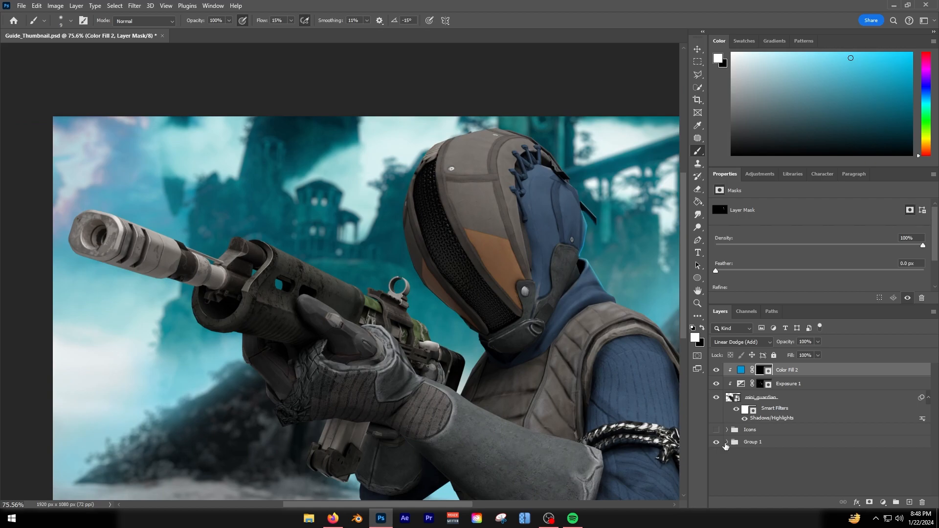
{"action": "scroll", "coordinate": [291, 281], "scroll_direction": "down", "scroll_amount": 3}
{"action": "scroll", "coordinate": [292, 281], "scroll_direction": "up", "scroll_amount": 2}
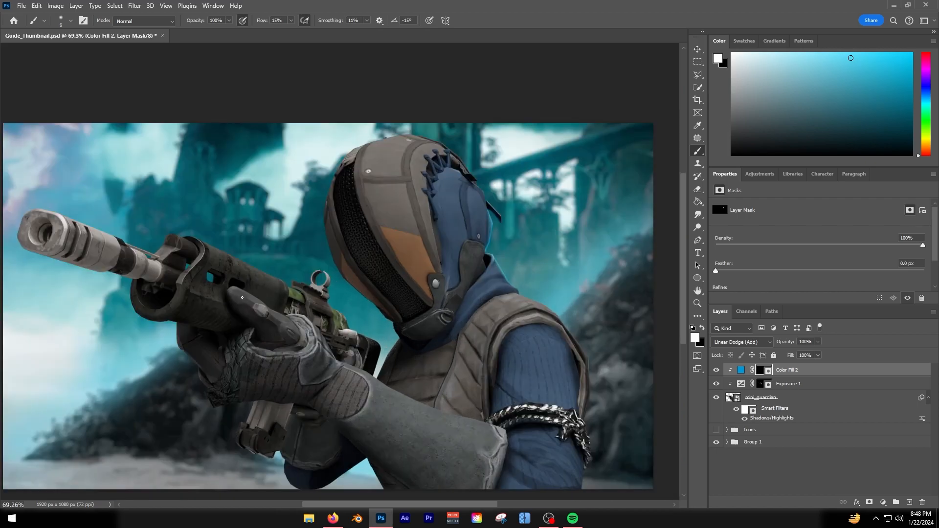
{"action": "scroll", "coordinate": [309, 318], "scroll_direction": "down", "scroll_amount": 1}
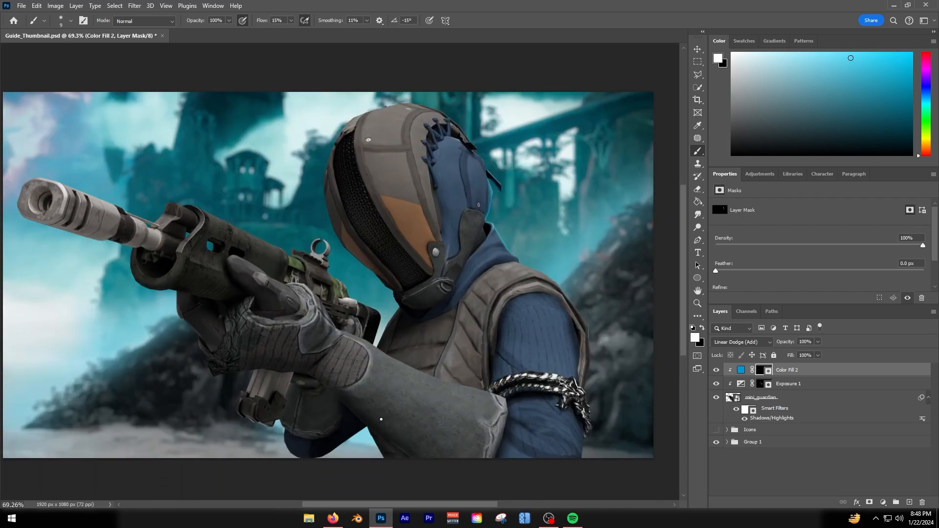
{"action": "scroll", "coordinate": [524, 227], "scroll_direction": "up", "scroll_amount": 6}
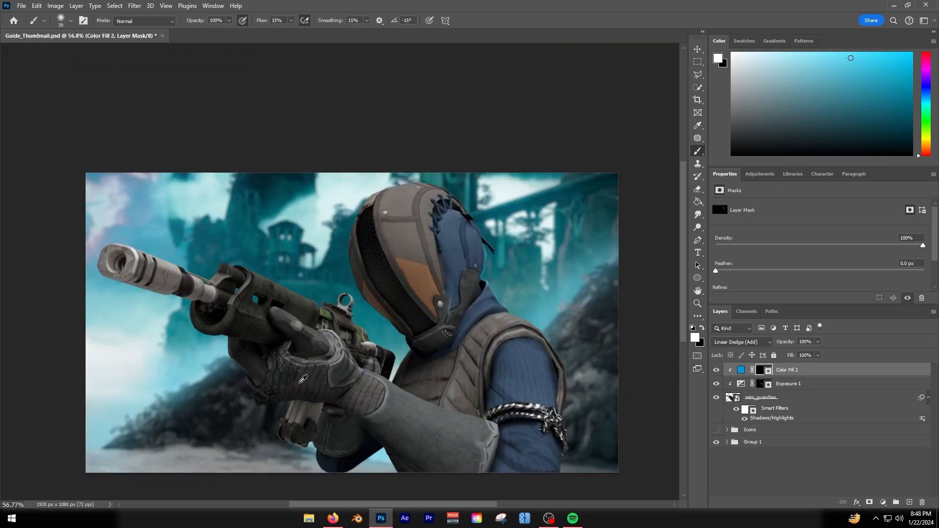
{"action": "scroll", "coordinate": [392, 269], "scroll_direction": "down", "scroll_amount": 4}
Brush a broader, softer blue glow over the hood collar with a larger soft brush.
{"action": "scroll", "coordinate": [357, 300], "scroll_direction": "up", "scroll_amount": 3}
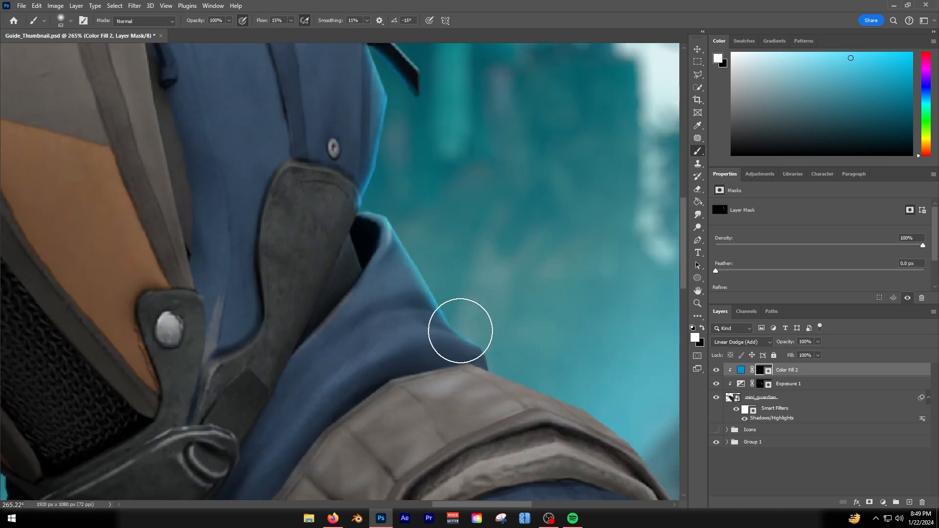
{"action": "left_click_drag", "start_coordinate": [379, 225], "coordinate": [463, 336]}
{"action": "left_click_drag", "start_coordinate": [394, 250], "coordinate": [469, 349]}
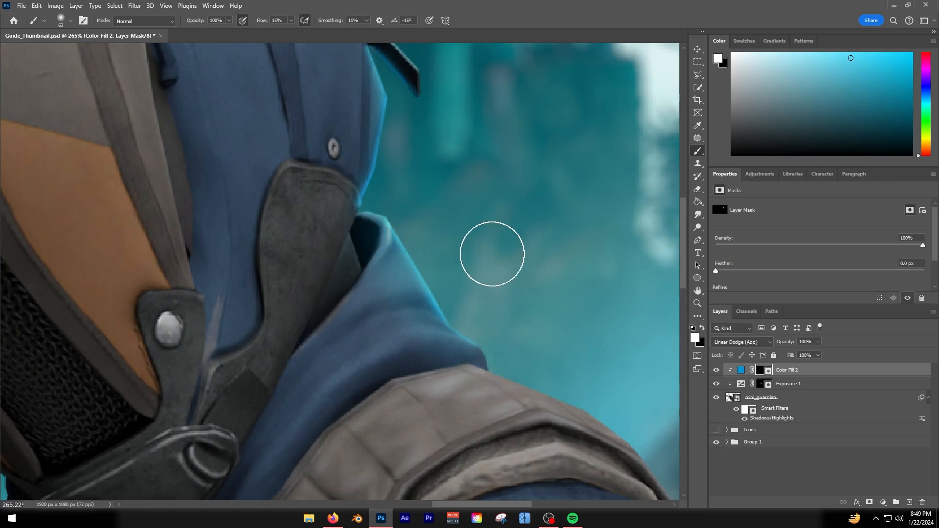
{"action": "left_click_drag", "start_coordinate": [361, 241], "coordinate": [325, 275]}
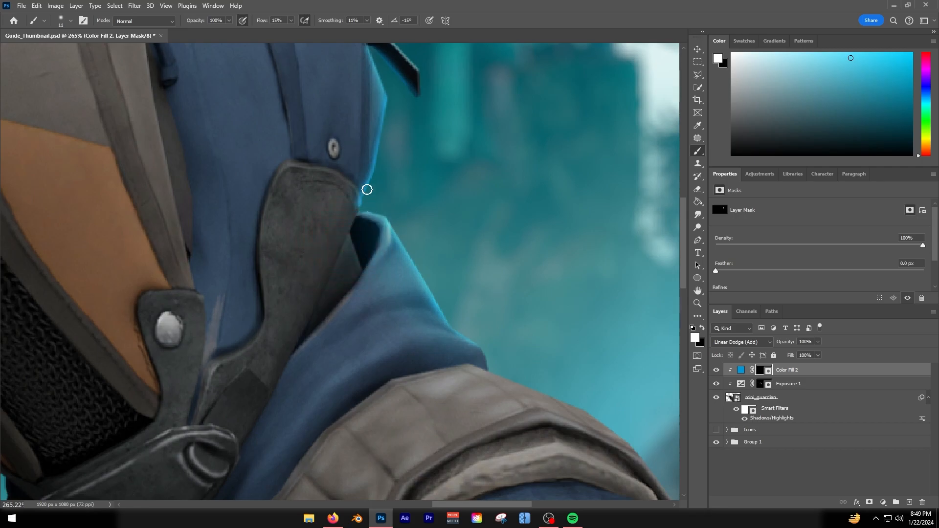
{"action": "scroll", "coordinate": [409, 201], "scroll_direction": "down", "scroll_amount": 5}
{"action": "scroll", "coordinate": [381, 187], "scroll_direction": "up", "scroll_amount": 4}
{"action": "left_click_drag", "start_coordinate": [385, 190], "coordinate": [502, 225]}
{"action": "scroll", "coordinate": [257, 451], "scroll_direction": "down", "scroll_amount": 10}
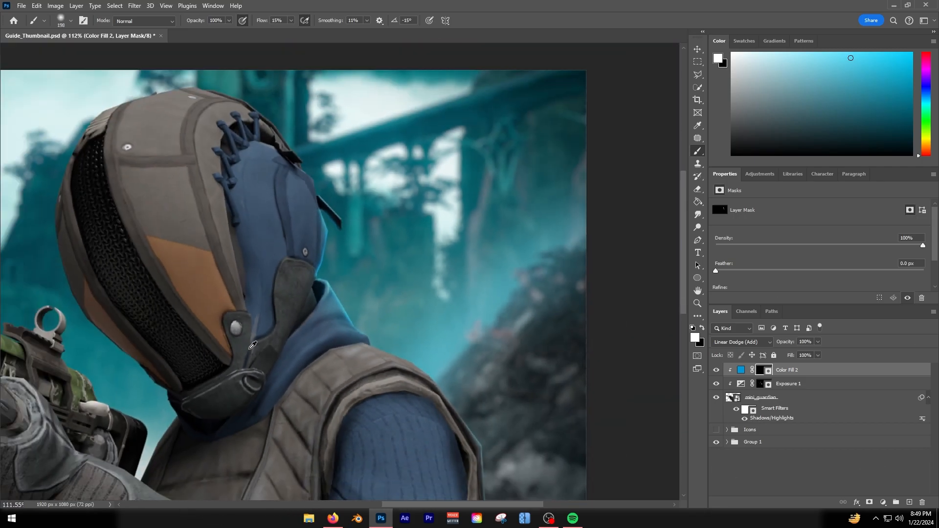
{"action": "left_click_drag", "start_coordinate": [181, 438], "coordinate": [158, 449]}
Paint a thin blue rim along the underside of the dark blue sleeve below the gauntlet with a small brush.
{"action": "scroll", "coordinate": [158, 449], "scroll_direction": "down", "scroll_amount": 2}
{"action": "scroll", "coordinate": [158, 449], "scroll_direction": "up", "scroll_amount": 4}
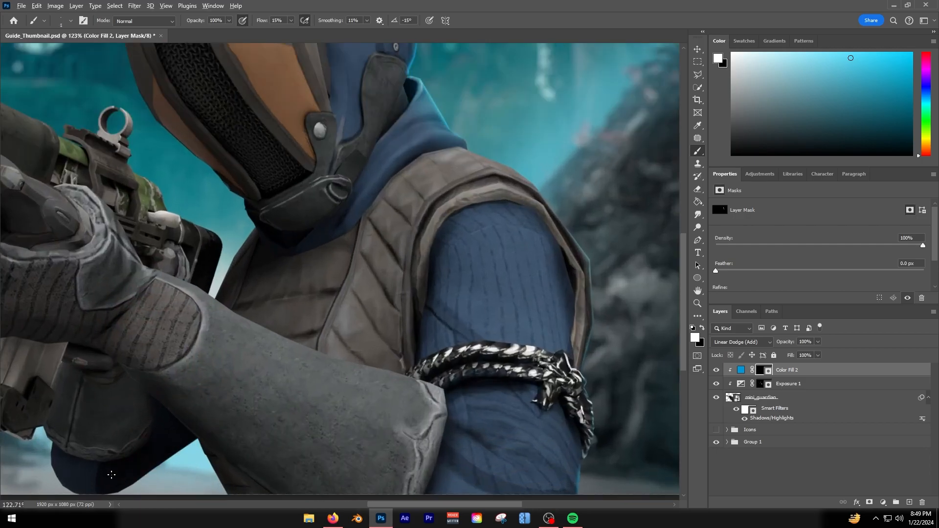
{"action": "scroll", "coordinate": [112, 475], "scroll_direction": "up", "scroll_amount": 4}
{"action": "scroll", "coordinate": [202, 417], "scroll_direction": "up", "scroll_amount": 3}
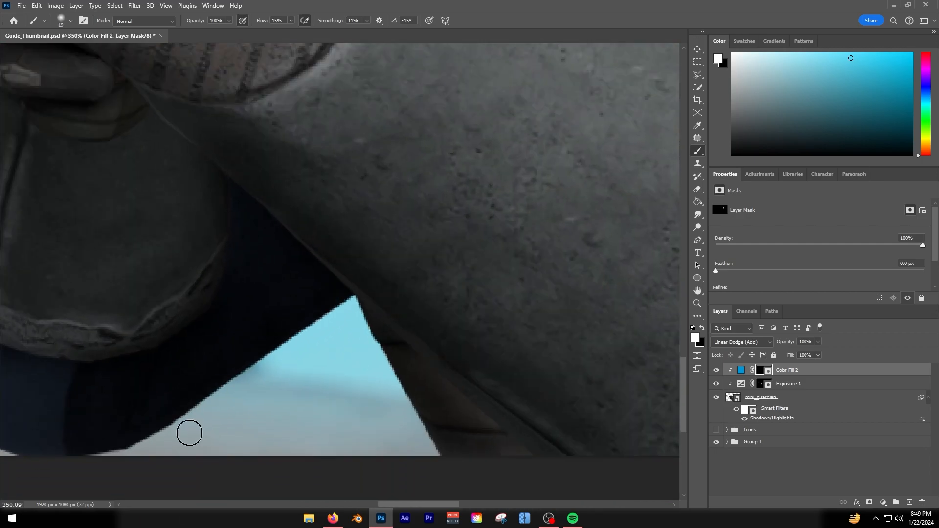
{"action": "right_click", "coordinate": [178, 398], "text": "alt"}
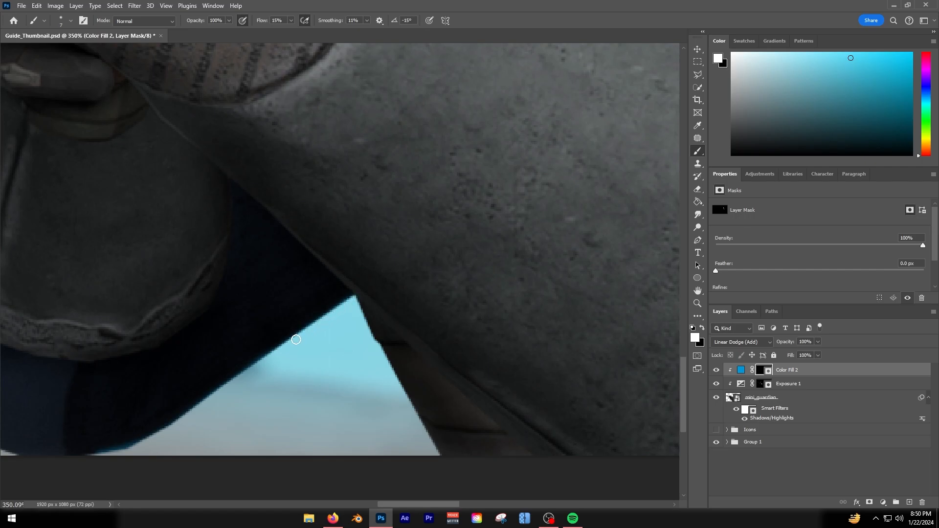
{"action": "left_click_drag", "start_coordinate": [115, 453], "coordinate": [129, 449]}
{"action": "left_click_drag", "start_coordinate": [220, 389], "coordinate": [342, 303]}
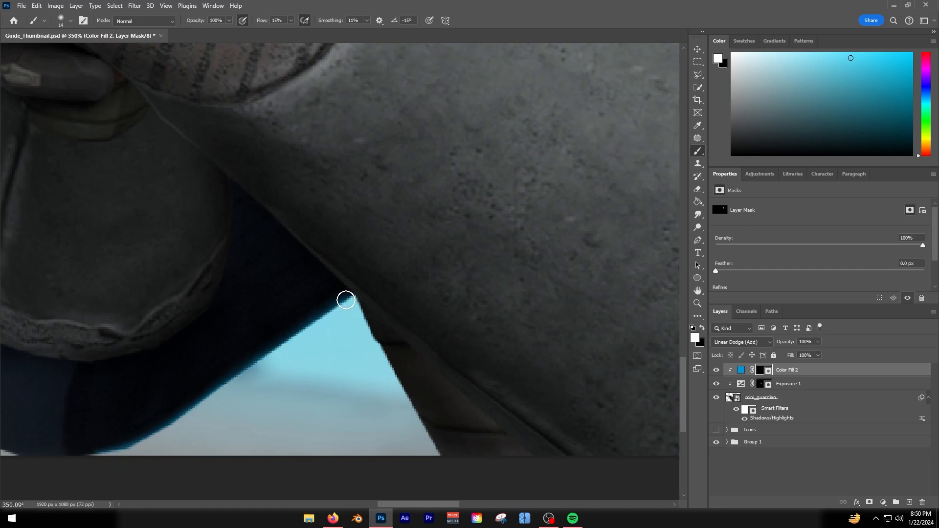
Paint a blue rim along the vest edge on the other side of the gap beneath the gauntlet.
{"action": "scroll", "coordinate": [346, 300], "scroll_direction": "down", "scroll_amount": 10}
{"action": "scroll", "coordinate": [392, 263], "scroll_direction": "up", "scroll_amount": 3}
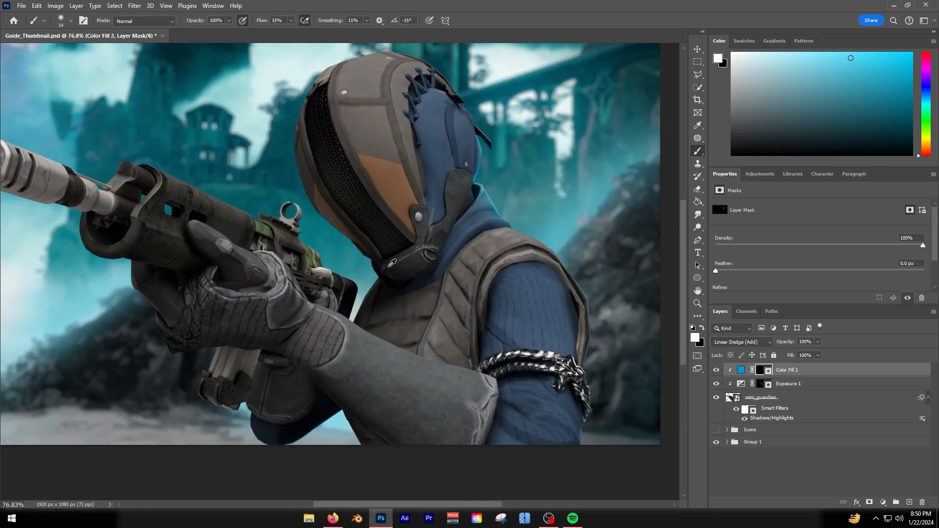
{"action": "scroll", "coordinate": [337, 439], "scroll_direction": "up", "scroll_amount": 8}
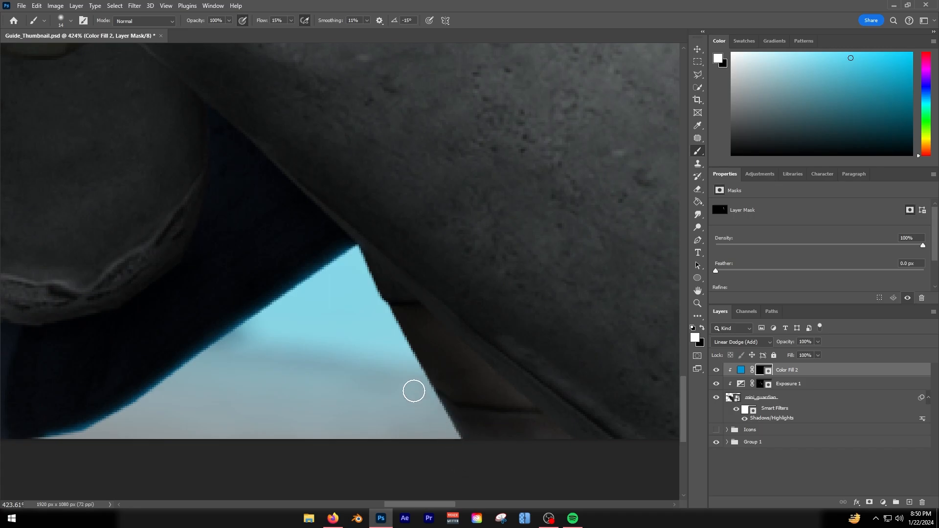
{"action": "left_click_drag", "start_coordinate": [383, 307], "coordinate": [408, 359]}
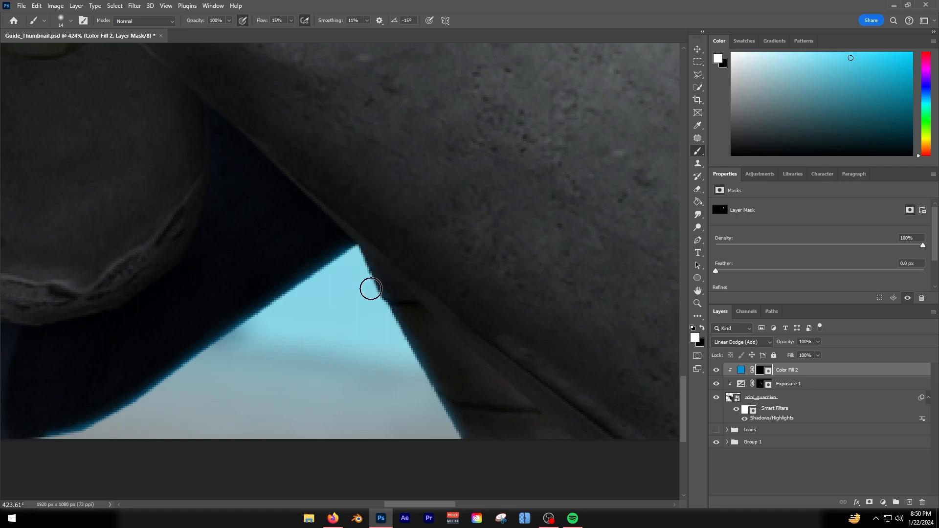
{"action": "scroll", "coordinate": [252, 216], "scroll_direction": "down", "scroll_amount": 10}
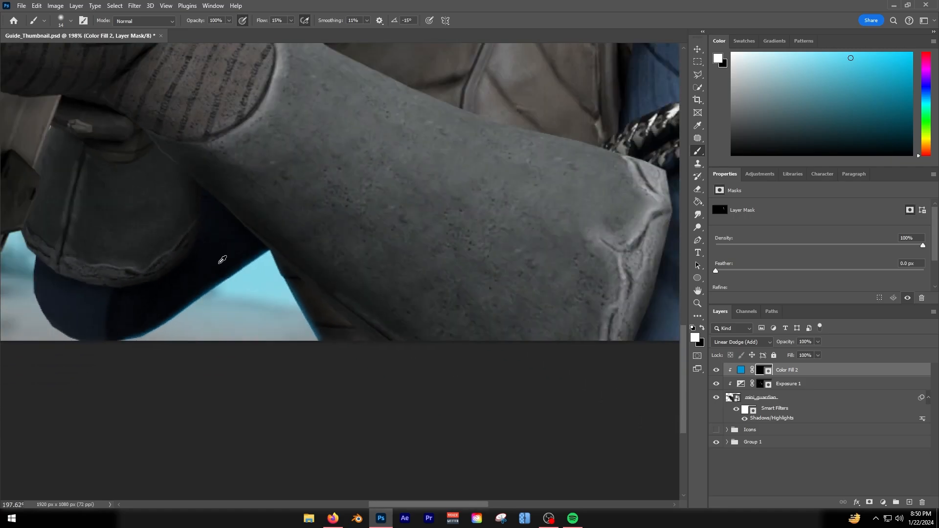
Examine the whole guardian for edges that still need blue rim light.
{"action": "scroll", "coordinate": [235, 257], "scroll_direction": "up", "scroll_amount": 3}
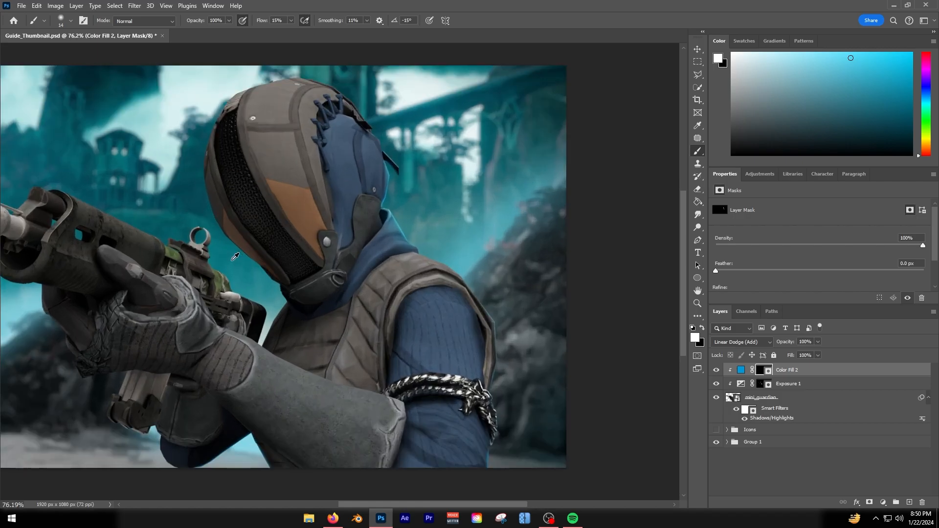
{"action": "scroll", "coordinate": [398, 415], "scroll_direction": "left", "scroll_amount": 2}
{"action": "scroll", "coordinate": [398, 416], "scroll_direction": "down", "scroll_amount": 4}
{"action": "scroll", "coordinate": [345, 338], "scroll_direction": "up", "scroll_amount": 6}
{"action": "scroll", "coordinate": [346, 338], "scroll_direction": "down", "scroll_amount": 5}
{"action": "scroll", "coordinate": [238, 390], "scroll_direction": "up", "scroll_amount": 3}
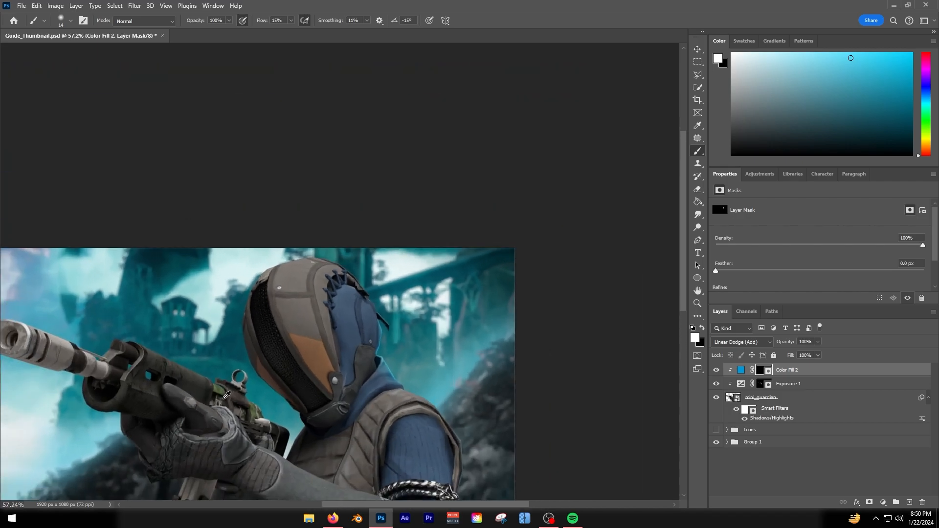
{"action": "scroll", "coordinate": [237, 390], "scroll_direction": "down", "scroll_amount": 2}
{"action": "scroll", "coordinate": [237, 390], "scroll_direction": "down", "scroll_amount": 1}
{"action": "scroll", "coordinate": [237, 390], "scroll_direction": "down", "scroll_amount": 2}
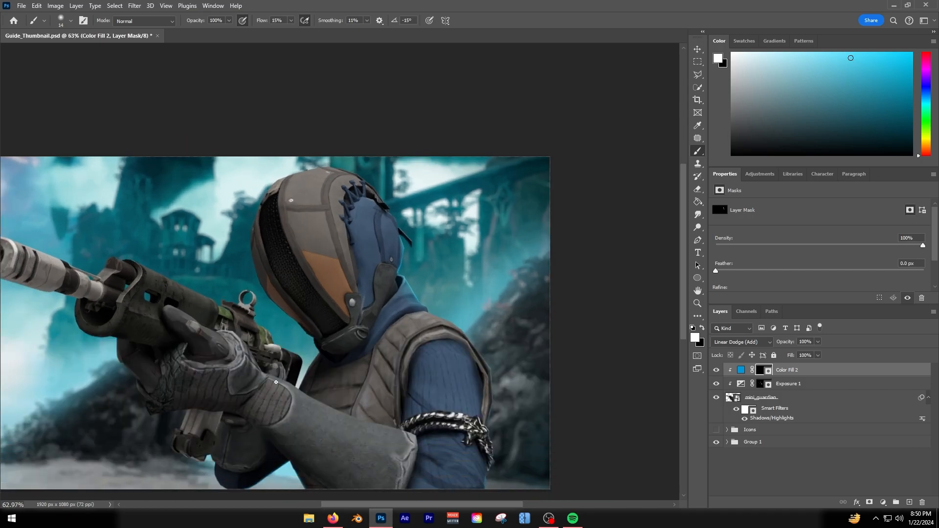
Raise the brush flow to 53% and paint a bright blue rim along the top and back edge of the helmet.
{"action": "scroll", "coordinate": [238, 390], "scroll_direction": "up", "scroll_amount": 3}
{"action": "scroll", "coordinate": [436, 218], "scroll_direction": "up", "scroll_amount": 4}
{"action": "scroll", "coordinate": [437, 218], "scroll_direction": "up", "scroll_amount": 5}
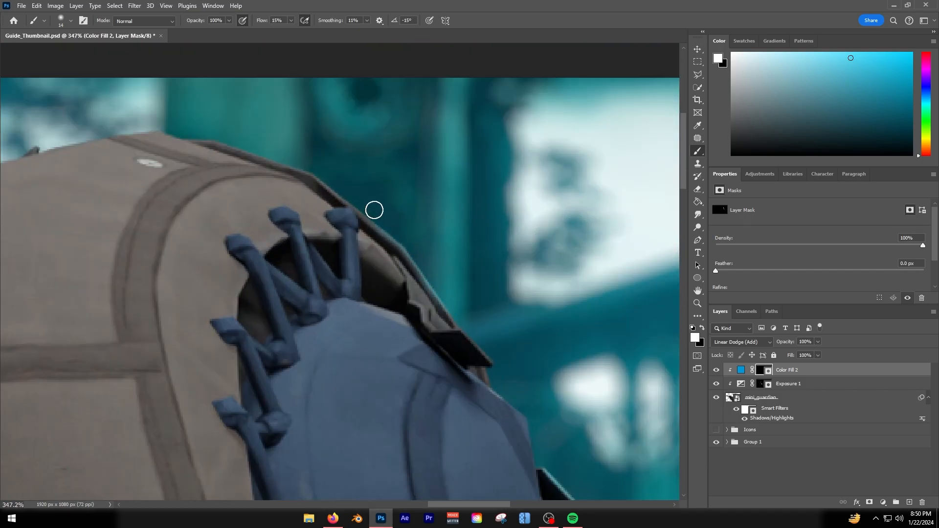
{"action": "mouse_move", "coordinate": [212, 139]}
{"action": "left_mouse_down"}
{"action": "mouse_move", "coordinate": [319, 171]}
{"action": "mouse_move", "coordinate": [389, 238]}
{"action": "left_mouse_up"}
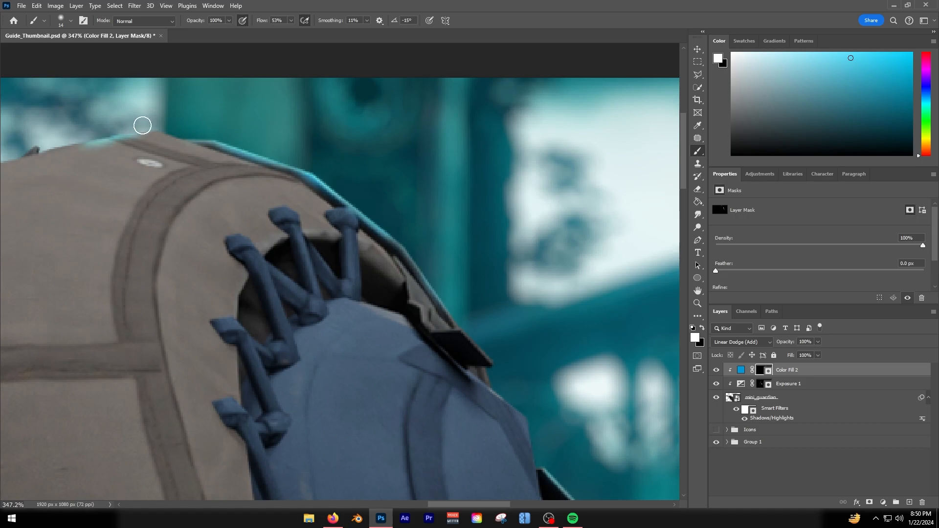
Paint a bright blue rim along the top edge of the vest's shoulder.
{"action": "scroll", "coordinate": [131, 127], "scroll_direction": "down", "scroll_amount": 6}
{"action": "scroll", "coordinate": [465, 349], "scroll_direction": "up", "scroll_amount": 5}
{"action": "left_click_drag", "start_coordinate": [419, 317], "coordinate": [426, 318]}
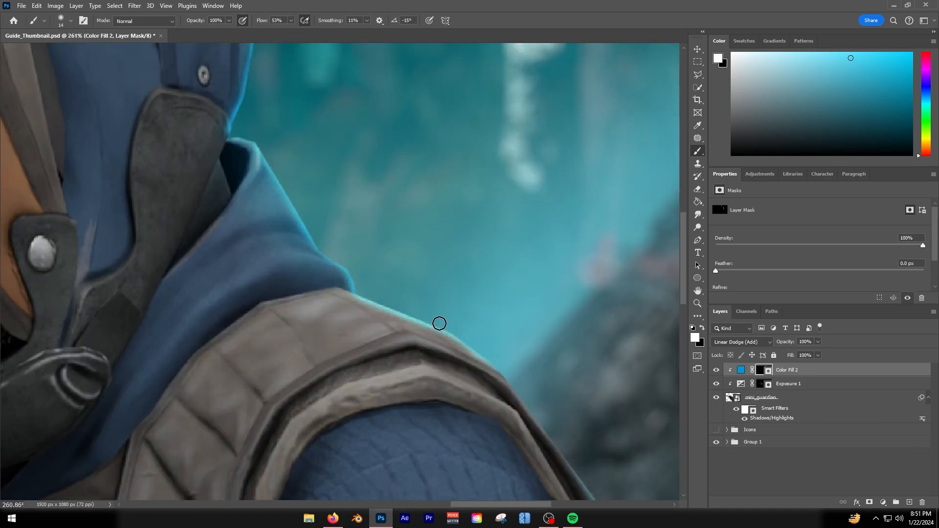
Paint blue rims around the gap between the rifle stock and the guardian's chest with a slightly smaller brush.
{"action": "scroll", "coordinate": [570, 443], "scroll_direction": "down", "scroll_amount": 1}
{"action": "scroll", "coordinate": [481, 303], "scroll_direction": "down", "scroll_amount": 6}
{"action": "scroll", "coordinate": [348, 325], "scroll_direction": "up", "scroll_amount": 8}
{"action": "key", "text": "bracketleft"}
{"action": "left_click_drag", "start_coordinate": [316, 417], "coordinate": [346, 313]}
{"action": "left_click_drag", "start_coordinate": [338, 193], "coordinate": [344, 321]}
{"action": "mouse_move", "coordinate": [494, 172]}
{"action": "left_mouse_down"}
{"action": "mouse_move", "coordinate": [372, 359]}
{"action": "mouse_move", "coordinate": [344, 446]}
{"action": "left_mouse_up"}
{"action": "left_click_drag", "start_coordinate": [491, 182], "coordinate": [470, 115]}
Add a wider blue glow along the rear edge of the rifle stock with an enlarged brush.
{"action": "key", "text": "bracketright"}
{"action": "key", "text": "bracketright"}
{"action": "key", "text": "bracketright"}
{"action": "mouse_move", "coordinate": [316, 426]}
{"action": "left_mouse_down"}
{"action": "mouse_move", "coordinate": [344, 342]}
{"action": "mouse_move", "coordinate": [343, 164]}
{"action": "left_mouse_up"}
Shrink the brush and paint a thin blue rim along the helmet's lower front edge above the rifle.
{"action": "scroll", "coordinate": [335, 342], "scroll_direction": "down", "scroll_amount": 7}
{"action": "scroll", "coordinate": [323, 258], "scroll_direction": "up", "scroll_amount": 6}
{"action": "key", "text": "bracketleft"}
{"action": "key", "text": "bracketleft"}
{"action": "key", "text": "bracketleft"}
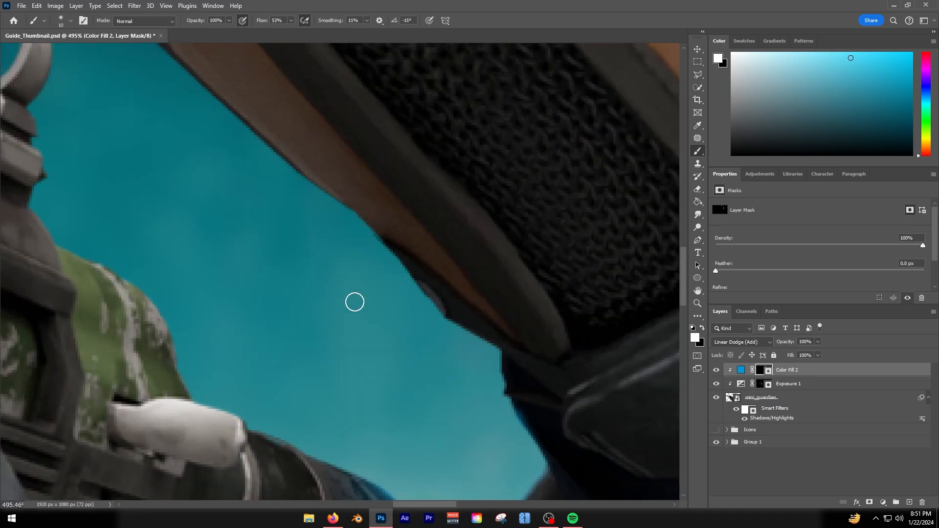
{"action": "key", "text": "bracketleft"}
{"action": "key", "text": "bracketleft"}
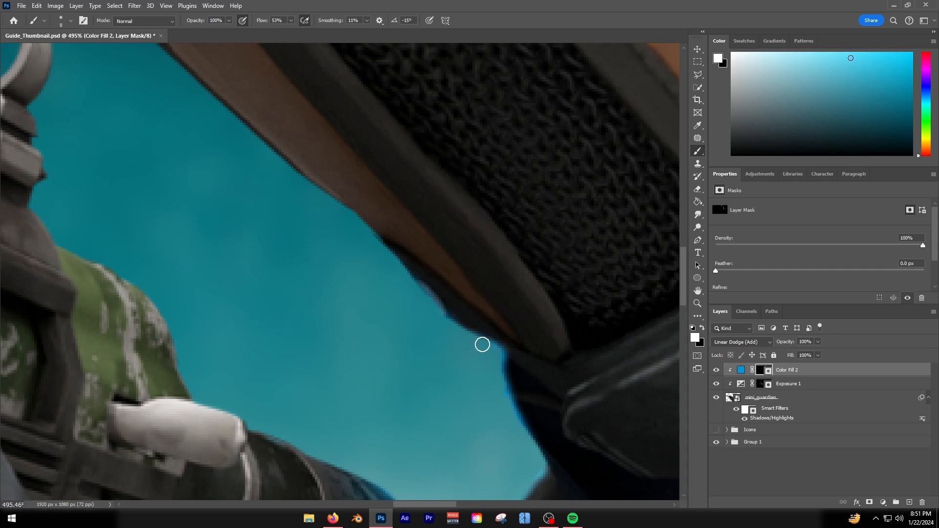
Enlarge the brush and paint a soft blue glow along the back of the blue hood and the neck below it.
{"action": "scroll", "coordinate": [355, 232], "scroll_direction": "down", "scroll_amount": 9}
{"action": "scroll", "coordinate": [483, 282], "scroll_direction": "up", "scroll_amount": 8}
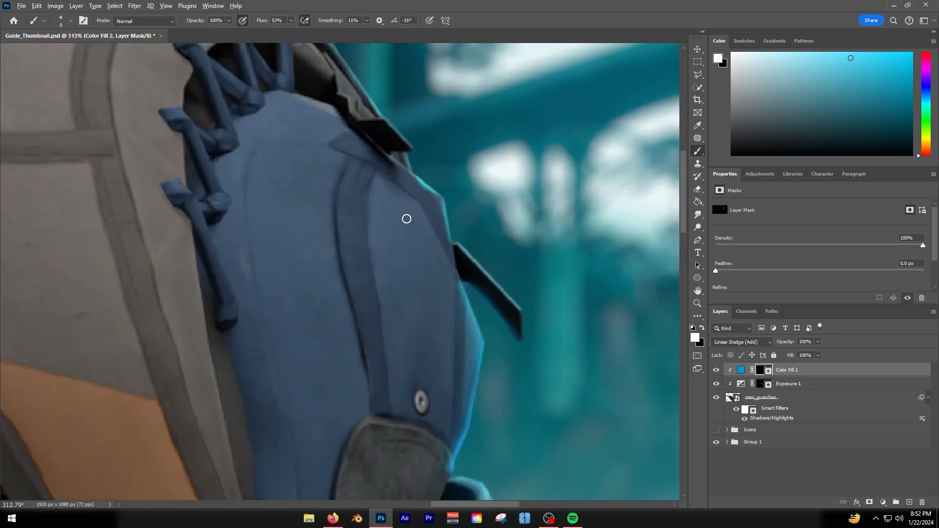
{"action": "scroll", "coordinate": [405, 216], "scroll_direction": "down", "scroll_amount": 6}
{"action": "scroll", "coordinate": [363, 251], "scroll_direction": "up", "scroll_amount": 3}
{"action": "left_click_drag", "start_coordinate": [420, 269], "coordinate": [459, 272]}
{"action": "mouse_move", "coordinate": [585, 338]}
{"action": "left_mouse_down"}
{"action": "mouse_move", "coordinate": [476, 221]}
{"action": "mouse_move", "coordinate": [360, 220]}
{"action": "left_mouse_up"}
{"action": "scroll", "coordinate": [419, 143], "scroll_direction": "down", "scroll_amount": 4}
{"action": "scroll", "coordinate": [543, 181], "scroll_direction": "up", "scroll_amount": 6}
{"action": "scroll", "coordinate": [405, 375], "scroll_direction": "down", "scroll_amount": 3}
{"action": "mouse_move", "coordinate": [369, 282]}
{"action": "left_mouse_down"}
{"action": "mouse_move", "coordinate": [409, 325]}
{"action": "mouse_move", "coordinate": [481, 371]}
{"action": "left_mouse_up"}
{"action": "scroll", "coordinate": [489, 416], "scroll_direction": "down", "scroll_amount": 6}
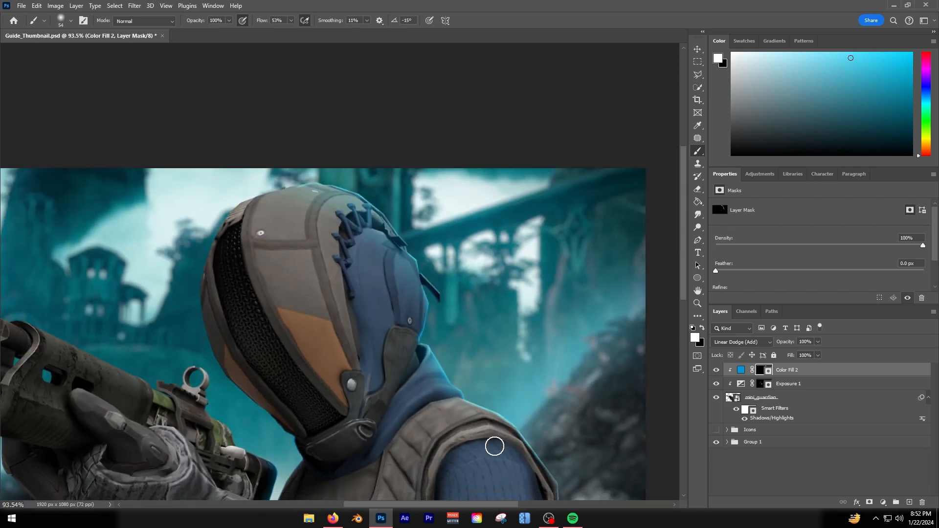
Shrink the brush and paint a blue rim along the helmet's crown and upper front edge.
{"action": "scroll", "coordinate": [289, 86], "scroll_direction": "up", "scroll_amount": 7}
{"action": "left_click_drag", "start_coordinate": [348, 155], "coordinate": [298, 155]}
{"action": "mouse_move", "coordinate": [389, 153]}
{"action": "left_mouse_down"}
{"action": "mouse_move", "coordinate": [139, 244]}
{"action": "mouse_move", "coordinate": [77, 351]}
{"action": "left_mouse_up"}
{"action": "scroll", "coordinate": [428, 361], "scroll_direction": "down", "scroll_amount": 5}
{"action": "scroll", "coordinate": [284, 435], "scroll_direction": "up", "scroll_amount": 5}
{"action": "left_click_drag", "start_coordinate": [327, 425], "coordinate": [407, 188]}
Adjust the brush size and continue the blue rim down the helmet's front edge toward the chin.
{"action": "scroll", "coordinate": [330, 335], "scroll_direction": "down", "scroll_amount": 5}
{"action": "scroll", "coordinate": [290, 390], "scroll_direction": "up", "scroll_amount": 3}
{"action": "left_click_drag", "start_coordinate": [315, 313], "coordinate": [311, 275]}
{"action": "left_click_drag", "start_coordinate": [342, 401], "coordinate": [314, 311]}
{"action": "scroll", "coordinate": [313, 328], "scroll_direction": "down", "scroll_amount": 5}
{"action": "scroll", "coordinate": [343, 421], "scroll_direction": "up", "scroll_amount": 6}
{"action": "left_click_drag", "start_coordinate": [246, 221], "coordinate": [267, 266]}
{"action": "left_click_drag", "start_coordinate": [395, 400], "coordinate": [304, 310]}
{"action": "mouse_move", "coordinate": [303, 310]}
{"action": "left_mouse_down"}
{"action": "mouse_move", "coordinate": [430, 434]}
{"action": "mouse_move", "coordinate": [231, 168]}
{"action": "left_mouse_up"}
Enlarge the brush and paint a wide, soft blue glow over the top of the helmet.
{"action": "scroll", "coordinate": [245, 176], "scroll_direction": "down", "scroll_amount": 6}
{"action": "scroll", "coordinate": [384, 210], "scroll_direction": "up", "scroll_amount": 3}
{"action": "scroll", "coordinate": [384, 210], "scroll_direction": "up", "scroll_amount": 1}
{"action": "right_click", "coordinate": [428, 210], "text": "alt"}
{"action": "mouse_move", "coordinate": [493, 150]}
{"action": "left_mouse_down"}
{"action": "mouse_move", "coordinate": [281, 166]}
{"action": "mouse_move", "coordinate": [284, 230]}
{"action": "left_mouse_up"}
{"action": "scroll", "coordinate": [610, 235], "scroll_direction": "down", "scroll_amount": 5}
{"action": "scroll", "coordinate": [444, 283], "scroll_direction": "up", "scroll_amount": 2}
{"action": "left_click_drag", "start_coordinate": [445, 283], "coordinate": [449, 322]}
{"action": "scroll", "coordinate": [322, 171], "scroll_direction": "down", "scroll_amount": 2}
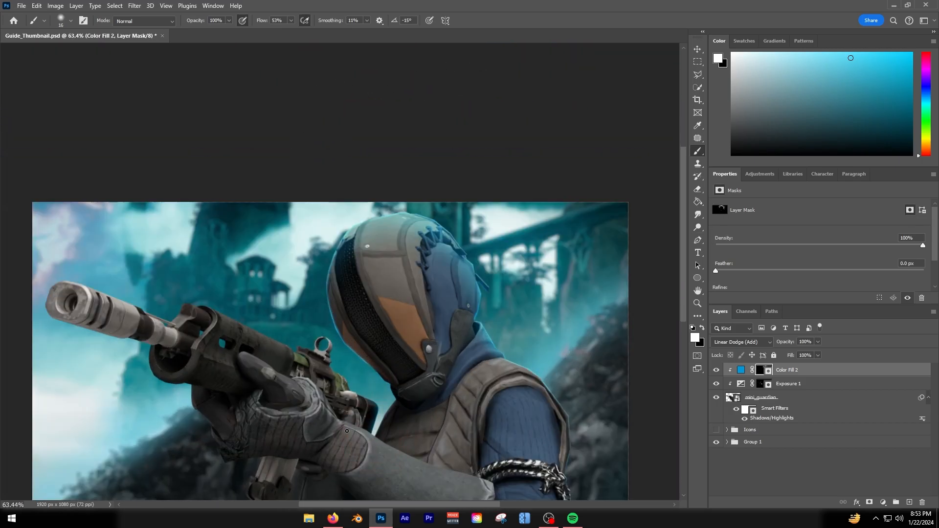
Paint a thin blue rim along the upper edge of the rifle's green receiver behind the ring sight.
{"action": "scroll", "coordinate": [419, 377], "scroll_direction": "up", "scroll_amount": 7}
{"action": "right_click", "coordinate": [457, 357], "text": "alt"}
{"action": "mouse_move", "coordinate": [344, 485]}
{"action": "left_mouse_down"}
{"action": "mouse_move", "coordinate": [401, 365]}
{"action": "mouse_move", "coordinate": [387, 415]}
{"action": "mouse_move", "coordinate": [362, 239]}
{"action": "mouse_move", "coordinate": [357, 342]}
{"action": "left_mouse_up"}
{"action": "scroll", "coordinate": [540, 392], "scroll_direction": "down", "scroll_amount": 3}
{"action": "mouse_move", "coordinate": [203, 190]}
{"action": "left_mouse_down"}
{"action": "mouse_move", "coordinate": [140, 152]}
{"action": "mouse_move", "coordinate": [216, 218]}
{"action": "left_mouse_up"}
{"action": "right_click", "coordinate": [210, 222], "text": "alt"}
{"action": "scroll", "coordinate": [313, 284], "scroll_direction": "down", "scroll_amount": 4}
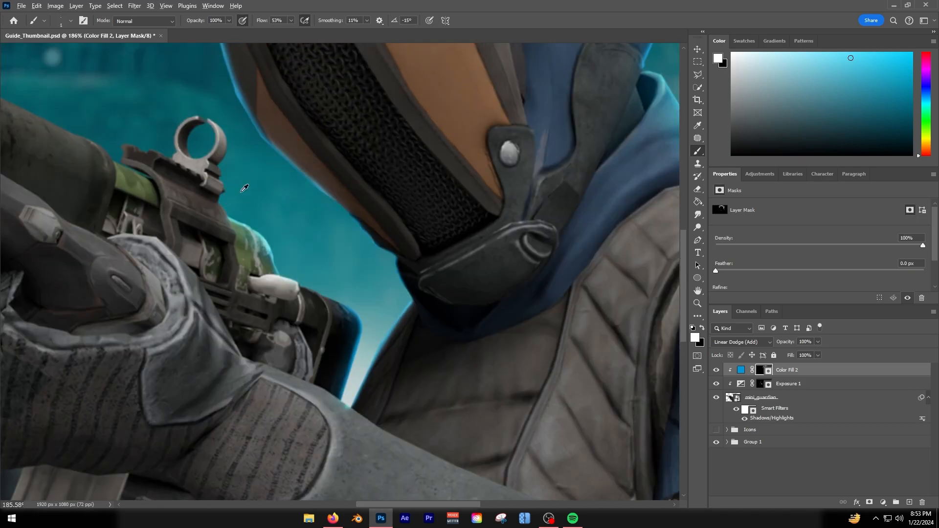
Add a blue glow along the helmet's lower front edge and enlarge the brush.
{"action": "scroll", "coordinate": [250, 198], "scroll_direction": "up", "scroll_amount": 2}
{"action": "left_click_drag", "start_coordinate": [310, 153], "coordinate": [391, 220]}
{"action": "right_click", "coordinate": [418, 164], "text": "alt"}
{"action": "scroll", "coordinate": [392, 211], "scroll_direction": "down", "scroll_amount": 4}
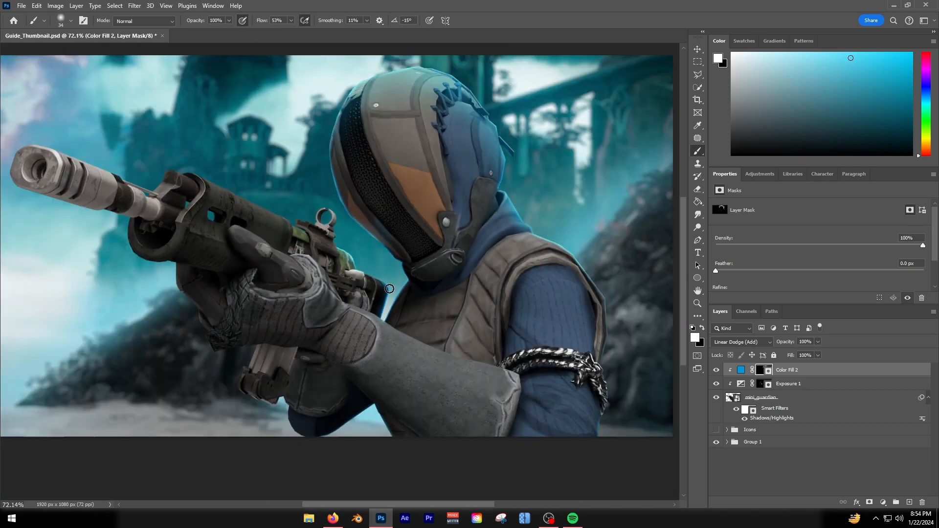
Shrink the brush and paint a thin blue rim around the ring sight and along the rail in front of it.
{"action": "scroll", "coordinate": [331, 220], "scroll_direction": "up", "scroll_amount": 6}
{"action": "right_click", "coordinate": [359, 243], "text": "alt"}
{"action": "left_click_drag", "start_coordinate": [370, 287], "coordinate": [422, 192]}
{"action": "mouse_move", "coordinate": [422, 191]}
{"action": "left_mouse_down"}
{"action": "mouse_move", "coordinate": [371, 286]}
{"action": "mouse_move", "coordinate": [230, 260]}
{"action": "mouse_move", "coordinate": [216, 301]}
{"action": "mouse_move", "coordinate": [176, 262]}
{"action": "mouse_move", "coordinate": [42, 204]}
{"action": "left_mouse_up"}
Paint a thin blue rim along the top edge of the rifle's handguard, redoing the stroke that misses.
{"action": "scroll", "coordinate": [181, 314], "scroll_direction": "down", "scroll_amount": 5}
{"action": "scroll", "coordinate": [195, 323], "scroll_direction": "up", "scroll_amount": 5}
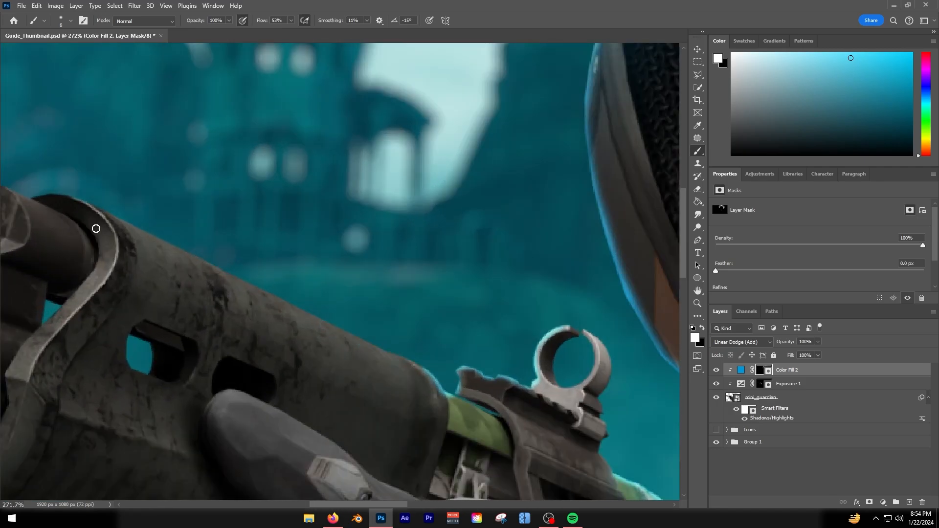
{"action": "left_click_drag", "start_coordinate": [297, 297], "coordinate": [114, 209]}
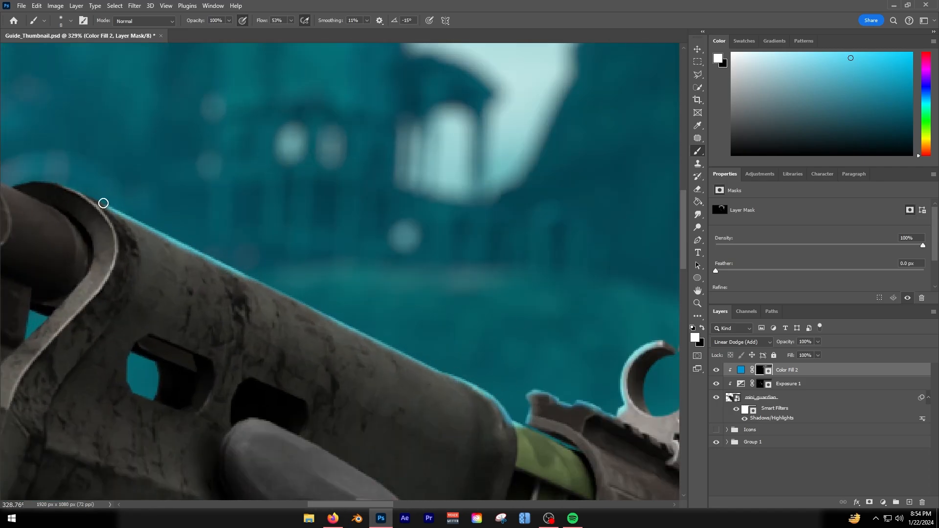
{"action": "left_click_drag", "start_coordinate": [432, 367], "coordinate": [236, 275]}
{"action": "key", "text": "ctrl+z"}
{"action": "left_click_drag", "start_coordinate": [373, 337], "coordinate": [244, 277]}
{"action": "scroll", "coordinate": [417, 358], "scroll_direction": "down", "scroll_amount": 7}
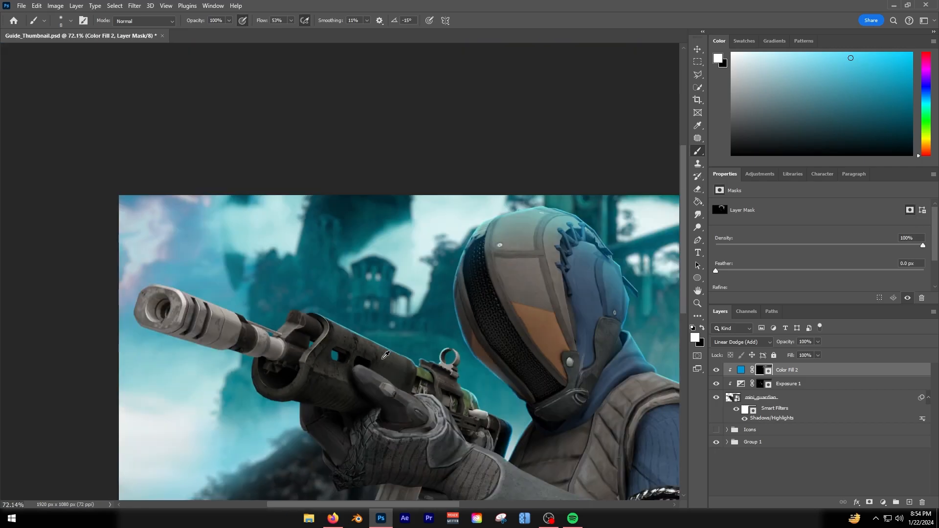
Paint thin blue rims along the gas block, the thin rod and the upper barrel at the rifle's front end.
{"action": "scroll", "coordinate": [306, 335], "scroll_direction": "up", "scroll_amount": 7}
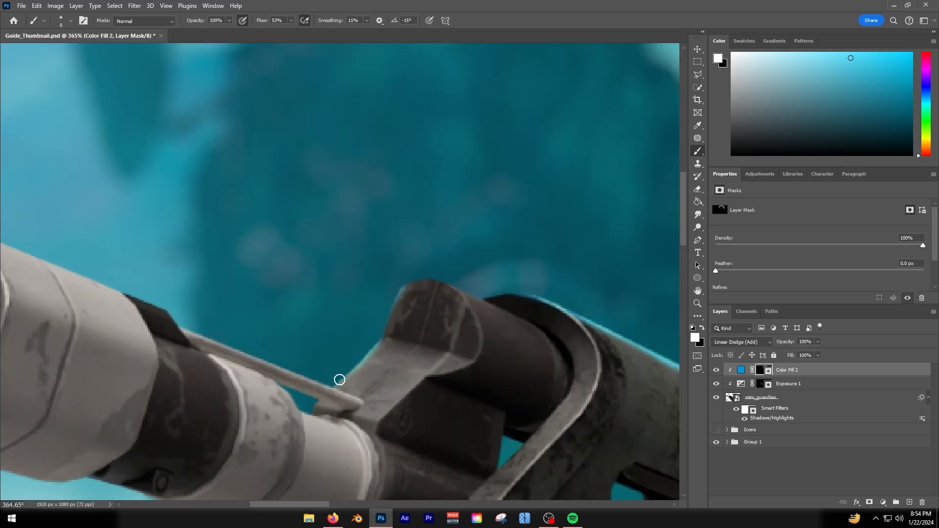
{"action": "scroll", "coordinate": [335, 284], "scroll_direction": "down", "scroll_amount": 8}
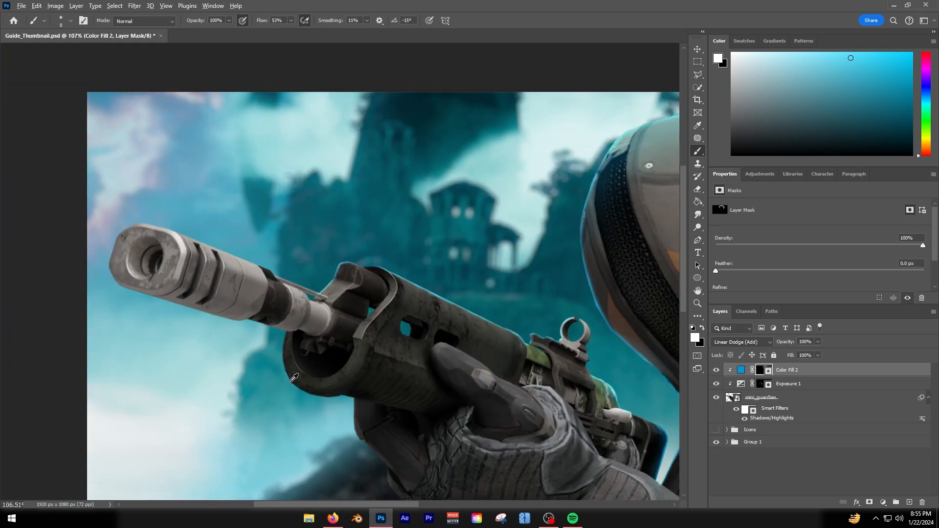
{"action": "scroll", "coordinate": [113, 226], "scroll_direction": "up", "scroll_amount": 6}
{"action": "left_click_drag", "start_coordinate": [116, 343], "coordinate": [122, 360]}
{"action": "mouse_move", "coordinate": [141, 264]}
{"action": "left_mouse_down"}
{"action": "mouse_move", "coordinate": [261, 275]}
{"action": "mouse_move", "coordinate": [218, 262]}
{"action": "mouse_move", "coordinate": [281, 285]}
{"action": "left_mouse_up"}
{"action": "scroll", "coordinate": [318, 295], "scroll_direction": "up", "scroll_amount": 3}
{"action": "mouse_move", "coordinate": [477, 367]}
{"action": "left_mouse_down"}
{"action": "mouse_move", "coordinate": [320, 294]}
{"action": "mouse_move", "coordinate": [466, 363]}
{"action": "left_mouse_up"}
{"action": "left_click_drag", "start_coordinate": [311, 283], "coordinate": [145, 224]}
{"action": "scroll", "coordinate": [313, 362], "scroll_direction": "down", "scroll_amount": 8}
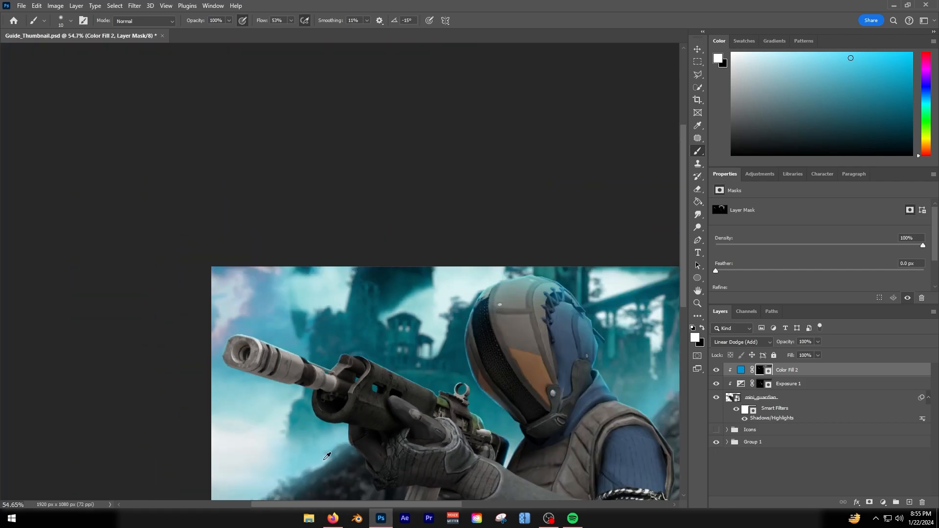
Paint a blue rim around the outer edge of the handguard's front opening and along its underside.
{"action": "scroll", "coordinate": [303, 411], "scroll_direction": "up", "scroll_amount": 9}
{"action": "left_click_drag", "start_coordinate": [334, 296], "coordinate": [331, 381]}
{"action": "left_click_drag", "start_coordinate": [344, 245], "coordinate": [366, 428]}
{"action": "left_click_drag", "start_coordinate": [449, 461], "coordinate": [342, 379]}
{"action": "scroll", "coordinate": [367, 404], "scroll_direction": "down", "scroll_amount": 7}
{"action": "scroll", "coordinate": [386, 470], "scroll_direction": "up", "scroll_amount": 4}
{"action": "left_click_drag", "start_coordinate": [406, 395], "coordinate": [481, 411]}
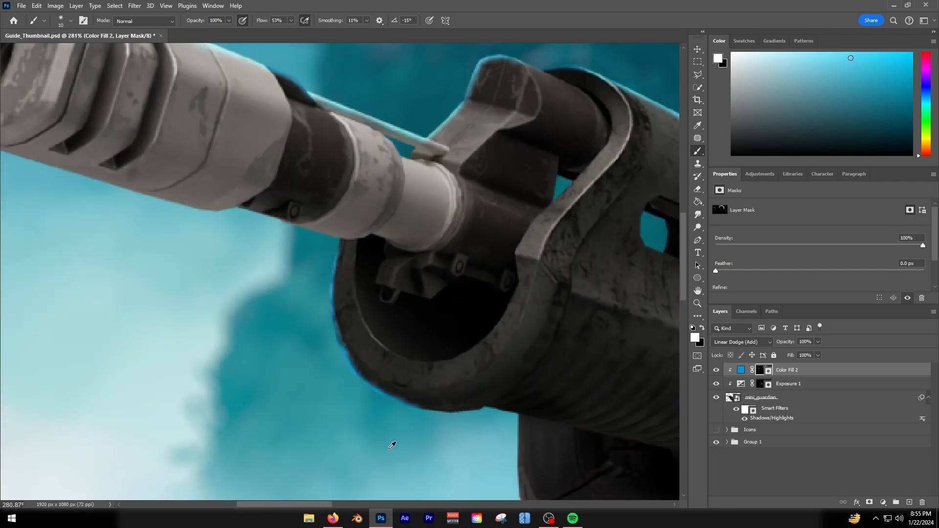
Enlarge the brush and add a wider blue glow around the handguard's lower front lip.
{"action": "left_click_drag", "start_coordinate": [326, 299], "coordinate": [350, 299]}
{"action": "left_click_drag", "start_coordinate": [331, 289], "coordinate": [442, 407]}
{"action": "scroll", "coordinate": [229, 310], "scroll_direction": "down", "scroll_amount": 3}
Paint a soft, wide blue glow along the handguard's top edge and over the rail and ring sight behind it.
{"action": "scroll", "coordinate": [229, 309], "scroll_direction": "down", "scroll_amount": 5}
{"action": "scroll", "coordinate": [342, 269], "scroll_direction": "up", "scroll_amount": 5}
{"action": "left_click_drag", "start_coordinate": [259, 214], "coordinate": [497, 345]}
{"action": "scroll", "coordinate": [410, 324], "scroll_direction": "up", "scroll_amount": 4}
{"action": "left_click_drag", "start_coordinate": [409, 323], "coordinate": [396, 323]}
{"action": "scroll", "coordinate": [394, 338], "scroll_direction": "up", "scroll_amount": 2}
{"action": "mouse_move", "coordinate": [339, 300]}
{"action": "left_mouse_down"}
{"action": "mouse_move", "coordinate": [431, 314]}
{"action": "mouse_move", "coordinate": [469, 255]}
{"action": "left_mouse_up"}
{"action": "left_click_drag", "start_coordinate": [493, 324], "coordinate": [484, 324]}
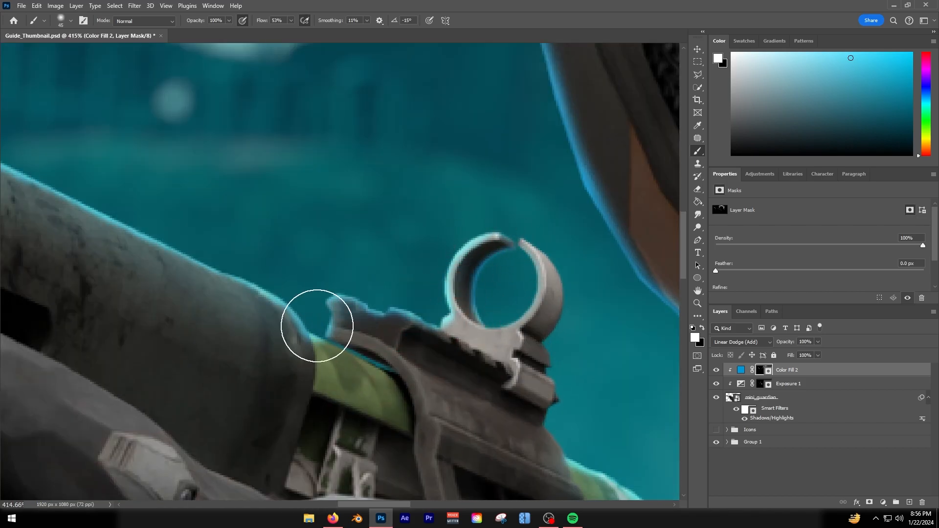
{"action": "scroll", "coordinate": [354, 315], "scroll_direction": "down", "scroll_amount": 5}
{"action": "scroll", "coordinate": [242, 314], "scroll_direction": "up", "scroll_amount": 4}
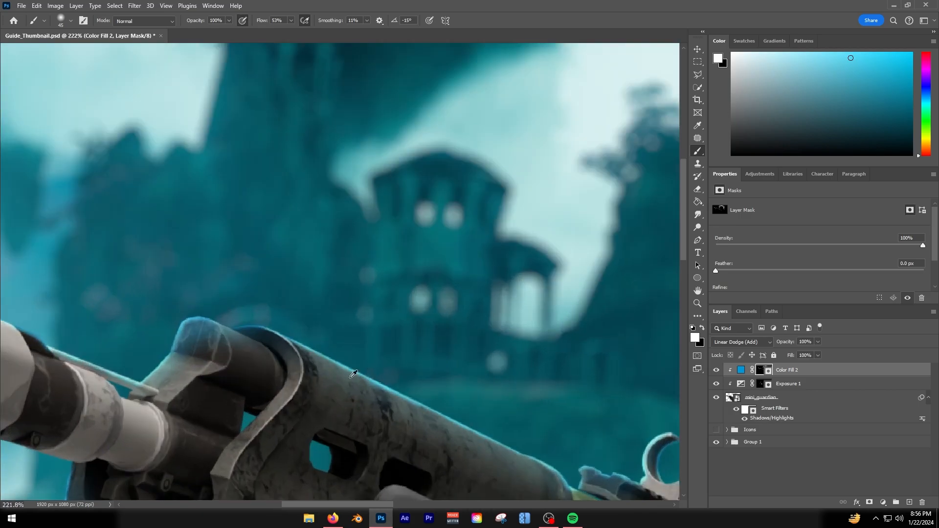
{"action": "left_click_drag", "start_coordinate": [297, 345], "coordinate": [560, 465]}
Shrink the brush and paint thin blue edges on the glove cuff and dark sleeve beneath the rifle.
{"action": "scroll", "coordinate": [559, 465], "scroll_direction": "down", "scroll_amount": 5}
{"action": "scroll", "coordinate": [269, 455], "scroll_direction": "up", "scroll_amount": 4}
{"action": "left_click_drag", "start_coordinate": [265, 417], "coordinate": [254, 416]}
{"action": "scroll", "coordinate": [258, 412], "scroll_direction": "up", "scroll_amount": 4}
{"action": "left_click_drag", "start_coordinate": [257, 319], "coordinate": [250, 319]}
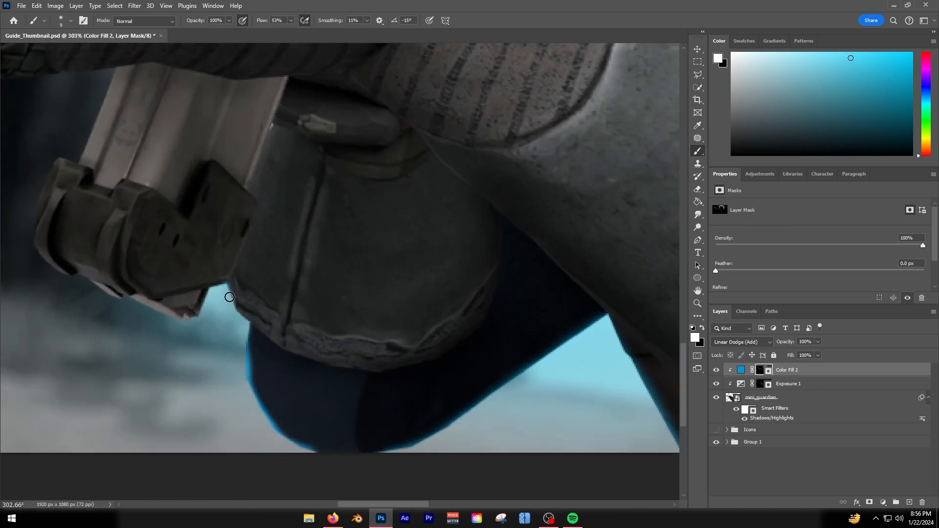
Paint a blue rim down the outer edge of the fingers beneath the handguard, undoing and repainting the first strokes.
{"action": "scroll", "coordinate": [246, 364], "scroll_direction": "down", "scroll_amount": 5}
{"action": "scroll", "coordinate": [346, 325], "scroll_direction": "up", "scroll_amount": 4}
{"action": "left_click_drag", "start_coordinate": [342, 293], "coordinate": [349, 294]}
{"action": "left_click_drag", "start_coordinate": [301, 219], "coordinate": [404, 380]}
{"action": "key", "text": "ctrl+z"}
{"action": "key", "text": "ctrl+z"}
{"action": "mouse_move", "coordinate": [282, 110]}
{"action": "left_mouse_down"}
{"action": "mouse_move", "coordinate": [359, 281]}
{"action": "mouse_move", "coordinate": [404, 271]}
{"action": "left_mouse_up"}
{"action": "scroll", "coordinate": [294, 172], "scroll_direction": "down", "scroll_amount": 5}
{"action": "scroll", "coordinate": [360, 265], "scroll_direction": "up", "scroll_amount": 5}
{"action": "left_click_drag", "start_coordinate": [453, 216], "coordinate": [582, 369]}
Paint a thin blue rim along the dark neck fabric beneath the helmet's chin with a small brush.
{"action": "scroll", "coordinate": [489, 318], "scroll_direction": "down", "scroll_amount": 5}
{"action": "scroll", "coordinate": [370, 274], "scroll_direction": "up", "scroll_amount": 4}
{"action": "scroll", "coordinate": [401, 274], "scroll_direction": "up", "scroll_amount": 2}
{"action": "scroll", "coordinate": [431, 294], "scroll_direction": "down", "scroll_amount": 5}
{"action": "scroll", "coordinate": [490, 362], "scroll_direction": "up", "scroll_amount": 5}
{"action": "mouse_move", "coordinate": [494, 277]}
{"action": "left_mouse_down"}
{"action": "mouse_move", "coordinate": [455, 278]}
{"action": "mouse_move", "coordinate": [516, 280]}
{"action": "left_mouse_up"}
{"action": "scroll", "coordinate": [574, 349], "scroll_direction": "down", "scroll_amount": 4}
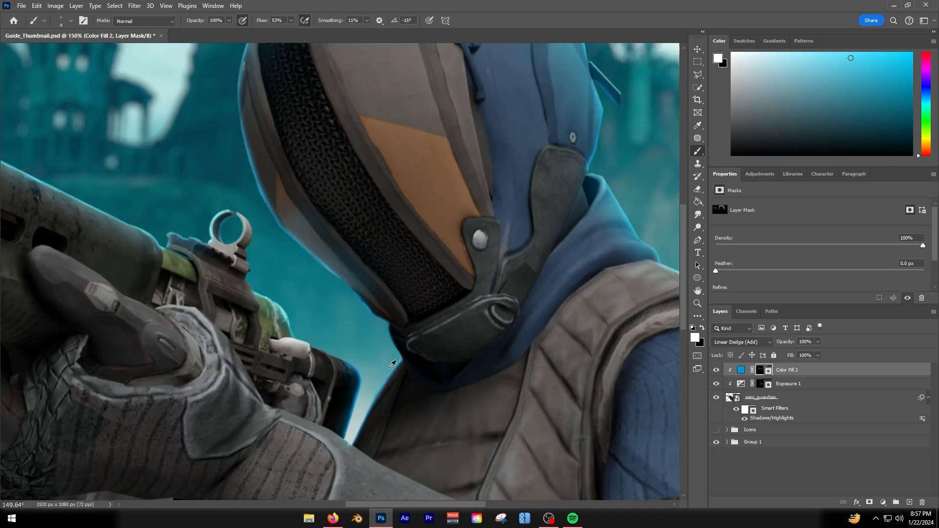
{"action": "scroll", "coordinate": [409, 373], "scroll_direction": "up", "scroll_amount": 5}
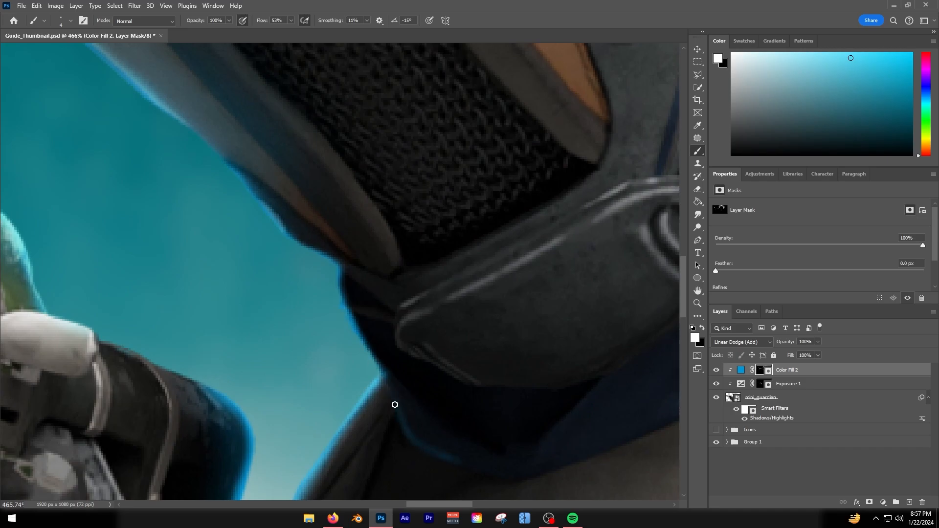
Enlarge the brush and paint a blue rim down the front edge of the rifle's magazine.
{"action": "scroll", "coordinate": [397, 415], "scroll_direction": "down", "scroll_amount": 6}
{"action": "scroll", "coordinate": [308, 360], "scroll_direction": "up", "scroll_amount": 6}
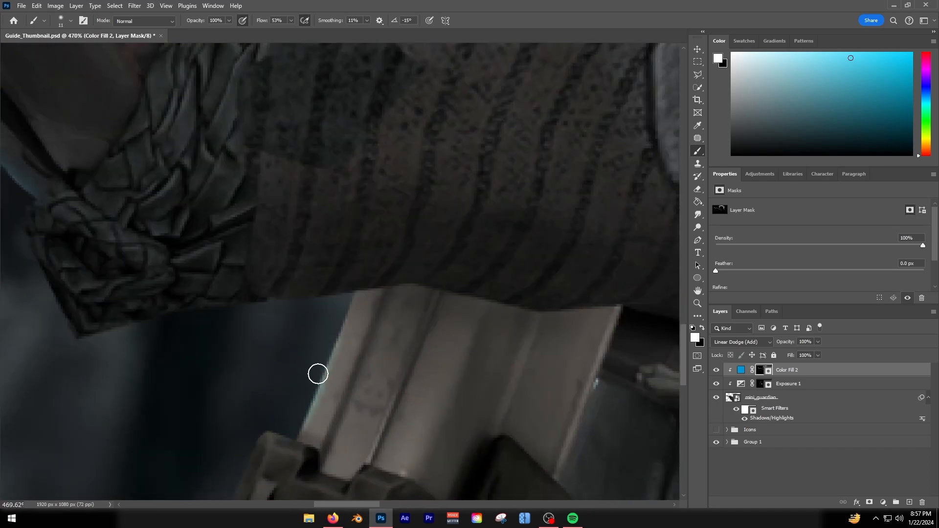
{"action": "scroll", "coordinate": [220, 465], "scroll_direction": "down", "scroll_amount": 3}
{"action": "scroll", "coordinate": [246, 383], "scroll_direction": "up", "scroll_amount": 2}
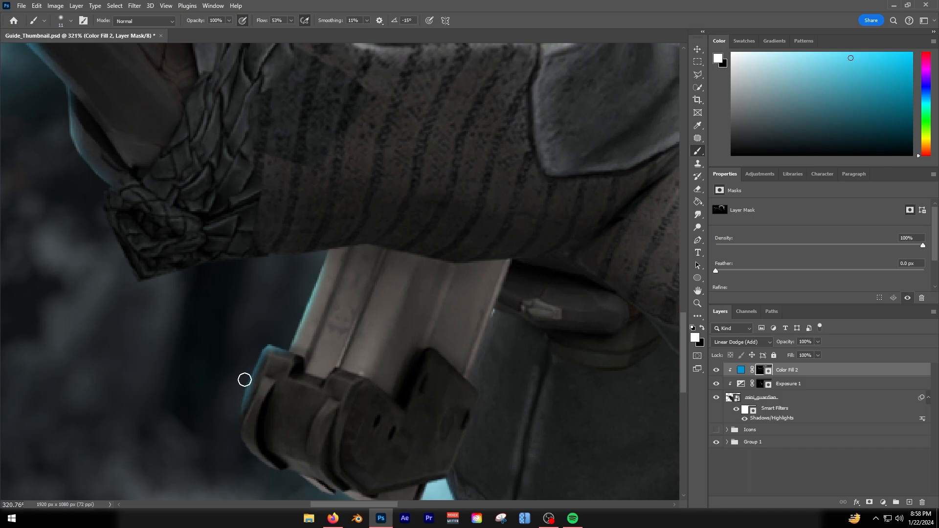
{"action": "left_click_drag", "start_coordinate": [324, 256], "coordinate": [295, 338]}
{"action": "mouse_move", "coordinate": [249, 414]}
{"action": "left_mouse_down"}
{"action": "mouse_move", "coordinate": [266, 415]}
{"action": "mouse_move", "coordinate": [317, 276]}
{"action": "left_mouse_up"}
Paint a thin blue rim along the magazine's underside and the glove cuff edge beside it.
{"action": "scroll", "coordinate": [279, 332], "scroll_direction": "down", "scroll_amount": 3}
{"action": "scroll", "coordinate": [342, 394], "scroll_direction": "up", "scroll_amount": 5}
{"action": "mouse_move", "coordinate": [387, 401]}
{"action": "left_mouse_down"}
{"action": "mouse_move", "coordinate": [370, 401]}
{"action": "mouse_move", "coordinate": [464, 402]}
{"action": "mouse_move", "coordinate": [527, 342]}
{"action": "mouse_move", "coordinate": [612, 398]}
{"action": "left_mouse_up"}
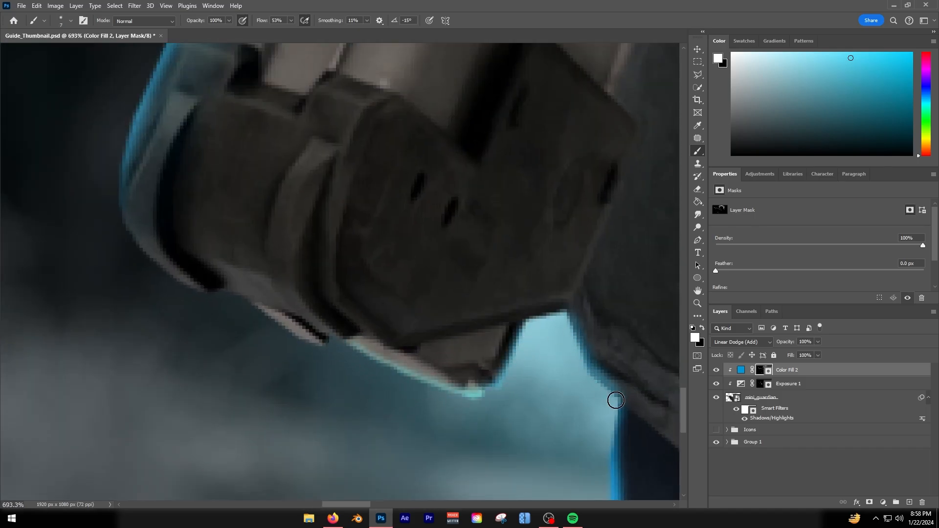
Enlarge the brush and paint a blue glow along the rear edge of the chain armband and sleeve.
{"action": "scroll", "coordinate": [400, 421], "scroll_direction": "down", "scroll_amount": 5}
{"action": "scroll", "coordinate": [400, 422], "scroll_direction": "down", "scroll_amount": 1}
{"action": "scroll", "coordinate": [599, 409], "scroll_direction": "up", "scroll_amount": 4}
{"action": "left_click_drag", "start_coordinate": [497, 399], "coordinate": [531, 398]}
{"action": "mouse_move", "coordinate": [489, 379]}
{"action": "left_mouse_down"}
{"action": "mouse_move", "coordinate": [469, 409]}
{"action": "mouse_move", "coordinate": [493, 240]}
{"action": "left_mouse_up"}
Adjust the brush size and paint a soft blue glow along the vest's rear shoulder edge.
{"action": "scroll", "coordinate": [487, 184], "scroll_direction": "down", "scroll_amount": 2}
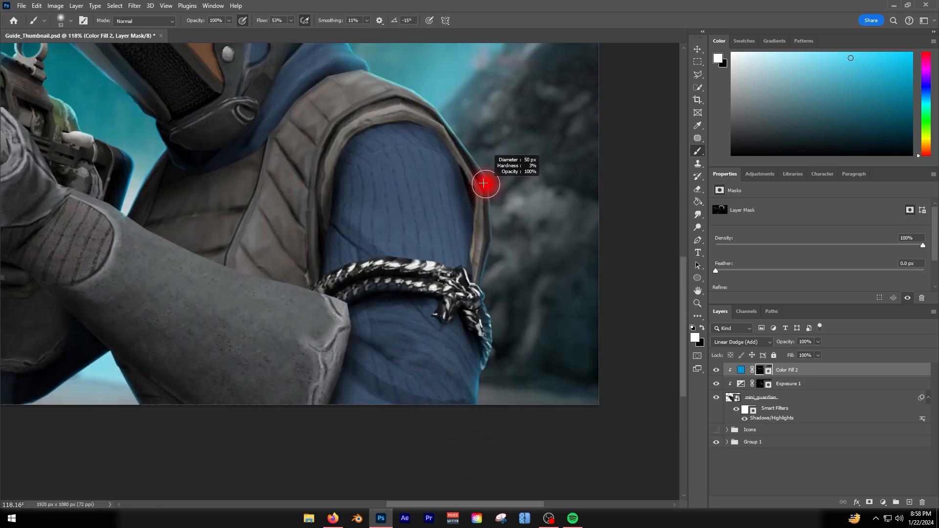
{"action": "scroll", "coordinate": [497, 245], "scroll_direction": "up", "scroll_amount": 2}
{"action": "left_click_drag", "start_coordinate": [538, 317], "coordinate": [510, 316]}
{"action": "scroll", "coordinate": [489, 115], "scroll_direction": "down", "scroll_amount": 3}
{"action": "scroll", "coordinate": [399, 201], "scroll_direction": "up", "scroll_amount": 2}
{"action": "mouse_move", "coordinate": [398, 201]}
{"action": "left_mouse_down"}
{"action": "mouse_move", "coordinate": [426, 200]}
{"action": "mouse_move", "coordinate": [476, 413]}
{"action": "left_mouse_up"}
Shrink the brush and add a blue glow along the lower edge of the dark sleeve beneath the rifle.
{"action": "scroll", "coordinate": [476, 413], "scroll_direction": "down", "scroll_amount": 2}
{"action": "scroll", "coordinate": [413, 453], "scroll_direction": "up", "scroll_amount": 3}
{"action": "left_click_drag", "start_coordinate": [413, 453], "coordinate": [405, 454]}
{"action": "left_click_drag", "start_coordinate": [392, 400], "coordinate": [435, 413]}
{"action": "left_click_drag", "start_coordinate": [440, 482], "coordinate": [595, 470]}
Paint blue rims around the open vent in the handguard and the small gap beside the gas block.
{"action": "scroll", "coordinate": [533, 433], "scroll_direction": "down", "scroll_amount": 4}
{"action": "scroll", "coordinate": [147, 223], "scroll_direction": "up", "scroll_amount": 2}
{"action": "scroll", "coordinate": [194, 267], "scroll_direction": "down", "scroll_amount": 1}
{"action": "scroll", "coordinate": [194, 267], "scroll_direction": "up", "scroll_amount": 7}
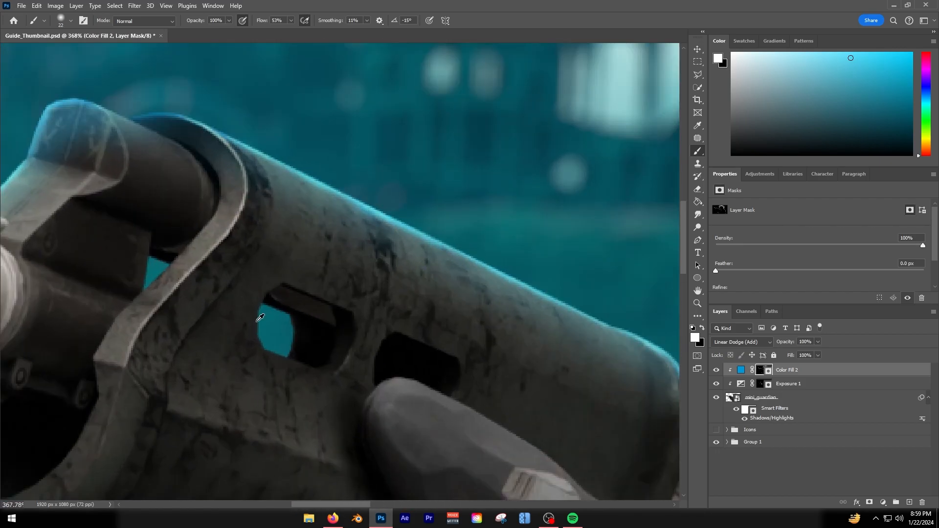
{"action": "left_click_drag", "start_coordinate": [261, 301], "coordinate": [296, 358]}
{"action": "left_click_drag", "start_coordinate": [110, 276], "coordinate": [108, 275]}
{"action": "mouse_move", "coordinate": [138, 244]}
{"action": "left_mouse_down"}
{"action": "mouse_move", "coordinate": [109, 272]}
{"action": "mouse_move", "coordinate": [141, 242]}
{"action": "left_mouse_up"}
{"action": "left_click_drag", "start_coordinate": [108, 269], "coordinate": [158, 252]}
{"action": "left_click_drag", "start_coordinate": [108, 249], "coordinate": [97, 280]}
Set the brush to 30 px for widening the blue glow on the handguard's front lip.
{"action": "scroll", "coordinate": [84, 299], "scroll_direction": "down", "scroll_amount": 6}
{"action": "scroll", "coordinate": [252, 219], "scroll_direction": "up", "scroll_amount": 5}
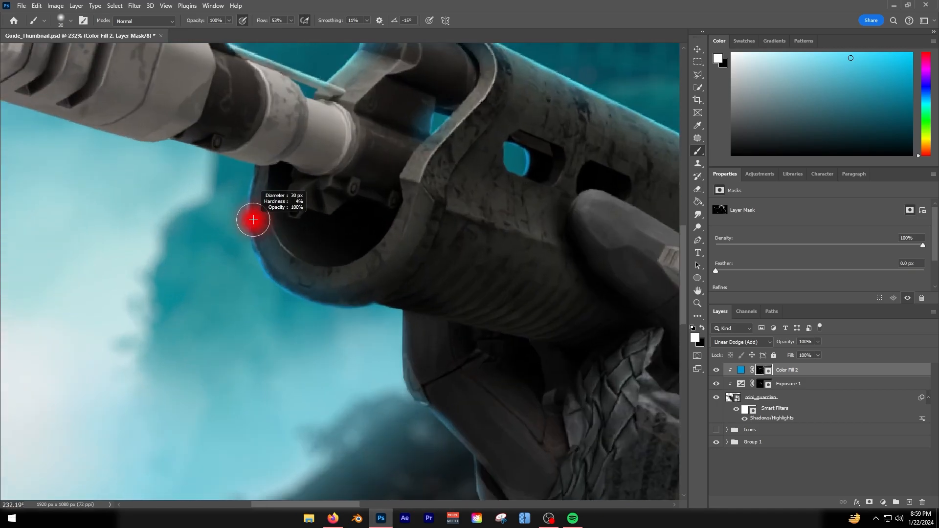
Paint blue rim light on the Color Fill 2 mask along the handguard's front rim and the muzzle's outer edge.
{"action": "left_click_drag", "start_coordinate": [252, 218], "coordinate": [237, 220]}
{"action": "left_click_drag", "start_coordinate": [243, 185], "coordinate": [260, 296]}
{"action": "scroll", "coordinate": [259, 296], "scroll_direction": "down", "scroll_amount": 3}
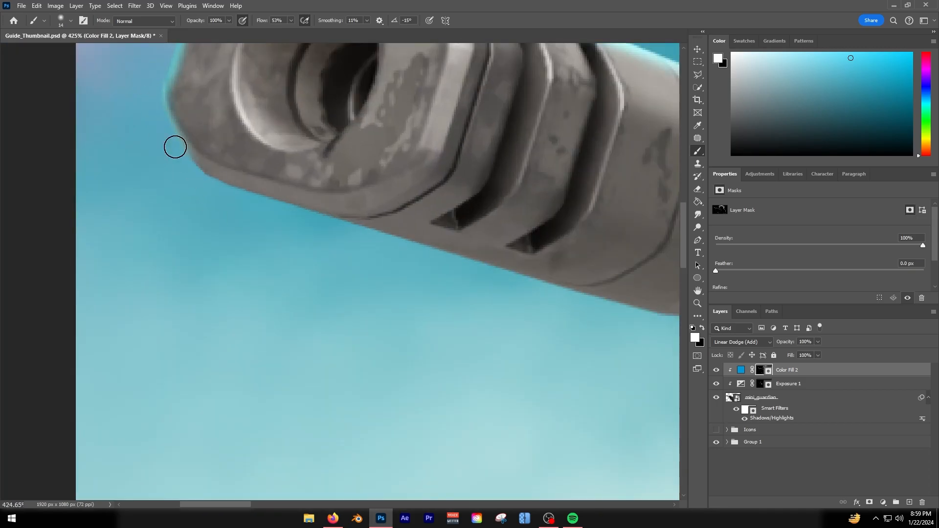
{"action": "scroll", "coordinate": [152, 73], "scroll_direction": "down", "scroll_amount": 4}
{"action": "scroll", "coordinate": [227, 370], "scroll_direction": "up", "scroll_amount": 2}
{"action": "scroll", "coordinate": [227, 370], "scroll_direction": "down", "scroll_amount": 3}
Paint fine blue rim light along the rifle's edges and around its ring sight.
{"action": "scroll", "coordinate": [318, 371], "scroll_direction": "up", "scroll_amount": 5}
{"action": "left_click_drag", "start_coordinate": [134, 383], "coordinate": [132, 384]}
{"action": "left_click_drag", "start_coordinate": [210, 291], "coordinate": [471, 425]}
{"action": "scroll", "coordinate": [573, 435], "scroll_direction": "up", "scroll_amount": 5}
{"action": "left_click_drag", "start_coordinate": [590, 423], "coordinate": [583, 423]}
{"action": "left_click_drag", "start_coordinate": [601, 470], "coordinate": [473, 460]}
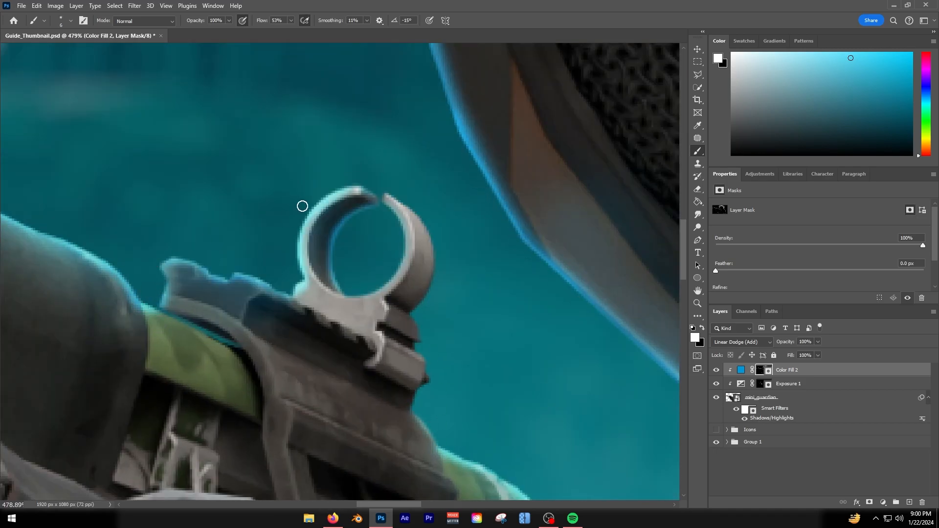
Paint thin blue rim light along the edges of the triangular gap beneath the character's arm.
{"action": "scroll", "coordinate": [287, 296], "scroll_direction": "down", "scroll_amount": 12}
{"action": "scroll", "coordinate": [356, 495], "scroll_direction": "up", "scroll_amount": 10}
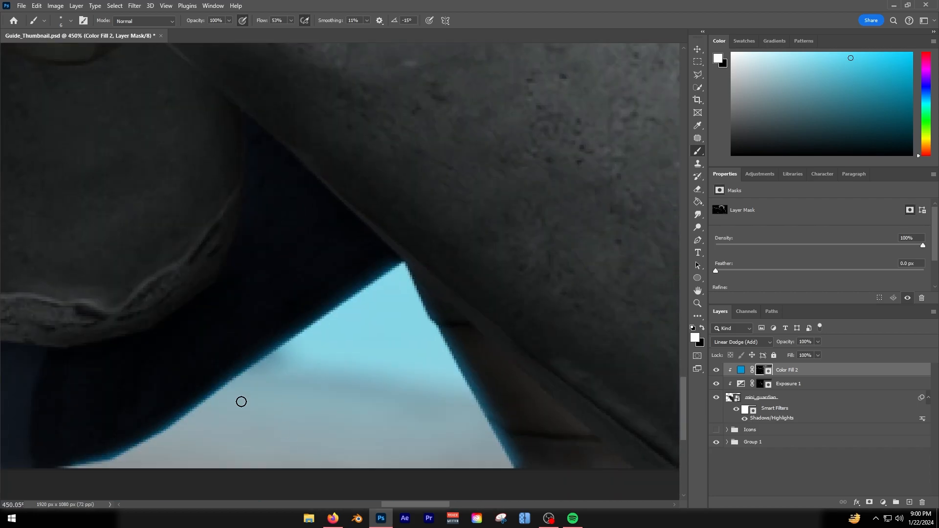
{"action": "mouse_move", "coordinate": [138, 450]}
{"action": "left_mouse_down"}
{"action": "mouse_move", "coordinate": [398, 269]}
{"action": "mouse_move", "coordinate": [518, 480]}
{"action": "left_mouse_up"}
Paint blue rim light along the rifle stock and the edge of the vest facing it.
{"action": "scroll", "coordinate": [450, 361], "scroll_direction": "down", "scroll_amount": 12}
{"action": "scroll", "coordinate": [327, 288], "scroll_direction": "up", "scroll_amount": 4}
{"action": "mouse_move", "coordinate": [288, 361]}
{"action": "left_mouse_down"}
{"action": "mouse_move", "coordinate": [365, 195]}
{"action": "mouse_move", "coordinate": [426, 117]}
{"action": "left_mouse_up"}
{"action": "scroll", "coordinate": [394, 294], "scroll_direction": "down", "scroll_amount": 7}
{"action": "scroll", "coordinate": [275, 223], "scroll_direction": "up", "scroll_amount": 2}
{"action": "right_click", "coordinate": [275, 228], "text": "alt"}
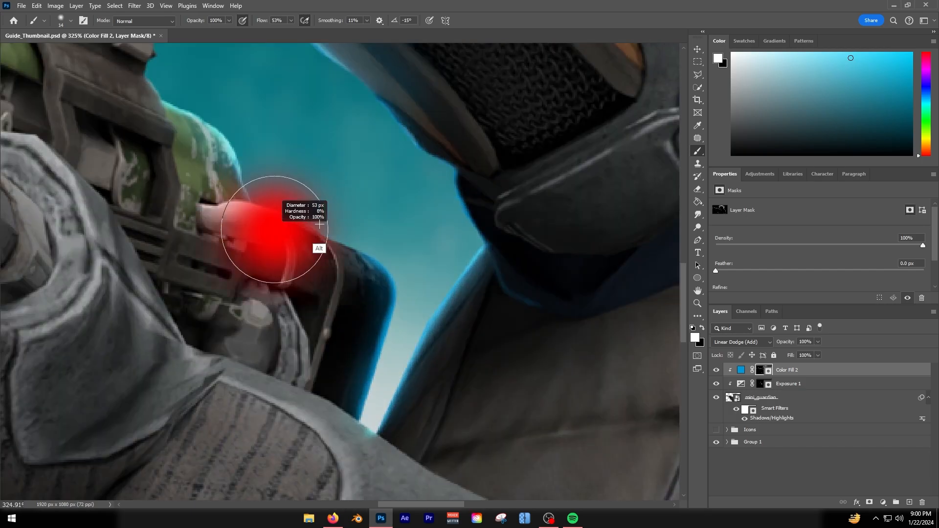
{"action": "scroll", "coordinate": [245, 350], "scroll_direction": "up", "scroll_amount": 5}
{"action": "scroll", "coordinate": [317, 279], "scroll_direction": "down", "scroll_amount": 6}
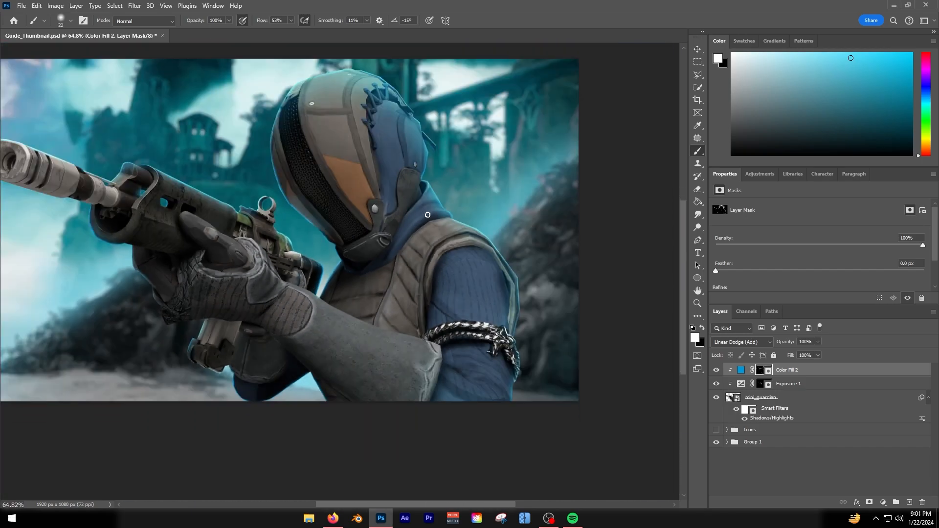
Paint thin blue rim light along the hood's folded collar behind the helmet, undoing misplaced strokes.
{"action": "scroll", "coordinate": [418, 233], "scroll_direction": "up", "scroll_amount": 3}
{"action": "scroll", "coordinate": [419, 230], "scroll_direction": "up", "scroll_amount": 3}
{"action": "left_click_drag", "start_coordinate": [425, 218], "coordinate": [424, 318]}
{"action": "right_click", "coordinate": [427, 320], "text": "alt"}
{"action": "right_click", "coordinate": [480, 118], "text": "alt"}
{"action": "scroll", "coordinate": [483, 164], "scroll_direction": "up", "scroll_amount": 2}
{"action": "key", "text": "ctrl+z"}
{"action": "mouse_move", "coordinate": [507, 129]}
{"action": "left_mouse_down"}
{"action": "mouse_move", "coordinate": [384, 389]}
{"action": "mouse_move", "coordinate": [354, 406]}
{"action": "mouse_move", "coordinate": [338, 434]}
{"action": "mouse_move", "coordinate": [464, 293]}
{"action": "mouse_move", "coordinate": [401, 375]}
{"action": "left_mouse_up"}
{"action": "scroll", "coordinate": [383, 391], "scroll_direction": "down", "scroll_amount": 1}
{"action": "key", "text": "ctrl+z"}
{"action": "key", "text": "]"}
{"action": "key", "text": "]"}
{"action": "key", "text": "]"}
{"action": "key", "text": "]"}
{"action": "key", "text": "ctrl+z"}
{"action": "mouse_move", "coordinate": [360, 424]}
{"action": "left_mouse_down"}
{"action": "mouse_move", "coordinate": [431, 340]}
{"action": "mouse_move", "coordinate": [408, 370]}
{"action": "left_mouse_up"}
{"action": "key", "text": "["}
{"action": "key", "text": "["}
{"action": "key", "text": "["}
{"action": "key", "text": "["}
{"action": "key", "text": "["}
{"action": "scroll", "coordinate": [441, 279], "scroll_direction": "up", "scroll_amount": 1}
{"action": "key", "text": "ctrl+z"}
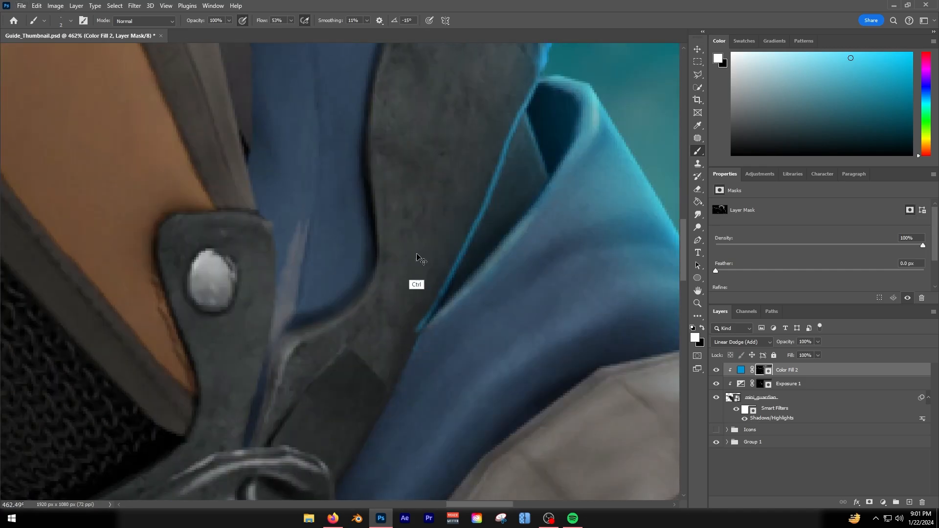
Refine the hood's rim light on the mask with larger brushes, alternating between black and white.
{"action": "key", "text": "]"}
{"action": "key", "text": "]"}
{"action": "key", "text": "]"}
{"action": "key", "text": "]"}
{"action": "key", "text": "]"}
{"action": "key", "text": "]"}
{"action": "key", "text": "]"}
{"action": "key", "text": "]"}
{"action": "key", "text": "]"}
{"action": "key", "text": "]"}
{"action": "key", "text": "x"}
{"action": "key", "text": "]"}
{"action": "mouse_move", "coordinate": [264, 20]}
{"action": "left_mouse_down"}
{"action": "mouse_move", "coordinate": [251, 22]}
{"action": "mouse_move", "coordinate": [295, 18]}
{"action": "mouse_move", "coordinate": [281, 35]}
{"action": "left_mouse_up"}
{"action": "scroll", "coordinate": [421, 306], "scroll_direction": "down", "scroll_amount": 10}
{"action": "scroll", "coordinate": [388, 284], "scroll_direction": "up", "scroll_amount": 8}
{"action": "key", "text": "]"}
{"action": "key", "text": "]"}
{"action": "key", "text": "x"}
{"action": "left_click", "coordinate": [292, 20]}
{"action": "left_click", "coordinate": [386, 371]}
{"action": "key", "text": "]"}
{"action": "key", "text": "]"}
{"action": "left_click_drag", "start_coordinate": [482, 149], "coordinate": [477, 179]}
Set the brush flow to 48% and paint fine blue highlights around the back of the hood with a small brush.
{"action": "key", "text": "["}
{"action": "key", "text": "["}
{"action": "key", "text": "["}
{"action": "key", "text": "["}
{"action": "key", "text": "["}
{"action": "key", "text": "["}
{"action": "key", "text": "["}
{"action": "key", "text": "["}
{"action": "key", "text": "["}
{"action": "key", "text": "["}
{"action": "key", "text": "["}
{"action": "key", "text": "["}
{"action": "key", "text": "["}
{"action": "key", "text": "["}
{"action": "key", "text": "["}
{"action": "scroll", "coordinate": [398, 337], "scroll_direction": "down", "scroll_amount": 12}
{"action": "scroll", "coordinate": [328, 220], "scroll_direction": "up", "scroll_amount": 7}
{"action": "scroll", "coordinate": [358, 306], "scroll_direction": "up", "scroll_amount": 3}
{"action": "key", "text": "shift+4"}
{"action": "key", "text": "shift+8"}
{"action": "key", "text": "]"}
{"action": "scroll", "coordinate": [350, 309], "scroll_direction": "up", "scroll_amount": 3}
{"action": "key", "text": "ctrl+z"}
{"action": "left_click_drag", "start_coordinate": [343, 295], "coordinate": [319, 235]}
{"action": "left_click_drag", "start_coordinate": [302, 193], "coordinate": [355, 340]}
{"action": "left_click_drag", "start_coordinate": [300, 88], "coordinate": [341, 180]}
{"action": "scroll", "coordinate": [208, 220], "scroll_direction": "down", "scroll_amount": 8}
{"action": "scroll", "coordinate": [228, 184], "scroll_direction": "up", "scroll_amount": 6}
{"action": "scroll", "coordinate": [231, 180], "scroll_direction": "up", "scroll_amount": 2}
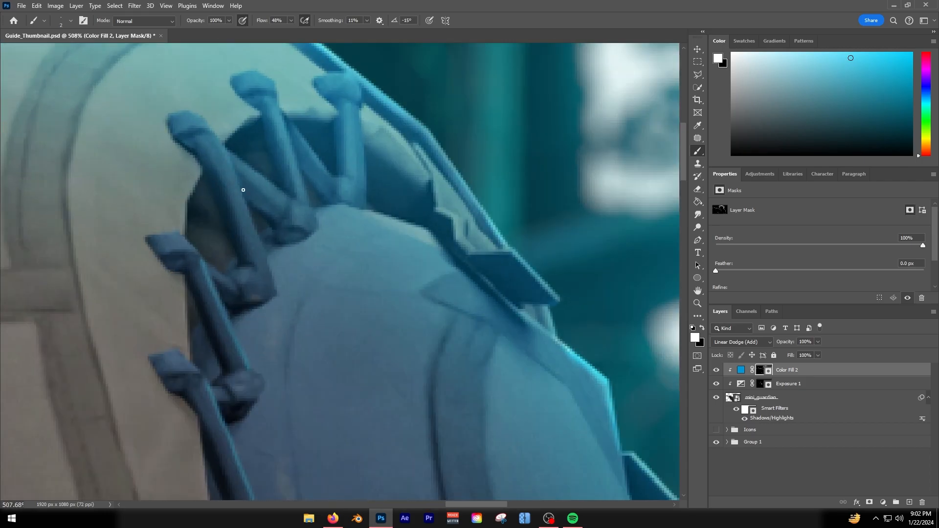
Paint blue highlights along the upper laces of the hood.
{"action": "left_click_drag", "start_coordinate": [214, 129], "coordinate": [274, 288]}
{"action": "mouse_move", "coordinate": [306, 206]}
{"action": "left_mouse_down"}
{"action": "mouse_move", "coordinate": [277, 93]}
{"action": "mouse_move", "coordinate": [294, 188]}
{"action": "left_mouse_up"}
{"action": "key", "text": "]"}
{"action": "key", "text": "]"}
{"action": "key", "text": "]"}
{"action": "key", "text": "]"}
{"action": "key", "text": "]"}
{"action": "left_click_drag", "start_coordinate": [351, 164], "coordinate": [351, 121]}
Paint thin blue highlights along the middle laces of the hood with a smaller brush.
{"action": "key", "text": "["}
{"action": "key", "text": "["}
{"action": "key", "text": "["}
{"action": "left_click_drag", "start_coordinate": [204, 259], "coordinate": [235, 285]}
{"action": "left_click_drag", "start_coordinate": [247, 363], "coordinate": [204, 262]}
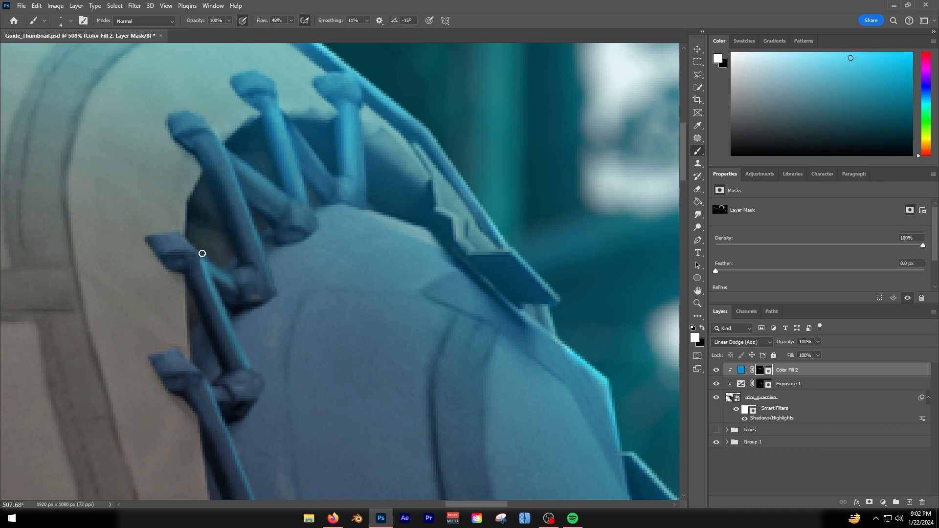
Continue the blue highlights down the hood's lower laces.
{"action": "scroll", "coordinate": [193, 306], "scroll_direction": "down", "scroll_amount": 2}
{"action": "left_click_drag", "start_coordinate": [218, 495], "coordinate": [256, 392]}
{"action": "left_click_drag", "start_coordinate": [245, 270], "coordinate": [274, 359]}
{"action": "mouse_move", "coordinate": [254, 218]}
{"action": "left_mouse_down"}
{"action": "mouse_move", "coordinate": [262, 235]}
{"action": "mouse_move", "coordinate": [254, 243]}
{"action": "left_mouse_up"}
{"action": "scroll", "coordinate": [269, 188], "scroll_direction": "down", "scroll_amount": 2}
{"action": "scroll", "coordinate": [268, 187], "scroll_direction": "down", "scroll_amount": 6}
{"action": "scroll", "coordinate": [258, 249], "scroll_direction": "up", "scroll_amount": 9}
Add close-up blue highlight strokes to the edges of the hood's laces.
{"action": "left_click_drag", "start_coordinate": [182, 168], "coordinate": [215, 286]}
{"action": "left_click_drag", "start_coordinate": [206, 127], "coordinate": [243, 93]}
{"action": "left_click_drag", "start_coordinate": [128, 283], "coordinate": [152, 186]}
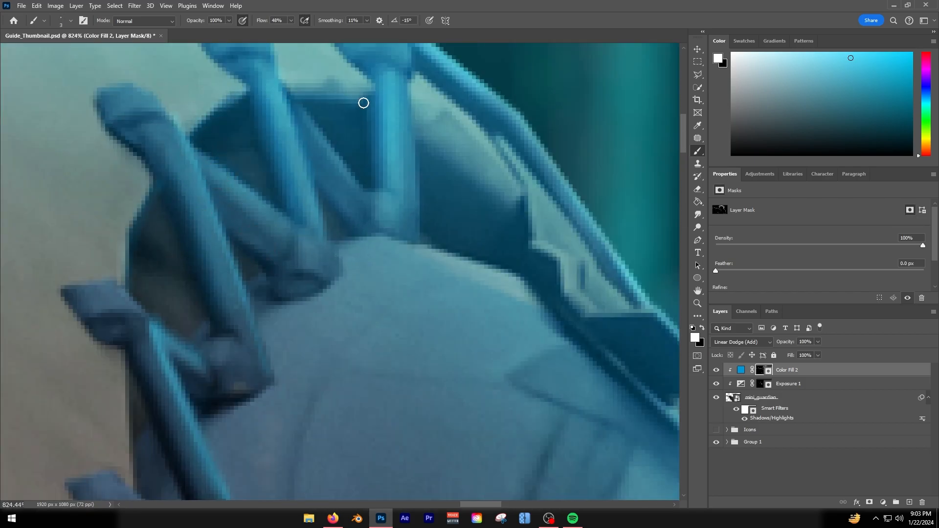
Paint a broad, soft blue glow along the shoulder and upper arm with a 152 px brush.
{"action": "scroll", "coordinate": [363, 103], "scroll_direction": "down", "scroll_amount": 10}
{"action": "scroll", "coordinate": [331, 465], "scroll_direction": "down", "scroll_amount": 2}
{"action": "scroll", "coordinate": [328, 460], "scroll_direction": "up", "scroll_amount": 3}
{"action": "scroll", "coordinate": [166, 379], "scroll_direction": "down", "scroll_amount": 4}
{"action": "scroll", "coordinate": [245, 316], "scroll_direction": "up", "scroll_amount": 9}
{"action": "scroll", "coordinate": [369, 343], "scroll_direction": "down", "scroll_amount": 1}
{"action": "left_click_drag", "start_coordinate": [369, 343], "coordinate": [385, 344]}
{"action": "scroll", "coordinate": [308, 249], "scroll_direction": "down", "scroll_amount": 6}
{"action": "left_click_drag", "start_coordinate": [218, 186], "coordinate": [285, 187]}
{"action": "left_click_drag", "start_coordinate": [285, 186], "coordinate": [284, 241]}
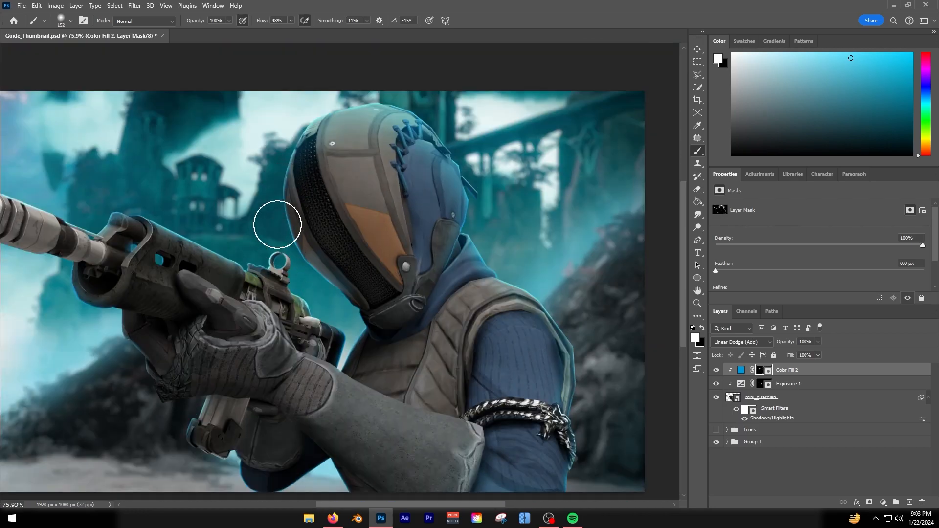
{"action": "left_click_drag", "start_coordinate": [494, 282], "coordinate": [575, 468]}
{"action": "scroll", "coordinate": [582, 359], "scroll_direction": "up", "scroll_amount": 5}
Paint white on the Exposure 1 layer's mask along the outer arm edge to brighten it.
{"action": "left_click", "coordinate": [761, 384]}
{"action": "mouse_move", "coordinate": [604, 362]}
{"action": "left_mouse_down"}
{"action": "mouse_move", "coordinate": [548, 353]}
{"action": "mouse_move", "coordinate": [536, 465]}
{"action": "left_mouse_up"}
{"action": "scroll", "coordinate": [544, 352], "scroll_direction": "up", "scroll_amount": 3}
{"action": "scroll", "coordinate": [519, 369], "scroll_direction": "down", "scroll_amount": 5}
{"action": "scroll", "coordinate": [519, 368], "scroll_direction": "down", "scroll_amount": 8}
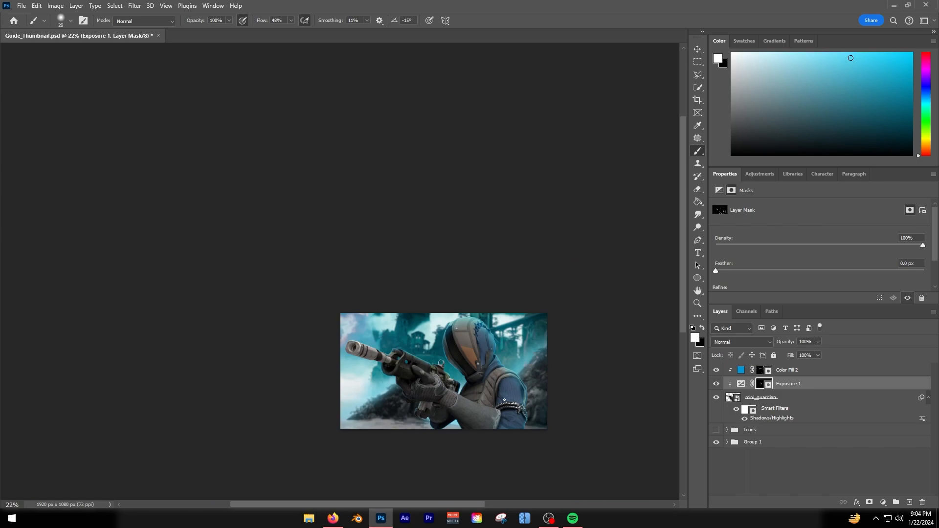
{"action": "scroll", "coordinate": [427, 359], "scroll_direction": "up", "scroll_amount": 4}
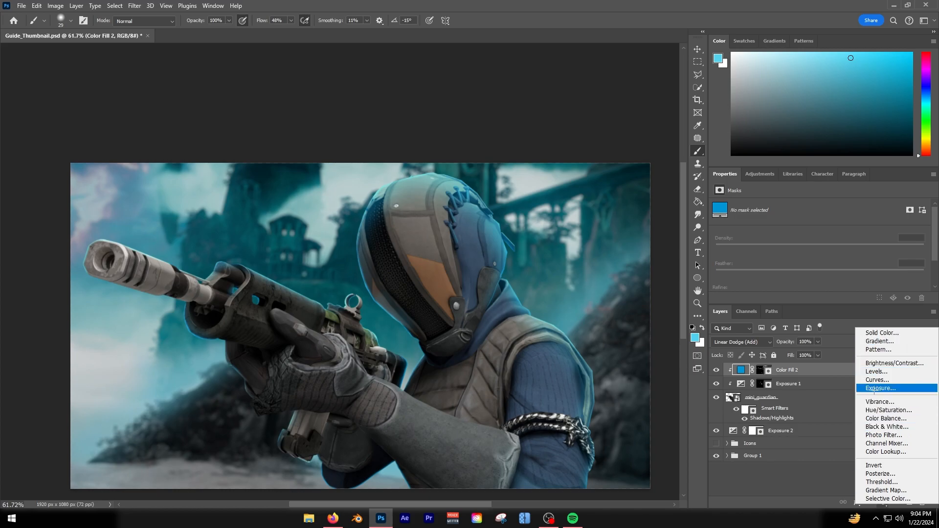
Add a clipped Exposure adjustment layer above Color Fill 2 and replace its mask with a copy of Color Fill 2's mask.
{"action": "left_click", "coordinate": [877, 389]}
{"action": "left_click", "coordinate": [780, 374], "text": "alt"}
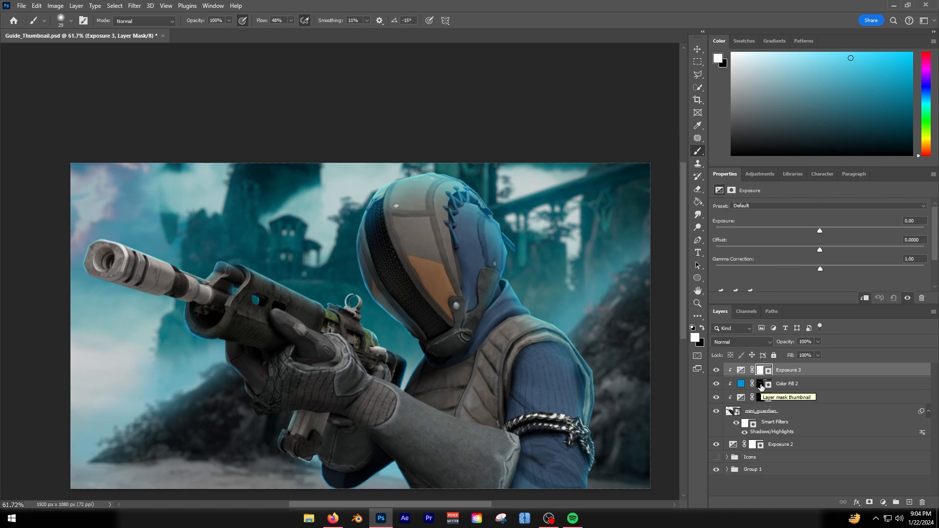
{"action": "left_click_drag", "start_coordinate": [761, 386], "coordinate": [763, 376]}
{"action": "left_click", "coordinate": [435, 193]}
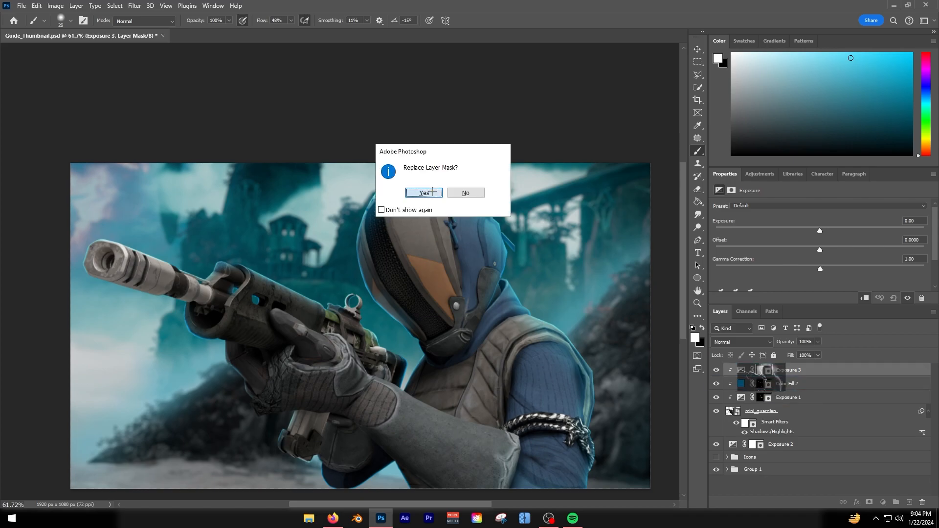
Set the Exposure 3 adjustment to exposure +0.81 and gamma correction 1.06.
{"action": "scroll", "coordinate": [419, 288], "scroll_direction": "up", "scroll_amount": 1}
{"action": "left_click", "coordinate": [740, 370]}
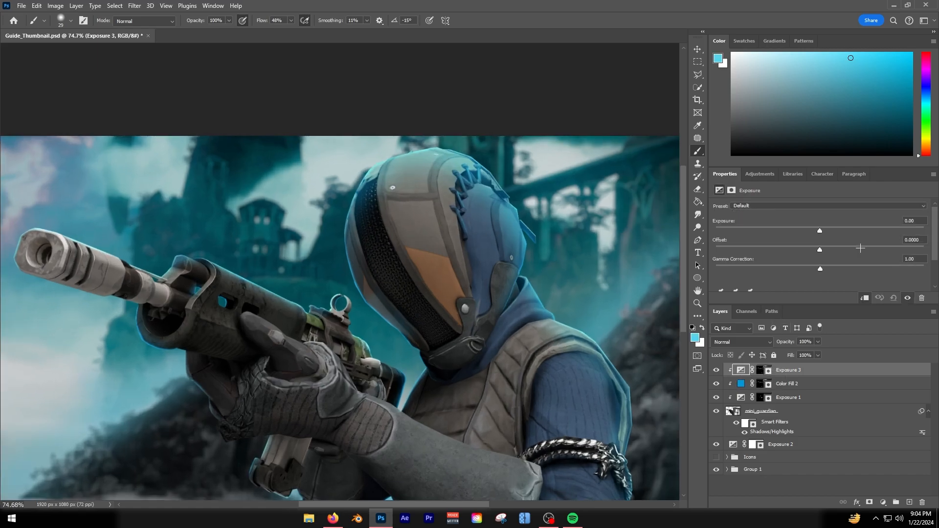
{"action": "mouse_move", "coordinate": [822, 231]}
{"action": "left_mouse_down"}
{"action": "mouse_move", "coordinate": [843, 232]}
{"action": "mouse_move", "coordinate": [833, 233]}
{"action": "left_mouse_up"}
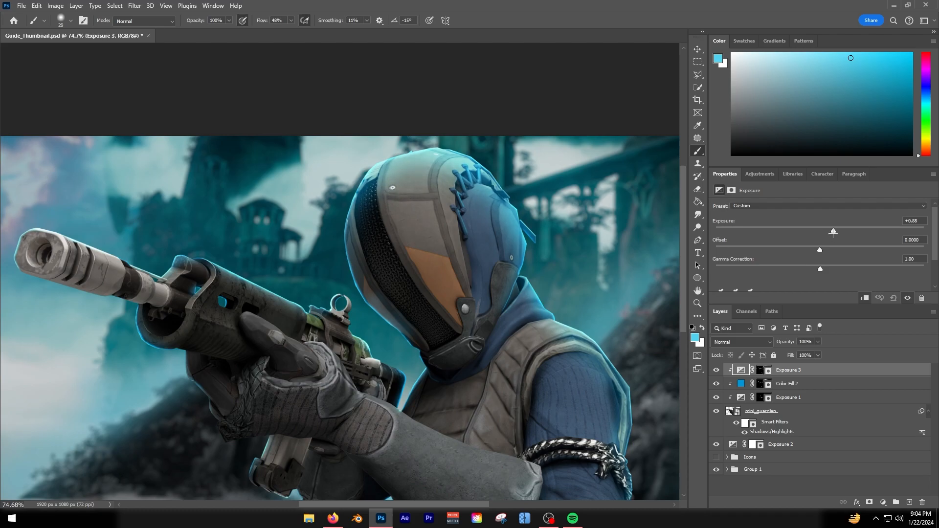
{"action": "left_click_drag", "start_coordinate": [824, 269], "coordinate": [819, 270]}
{"action": "key", "text": "v"}
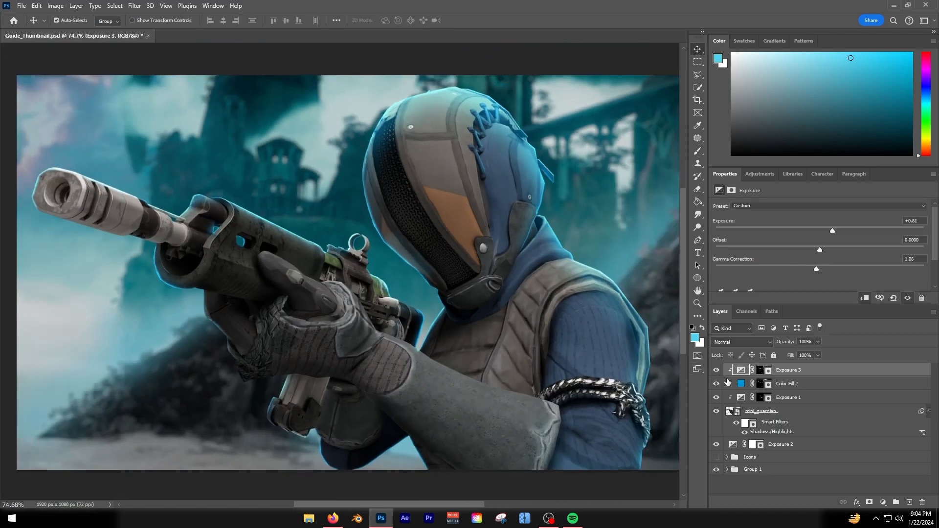
Select the Color Fill 2 layer and open its layer options.
{"action": "left_click", "coordinate": [741, 387]}
{"action": "right_click", "coordinate": [742, 388]}
{"action": "left_click", "coordinate": [766, 195]}
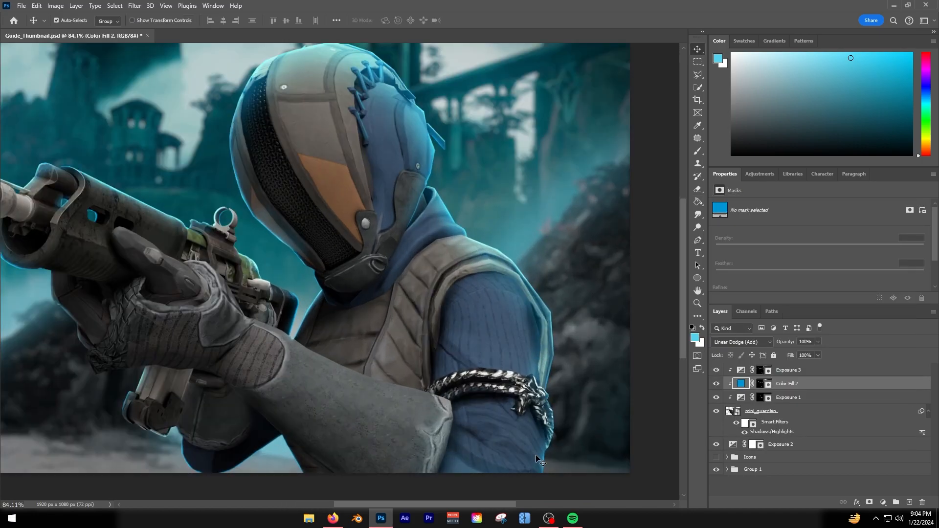
Examine the rim lighting on the helmet, shoulder and arm, and in the full composition.
{"action": "scroll", "coordinate": [310, 175], "scroll_direction": "up", "scroll_amount": 2}
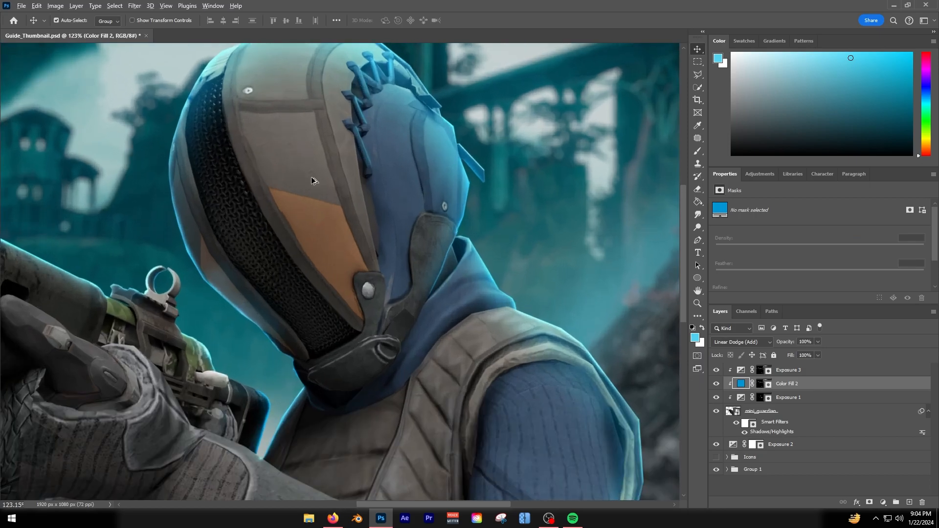
{"action": "scroll", "coordinate": [512, 259], "scroll_direction": "up", "scroll_amount": 4}
{"action": "scroll", "coordinate": [562, 411], "scroll_direction": "down", "scroll_amount": 1}
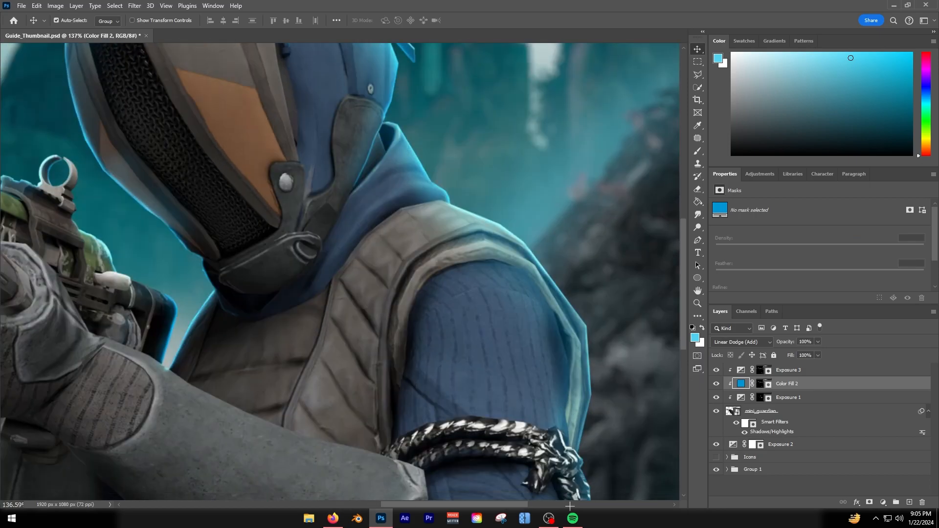
{"action": "scroll", "coordinate": [389, 264], "scroll_direction": "down", "scroll_amount": 6}
{"action": "scroll", "coordinate": [477, 505], "scroll_direction": "down", "scroll_amount": 2}
{"action": "left_click_drag", "start_coordinate": [476, 505], "coordinate": [450, 504]}
{"action": "scroll", "coordinate": [313, 338], "scroll_direction": "up", "scroll_amount": 1}
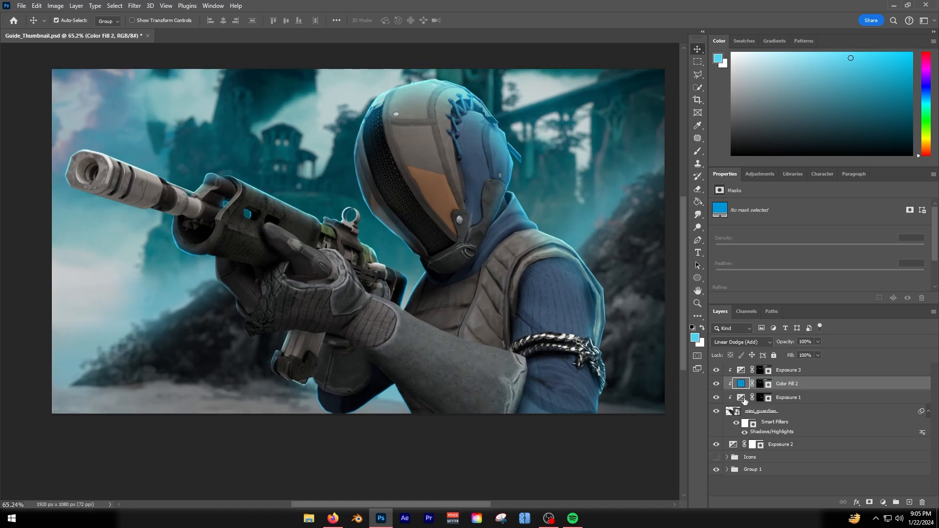
Split the underlying-layer black Blend If slider of Color Fill 2 slightly so the fill fades in dark areas, and apply it.
{"action": "right_click", "coordinate": [739, 387]}
{"action": "left_click", "coordinate": [444, 193]}
{"action": "left_click_drag", "start_coordinate": [583, 205], "coordinate": [69, 131]}
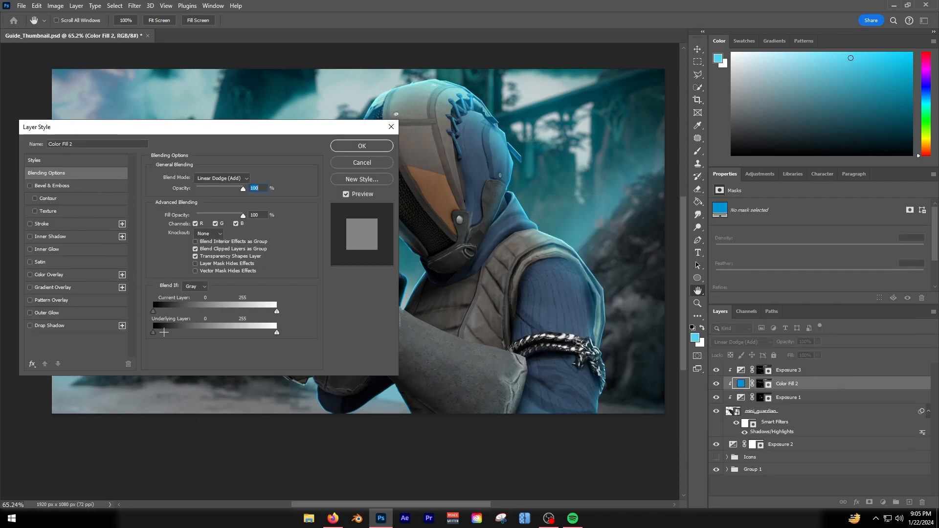
{"action": "key", "text": "alt"}
{"action": "left_click_drag", "start_coordinate": [155, 334], "coordinate": [173, 333]}
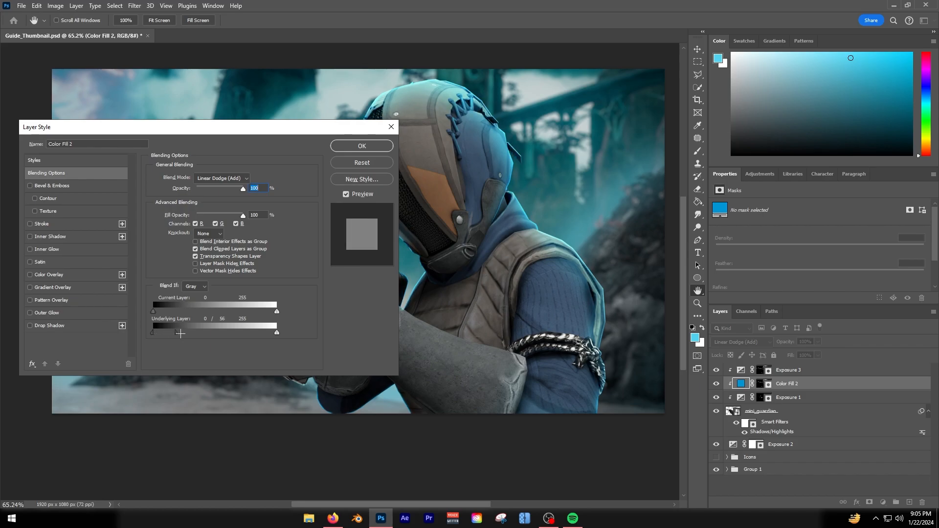
{"action": "left_click_drag", "start_coordinate": [184, 127], "coordinate": [178, 254]}
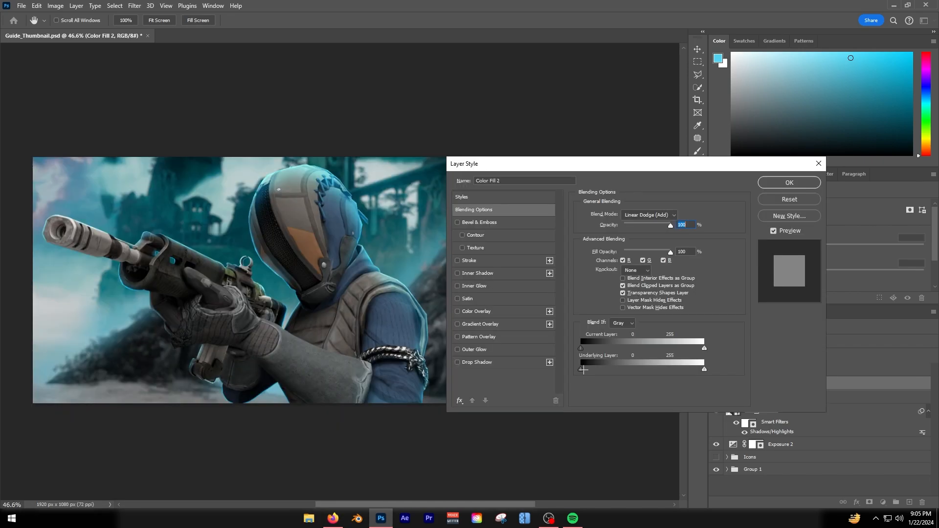
{"action": "mouse_move", "coordinate": [582, 369]}
{"action": "left_mouse_down"}
{"action": "mouse_move", "coordinate": [633, 366]}
{"action": "mouse_move", "coordinate": [585, 368]}
{"action": "left_mouse_up"}
{"action": "left_click", "coordinate": [790, 183]}
Brush faint light into Color Fill 2's mask around the gloved hand and rifle, using white at 3% flow.
{"action": "scroll", "coordinate": [206, 399], "scroll_direction": "up", "scroll_amount": 6}
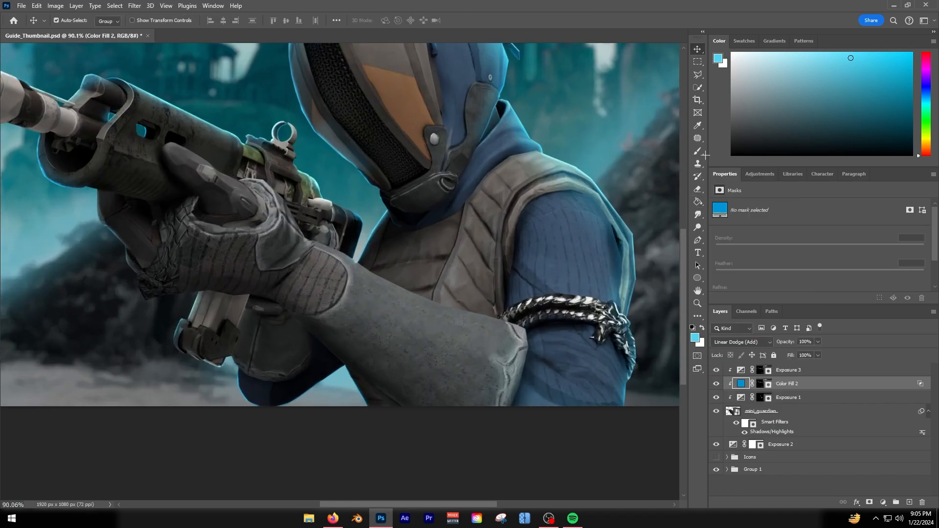
{"action": "left_click", "coordinate": [699, 152]}
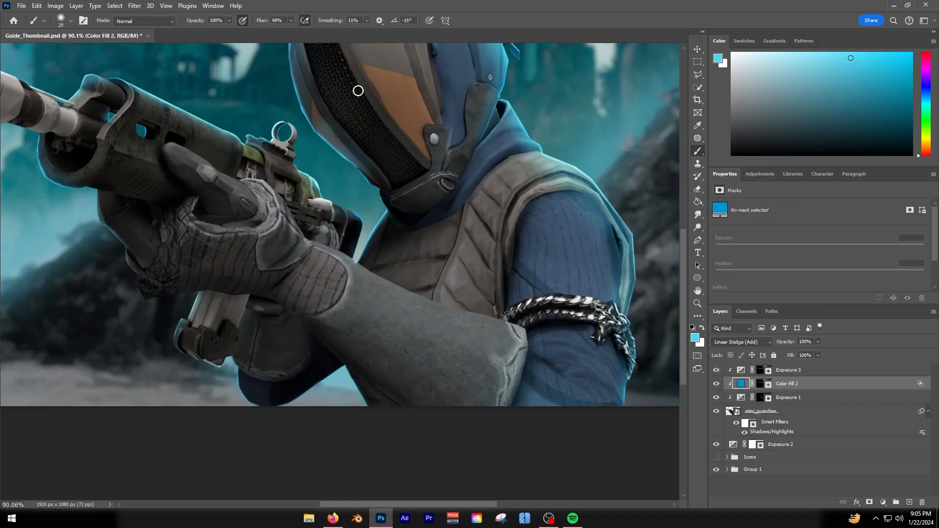
{"action": "scroll", "coordinate": [239, 210], "scroll_direction": "up", "scroll_amount": 5}
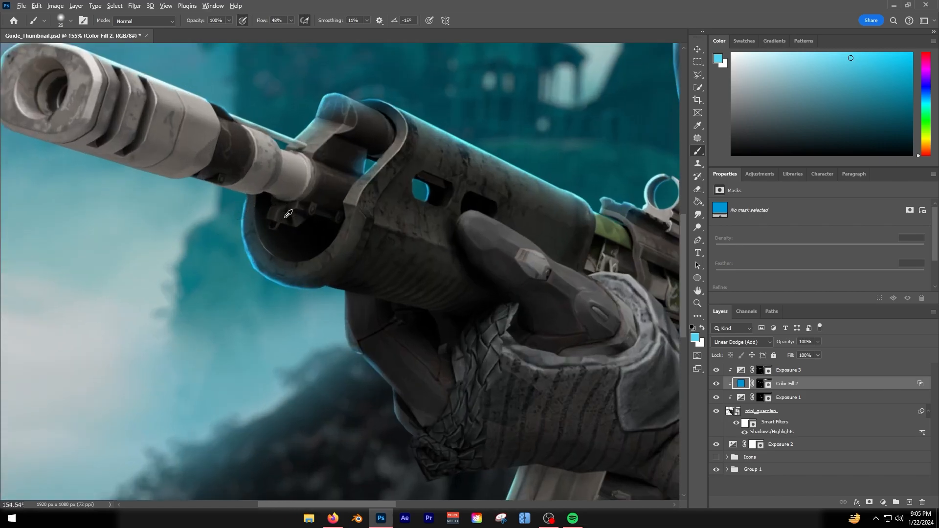
{"action": "scroll", "coordinate": [287, 208], "scroll_direction": "down", "scroll_amount": 3}
{"action": "left_click", "coordinate": [290, 20]}
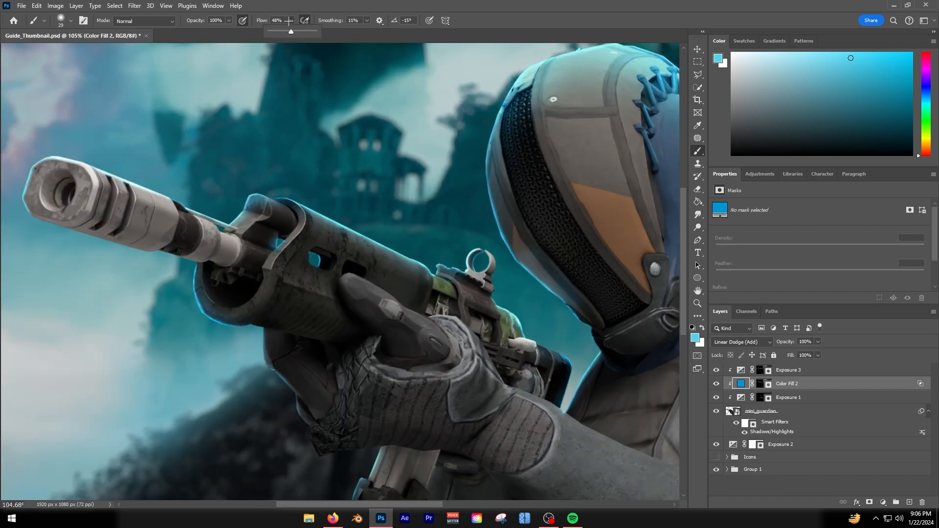
{"action": "scroll", "coordinate": [269, 267], "scroll_direction": "down", "scroll_amount": 4}
{"action": "scroll", "coordinate": [406, 440], "scroll_direction": "up", "scroll_amount": 12}
{"action": "scroll", "coordinate": [235, 370], "scroll_direction": "down", "scroll_amount": 5}
{"action": "scroll", "coordinate": [216, 372], "scroll_direction": "down", "scroll_amount": 5}
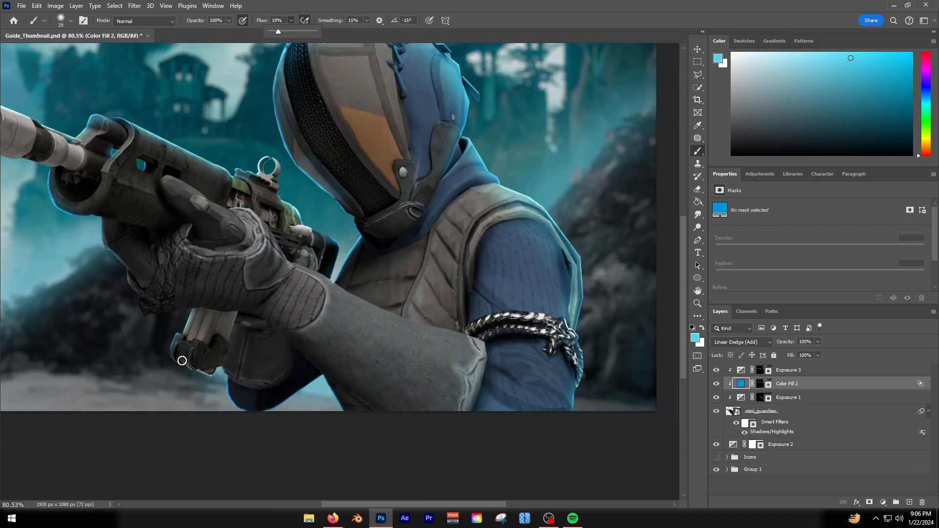
{"action": "scroll", "coordinate": [563, 385], "scroll_direction": "up", "scroll_amount": 5}
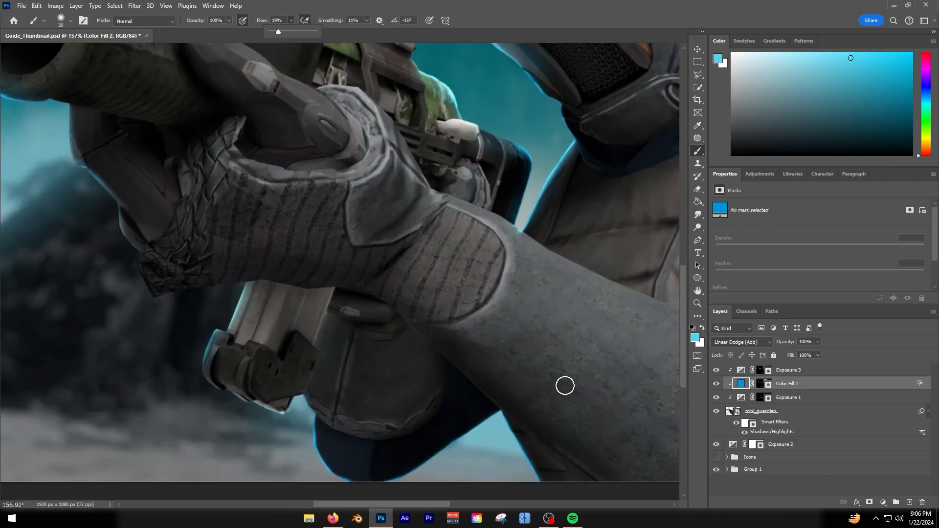
{"action": "left_click", "coordinate": [763, 389]}
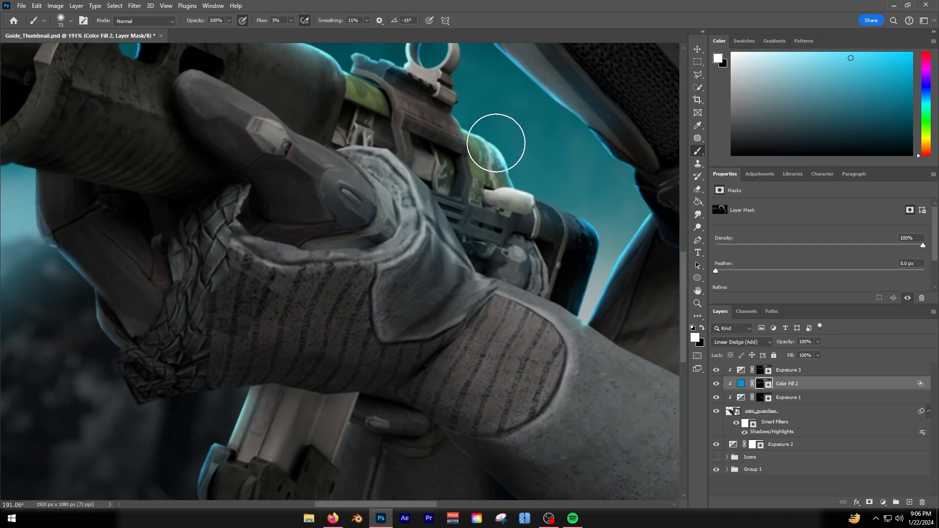
{"action": "scroll", "coordinate": [439, 153], "scroll_direction": "down", "scroll_amount": 4}
{"action": "scroll", "coordinate": [231, 125], "scroll_direction": "up", "scroll_amount": 2}
{"action": "scroll", "coordinate": [231, 125], "scroll_direction": "up", "scroll_amount": 2}
{"action": "scroll", "coordinate": [237, 281], "scroll_direction": "down", "scroll_amount": 8}
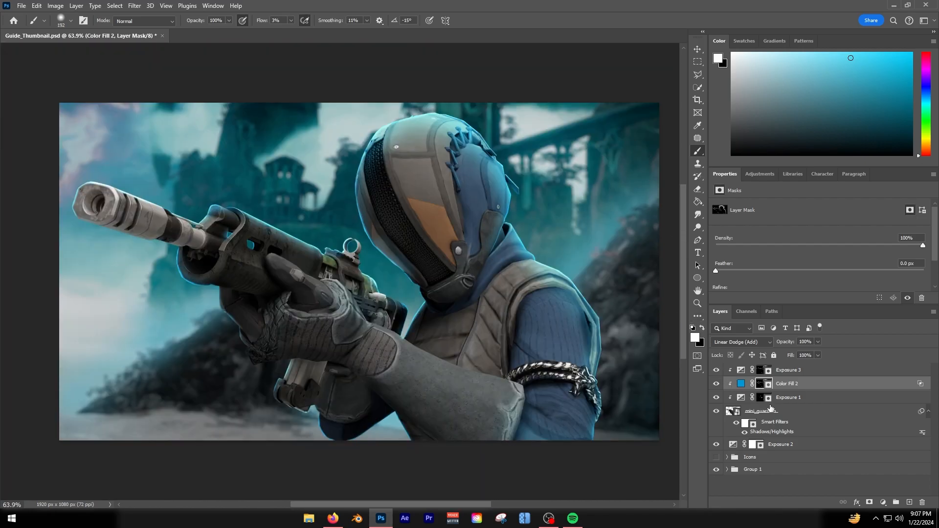
Open the blending options of the mini_guardian layer with the character kept in view.
{"action": "left_click", "coordinate": [776, 411]}
{"action": "right_click", "coordinate": [775, 411]}
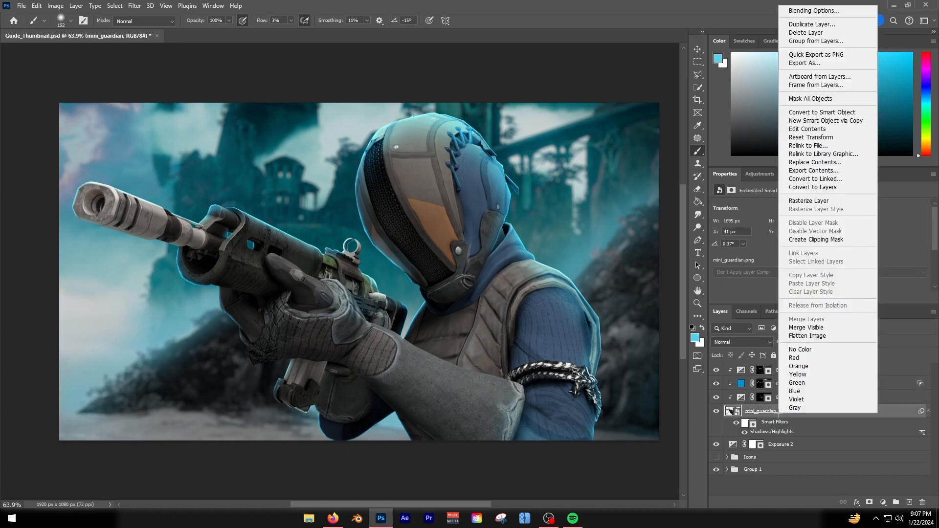
{"action": "left_click", "coordinate": [807, 17]}
{"action": "left_click_drag", "start_coordinate": [503, 160], "coordinate": [650, 168]}
Try a black drop shadow on mini_guardian with 30% opacity, 3 px distance and 4 px size.
{"action": "left_click", "coordinate": [604, 367]}
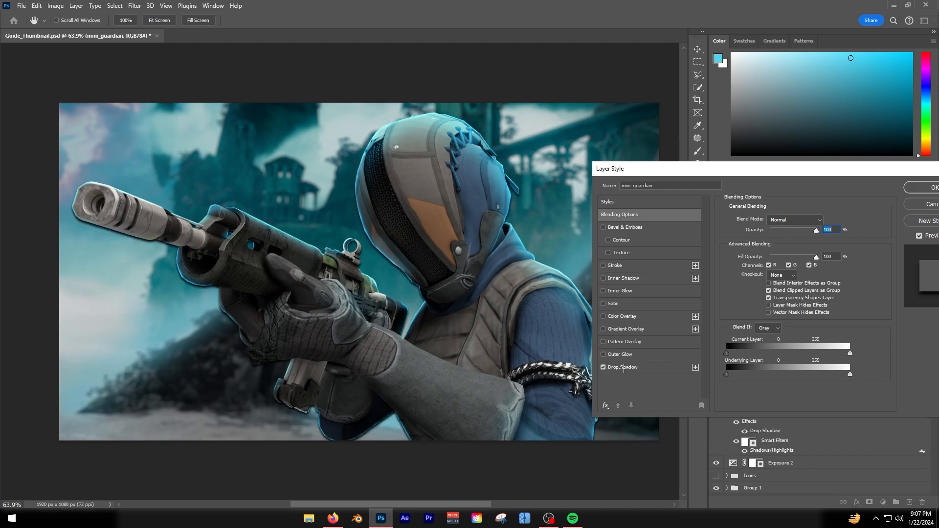
{"action": "left_click", "coordinate": [622, 367]}
{"action": "left_click_drag", "start_coordinate": [764, 264], "coordinate": [763, 285]}
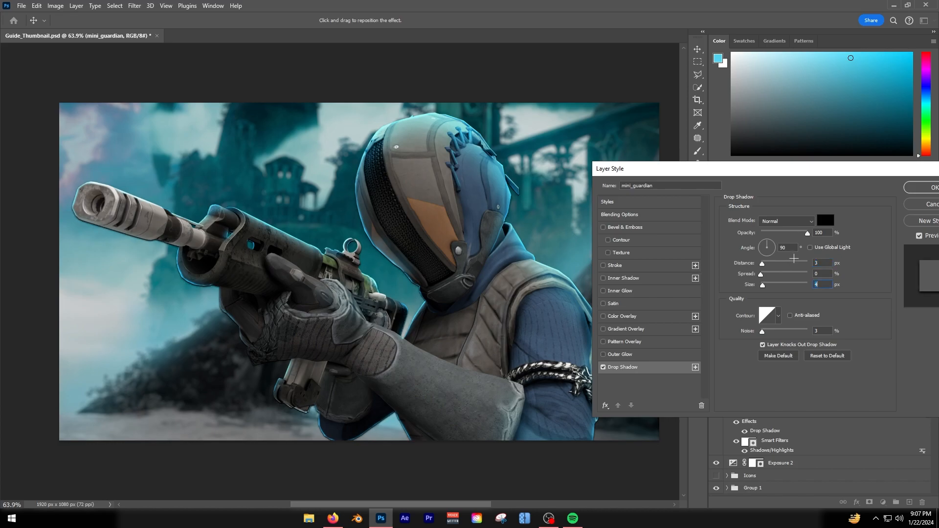
{"action": "left_click_drag", "start_coordinate": [784, 236], "coordinate": [772, 234]}
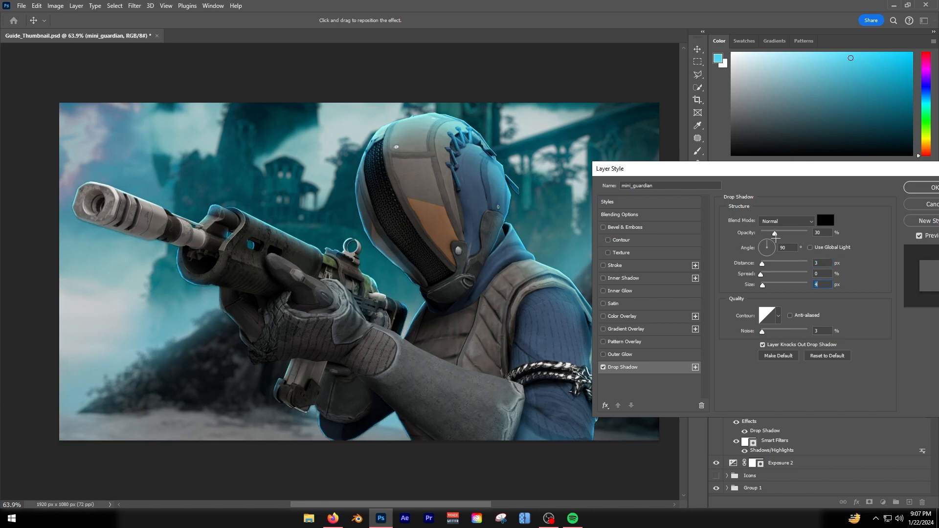
Compare the character with and without the drop shadow, adjust its angle, opacity and distance, and switch it off.
{"action": "left_click", "coordinate": [605, 366]}
{"action": "left_click", "coordinate": [604, 366]}
{"action": "left_click", "coordinate": [604, 366]}
{"action": "left_click", "coordinate": [604, 366]}
{"action": "left_click", "coordinate": [766, 240]}
{"action": "left_click_drag", "start_coordinate": [762, 264], "coordinate": [771, 235]}
{"action": "left_click", "coordinate": [763, 285]}
{"action": "left_click", "coordinate": [605, 367]}
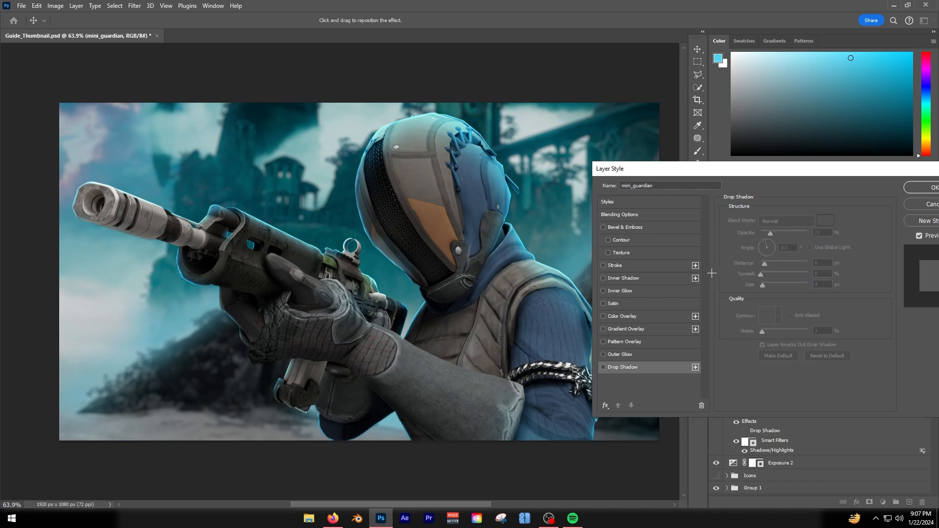
Add a white inner shadow to mini_guardian in Color Dodge mode.
{"action": "left_click", "coordinate": [616, 279]}
{"action": "left_click", "coordinate": [786, 221]}
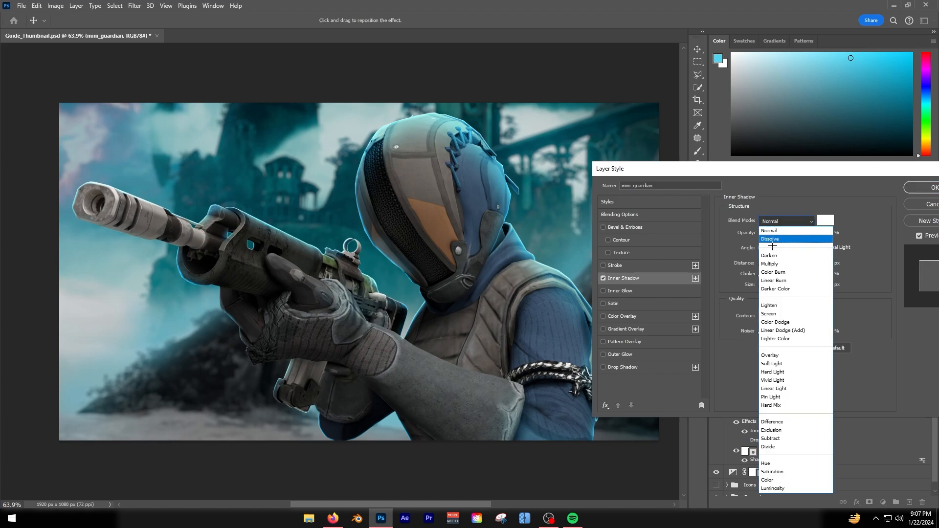
{"action": "left_click", "coordinate": [785, 319]}
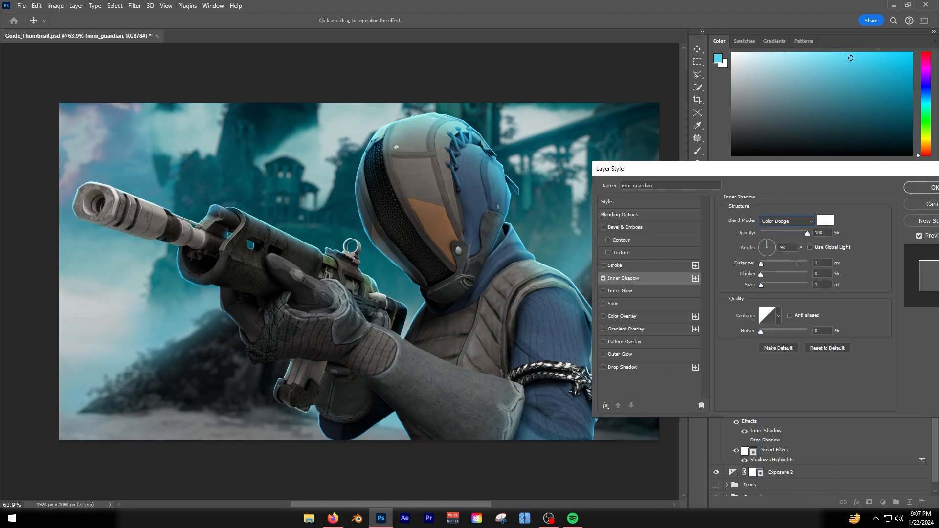
Add a smooth inner bevel to mini_guardian, reduce its depth, and compare the character with and without it.
{"action": "left_click", "coordinate": [623, 227]}
{"action": "left_click_drag", "start_coordinate": [692, 175], "coordinate": [688, 173]}
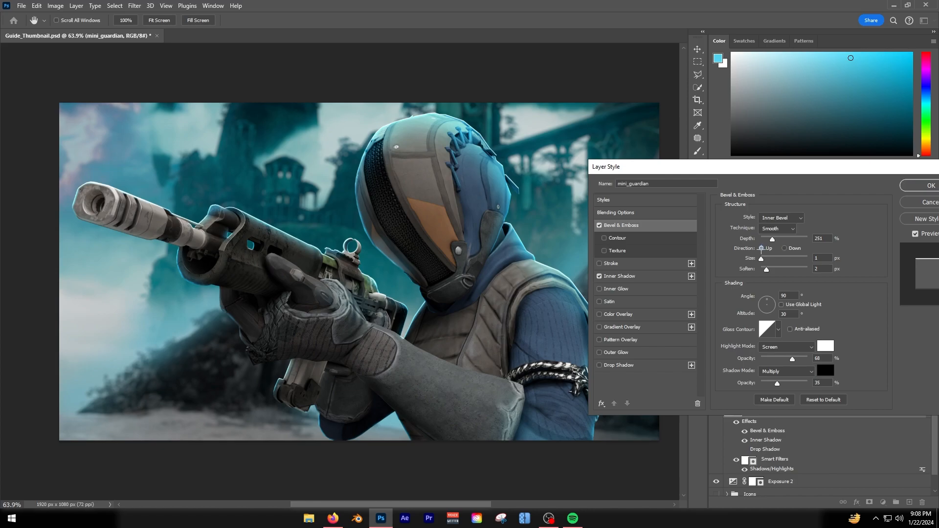
{"action": "left_click", "coordinate": [825, 258]}
{"action": "left_click_drag", "start_coordinate": [773, 239], "coordinate": [768, 239]}
{"action": "left_click", "coordinate": [601, 226]}
{"action": "left_click", "coordinate": [602, 225]}
{"action": "left_click", "coordinate": [602, 225]}
{"action": "left_click", "coordinate": [602, 225]}
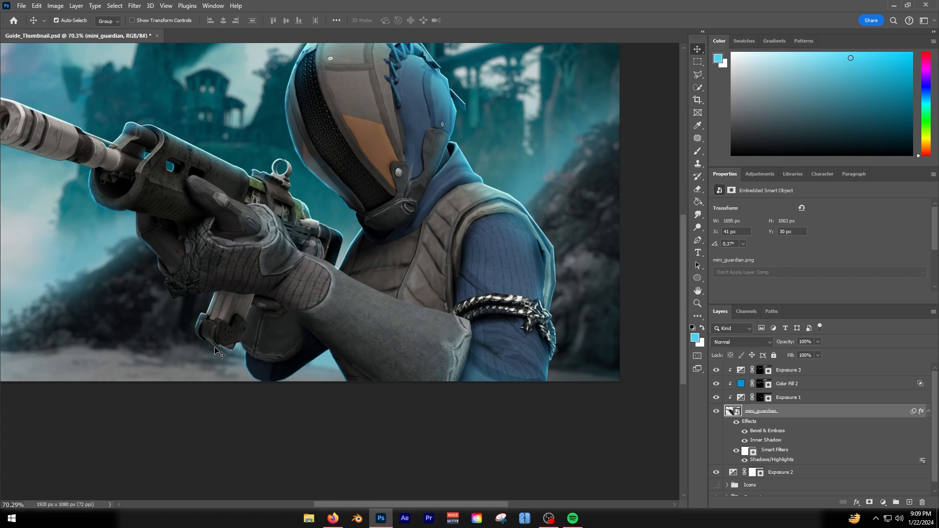
Create a new layer above Exposure 3, clipped to mini_guardian, with the Overlay blend mode.
{"action": "scroll", "coordinate": [214, 349], "scroll_direction": "down", "scroll_amount": 4}
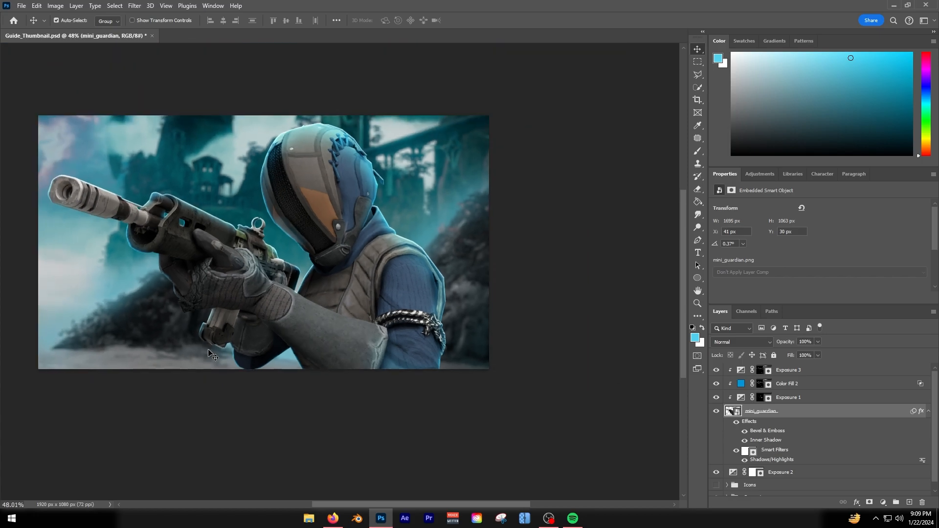
{"action": "scroll", "coordinate": [202, 358], "scroll_direction": "up", "scroll_amount": 1}
{"action": "scroll", "coordinate": [173, 360], "scroll_direction": "up", "scroll_amount": 3}
{"action": "left_click_drag", "start_coordinate": [349, 503], "coordinate": [338, 503]}
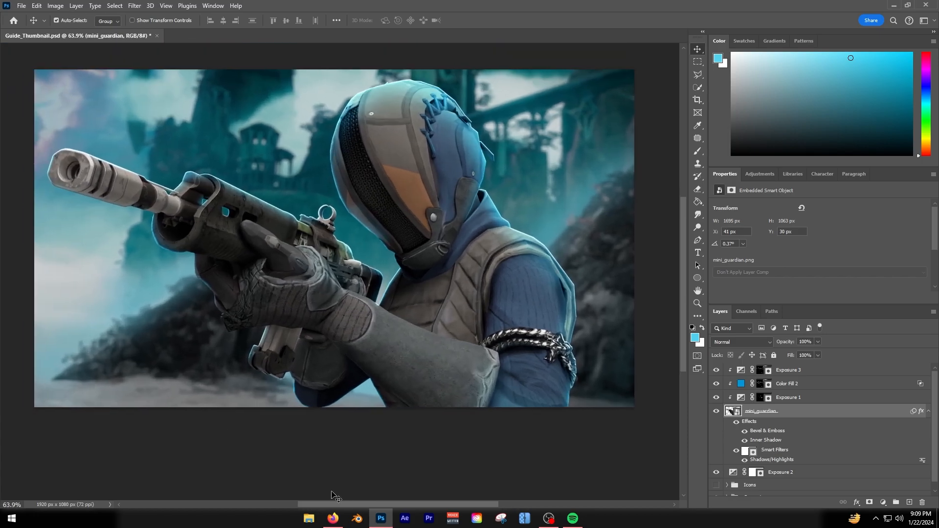
{"action": "scroll", "coordinate": [333, 490], "scroll_direction": "up", "scroll_amount": 1}
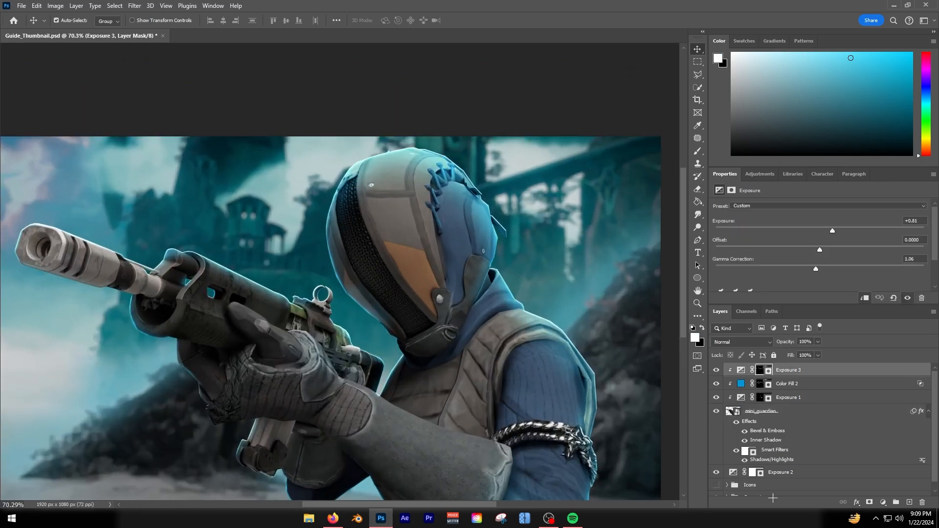
{"action": "left_click", "coordinate": [910, 501]}
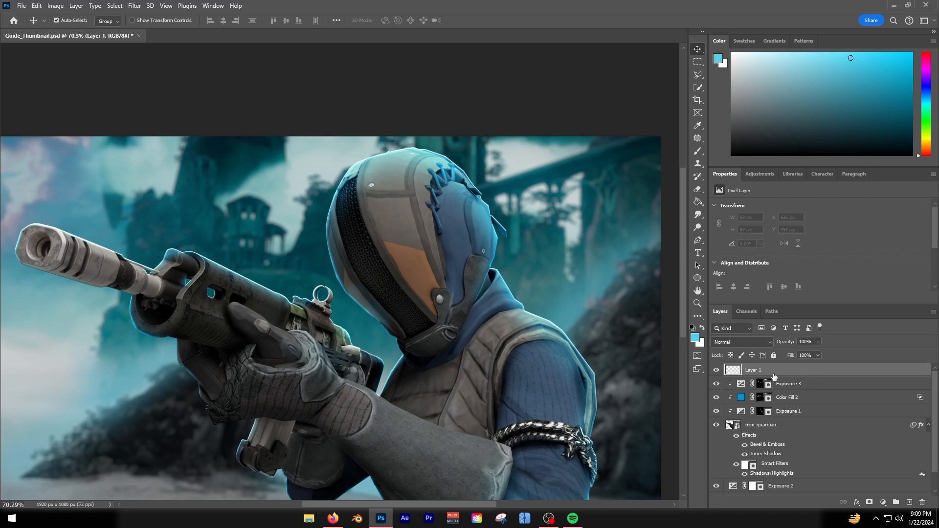
{"action": "left_click", "coordinate": [732, 342]}
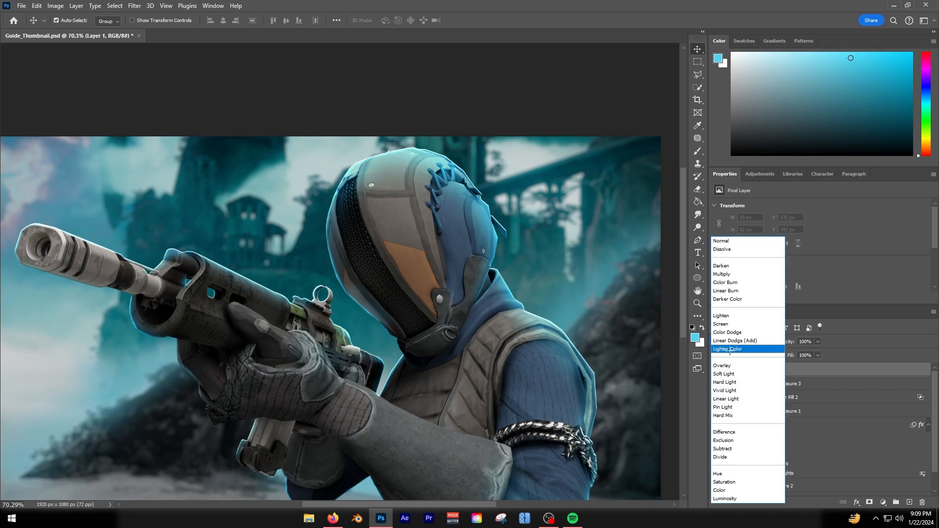
{"action": "left_click", "coordinate": [723, 365]}
Make white the foreground color and set the Brush tool's flow to 75%.
{"action": "left_click", "coordinate": [702, 328]}
{"action": "left_click", "coordinate": [693, 337]}
{"action": "left_click", "coordinate": [869, 201]}
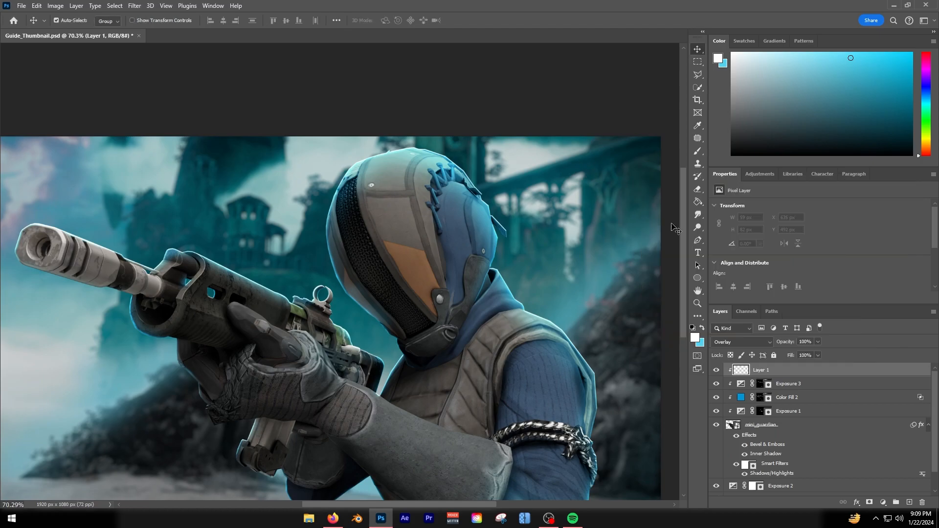
{"action": "left_click", "coordinate": [696, 151]}
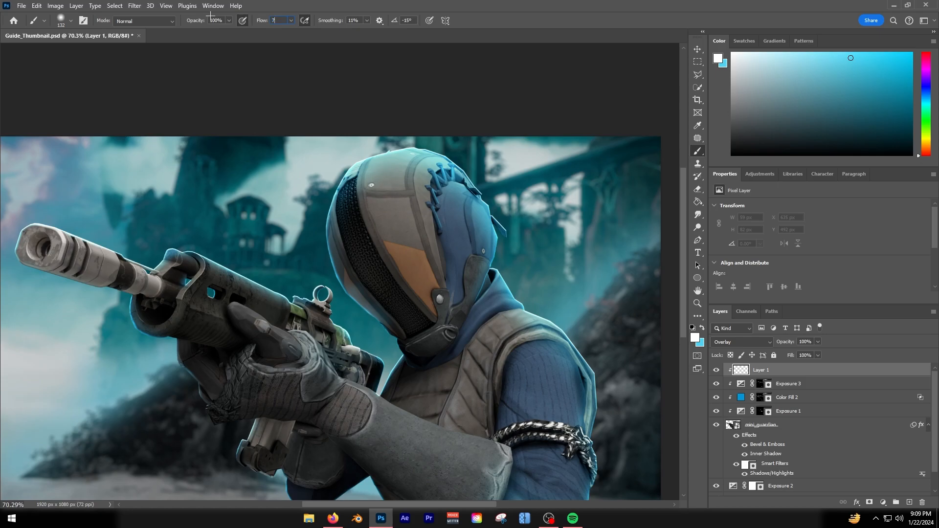
{"action": "left_click", "coordinate": [215, 196]}
Paint a white highlight along the outer edge of the arm below the rope band with a small brush at 90% flow.
{"action": "scroll", "coordinate": [214, 205], "scroll_direction": "down", "scroll_amount": 7}
{"action": "scroll", "coordinate": [376, 292], "scroll_direction": "up", "scroll_amount": 12}
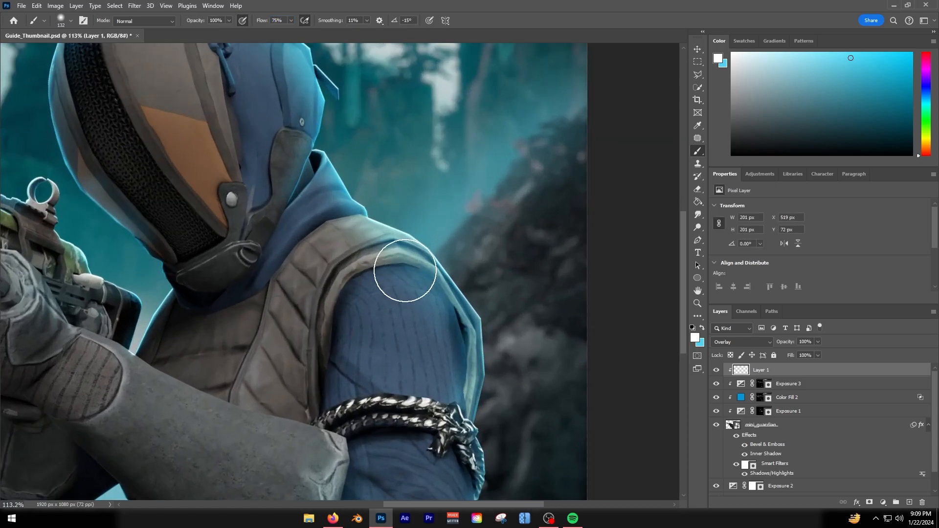
{"action": "scroll", "coordinate": [402, 289], "scroll_direction": "down", "scroll_amount": 3}
{"action": "scroll", "coordinate": [468, 450], "scroll_direction": "down", "scroll_amount": 1}
{"action": "scroll", "coordinate": [504, 436], "scroll_direction": "up", "scroll_amount": 7}
{"action": "left_click_drag", "start_coordinate": [484, 439], "coordinate": [472, 438]}
{"action": "scroll", "coordinate": [472, 431], "scroll_direction": "up", "scroll_amount": 2}
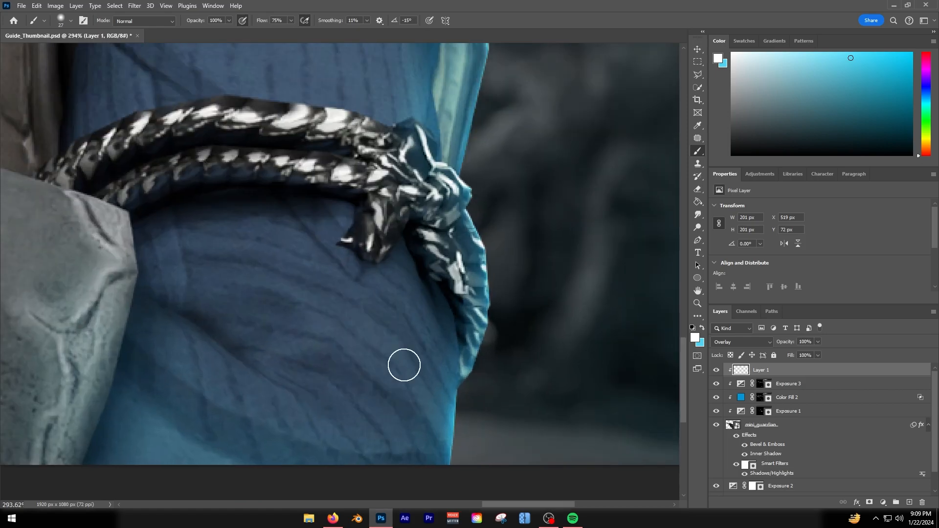
{"action": "scroll", "coordinate": [480, 403], "scroll_direction": "up", "scroll_amount": 1}
{"action": "scroll", "coordinate": [480, 403], "scroll_direction": "up", "scroll_amount": 5}
{"action": "left_click", "coordinate": [455, 476]}
{"action": "scroll", "coordinate": [450, 480], "scroll_direction": "down", "scroll_amount": 1}
{"action": "left_click_drag", "start_coordinate": [262, 22], "coordinate": [270, 22]}
{"action": "left_click_drag", "start_coordinate": [453, 390], "coordinate": [438, 389]}
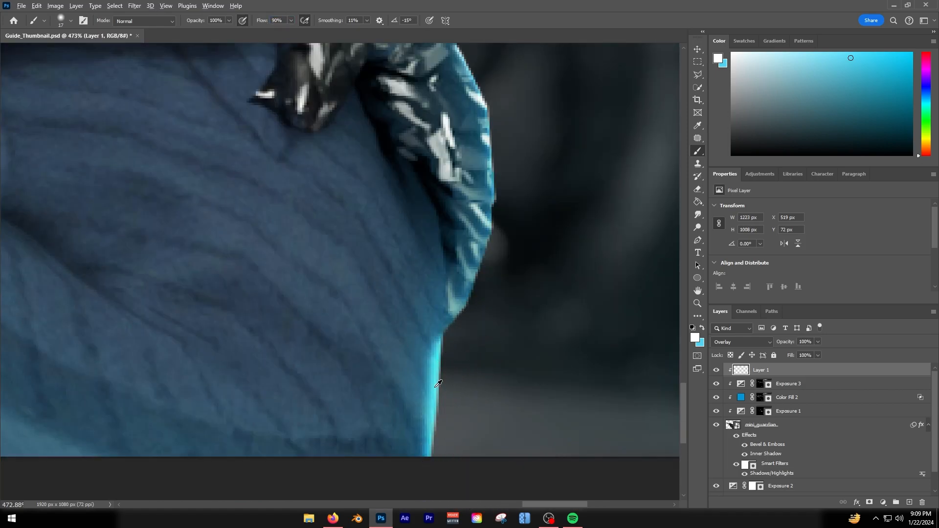
Paint white highlights along the outer edge of the shoulder and the front edge of the helmet beside the mesh strip.
{"action": "scroll", "coordinate": [433, 382], "scroll_direction": "down", "scroll_amount": 5}
{"action": "scroll", "coordinate": [433, 382], "scroll_direction": "down", "scroll_amount": 3}
{"action": "scroll", "coordinate": [346, 119], "scroll_direction": "up", "scroll_amount": 5}
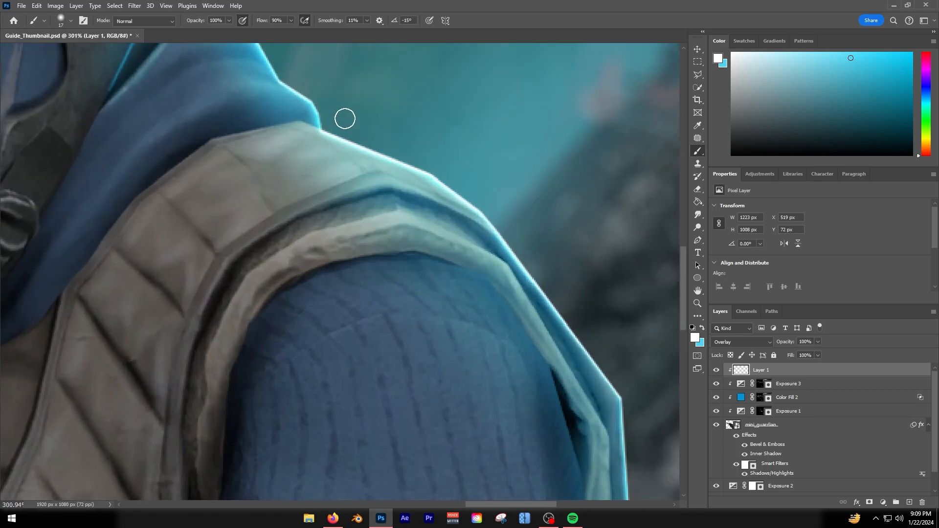
{"action": "scroll", "coordinate": [441, 184], "scroll_direction": "down", "scroll_amount": 2}
{"action": "scroll", "coordinate": [360, 289], "scroll_direction": "down", "scroll_amount": 3}
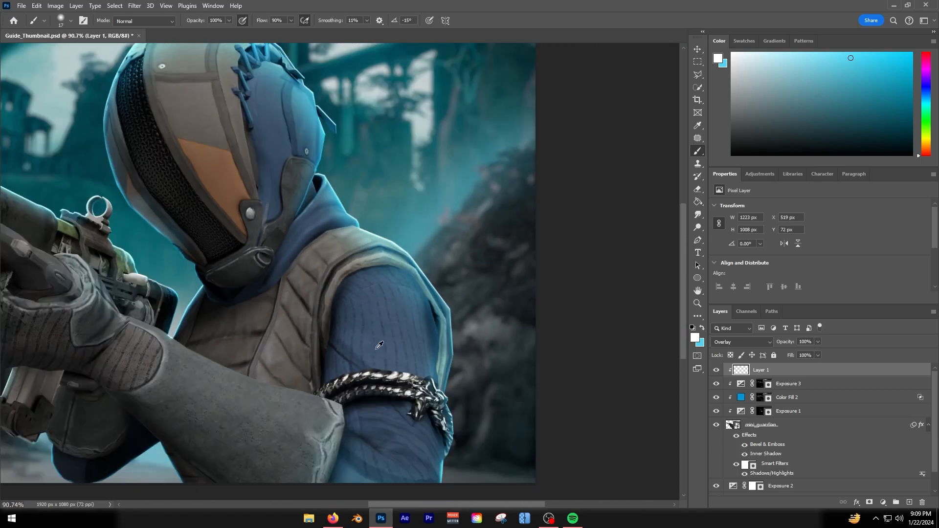
{"action": "scroll", "coordinate": [324, 328], "scroll_direction": "down", "scroll_amount": 3}
{"action": "scroll", "coordinate": [288, 305], "scroll_direction": "up", "scroll_amount": 7}
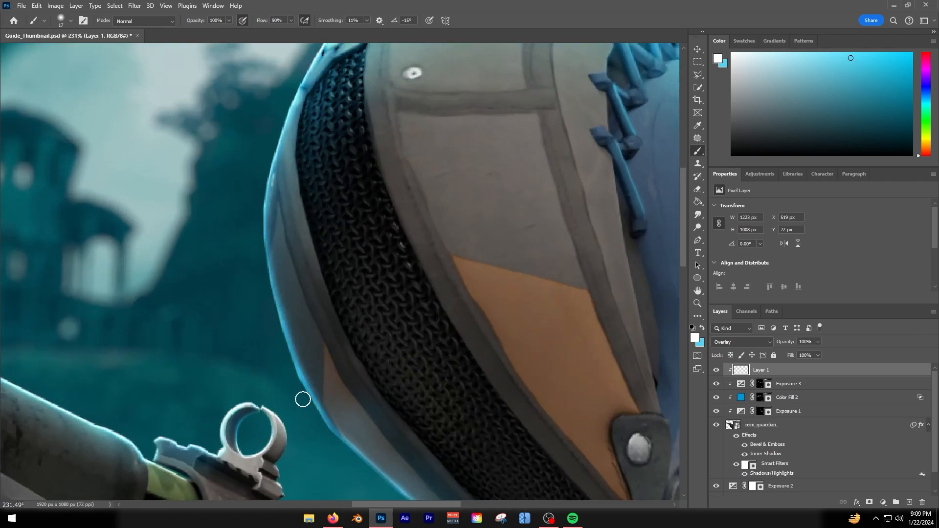
{"action": "left_click_drag", "start_coordinate": [285, 353], "coordinate": [263, 220]}
{"action": "scroll", "coordinate": [256, 238], "scroll_direction": "up", "scroll_amount": 3}
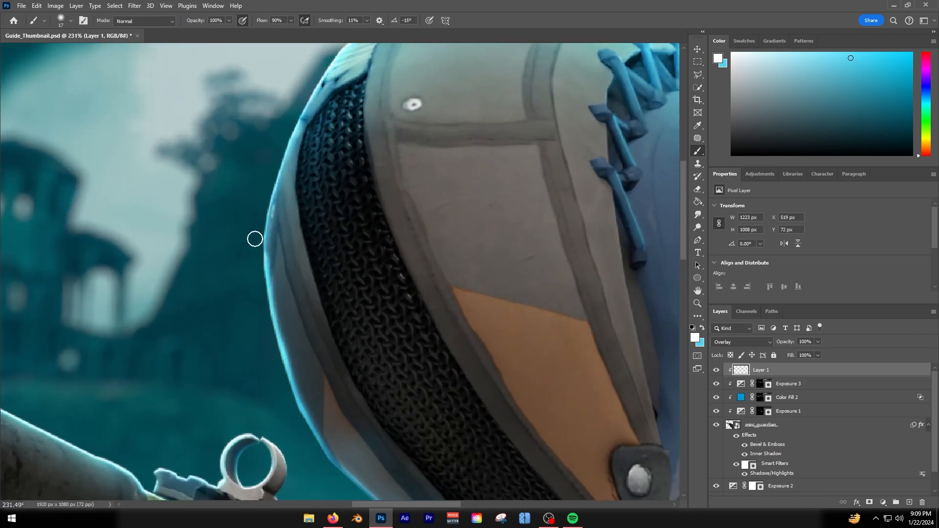
{"action": "left_click_drag", "start_coordinate": [257, 297], "coordinate": [296, 153]}
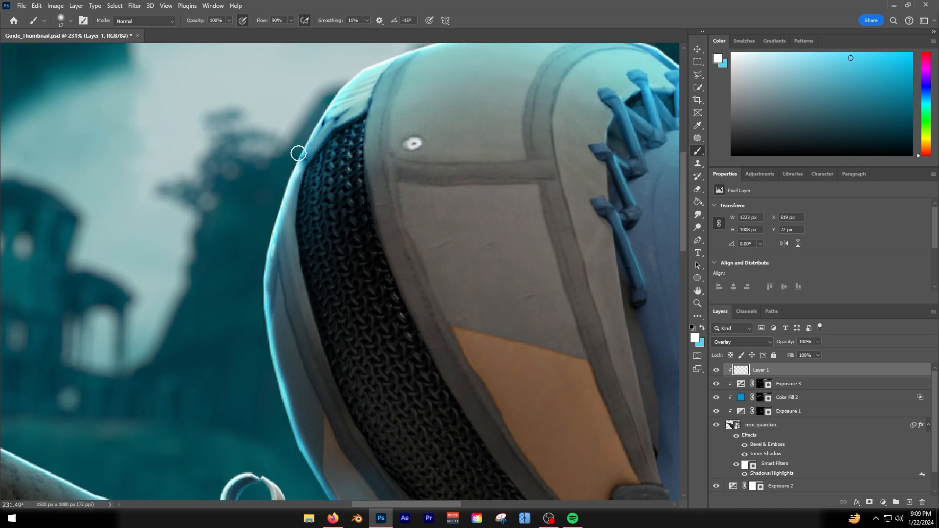
Paint a white highlight along the top edge of the helmet, from the end of the mesh strip across the crown.
{"action": "scroll", "coordinate": [272, 213], "scroll_direction": "down", "scroll_amount": 3}
{"action": "scroll", "coordinate": [273, 213], "scroll_direction": "up", "scroll_amount": 3}
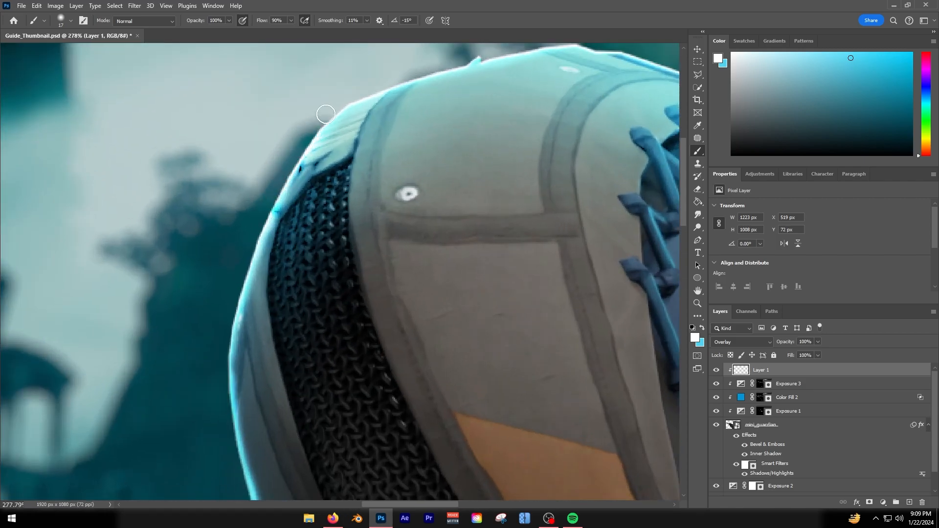
{"action": "scroll", "coordinate": [276, 136], "scroll_direction": "down", "scroll_amount": 3}
{"action": "scroll", "coordinate": [361, 130], "scroll_direction": "up", "scroll_amount": 4}
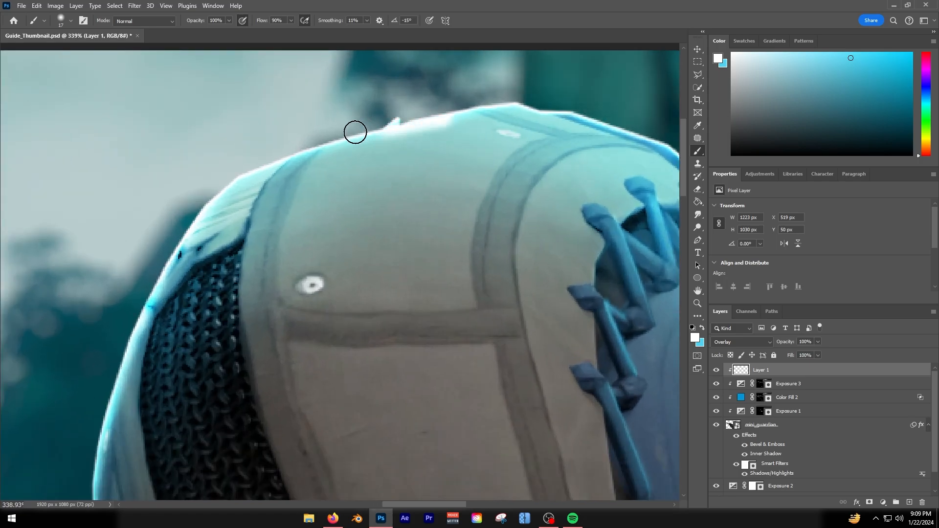
{"action": "scroll", "coordinate": [336, 136], "scroll_direction": "down", "scroll_amount": 1}
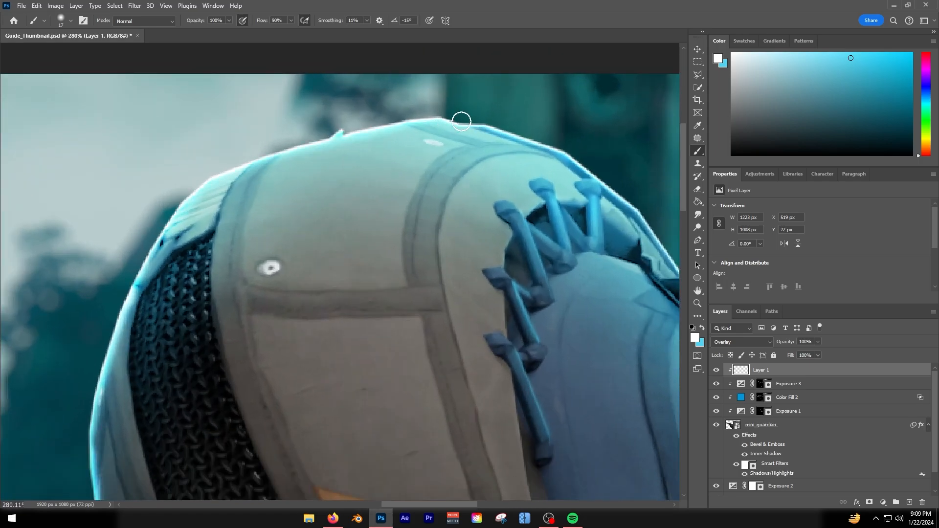
{"action": "scroll", "coordinate": [209, 168], "scroll_direction": "down", "scroll_amount": 8}
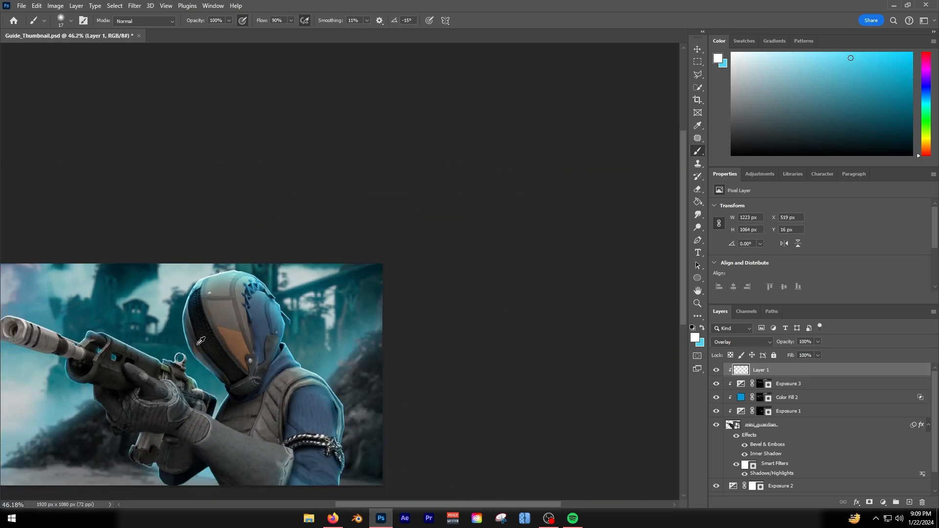
Reduce the brush to 9 px for the helmet's lower front edge and compare the highlights with Layer 1 hidden and shown.
{"action": "scroll", "coordinate": [220, 318], "scroll_direction": "up", "scroll_amount": 8}
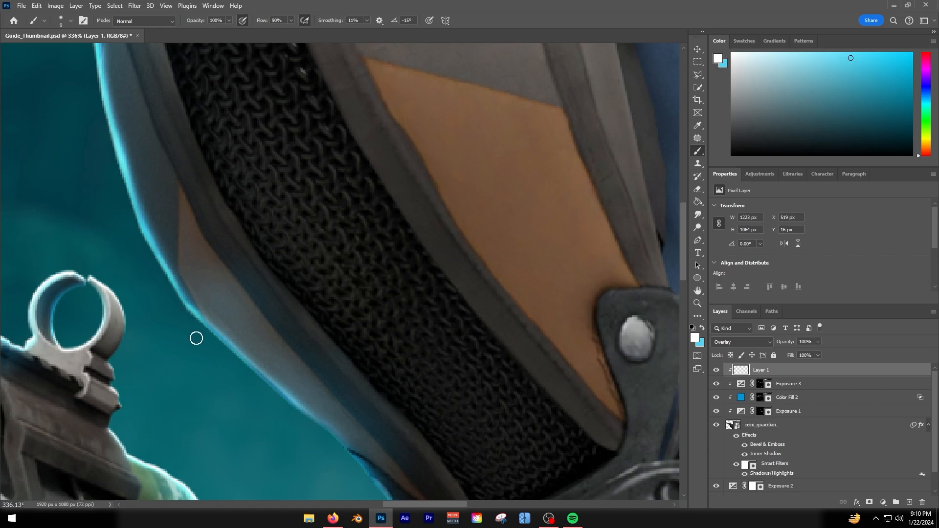
{"action": "left_click_drag", "start_coordinate": [387, 504], "coordinate": [370, 504]}
{"action": "left_click", "coordinate": [716, 370]}
{"action": "left_click", "coordinate": [716, 370]}
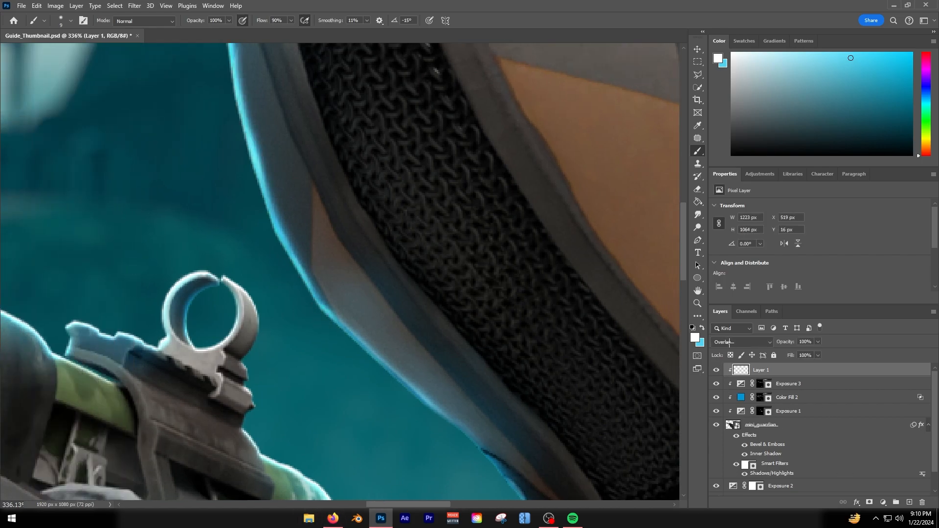
Switch Layer 1's blend mode to Normal to compare the highlights, and set it back to Overlay.
{"action": "left_click", "coordinate": [728, 342]}
{"action": "left_click", "coordinate": [726, 241]}
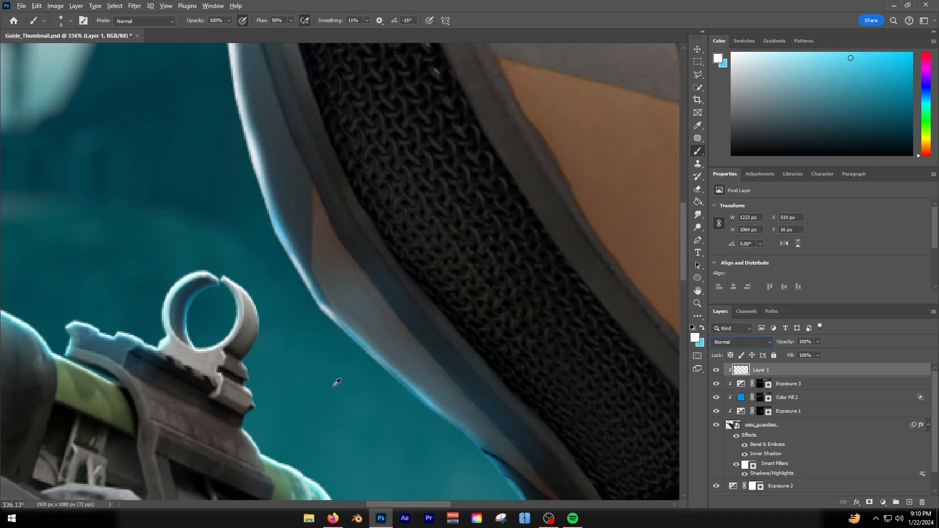
{"action": "scroll", "coordinate": [343, 391], "scroll_direction": "down", "scroll_amount": 5}
{"action": "scroll", "coordinate": [350, 390], "scroll_direction": "up", "scroll_amount": 4}
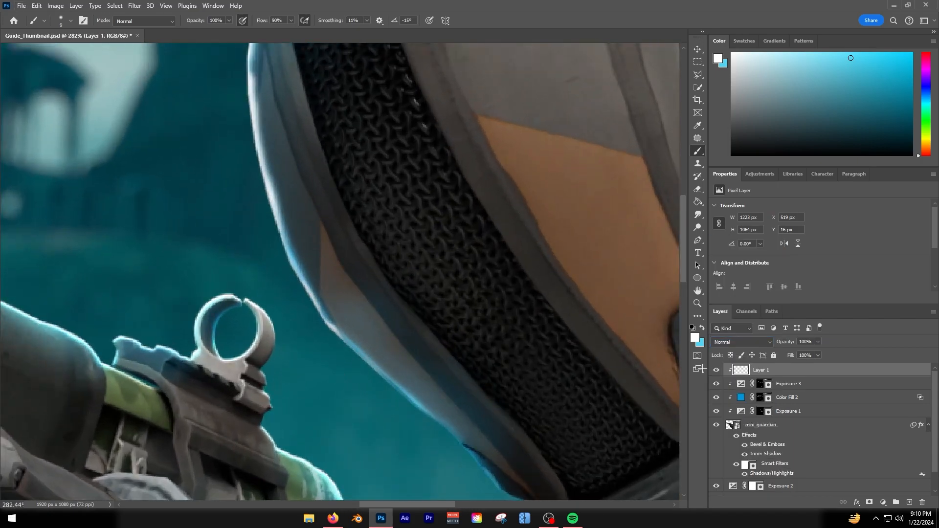
{"action": "left_click", "coordinate": [719, 341]}
{"action": "left_click", "coordinate": [729, 351]}
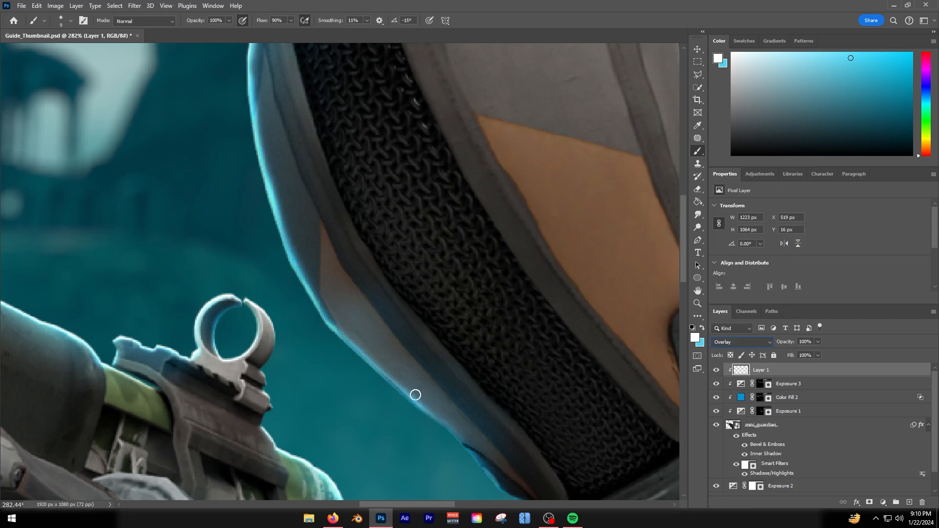
Paint a thin white highlight along the lower front edge of the helmet with an 8 px brush.
{"action": "scroll", "coordinate": [363, 406], "scroll_direction": "down", "scroll_amount": 5}
{"action": "scroll", "coordinate": [363, 406], "scroll_direction": "up", "scroll_amount": 4}
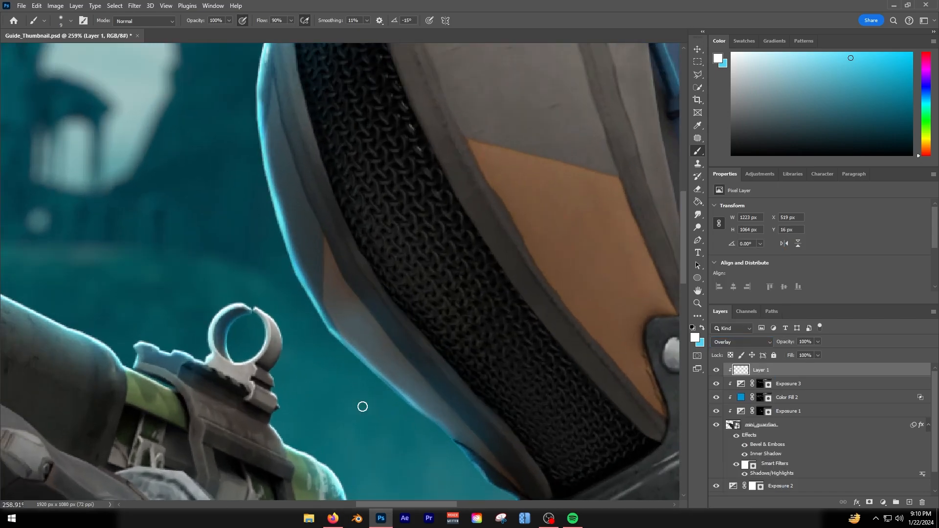
{"action": "scroll", "coordinate": [314, 367], "scroll_direction": "down", "scroll_amount": 5}
{"action": "scroll", "coordinate": [319, 371], "scroll_direction": "up", "scroll_amount": 5}
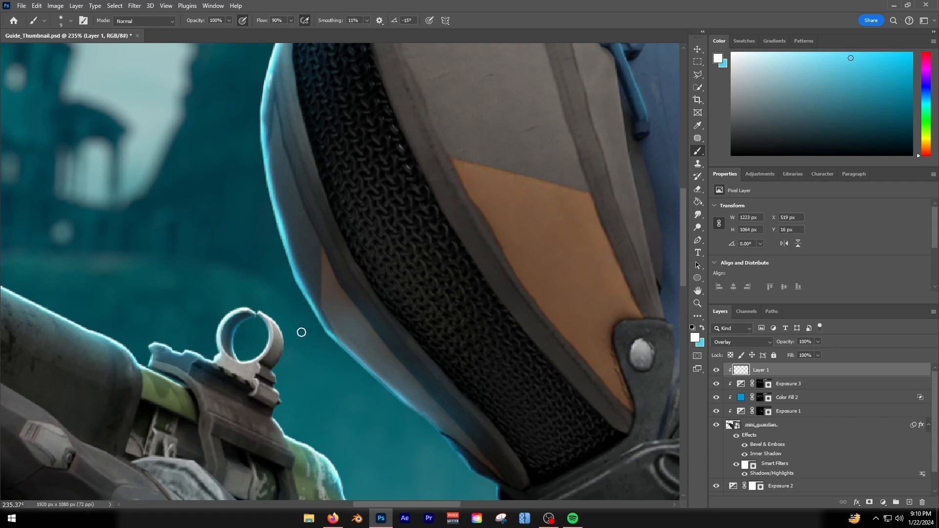
{"action": "scroll", "coordinate": [337, 343], "scroll_direction": "down", "scroll_amount": 1}
{"action": "scroll", "coordinate": [360, 358], "scroll_direction": "up", "scroll_amount": 4}
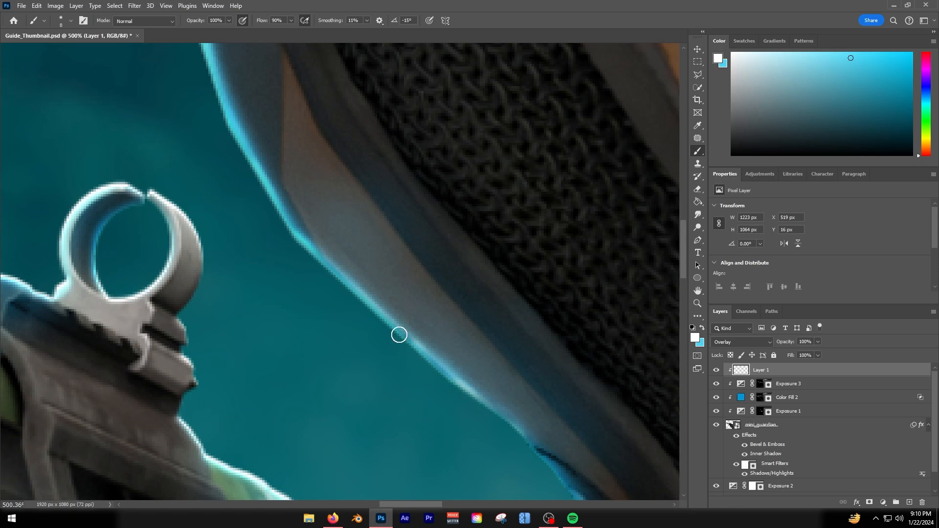
Paint a white highlight along the helmet's upper back edge behind the lacing with a 10 px brush.
{"action": "scroll", "coordinate": [299, 254], "scroll_direction": "down", "scroll_amount": 8}
{"action": "scroll", "coordinate": [384, 175], "scroll_direction": "up", "scroll_amount": 6}
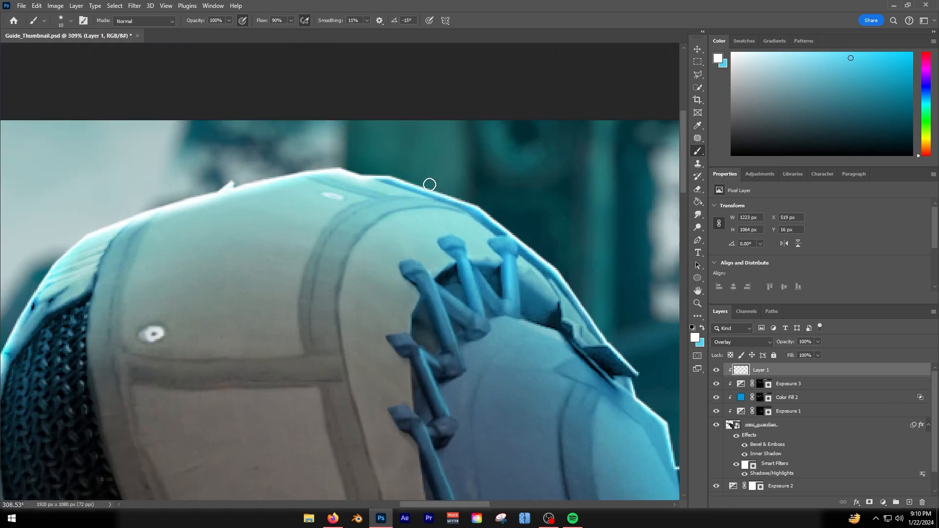
{"action": "scroll", "coordinate": [142, 310], "scroll_direction": "down", "scroll_amount": 10}
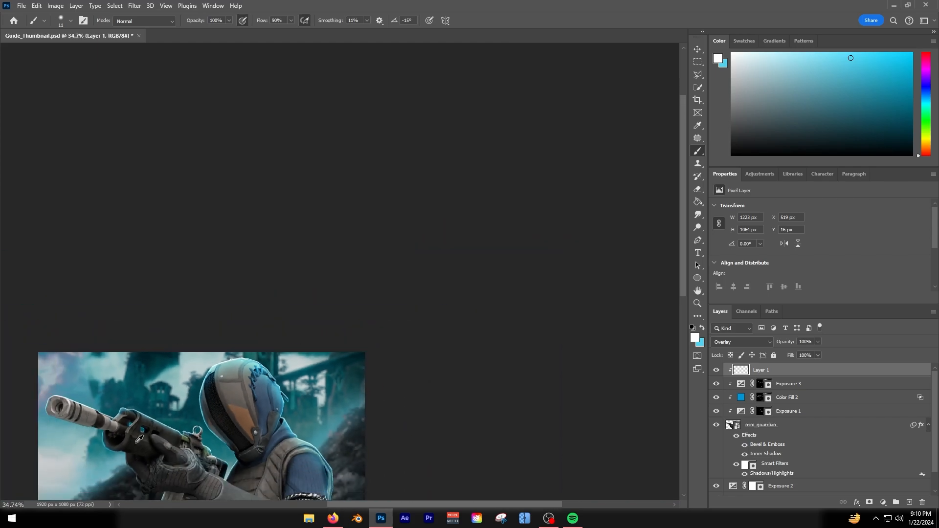
Paint a white highlight along the upper edge of the rifle's handguard up to the sight with an 11 px brush.
{"action": "scroll", "coordinate": [145, 436], "scroll_direction": "up", "scroll_amount": 10}
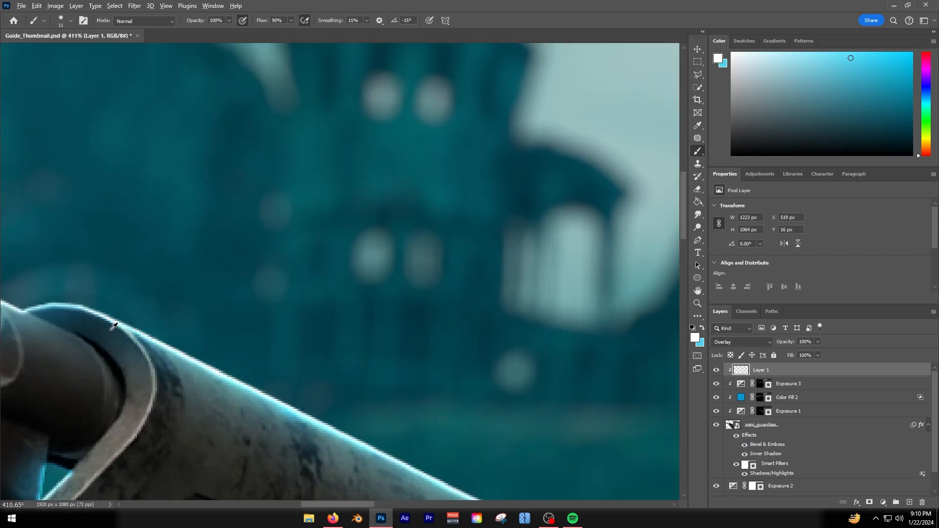
{"action": "scroll", "coordinate": [316, 469], "scroll_direction": "up", "scroll_amount": 2}
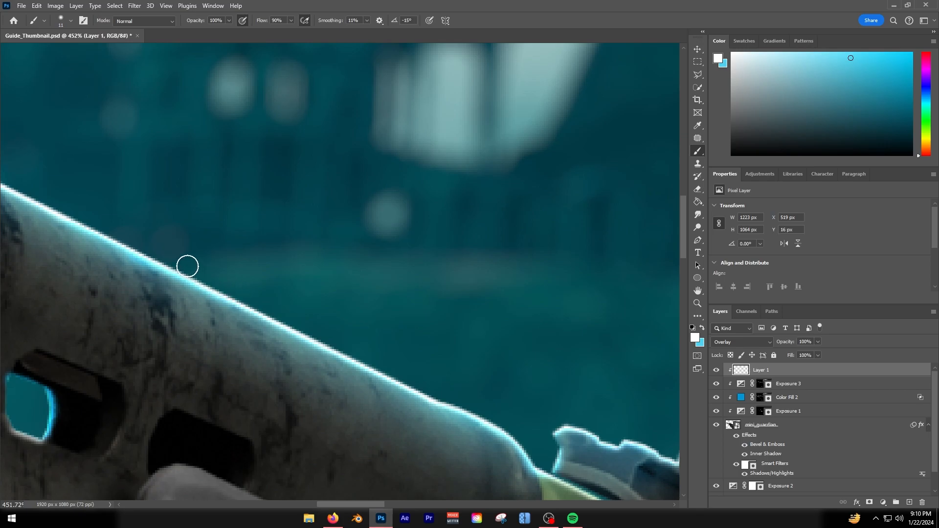
{"action": "scroll", "coordinate": [254, 398], "scroll_direction": "down", "scroll_amount": 3}
{"action": "scroll", "coordinate": [443, 427], "scroll_direction": "up", "scroll_amount": 3}
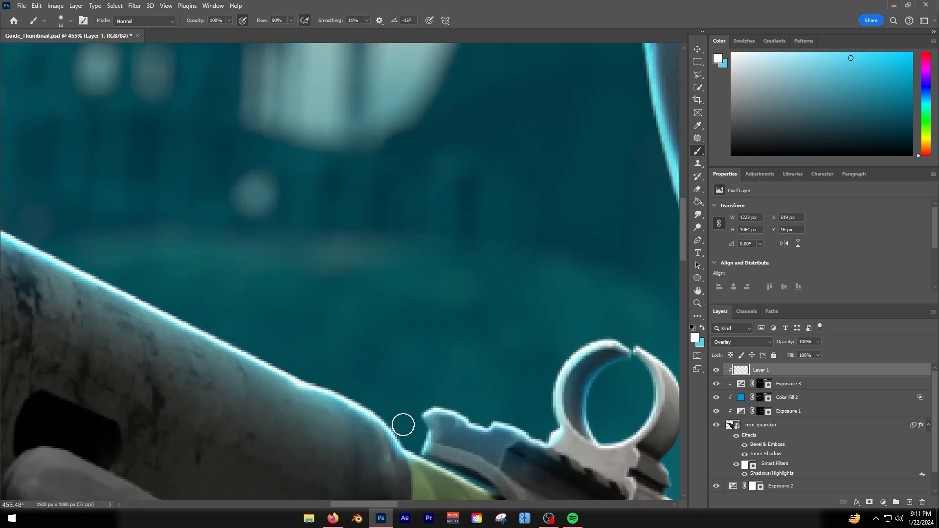
{"action": "scroll", "coordinate": [555, 366], "scroll_direction": "down", "scroll_amount": 5}
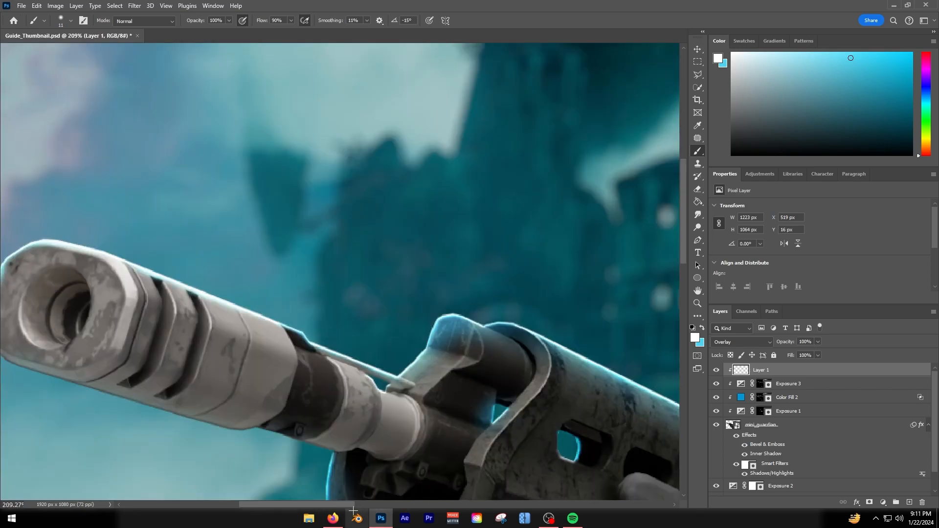
Paint a white highlight around the muzzle's front rim and along the upper edge of the muzzle brake.
{"action": "left_click_drag", "start_coordinate": [337, 504], "coordinate": [316, 504]}
{"action": "scroll", "coordinate": [137, 313], "scroll_direction": "up", "scroll_amount": 3}
{"action": "scroll", "coordinate": [122, 342], "scroll_direction": "up", "scroll_amount": 3}
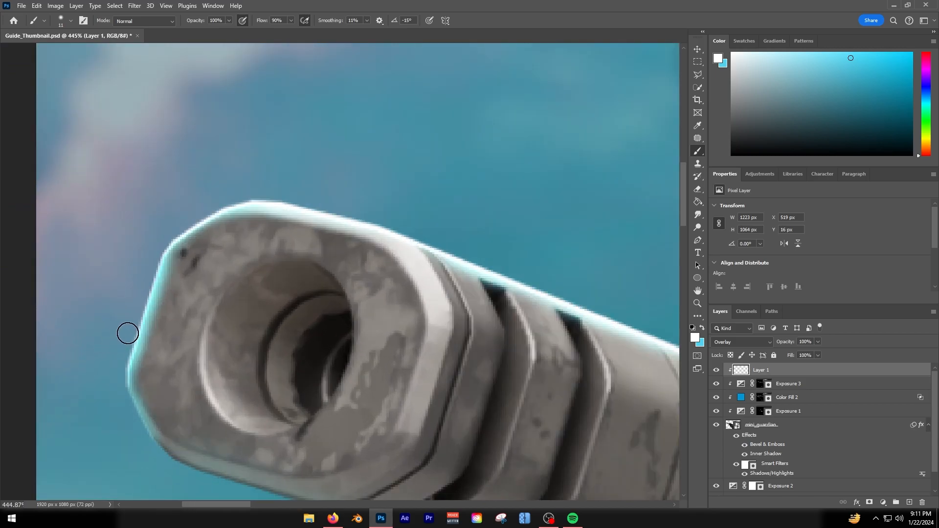
{"action": "scroll", "coordinate": [264, 201], "scroll_direction": "down", "scroll_amount": 3}
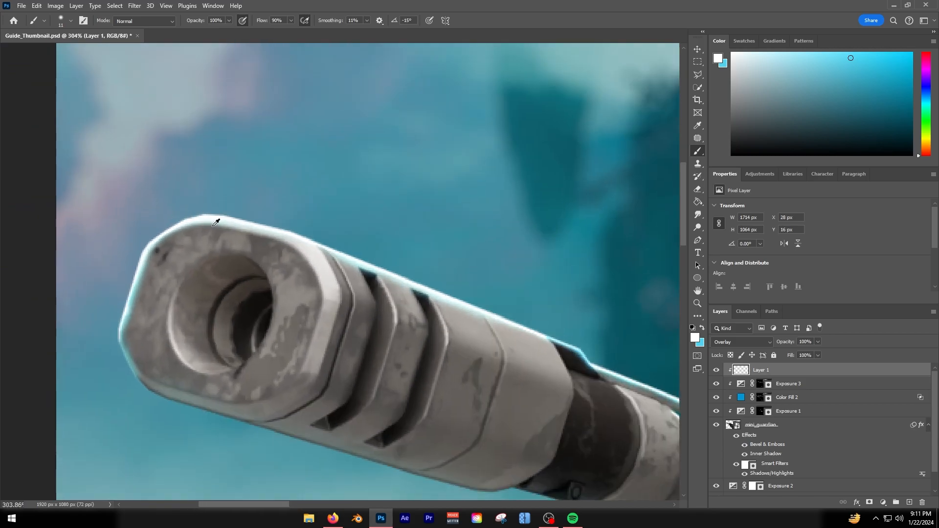
{"action": "scroll", "coordinate": [218, 221], "scroll_direction": "up", "scroll_amount": 2}
{"action": "scroll", "coordinate": [257, 216], "scroll_direction": "down", "scroll_amount": 2}
{"action": "scroll", "coordinate": [530, 310], "scroll_direction": "up", "scroll_amount": 3}
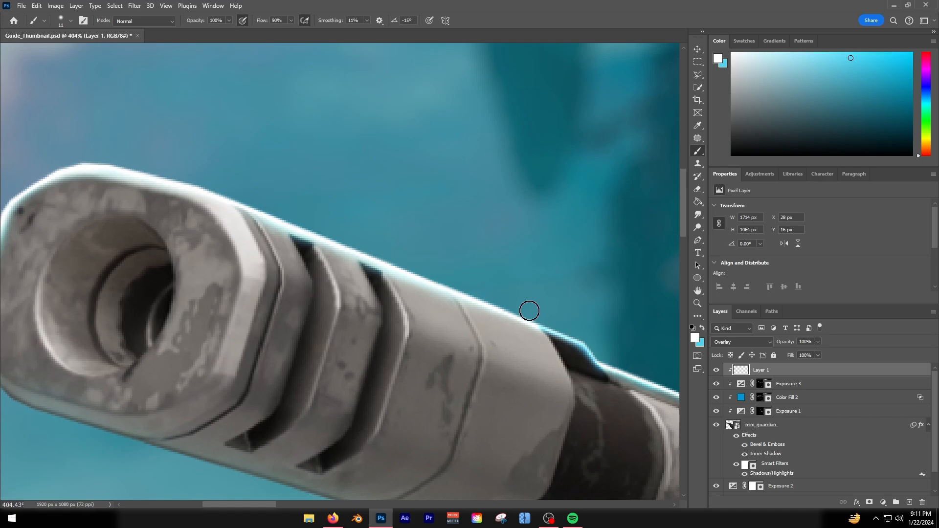
Paint white on Color Fill 2's layer mask with a larger brush to extend the blue glow along the muzzle's upper edge.
{"action": "left_click_drag", "start_coordinate": [263, 503], "coordinate": [251, 504]}
{"action": "left_click", "coordinate": [765, 397]}
{"action": "key", "text": "bracketright"}
{"action": "key", "text": "bracketright"}
{"action": "key", "text": "bracketright"}
{"action": "key", "text": "bracketright"}
{"action": "key", "text": "bracketright"}
{"action": "key", "text": "bracketright"}
{"action": "key", "text": "bracketright"}
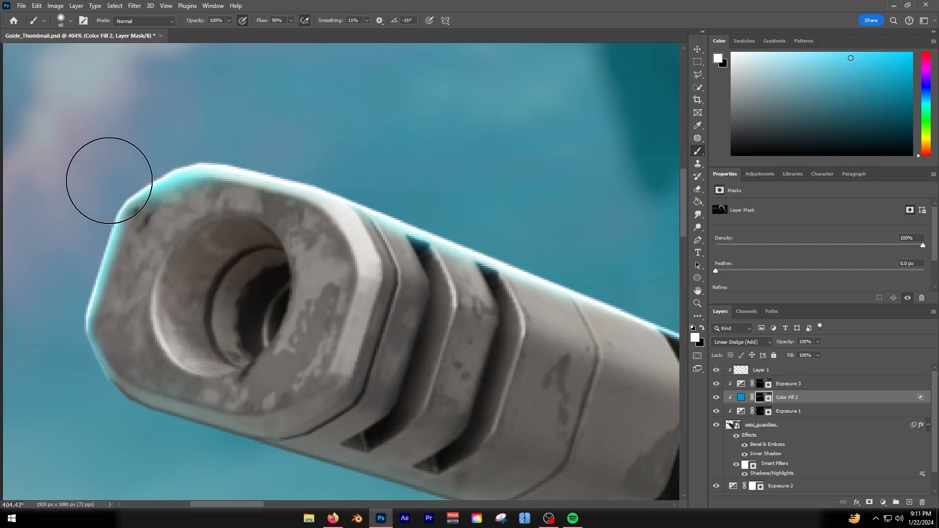
{"action": "scroll", "coordinate": [489, 314], "scroll_direction": "down", "scroll_amount": 8}
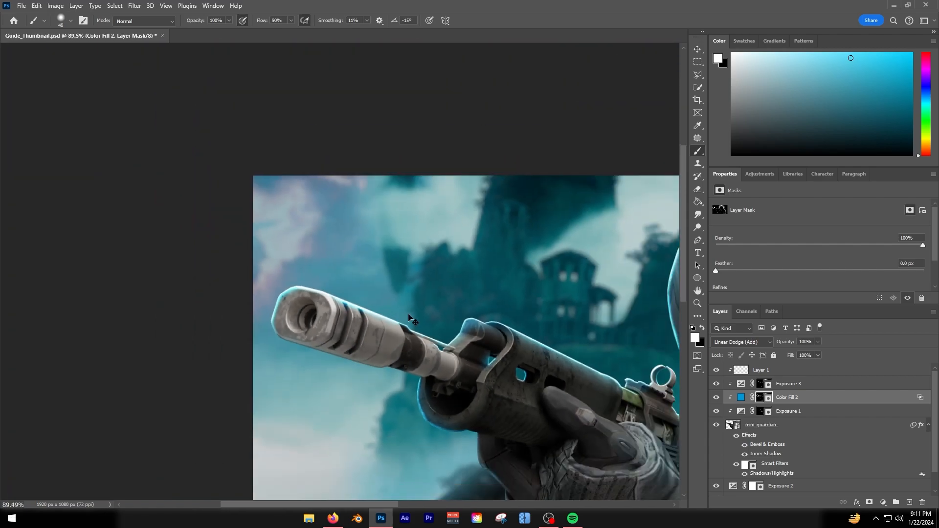
{"action": "scroll", "coordinate": [410, 319], "scroll_direction": "up", "scroll_amount": 4}
Return to Layer 1 and refine the white highlight on the muzzle brake's upper edge with a 9 px brush.
{"action": "left_click", "coordinate": [741, 373]}
{"action": "scroll", "coordinate": [284, 289], "scroll_direction": "up", "scroll_amount": 5}
{"action": "left_click_drag", "start_coordinate": [340, 306], "coordinate": [303, 309]}
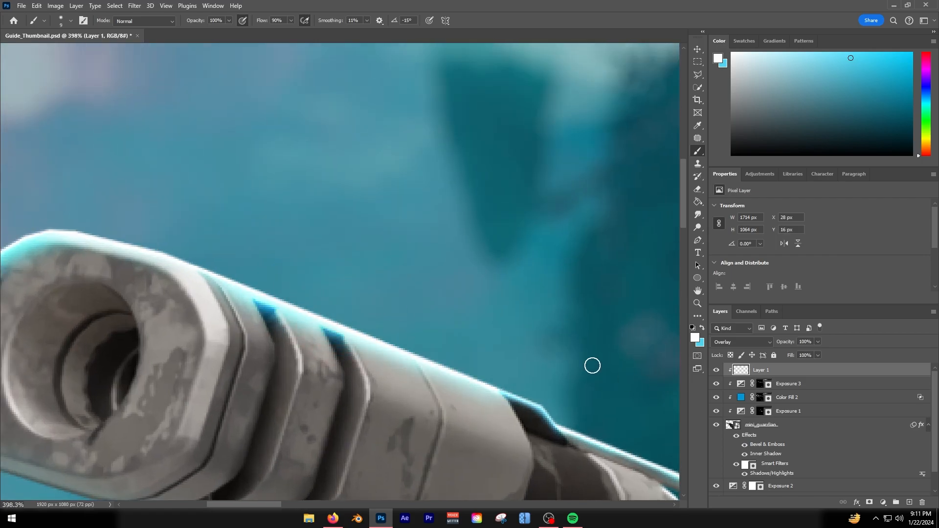
{"action": "scroll", "coordinate": [530, 334], "scroll_direction": "down", "scroll_amount": 7}
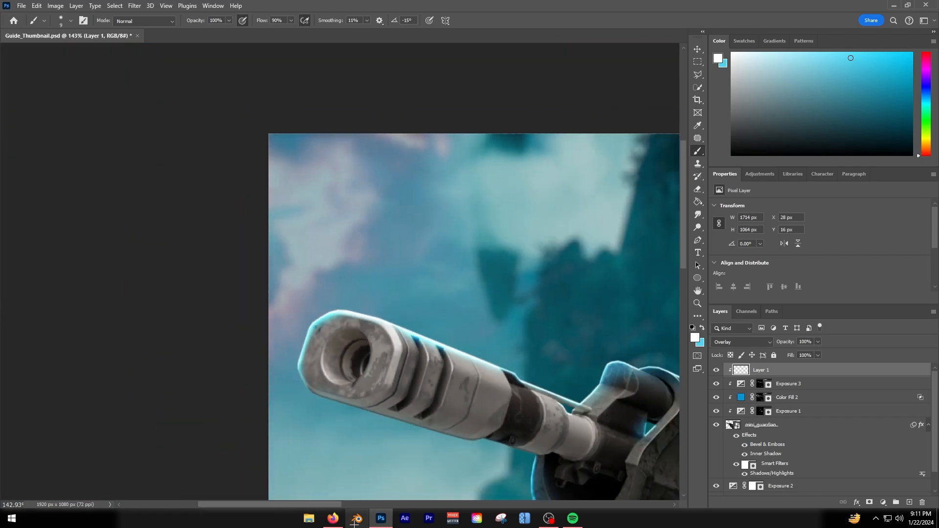
Enlarge the brush to 13 px and touch up the highlights along the barrel's upper edge behind the muzzle brake.
{"action": "scroll", "coordinate": [195, 332], "scroll_direction": "up", "scroll_amount": 8}
{"action": "scroll", "coordinate": [195, 331], "scroll_direction": "down", "scroll_amount": 6}
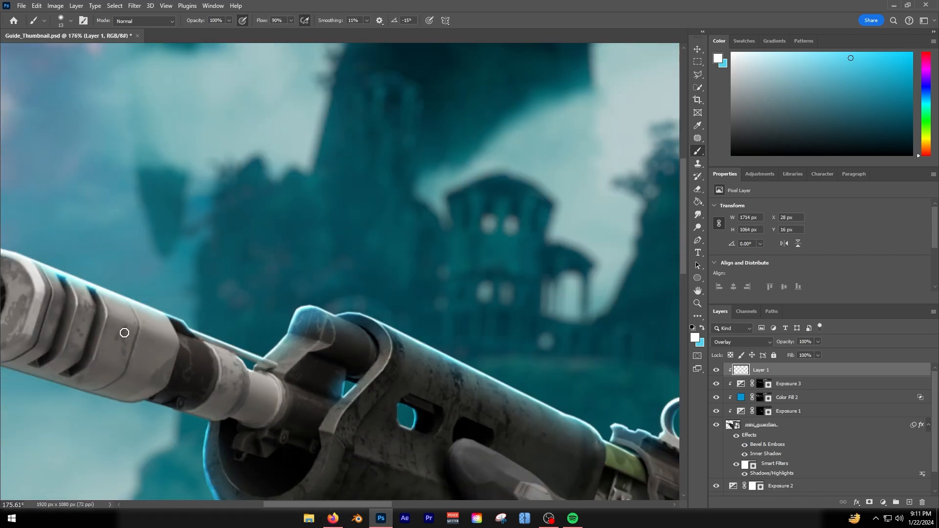
{"action": "scroll", "coordinate": [201, 261], "scroll_direction": "up", "scroll_amount": 2}
{"action": "scroll", "coordinate": [202, 262], "scroll_direction": "down", "scroll_amount": 1}
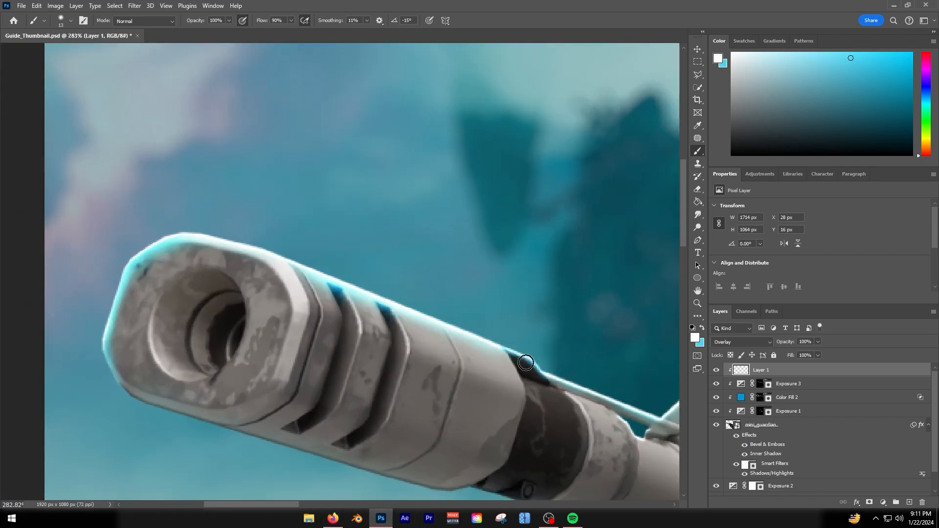
{"action": "scroll", "coordinate": [483, 433], "scroll_direction": "down", "scroll_amount": 4}
{"action": "scroll", "coordinate": [483, 433], "scroll_direction": "up", "scroll_amount": 3}
{"action": "scroll", "coordinate": [387, 426], "scroll_direction": "down", "scroll_amount": 3}
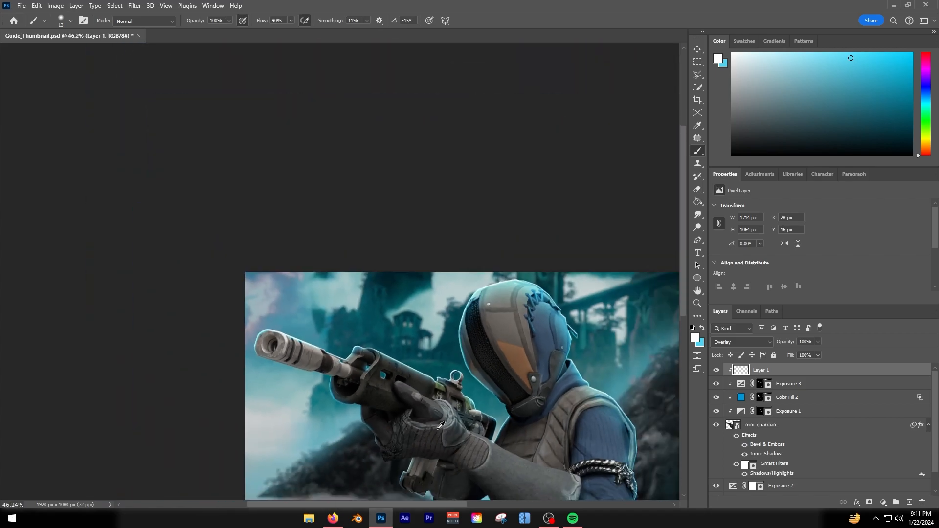
Paint a white highlight along the lower outer rim of the handguard's front opening.
{"action": "scroll", "coordinate": [387, 426], "scroll_direction": "up", "scroll_amount": 4}
{"action": "scroll", "coordinate": [160, 372], "scroll_direction": "down", "scroll_amount": 1}
{"action": "scroll", "coordinate": [213, 359], "scroll_direction": "up", "scroll_amount": 4}
{"action": "mouse_move", "coordinate": [335, 369]}
{"action": "left_mouse_down"}
{"action": "mouse_move", "coordinate": [307, 357]}
{"action": "mouse_move", "coordinate": [247, 260]}
{"action": "mouse_move", "coordinate": [270, 319]}
{"action": "mouse_move", "coordinate": [303, 354]}
{"action": "left_mouse_up"}
{"action": "scroll", "coordinate": [286, 397], "scroll_direction": "down", "scroll_amount": 3}
{"action": "scroll", "coordinate": [392, 453], "scroll_direction": "up", "scroll_amount": 2}
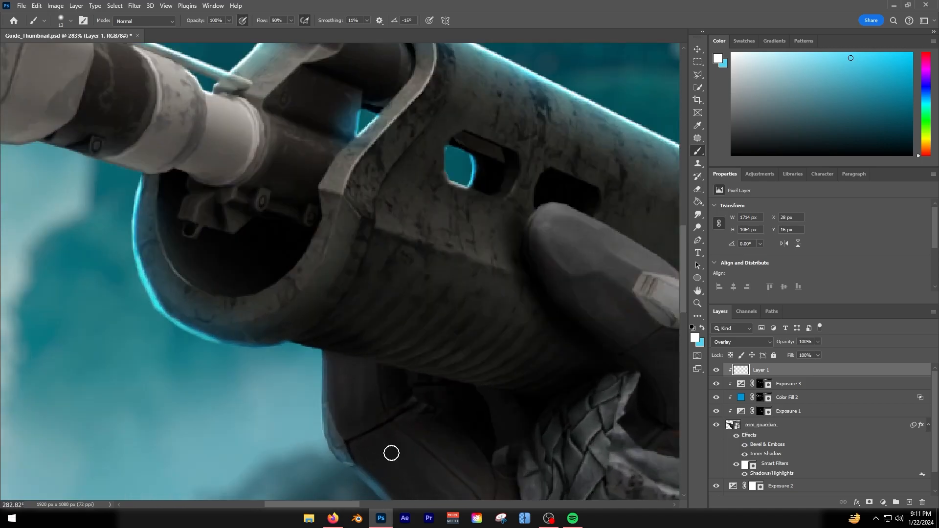
Paint a white highlight on Layer 1 along the outer edge of the glove beneath the handguard.
{"action": "scroll", "coordinate": [362, 455], "scroll_direction": "down", "scroll_amount": 1}
{"action": "scroll", "coordinate": [345, 454], "scroll_direction": "up", "scroll_amount": 2}
{"action": "mouse_move", "coordinate": [345, 374]}
{"action": "left_mouse_down"}
{"action": "mouse_move", "coordinate": [310, 357]}
{"action": "mouse_move", "coordinate": [300, 224]}
{"action": "left_mouse_up"}
{"action": "scroll", "coordinate": [235, 334], "scroll_direction": "down", "scroll_amount": 3}
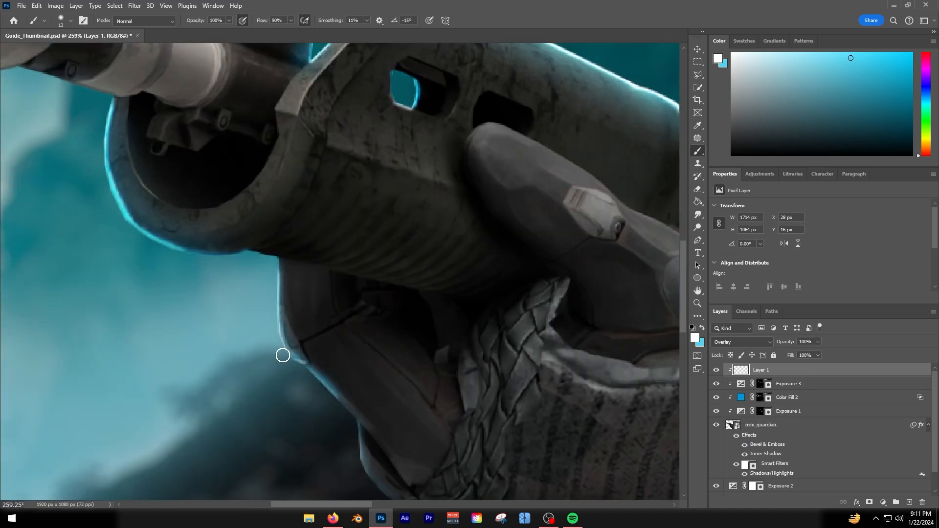
{"action": "scroll", "coordinate": [283, 356], "scroll_direction": "down", "scroll_amount": 3}
{"action": "scroll", "coordinate": [336, 434], "scroll_direction": "up", "scroll_amount": 5}
{"action": "scroll", "coordinate": [353, 362], "scroll_direction": "down", "scroll_amount": 6}
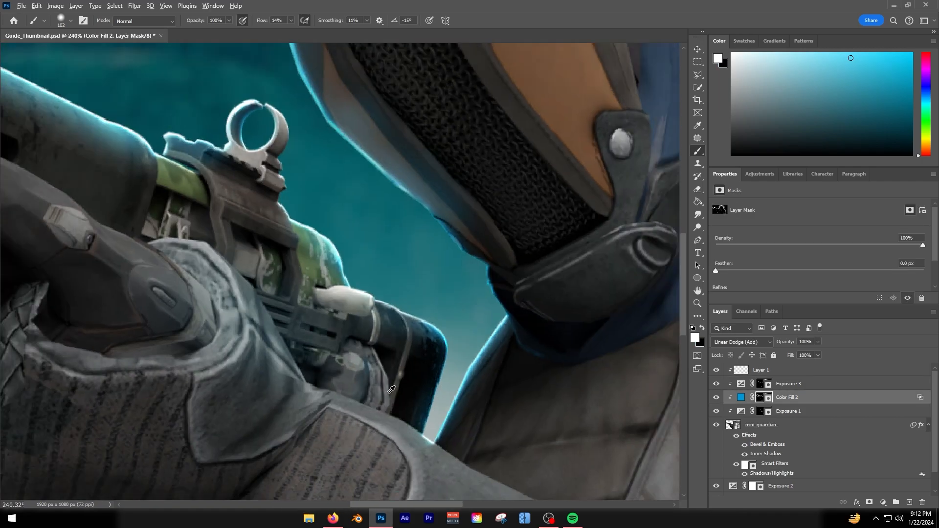
Paint white on Color Fill 2's layer mask at 14% flow to strengthen the blue glow along the rifle stock's rear edge.
{"action": "scroll", "coordinate": [390, 392], "scroll_direction": "down", "scroll_amount": 3}
{"action": "scroll", "coordinate": [427, 402], "scroll_direction": "up", "scroll_amount": 4}
{"action": "scroll", "coordinate": [406, 406], "scroll_direction": "up", "scroll_amount": 3}
{"action": "mouse_move", "coordinate": [396, 443]}
{"action": "left_mouse_down"}
{"action": "mouse_move", "coordinate": [434, 329]}
{"action": "mouse_move", "coordinate": [430, 341]}
{"action": "mouse_move", "coordinate": [421, 232]}
{"action": "left_mouse_up"}
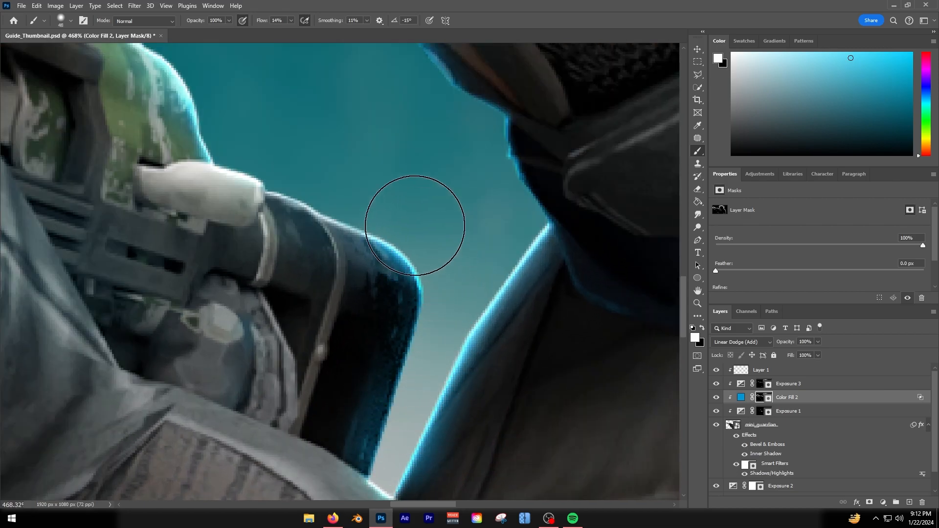
Paint white on Color Fill 2's layer mask with a smaller brush to extend the blue rim along the glove's lower edge and braided cuff.
{"action": "scroll", "coordinate": [419, 367], "scroll_direction": "down", "scroll_amount": 6}
{"action": "scroll", "coordinate": [195, 449], "scroll_direction": "up", "scroll_amount": 3}
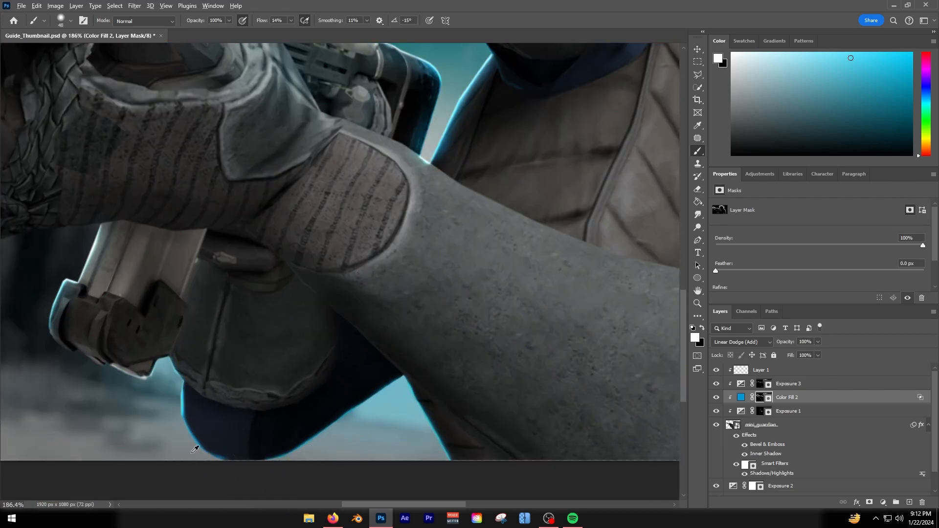
{"action": "scroll", "coordinate": [195, 449], "scroll_direction": "up", "scroll_amount": 3}
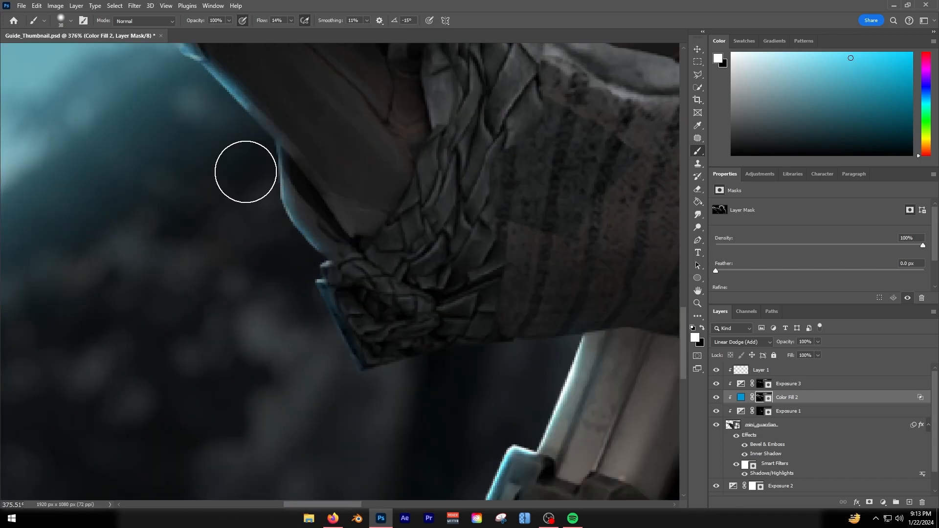
{"action": "key", "text": "bracketleft"}
{"action": "key", "text": "bracketleft"}
{"action": "key", "text": "bracketleft"}
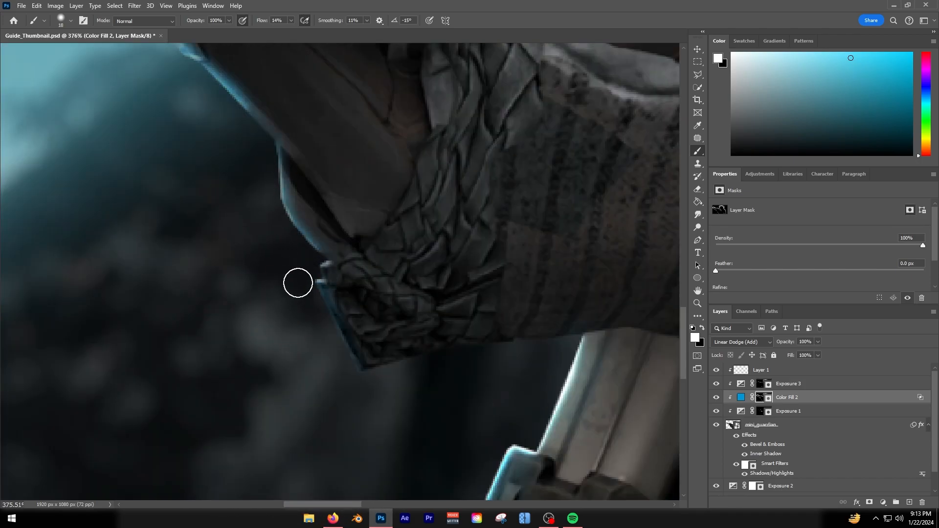
{"action": "left_click_drag", "start_coordinate": [420, 381], "coordinate": [447, 382]}
{"action": "mouse_move", "coordinate": [406, 408]}
{"action": "left_mouse_down"}
{"action": "mouse_move", "coordinate": [318, 373]}
{"action": "mouse_move", "coordinate": [296, 327]}
{"action": "left_mouse_up"}
{"action": "left_click_drag", "start_coordinate": [293, 325], "coordinate": [257, 315]}
{"action": "scroll", "coordinate": [261, 244], "scroll_direction": "down", "scroll_amount": 4}
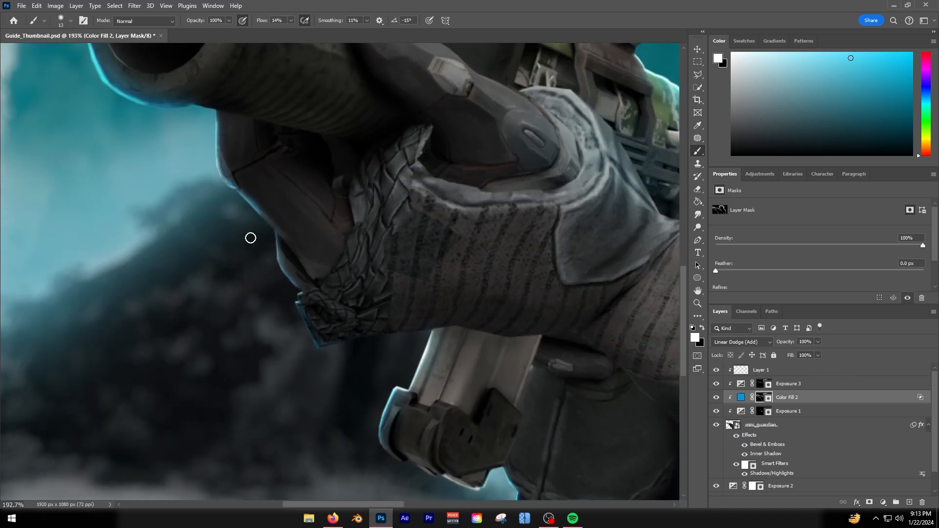
Copy Color Fill 2's layer mask onto Exposure 3, replacing its existing mask, and check the whole character.
{"action": "scroll", "coordinate": [261, 243], "scroll_direction": "up", "scroll_amount": 1}
{"action": "scroll", "coordinate": [233, 195], "scroll_direction": "down", "scroll_amount": 5}
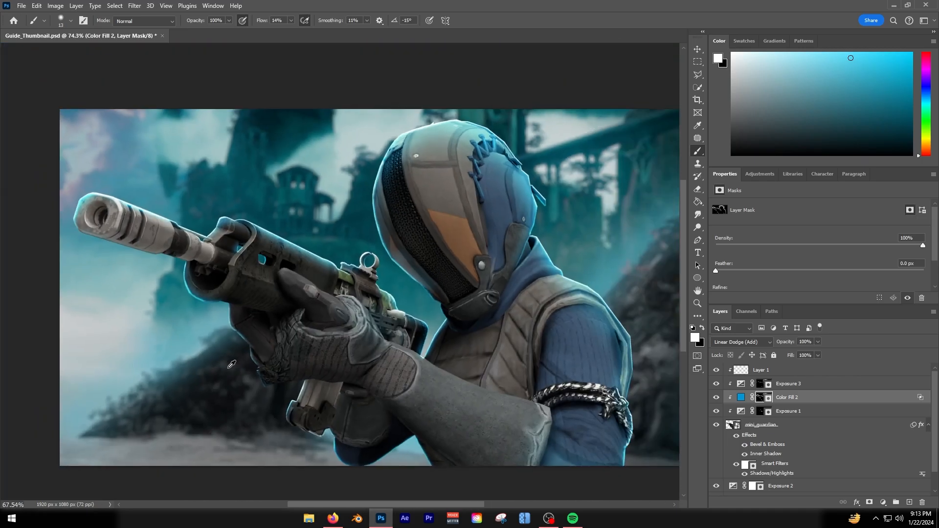
{"action": "scroll", "coordinate": [232, 364], "scroll_direction": "down", "scroll_amount": 2}
{"action": "scroll", "coordinate": [370, 362], "scroll_direction": "up", "scroll_amount": 3}
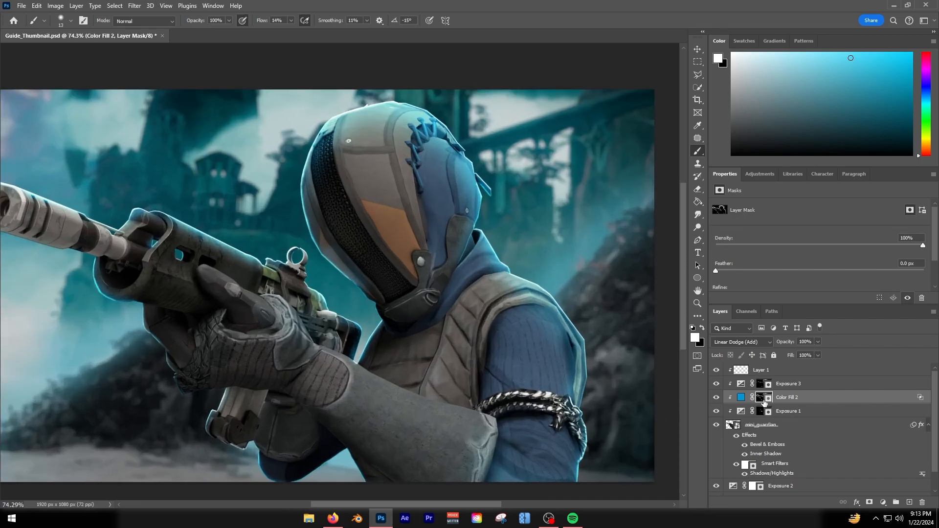
{"action": "left_click_drag", "start_coordinate": [765, 400], "coordinate": [766, 385]}
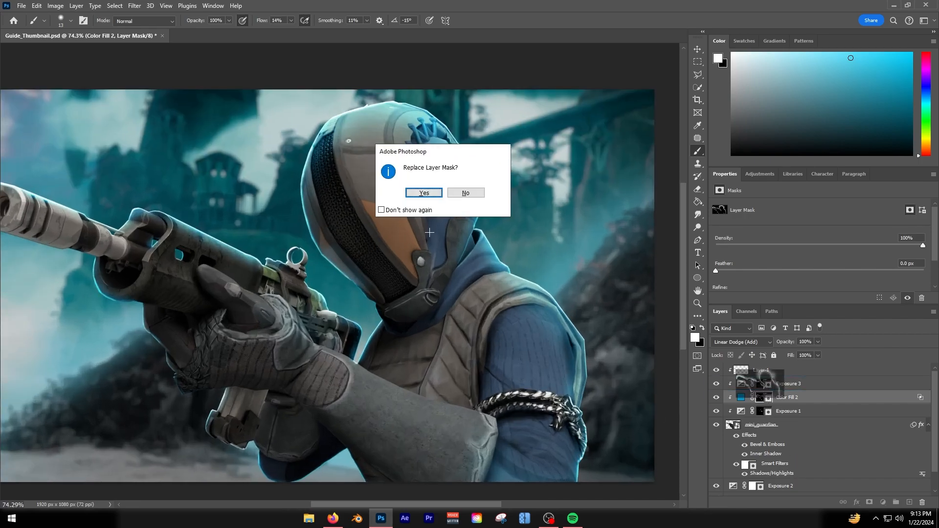
{"action": "left_click", "coordinate": [424, 192]}
{"action": "scroll", "coordinate": [375, 302], "scroll_direction": "down", "scroll_amount": 3}
{"action": "scroll", "coordinate": [307, 333], "scroll_direction": "up", "scroll_amount": 2}
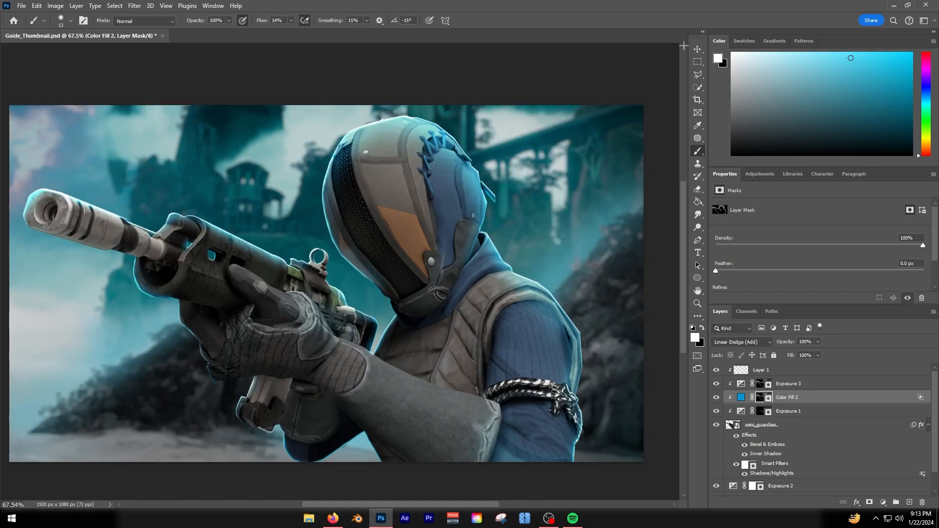
{"action": "key", "text": "v"}
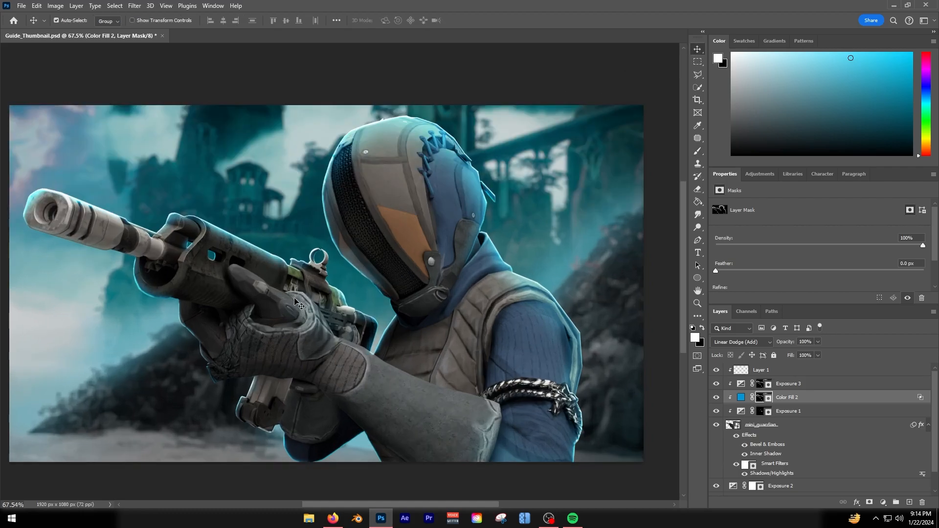
{"action": "scroll", "coordinate": [298, 303], "scroll_direction": "up", "scroll_amount": 6}
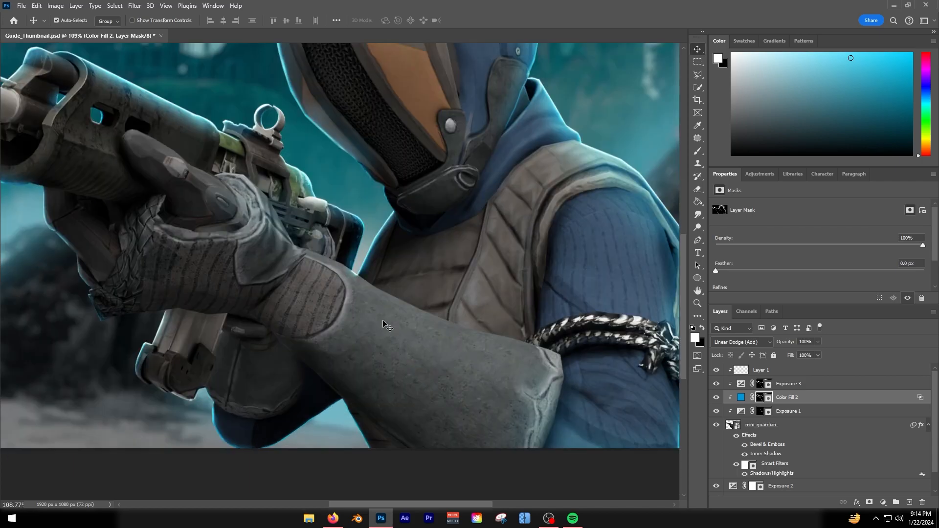
{"action": "scroll", "coordinate": [362, 265], "scroll_direction": "down", "scroll_amount": 6}
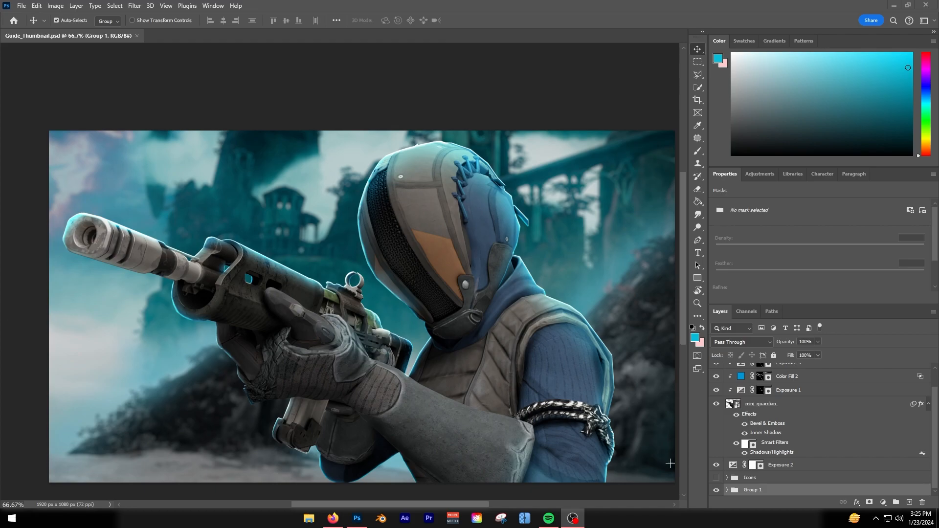
Apply a Camera Raw filter to the mini_guardian layer with Noise Reduction set to 57.
{"action": "left_click", "coordinate": [756, 408]}
{"action": "left_click", "coordinate": [752, 408]}
{"action": "left_click_drag", "start_coordinate": [478, 504], "coordinate": [488, 507]}
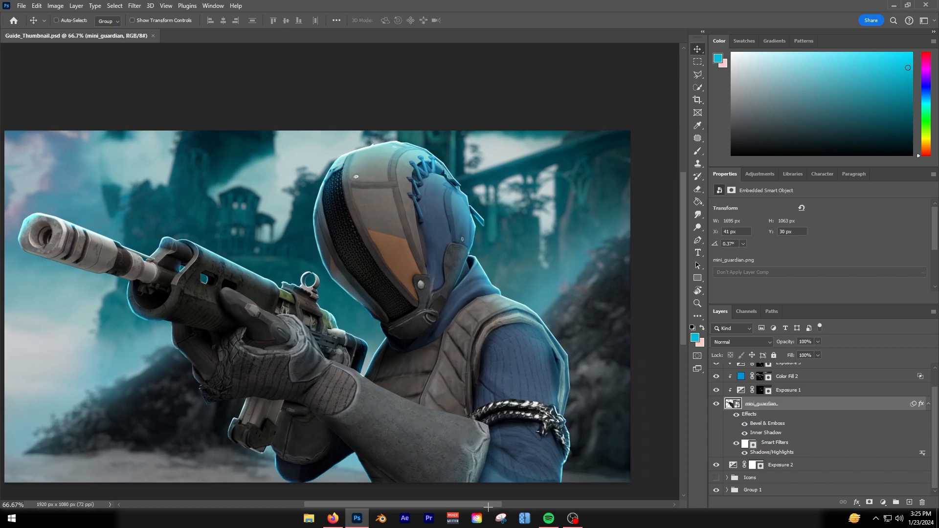
{"action": "key", "text": "ctrl+shift+a"}
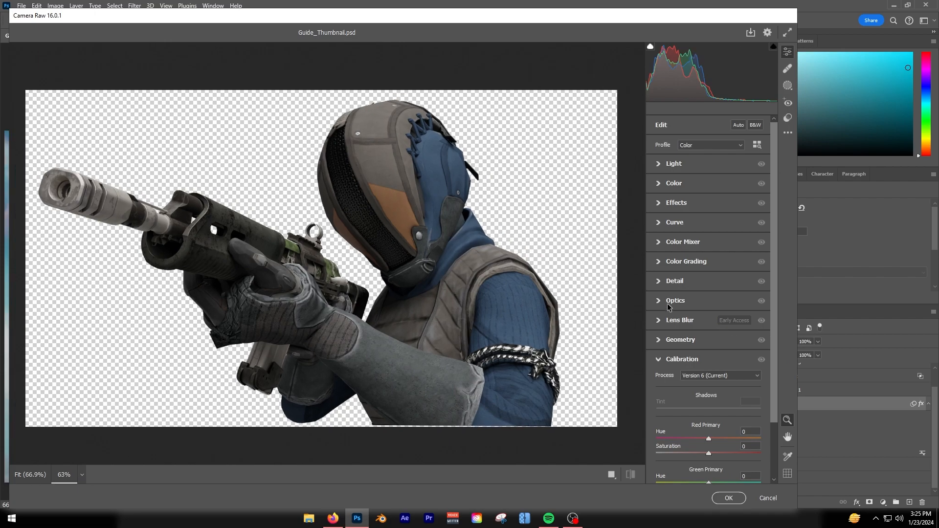
{"action": "left_click", "coordinate": [658, 283]}
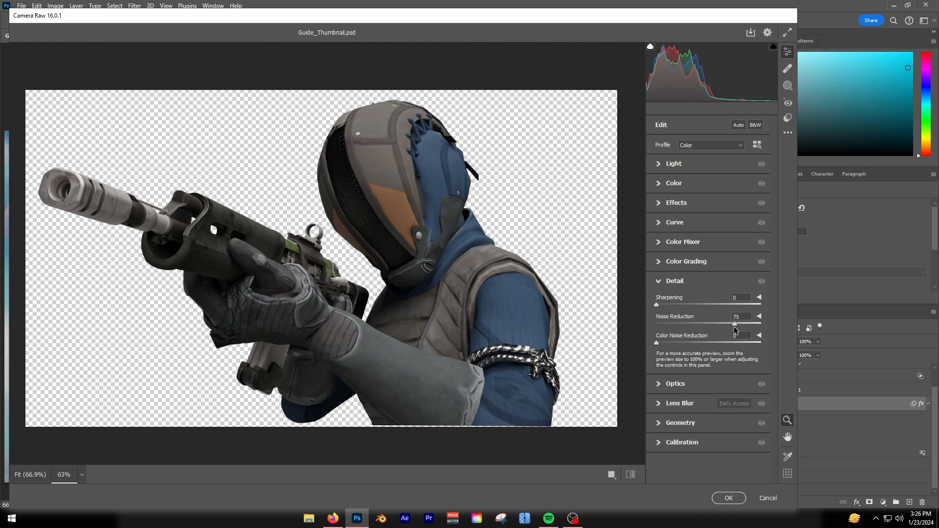
{"action": "left_click", "coordinate": [267, 232]}
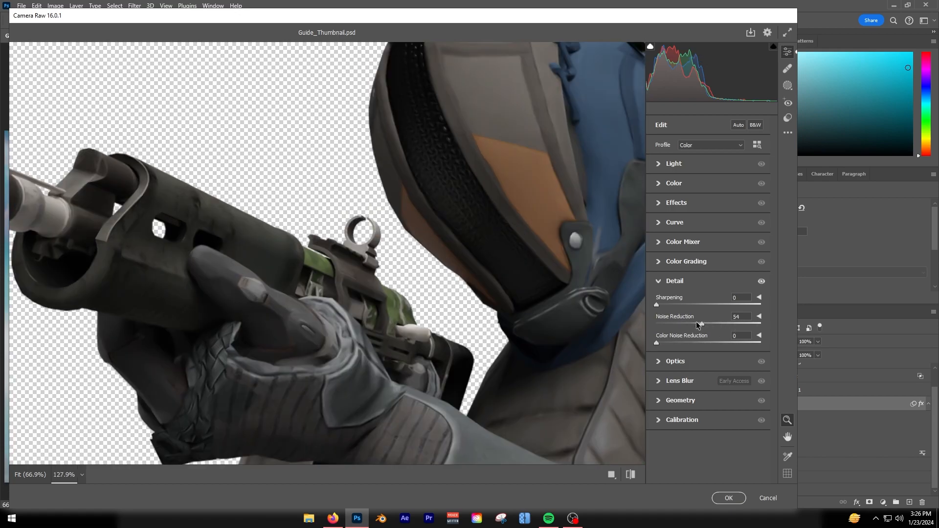
{"action": "left_click", "coordinate": [608, 321], "text": "alt"}
{"action": "left_click_drag", "start_coordinate": [760, 324], "coordinate": [720, 331]}
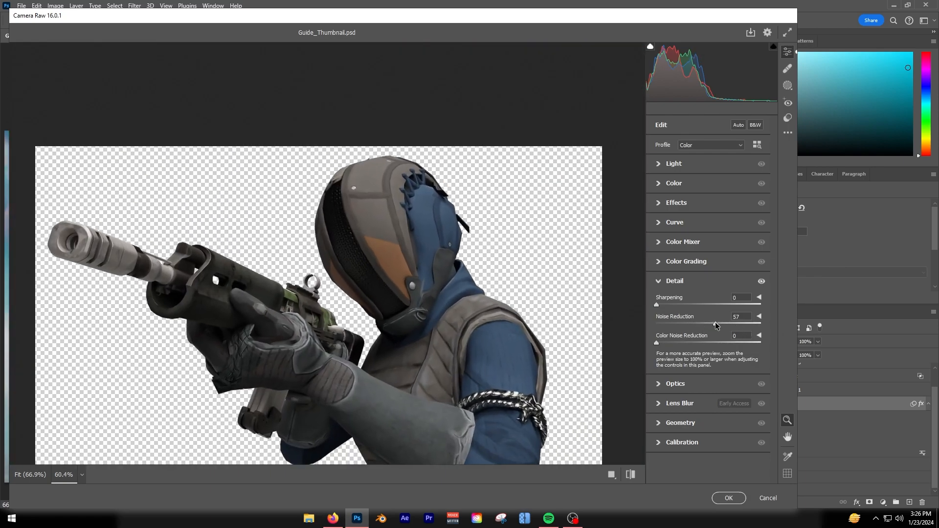
{"action": "key", "text": "Return"}
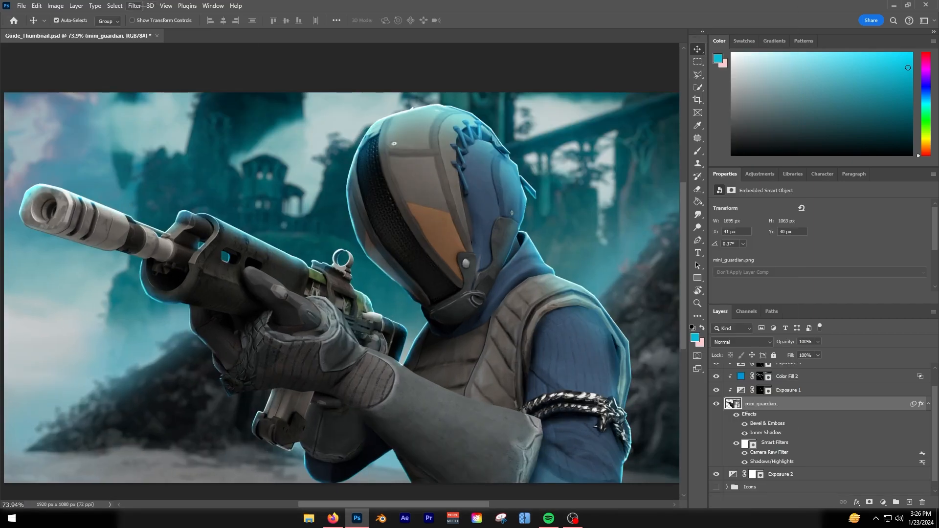
Apply an Oil Paint filter to mini_guardian with Stylization 1.5, Cleanliness 2.5, Scale 1.0, Bristle Detail 1.1, Lighting angle 110° and Shine 0.3.
{"action": "left_click", "coordinate": [142, 5]}
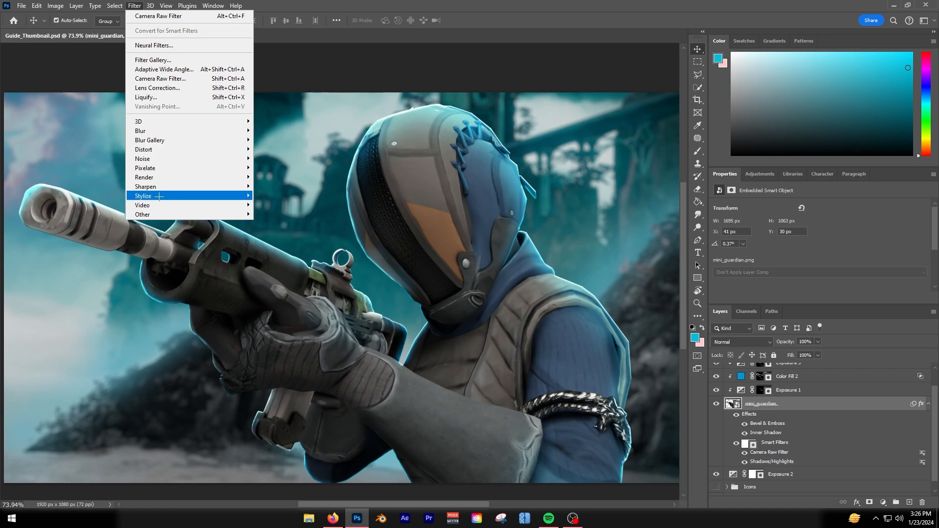
{"action": "mouse_move", "coordinate": [159, 196]}
{"action": "left_click", "coordinate": [276, 231]}
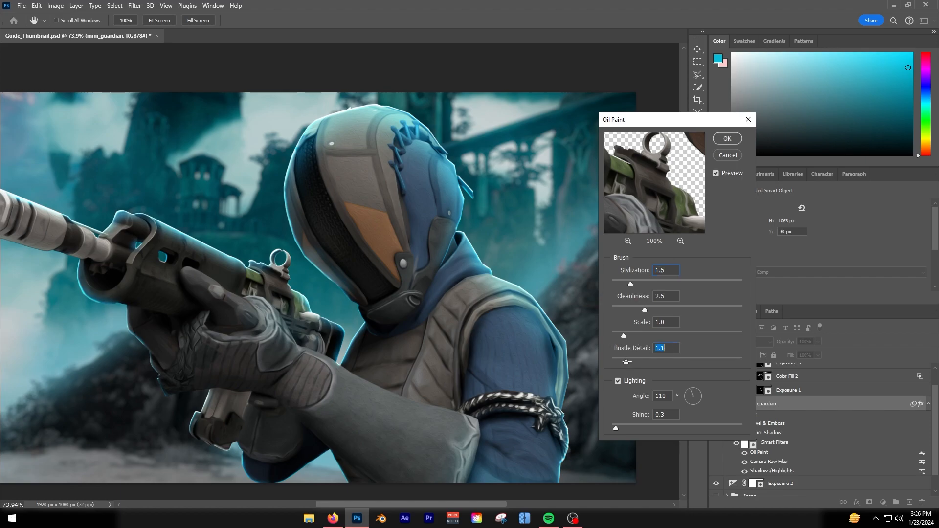
{"action": "left_click", "coordinate": [271, 317]}
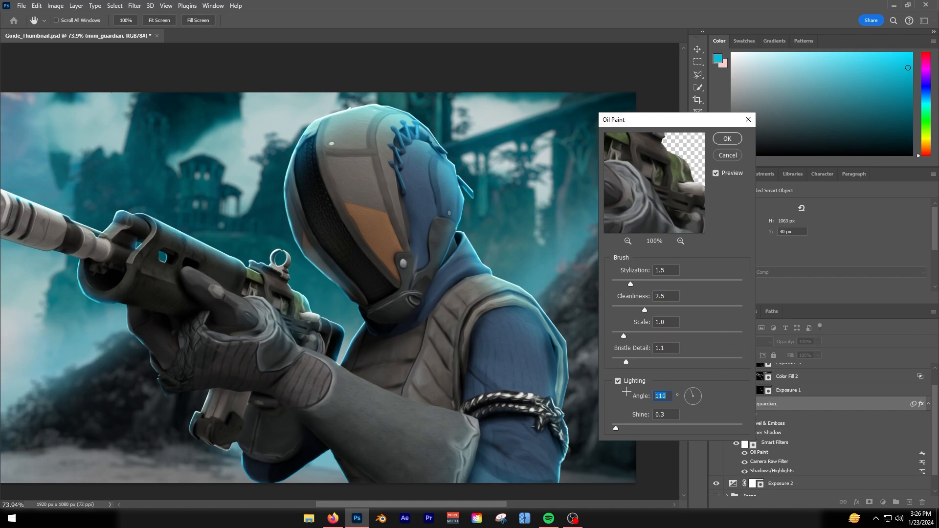
{"action": "key", "text": "Return"}
{"action": "scroll", "coordinate": [296, 317], "scroll_direction": "up", "scroll_amount": 2}
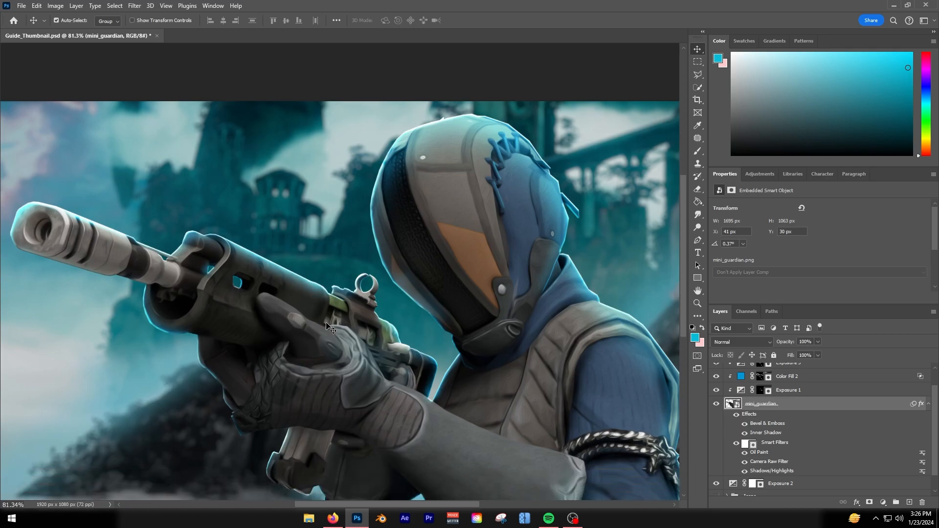
Apply Smart Sharpen to mini_guardian with Amount 20%, Radius 1.0 px, Reduce Noise 100% and Lens Blur removal.
{"action": "left_click", "coordinate": [134, 6]}
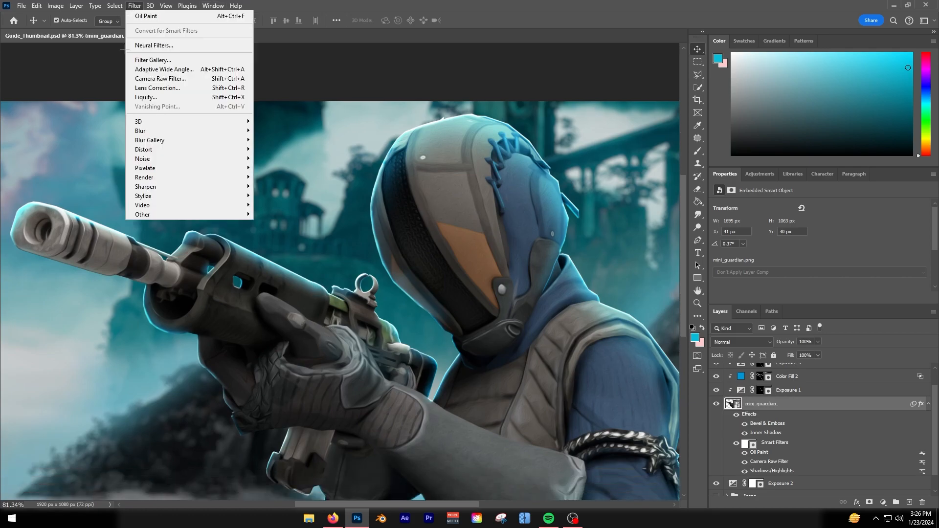
{"action": "mouse_move", "coordinate": [145, 187]}
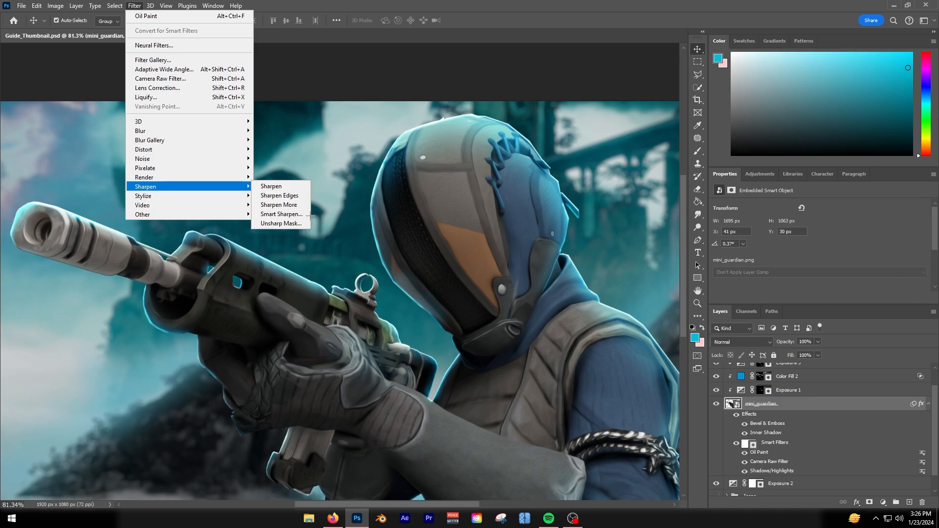
{"action": "left_click", "coordinate": [281, 214]}
{"action": "left_click_drag", "start_coordinate": [563, 294], "coordinate": [344, 290]}
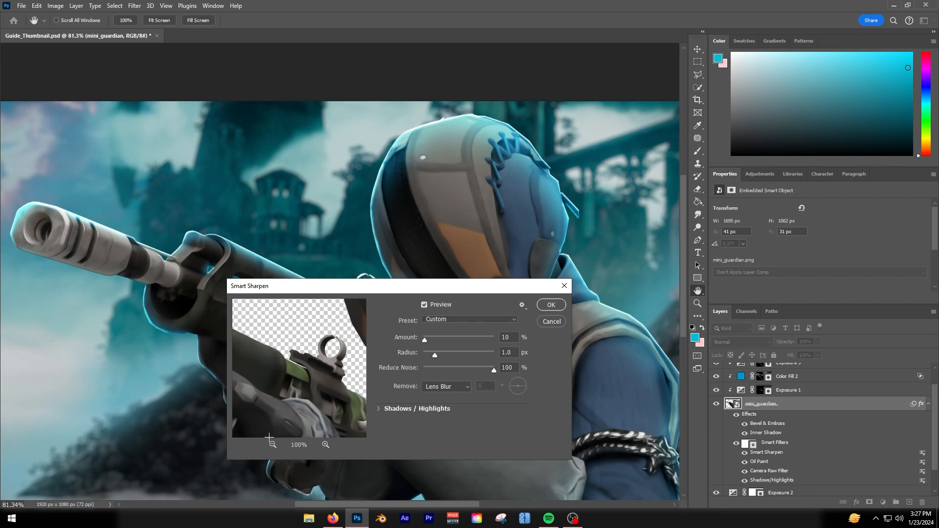
{"action": "left_click", "coordinate": [273, 445]}
{"action": "left_click", "coordinate": [273, 445]}
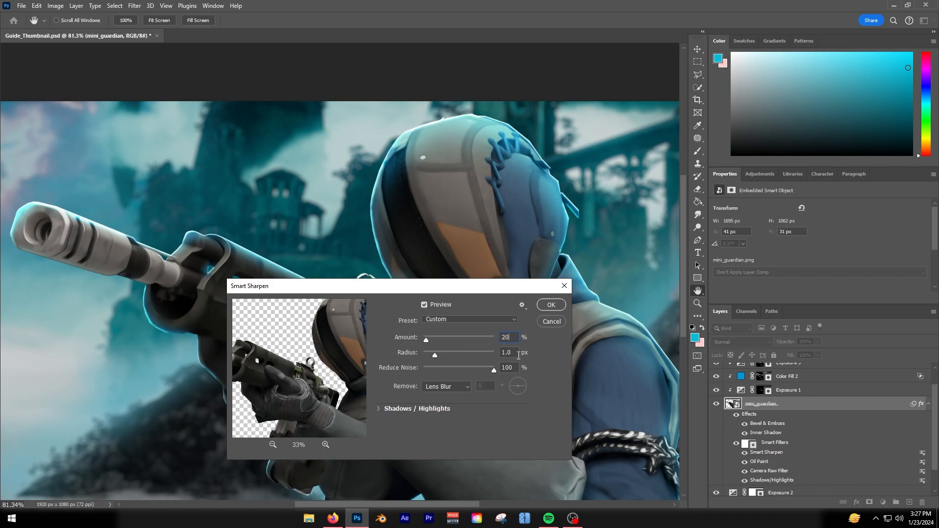
{"action": "type", "text": "20"}
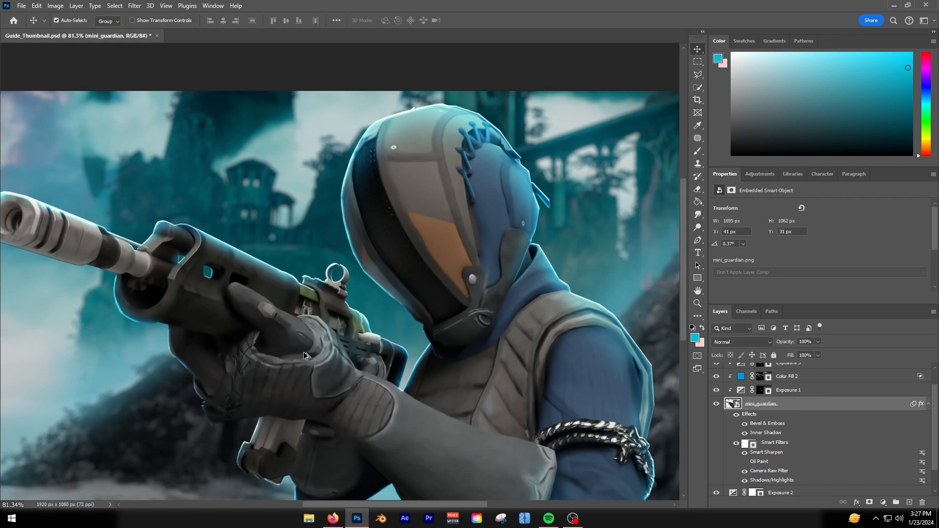
Apply a High Pass filter with a 1.5 px radius to the mini_guardian layer.
{"action": "left_click", "coordinate": [142, 5]}
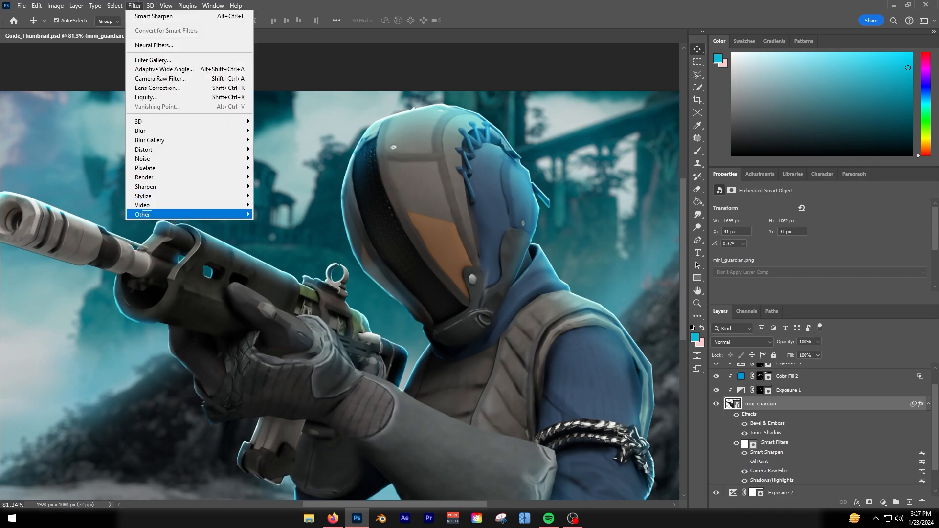
{"action": "mouse_move", "coordinate": [147, 214]}
{"action": "left_click", "coordinate": [269, 223]}
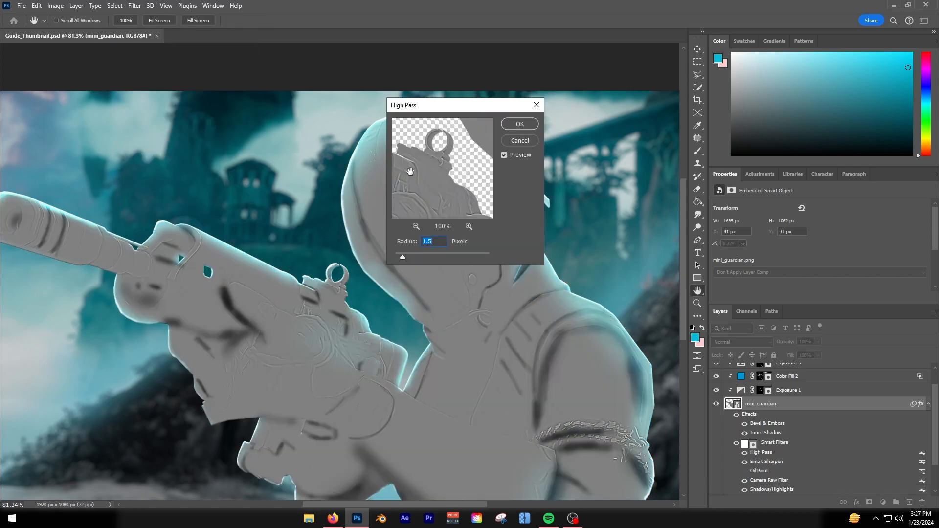
{"action": "left_click", "coordinate": [526, 123]}
Set the High Pass smart filter's blending mode to Overlay.
{"action": "scroll", "coordinate": [213, 399], "scroll_direction": "down", "scroll_amount": 2}
{"action": "scroll", "coordinate": [212, 398], "scroll_direction": "down", "scroll_amount": 1}
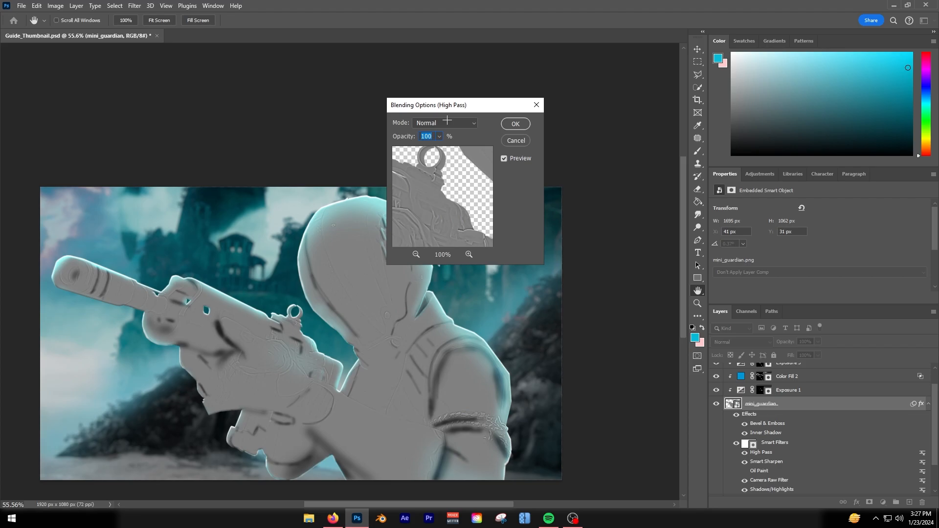
{"action": "left_click", "coordinate": [447, 121]}
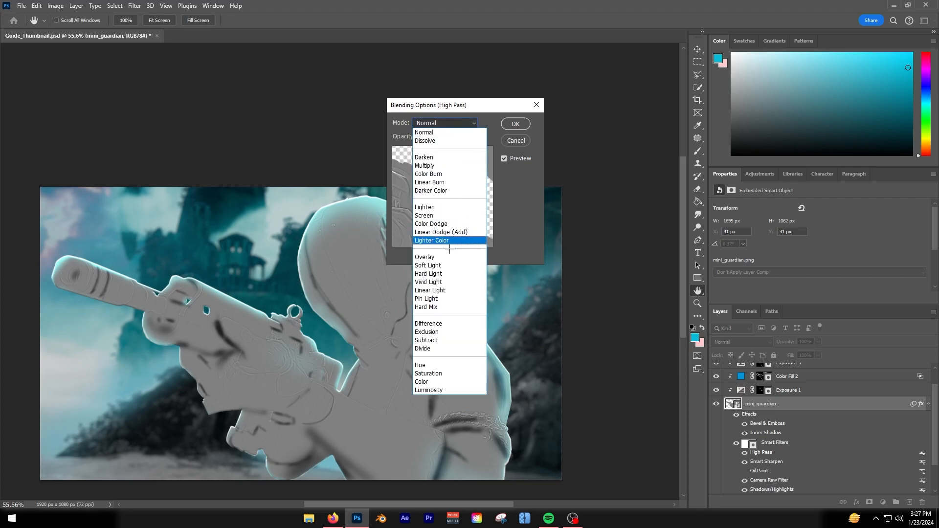
{"action": "left_click", "coordinate": [425, 257]}
{"action": "left_click", "coordinate": [516, 123]}
{"action": "scroll", "coordinate": [342, 446], "scroll_direction": "up", "scroll_amount": 4}
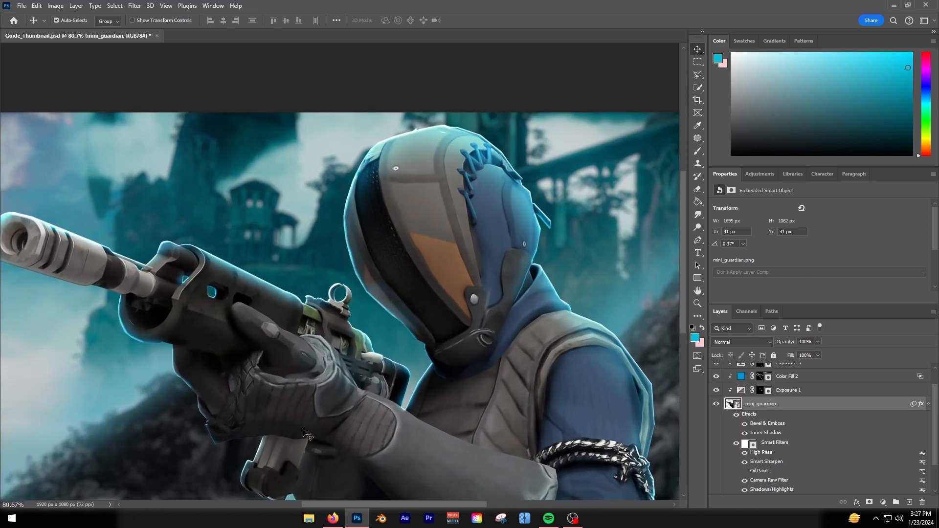
Apply the Filter Gallery's Paint Daubs filter to mini_guardian with Brush Size 1, Sharpness 1 and the Simple brush type.
{"action": "scroll", "coordinate": [308, 434], "scroll_direction": "up", "scroll_amount": 2}
{"action": "left_click", "coordinate": [135, 5]}
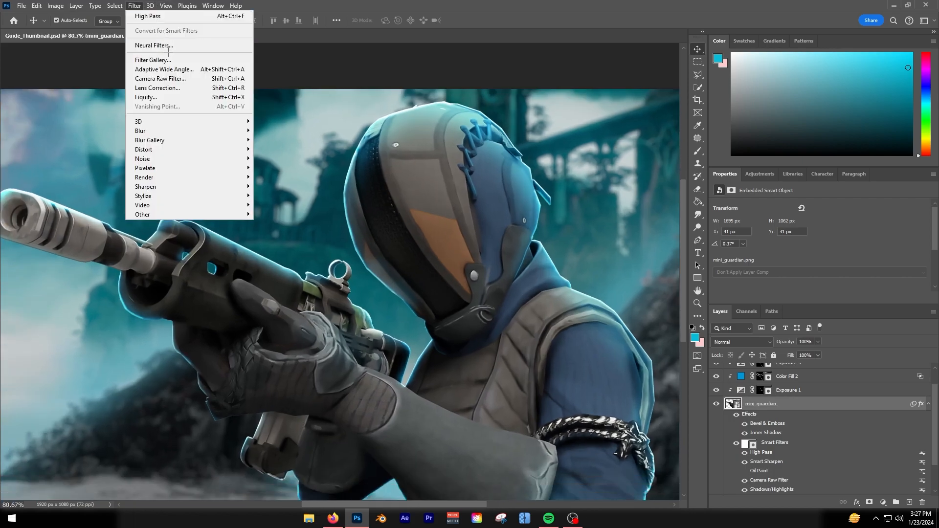
{"action": "key", "text": "Escape"}
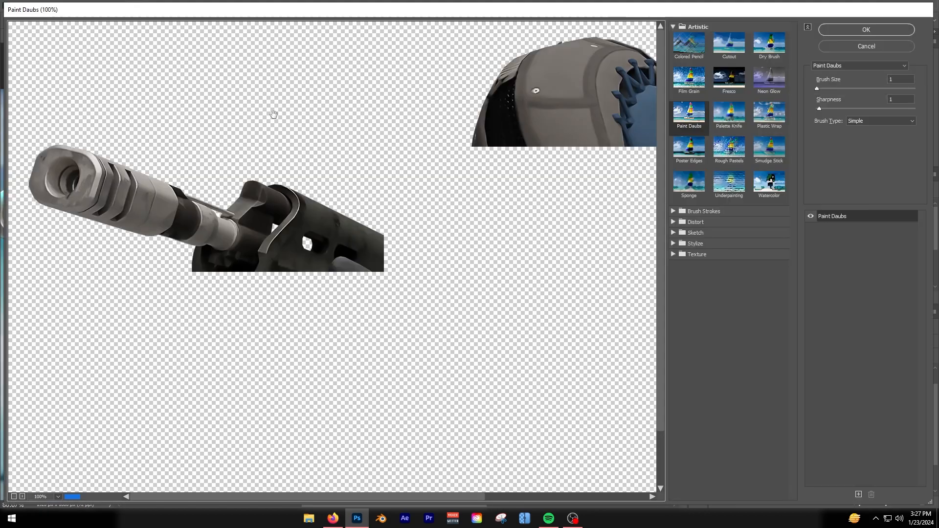
{"action": "left_click_drag", "start_coordinate": [259, 205], "coordinate": [234, 221]}
{"action": "scroll", "coordinate": [217, 237], "scroll_direction": "down", "scroll_amount": 1}
{"action": "scroll", "coordinate": [216, 238], "scroll_direction": "down", "scroll_amount": 3}
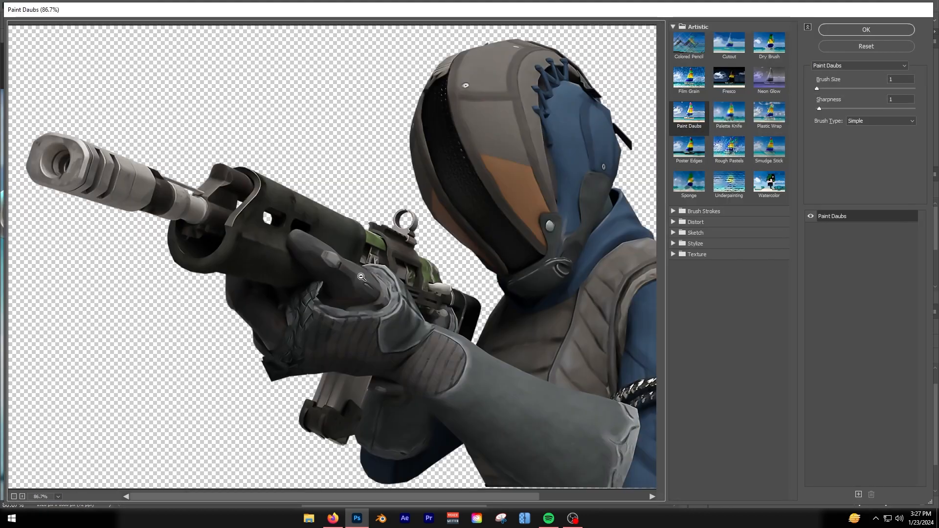
{"action": "left_click_drag", "start_coordinate": [444, 479], "coordinate": [425, 485]}
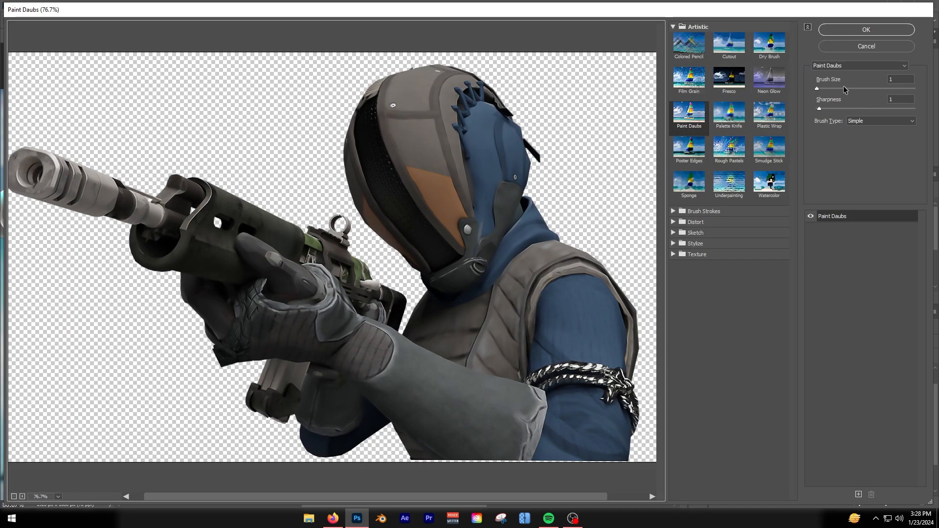
{"action": "left_click", "coordinate": [904, 100]}
{"action": "type", "text": "2"}
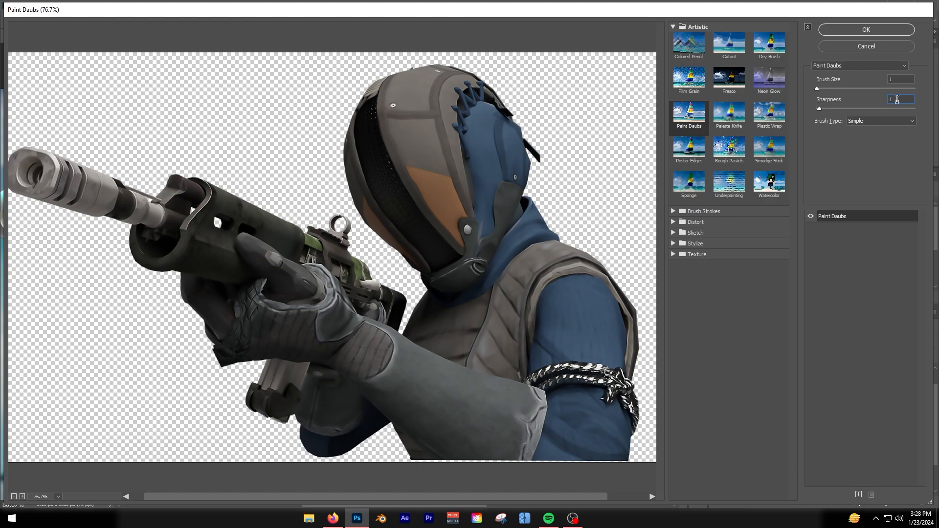
{"action": "left_click", "coordinate": [866, 30]}
{"action": "scroll", "coordinate": [318, 273], "scroll_direction": "down", "scroll_amount": 3}
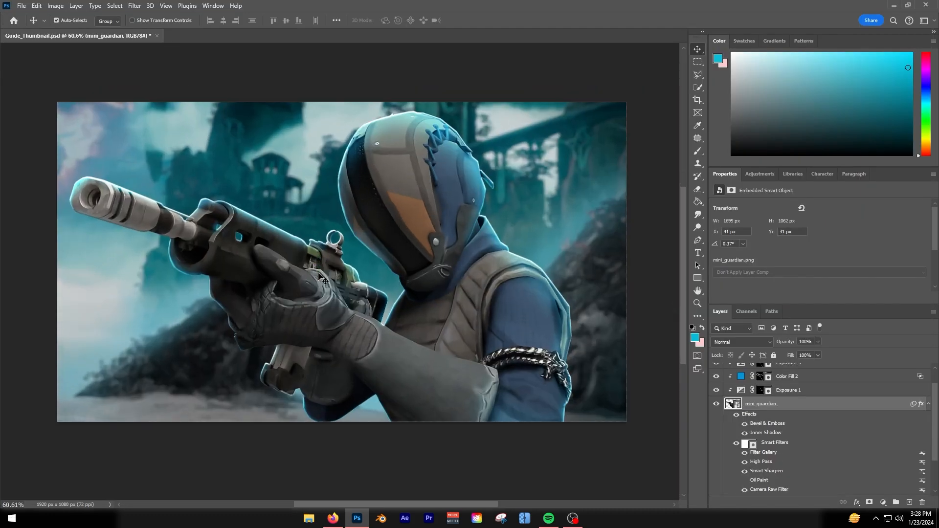
Turn the Oil Paint smart filter's visibility back on and compare the character with and without the smart filters.
{"action": "scroll", "coordinate": [300, 298], "scroll_direction": "up", "scroll_amount": 2}
{"action": "scroll", "coordinate": [274, 289], "scroll_direction": "down", "scroll_amount": 1}
{"action": "scroll", "coordinate": [255, 283], "scroll_direction": "up", "scroll_amount": 1}
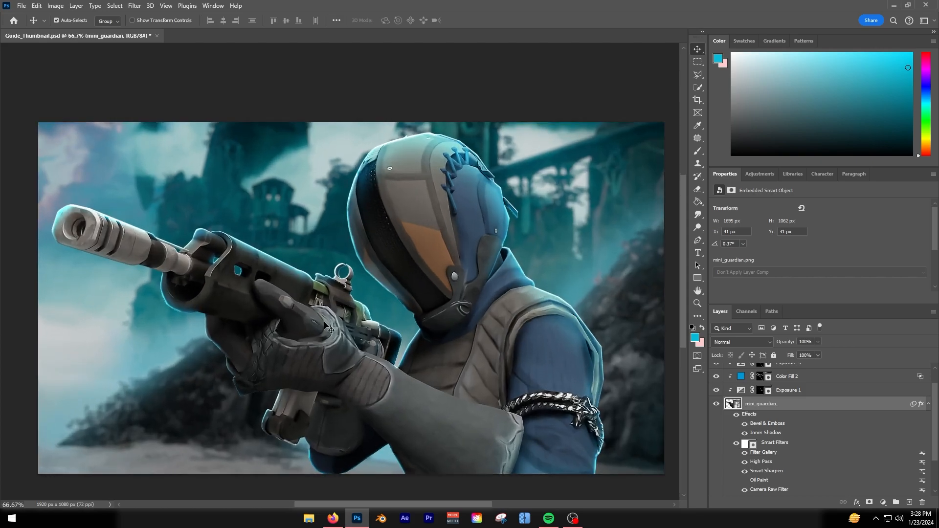
{"action": "scroll", "coordinate": [342, 328], "scroll_direction": "up", "scroll_amount": 1}
{"action": "scroll", "coordinate": [401, 391], "scroll_direction": "down", "scroll_amount": 3}
{"action": "scroll", "coordinate": [384, 365], "scroll_direction": "up", "scroll_amount": 3}
{"action": "left_click_drag", "start_coordinate": [428, 502], "coordinate": [424, 498]}
{"action": "left_click", "coordinate": [745, 468]}
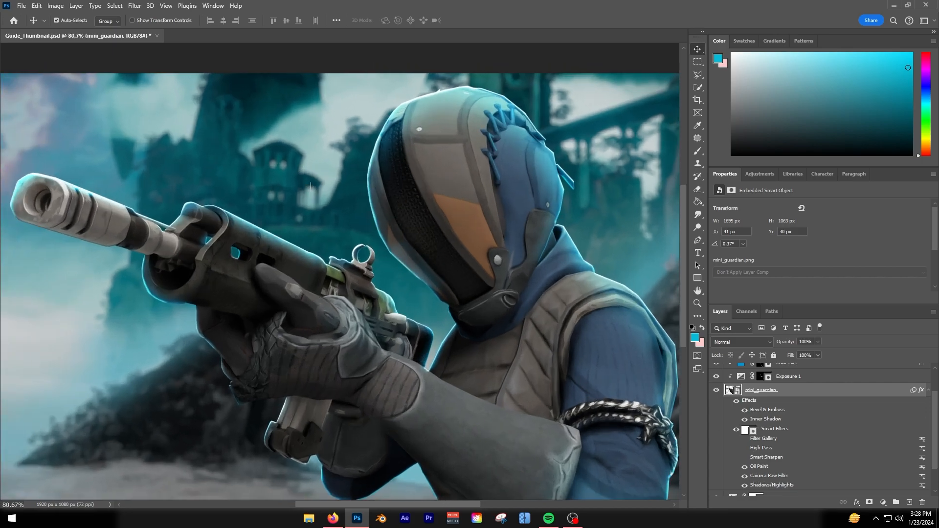
{"action": "scroll", "coordinate": [344, 382], "scroll_direction": "down", "scroll_amount": 1}
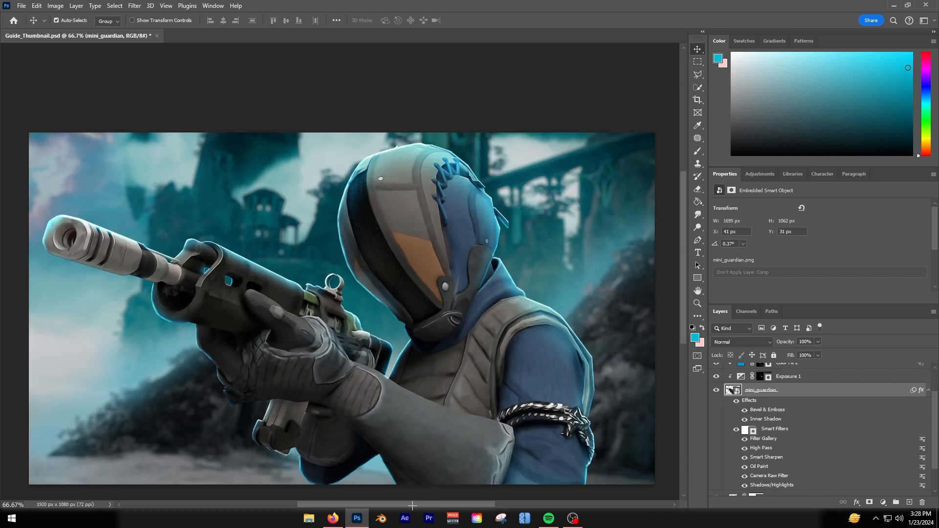
{"action": "scroll", "coordinate": [390, 436], "scroll_direction": "down", "scroll_amount": 1}
{"action": "scroll", "coordinate": [390, 437], "scroll_direction": "down", "scroll_amount": 1}
{"action": "scroll", "coordinate": [379, 401], "scroll_direction": "up", "scroll_amount": 1}
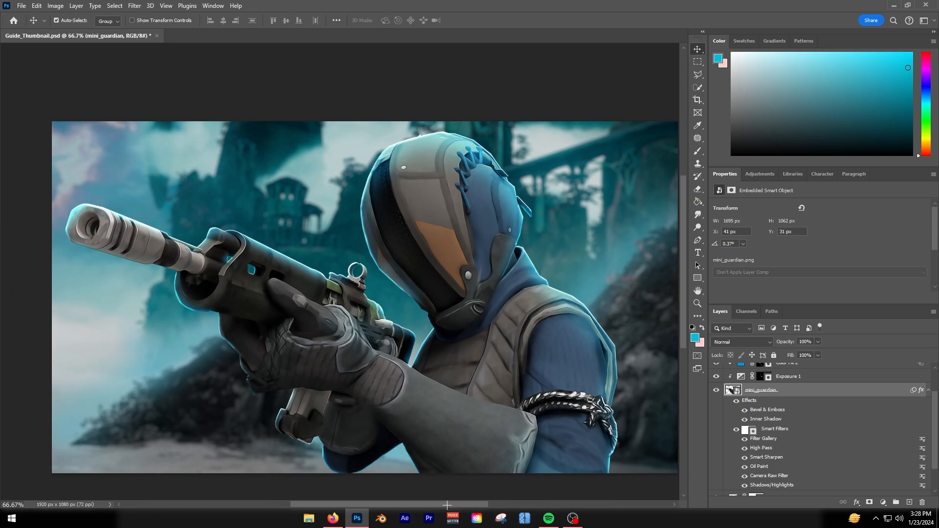
{"action": "left_click_drag", "start_coordinate": [448, 502], "coordinate": [457, 498]}
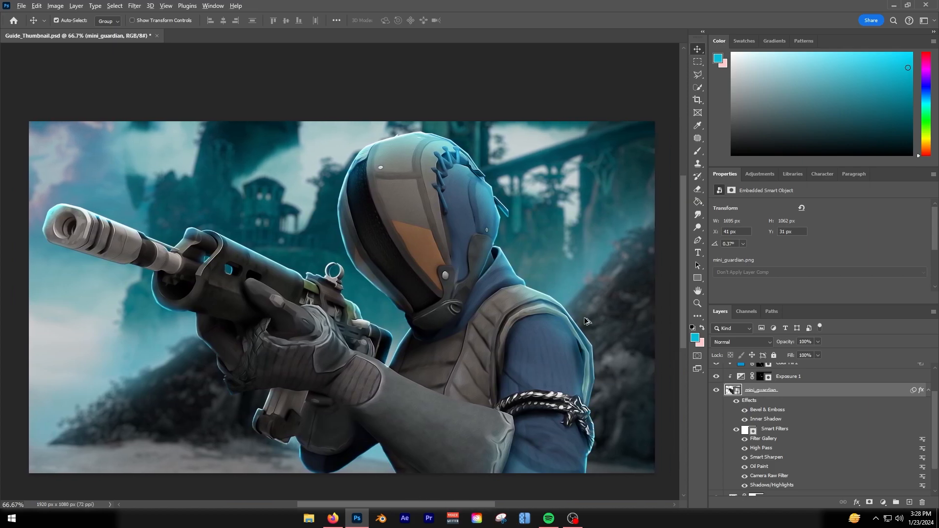
Add an Exposure adjustment layer above Layer 1, clip it to the character and set its Exposure to +0.47.
{"action": "scroll", "coordinate": [778, 399], "scroll_direction": "up", "scroll_amount": 2}
{"action": "left_click", "coordinate": [724, 375]}
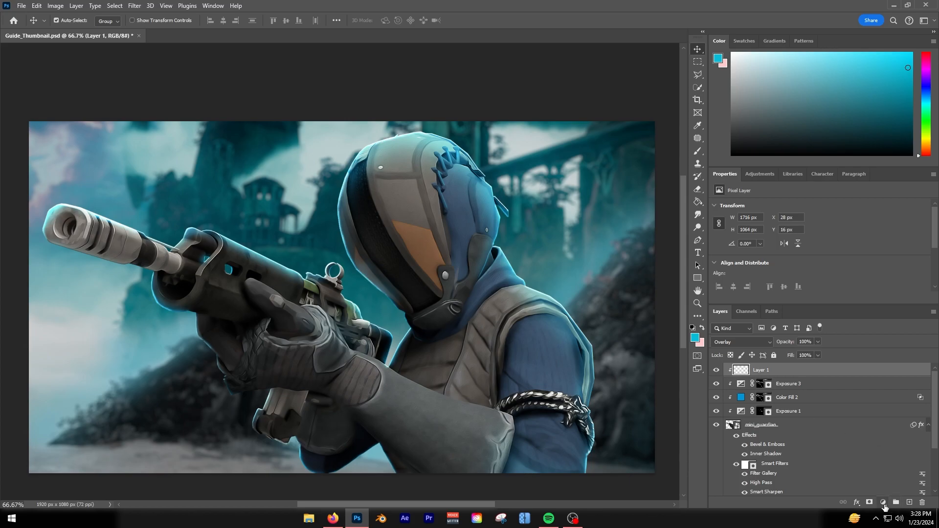
{"action": "left_click", "coordinate": [883, 504]}
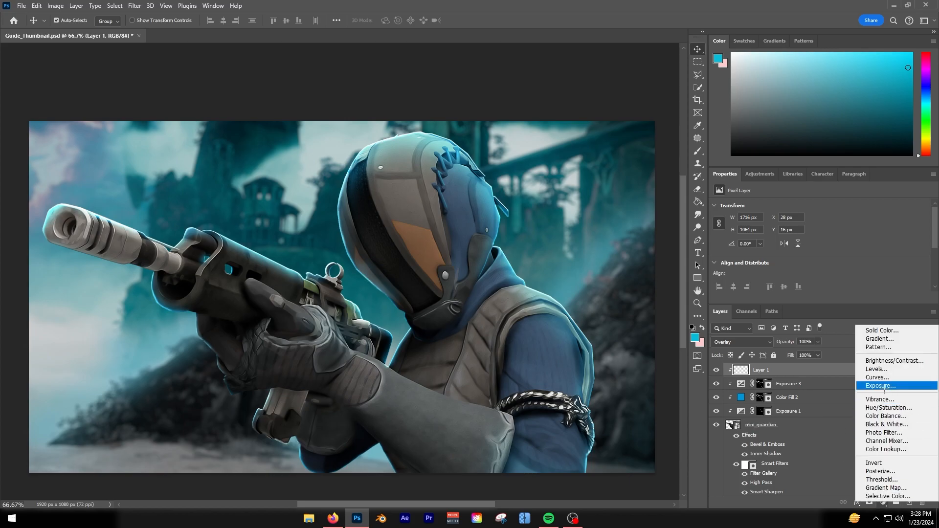
{"action": "left_click", "coordinate": [878, 389]}
{"action": "left_click", "coordinate": [773, 377], "text": "alt"}
{"action": "left_click_drag", "start_coordinate": [821, 230], "coordinate": [827, 231]}
Inspect the character and rifle's lighting up close and at thumbnail size.
{"action": "scroll", "coordinate": [462, 347], "scroll_direction": "up", "scroll_amount": 6}
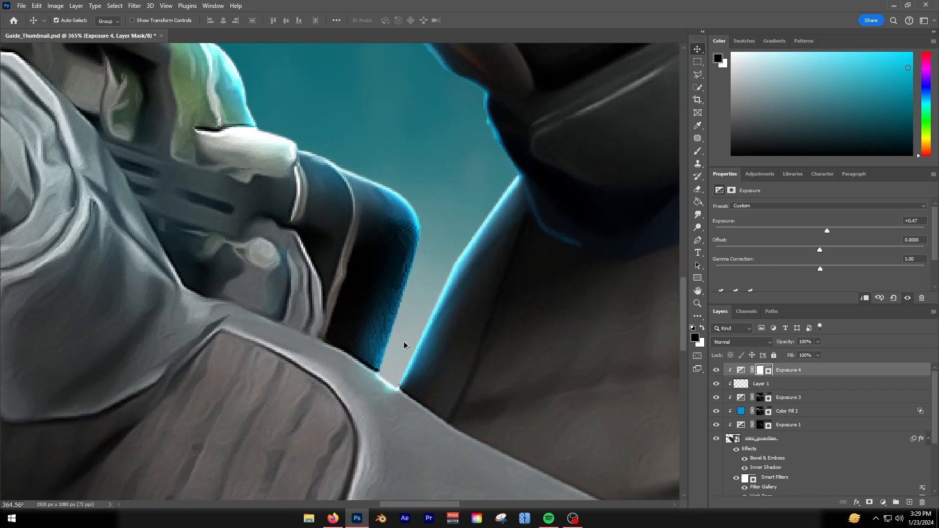
{"action": "scroll", "coordinate": [386, 362], "scroll_direction": "down", "scroll_amount": 6}
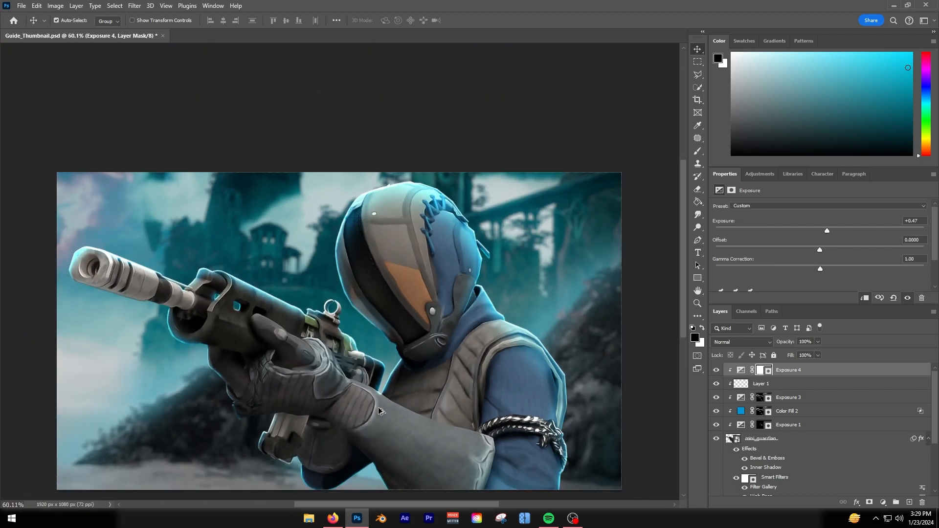
{"action": "scroll", "coordinate": [377, 420], "scroll_direction": "down", "scroll_amount": 4}
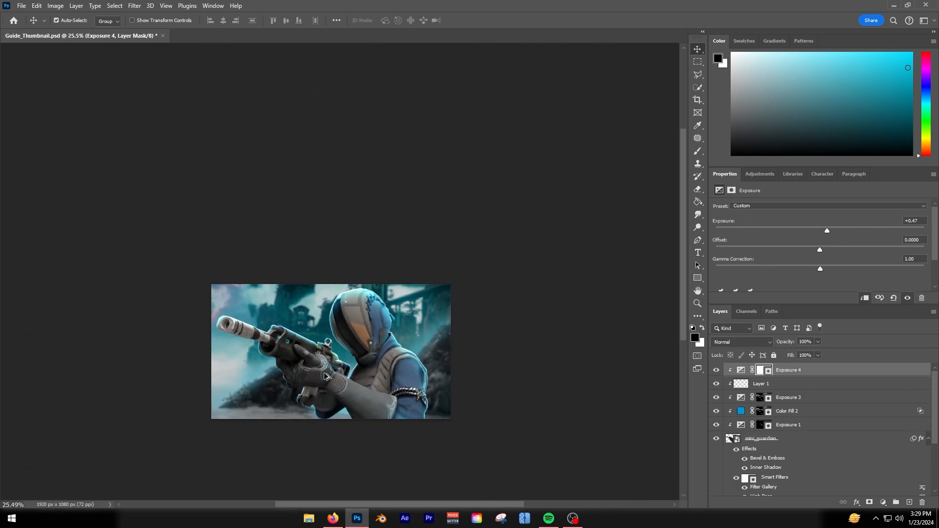
{"action": "scroll", "coordinate": [365, 376], "scroll_direction": "up", "scroll_amount": 6}
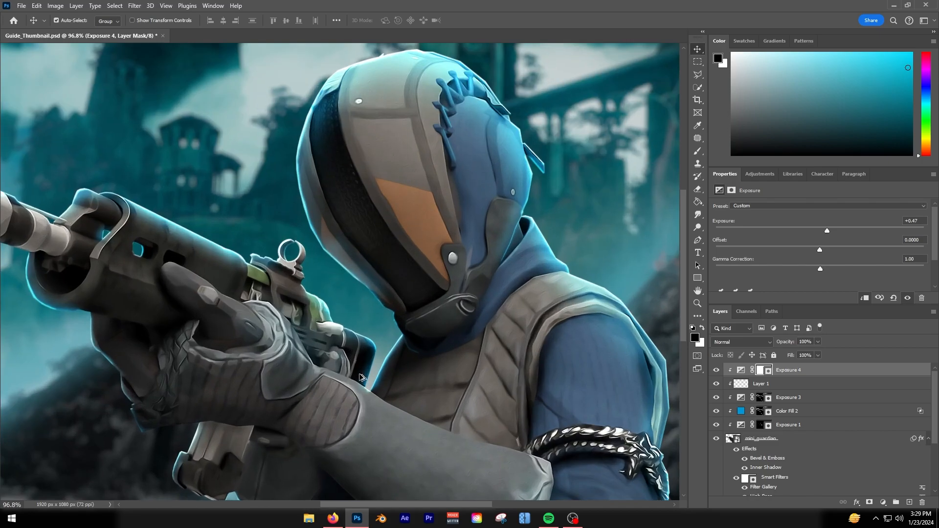
{"action": "scroll", "coordinate": [367, 382], "scroll_direction": "up", "scroll_amount": 2}
{"action": "scroll", "coordinate": [379, 376], "scroll_direction": "down", "scroll_amount": 5}
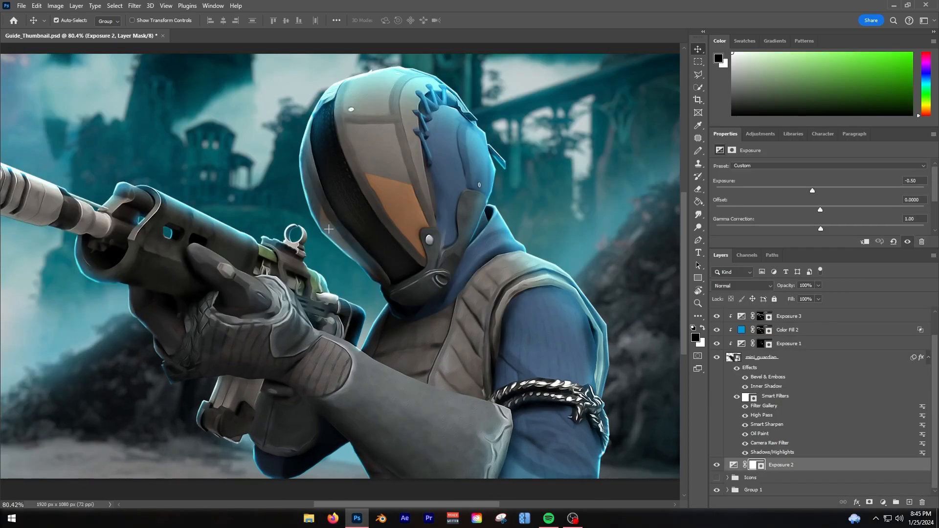
{"action": "scroll", "coordinate": [254, 269], "scroll_direction": "down", "scroll_amount": 2}
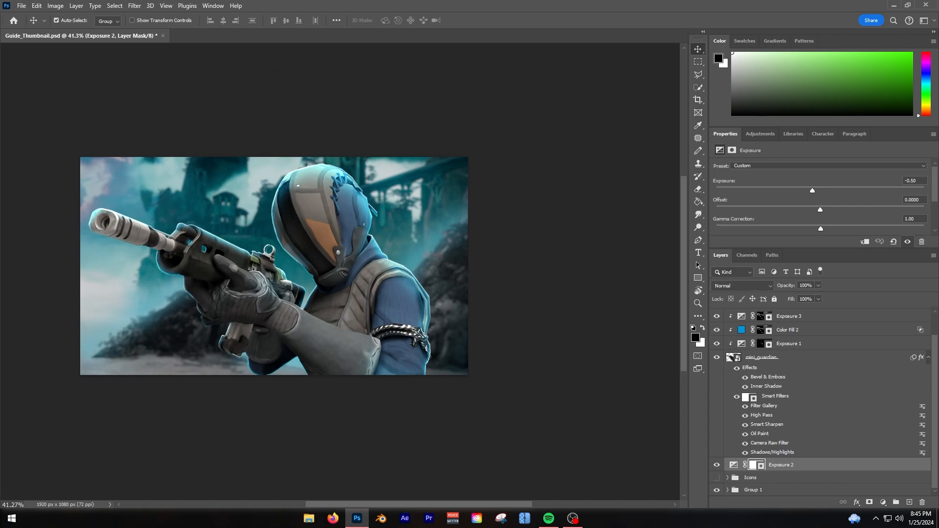
{"action": "key", "text": "alt+Tab"}
{"action": "left_click", "coordinate": [376, 361]}
{"action": "scroll", "coordinate": [343, 352], "scroll_direction": "up", "scroll_amount": 5}
{"action": "scroll", "coordinate": [337, 332], "scroll_direction": "down", "scroll_amount": 4}
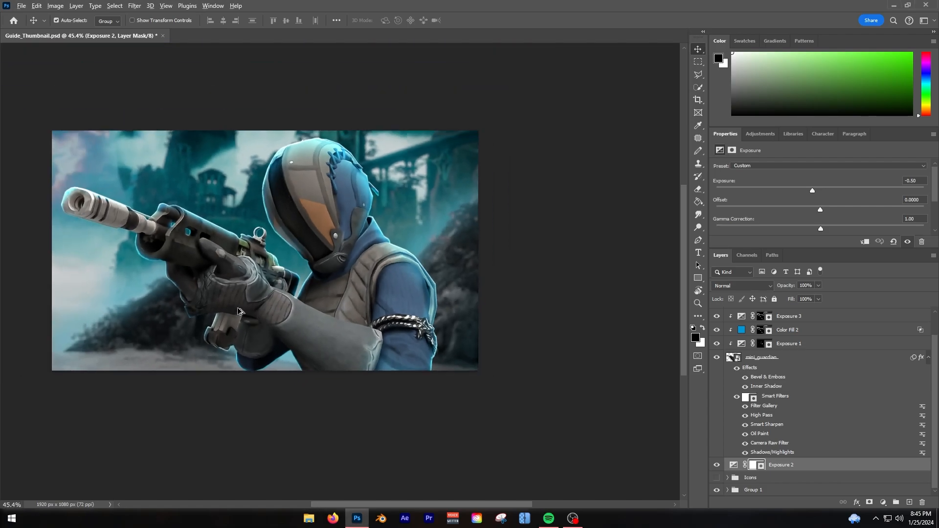
{"action": "scroll", "coordinate": [238, 312], "scroll_direction": "up", "scroll_amount": 2}
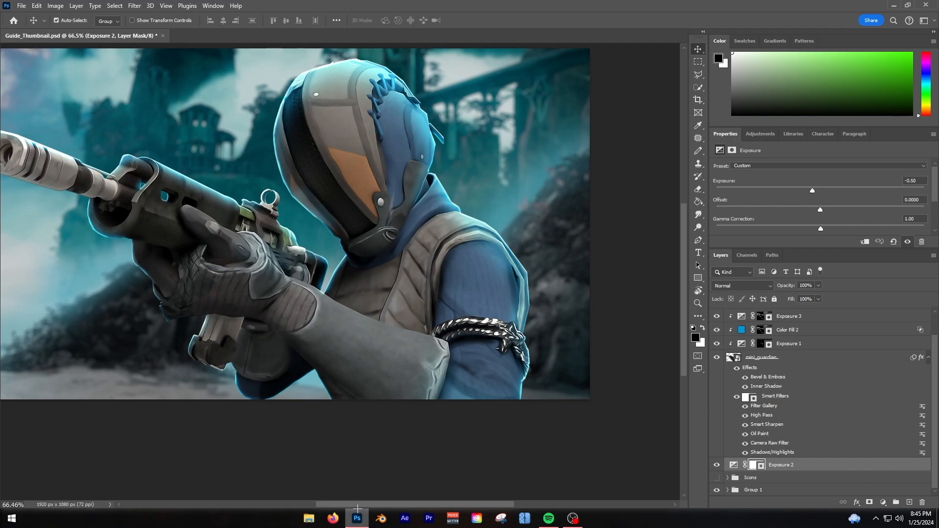
{"action": "left_click_drag", "start_coordinate": [361, 504], "coordinate": [370, 504]}
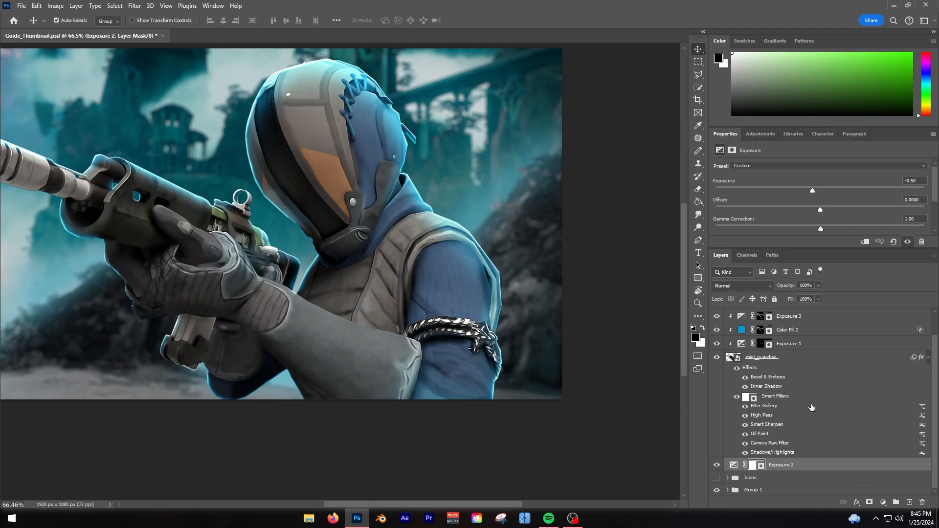
Duplicate the Color Fill 2 layer and place the copy directly below mini_guardian.
{"action": "left_click", "coordinate": [910, 503]}
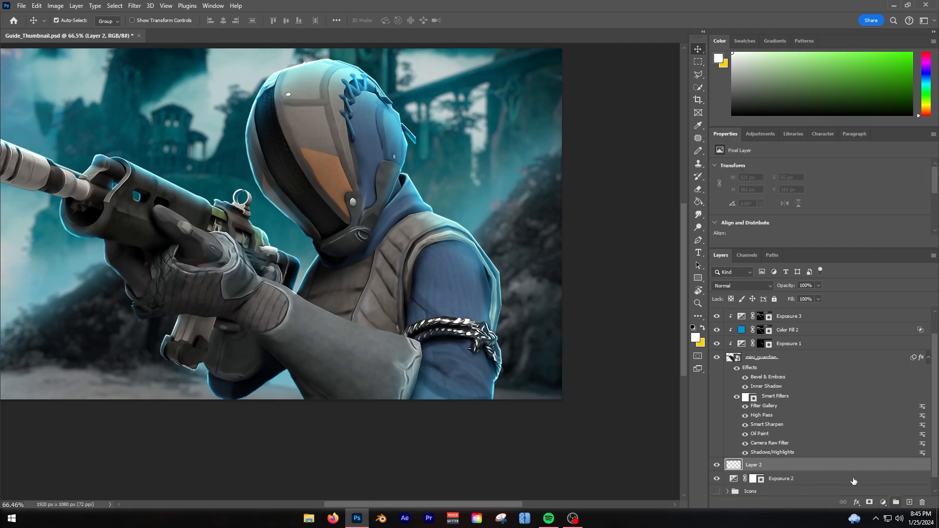
{"action": "key", "text": "ctrl+z"}
{"action": "scroll", "coordinate": [804, 379], "scroll_direction": "down", "scroll_amount": 1}
{"action": "left_click_drag", "start_coordinate": [791, 345], "coordinate": [807, 450]}
Replace the Color Fill 2 copy's layer mask with a fully black mask.
{"action": "left_click", "coordinate": [757, 477]}
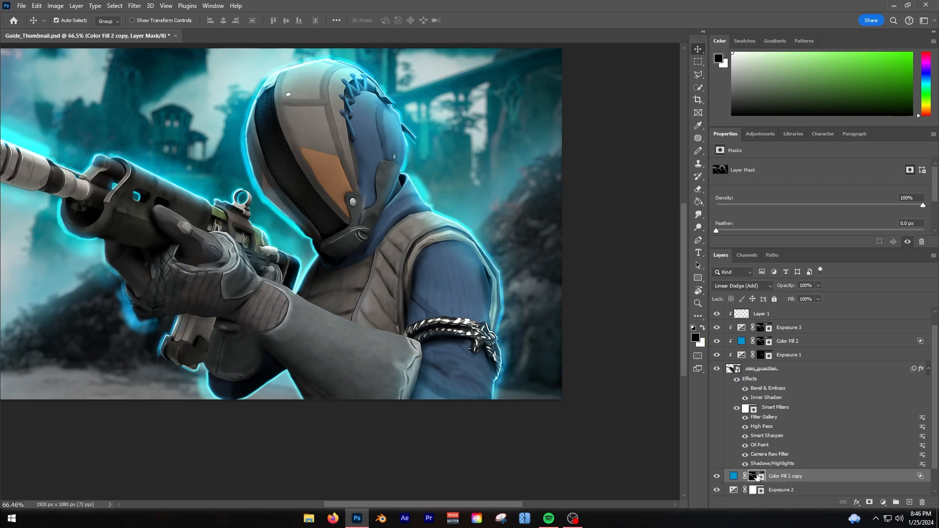
{"action": "right_click", "coordinate": [757, 477]}
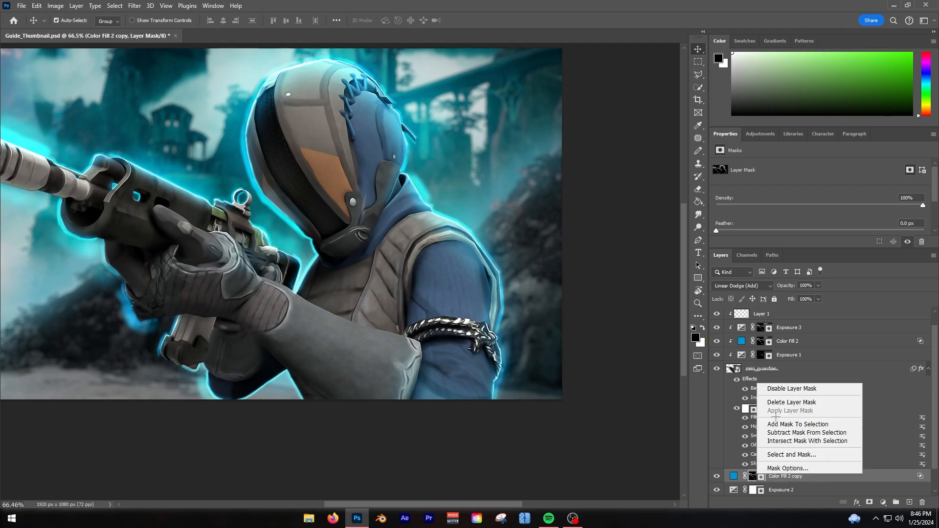
{"action": "left_click", "coordinate": [777, 403]}
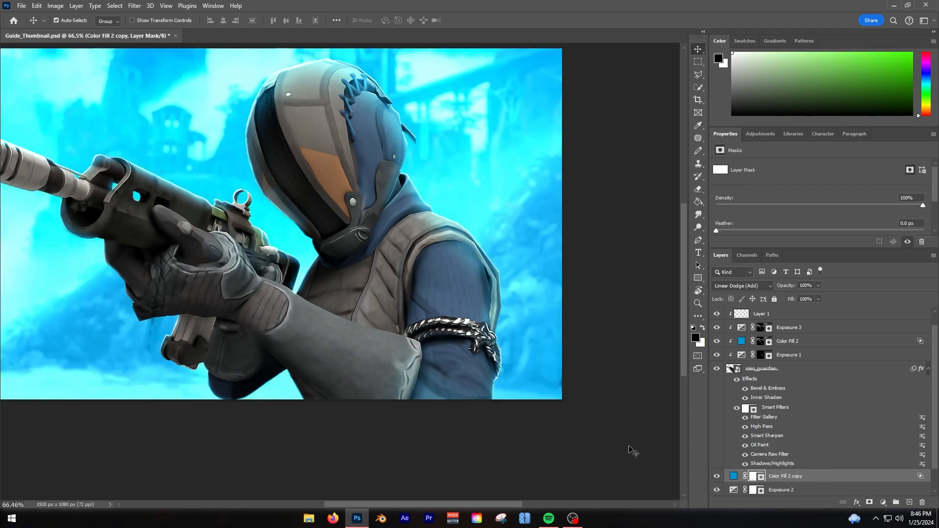
{"action": "key", "text": "ctrl+i"}
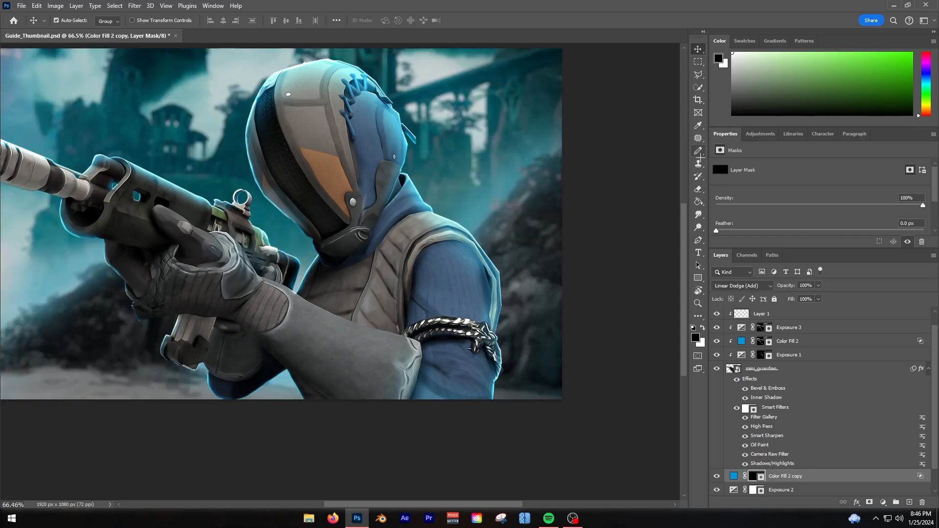
Paint a large soft white spot on the Color Fill 2 copy's mask behind the character's torso with a 1132 px brush.
{"action": "right_click", "coordinate": [699, 152]}
{"action": "left_click", "coordinate": [741, 151]}
{"action": "left_click_drag", "start_coordinate": [262, 139], "coordinate": [351, 153]}
{"action": "scroll", "coordinate": [309, 205], "scroll_direction": "down", "scroll_amount": 2}
{"action": "mouse_move", "coordinate": [309, 205]}
{"action": "left_mouse_down"}
{"action": "mouse_move", "coordinate": [338, 292]}
{"action": "mouse_move", "coordinate": [372, 303]}
{"action": "mouse_move", "coordinate": [389, 323]}
{"action": "left_mouse_up"}
{"action": "scroll", "coordinate": [339, 292], "scroll_direction": "up", "scroll_amount": 3}
{"action": "left_click_drag", "start_coordinate": [392, 325], "coordinate": [398, 278]}
{"action": "key", "text": "x"}
{"action": "left_click", "coordinate": [409, 283]}
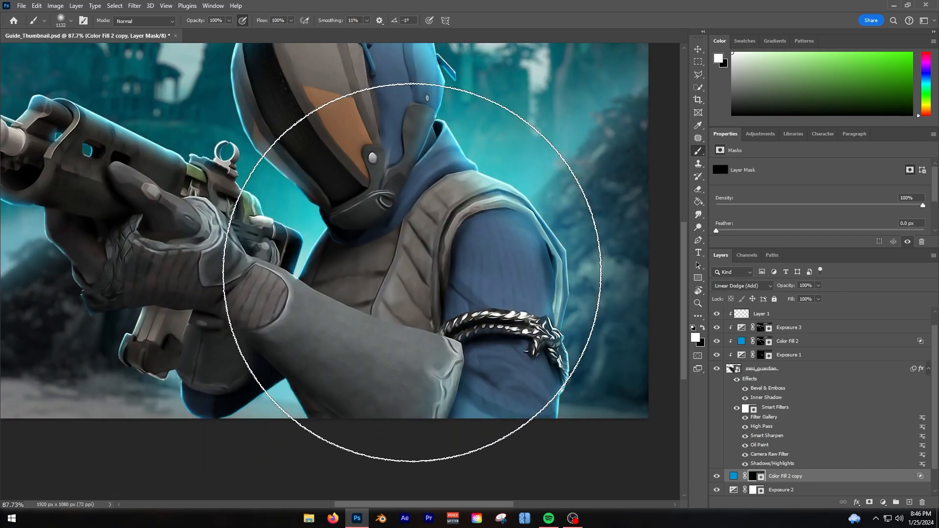
{"action": "key", "text": "ctrl+z"}
{"action": "left_click", "coordinate": [419, 287]}
{"action": "scroll", "coordinate": [419, 288], "scroll_direction": "down", "scroll_amount": 5}
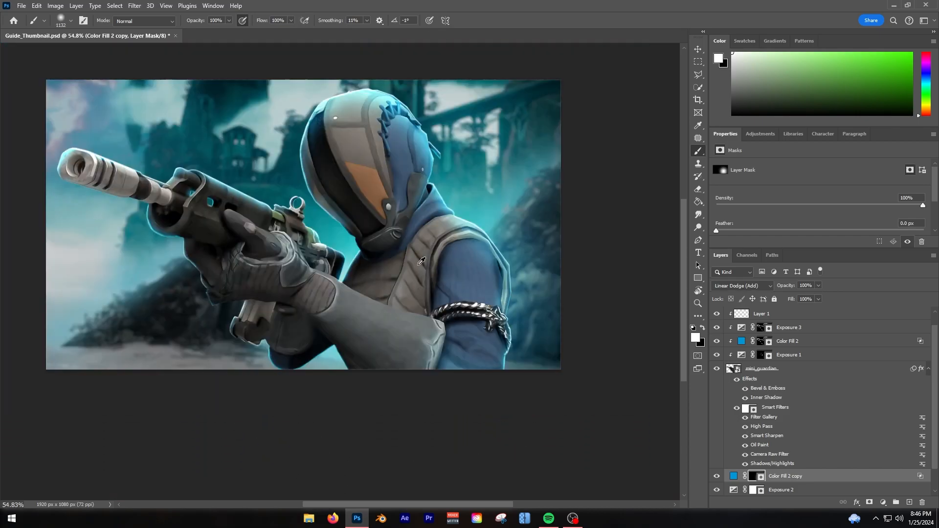
{"action": "scroll", "coordinate": [421, 261], "scroll_direction": "up", "scroll_amount": 1}
{"action": "left_click_drag", "start_coordinate": [612, 308], "coordinate": [509, 313]}
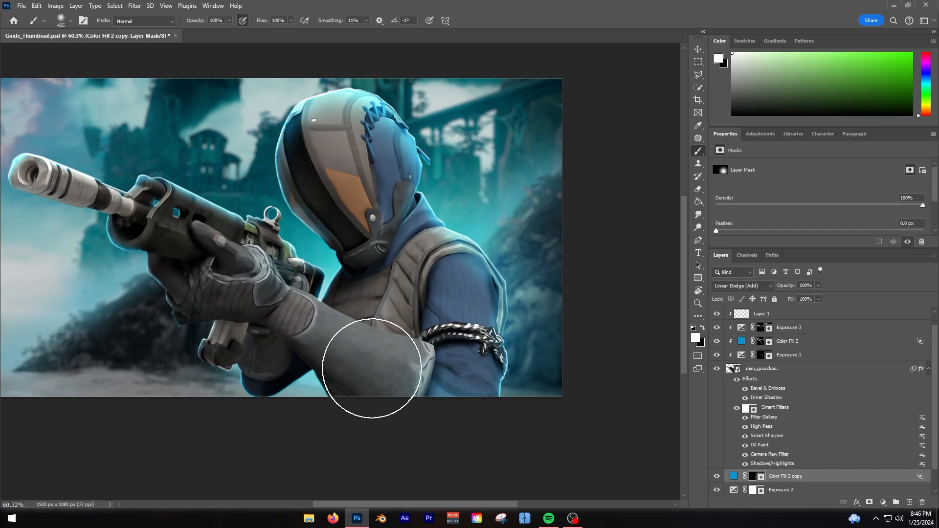
Keep the Color Fill 2 copy's blending mode at Linear Dodge (Add) and lower its opacity to 42%.
{"action": "left_click", "coordinate": [742, 286]}
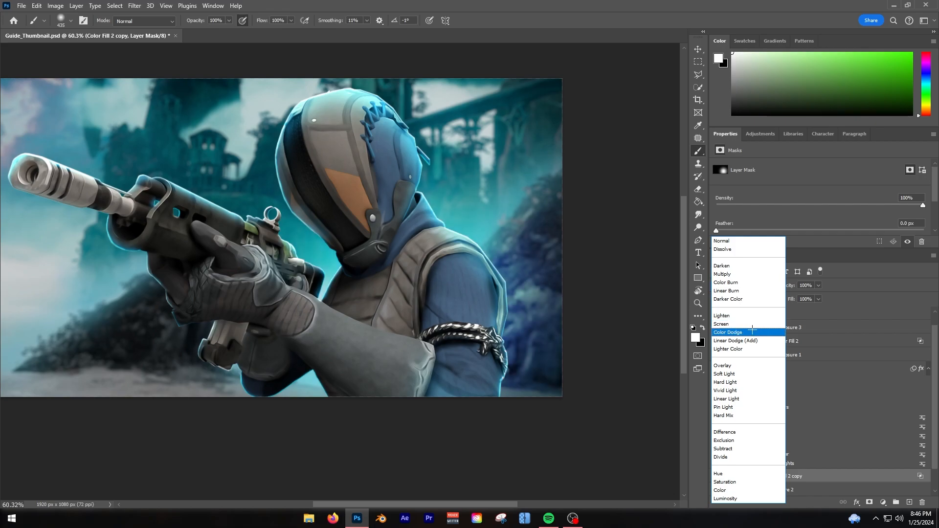
{"action": "left_click", "coordinate": [735, 341]}
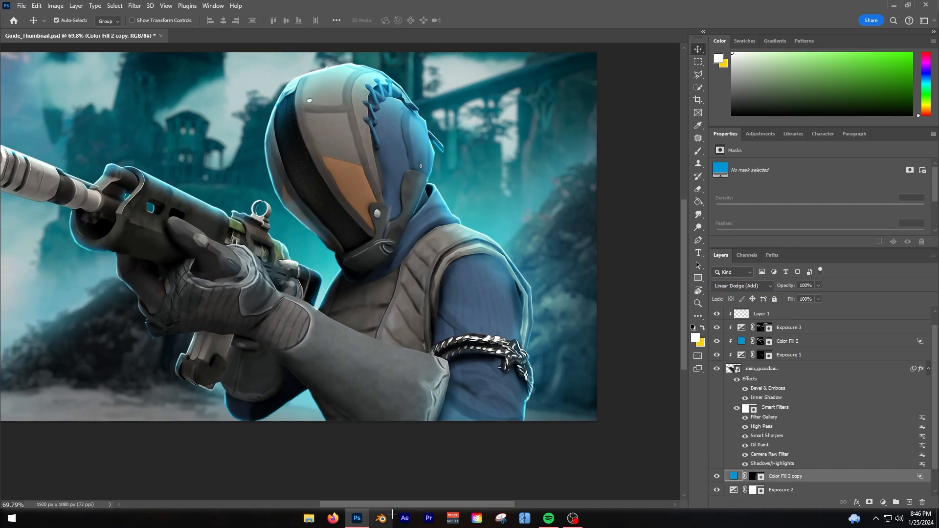
{"action": "scroll", "coordinate": [536, 461], "scroll_direction": "right", "scroll_amount": 1}
{"action": "left_click", "coordinate": [818, 285]}
{"action": "left_click_drag", "start_coordinate": [822, 297], "coordinate": [792, 296]}
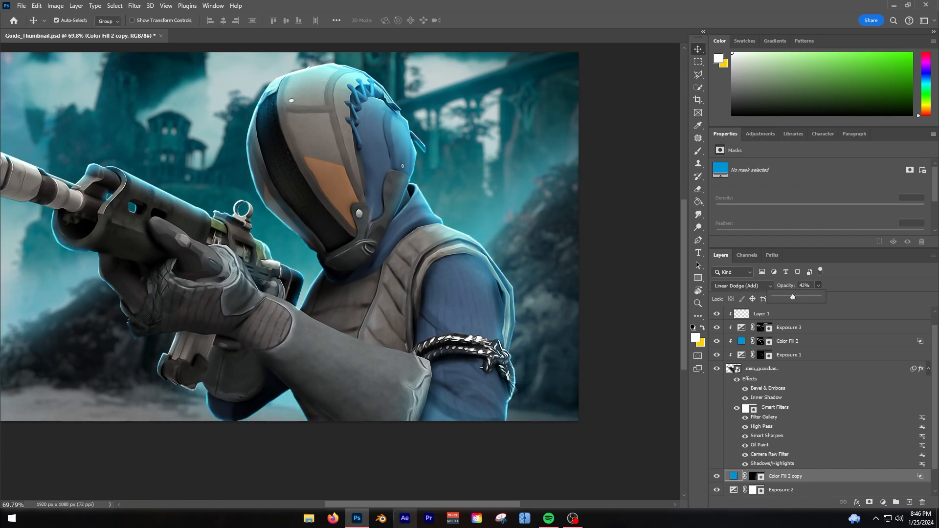
Create an empty layer directly above Color Fill 2 copy and set its blending mode to Overlay.
{"action": "left_click", "coordinate": [805, 482]}
{"action": "left_click", "coordinate": [910, 503]}
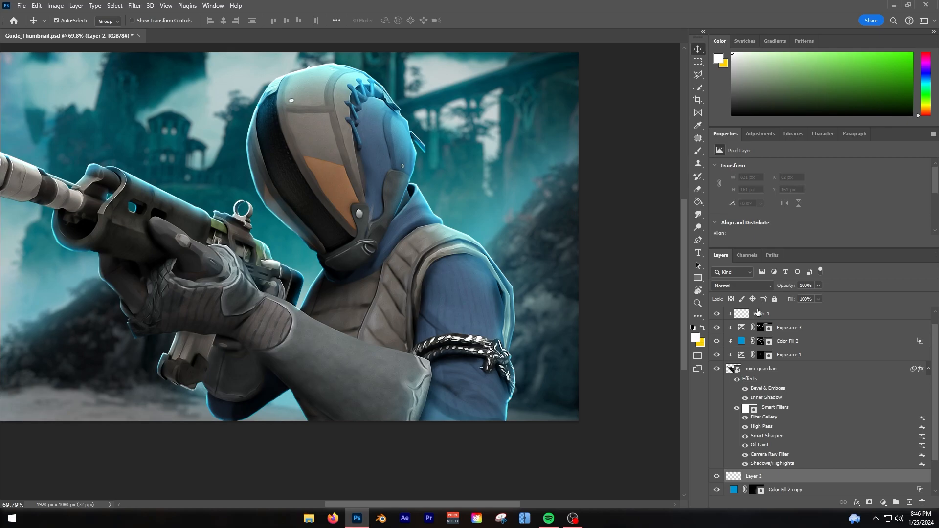
{"action": "left_click", "coordinate": [740, 285]}
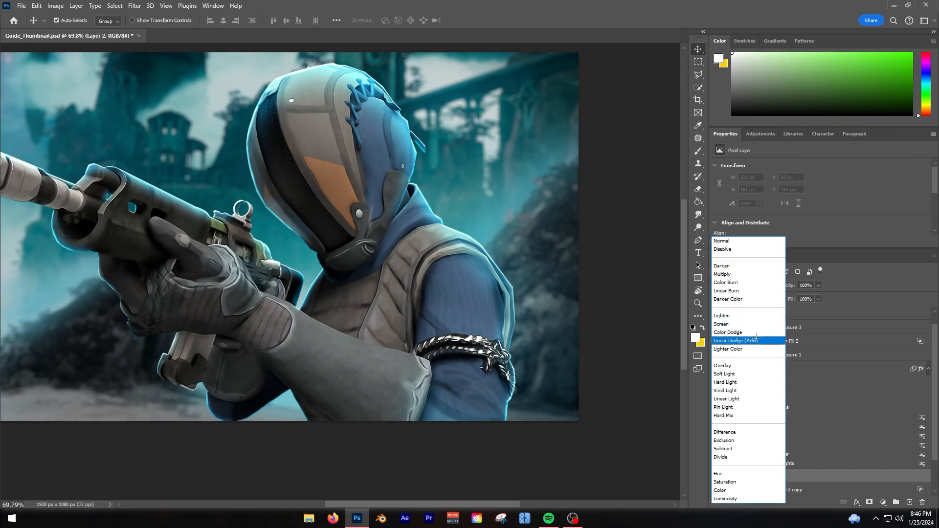
{"action": "left_click", "coordinate": [724, 365]}
Paint soft white highlights on the new Overlay layer behind the character's torso with 575 px and 454 px brushes.
{"action": "key", "text": "b"}
{"action": "mouse_move", "coordinate": [352, 247]}
{"action": "left_mouse_down"}
{"action": "mouse_move", "coordinate": [360, 247]}
{"action": "mouse_move", "coordinate": [349, 248]}
{"action": "left_mouse_up"}
{"action": "mouse_move", "coordinate": [393, 337]}
{"action": "left_mouse_down"}
{"action": "mouse_move", "coordinate": [383, 333]}
{"action": "mouse_move", "coordinate": [388, 289]}
{"action": "left_mouse_up"}
{"action": "left_click", "coordinate": [386, 332]}
{"action": "key", "text": "ctrl+z"}
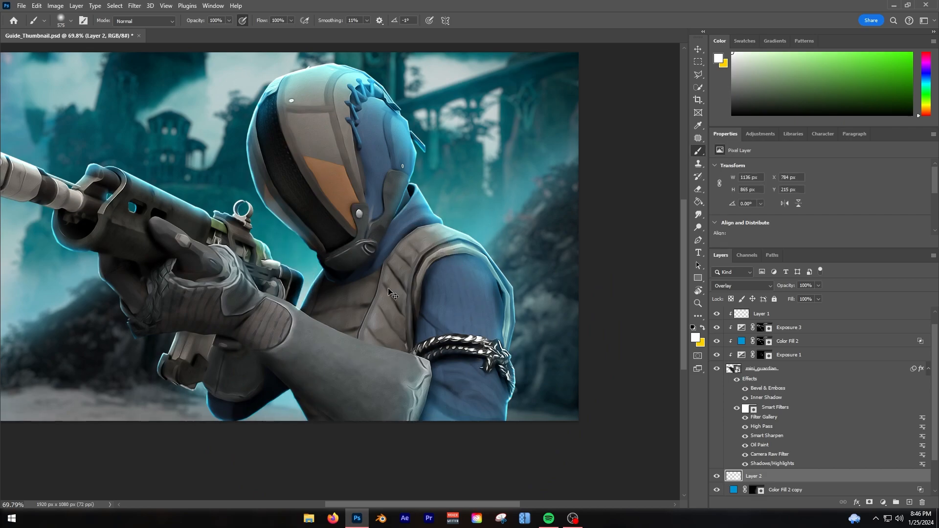
{"action": "left_click", "coordinate": [411, 291]}
{"action": "scroll", "coordinate": [380, 311], "scroll_direction": "down", "scroll_amount": 3}
{"action": "scroll", "coordinate": [379, 311], "scroll_direction": "up", "scroll_amount": 5}
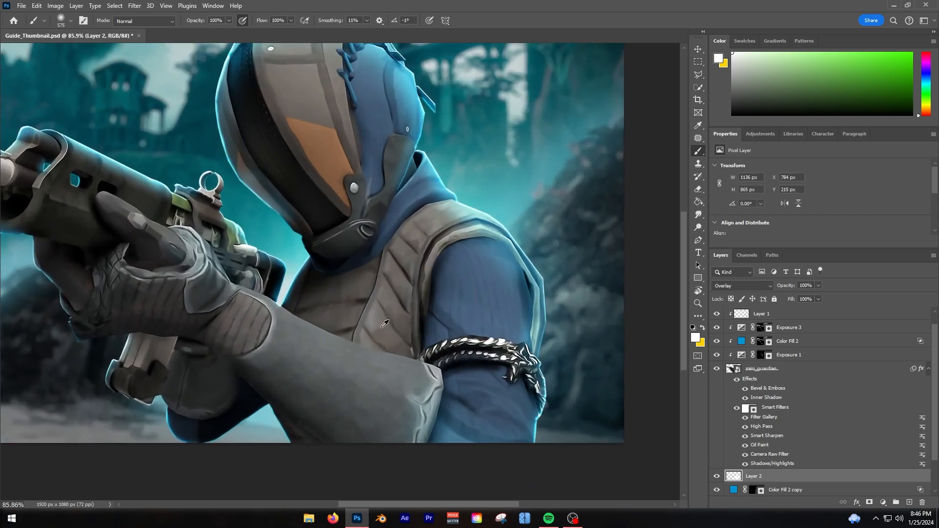
{"action": "mouse_move", "coordinate": [380, 316]}
{"action": "left_mouse_down"}
{"action": "mouse_move", "coordinate": [396, 335]}
{"action": "mouse_move", "coordinate": [348, 320]}
{"action": "left_mouse_up"}
{"action": "left_click", "coordinate": [428, 275]}
{"action": "left_click", "coordinate": [426, 270]}
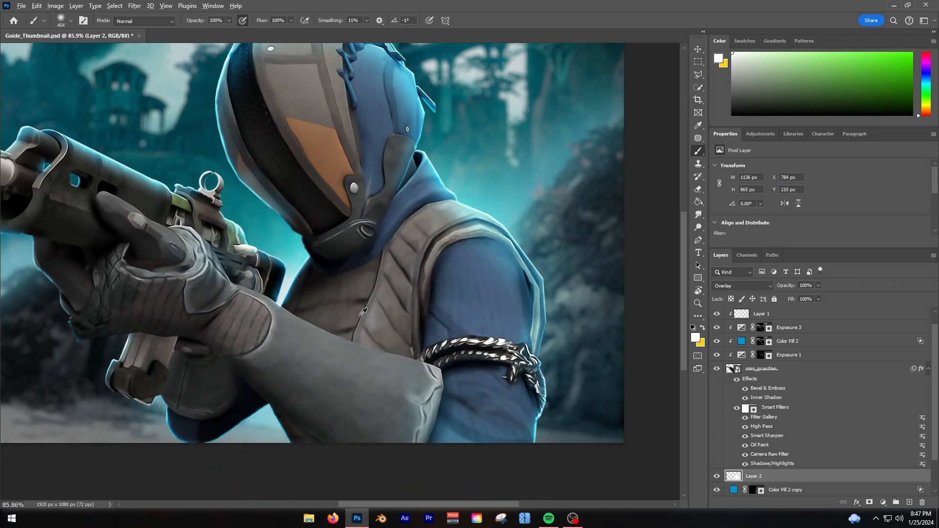
Compare the whole thumbnail with the Overlay highlight layer hidden and shown.
{"action": "scroll", "coordinate": [365, 305], "scroll_direction": "down", "scroll_amount": 6}
{"action": "left_click", "coordinate": [716, 476]}
{"action": "left_click", "coordinate": [717, 477]}
{"action": "scroll", "coordinate": [403, 368], "scroll_direction": "down", "scroll_amount": 4}
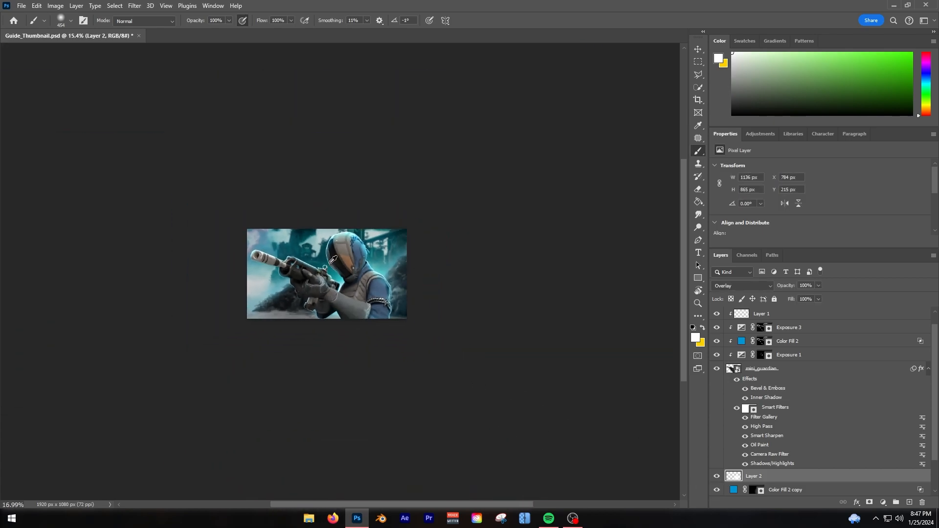
{"action": "scroll", "coordinate": [352, 267], "scroll_direction": "up", "scroll_amount": 3}
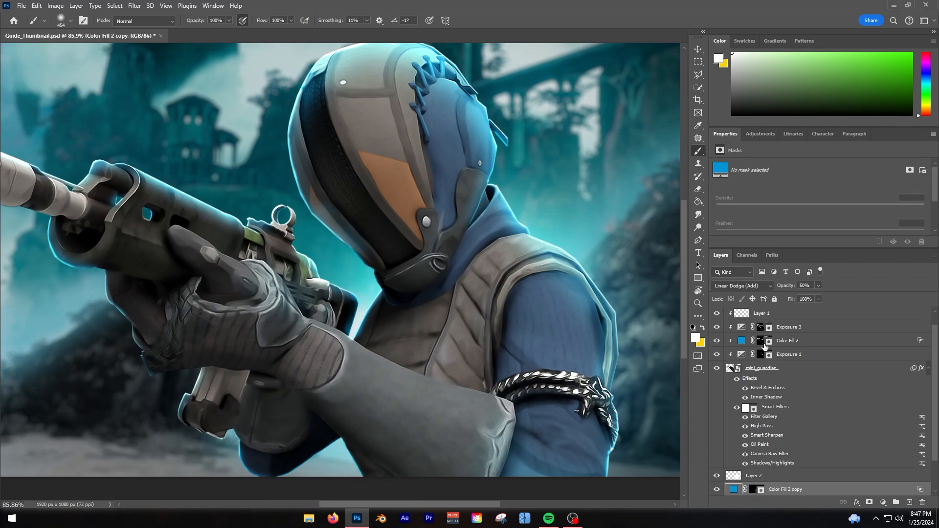
Paint white on Color Fill 2's layer mask at the vest edge beside the rifle stock with a 142 px brush.
{"action": "left_click", "coordinate": [760, 341]}
{"action": "scroll", "coordinate": [350, 457], "scroll_direction": "up", "scroll_amount": 5}
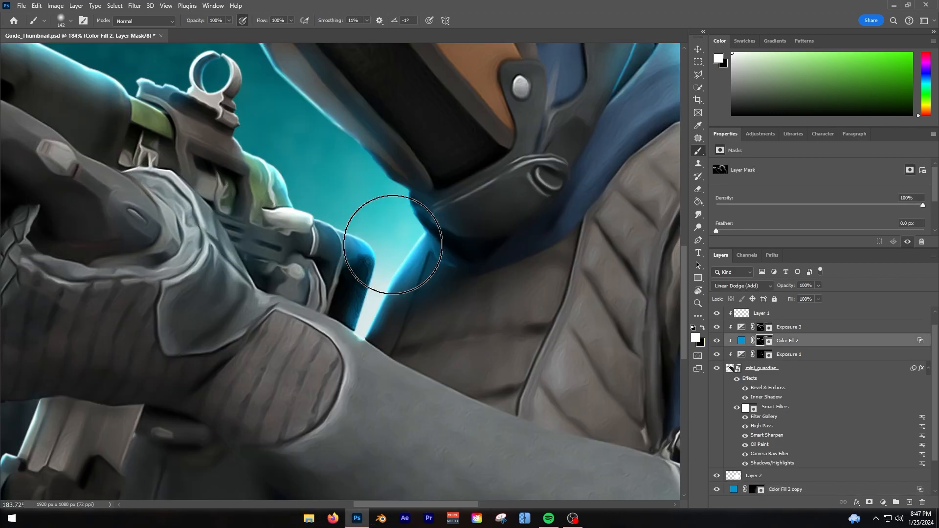
{"action": "left_click", "coordinate": [393, 243]}
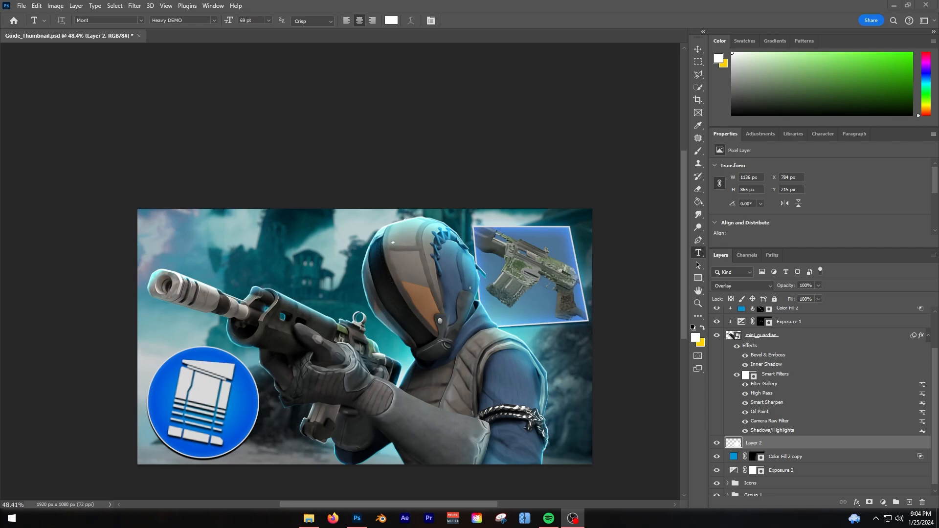
Add the white text LIONHEART above the rifle barrel in Mont Heavy DEMO at 69 pt.
{"action": "scroll", "coordinate": [229, 267], "scroll_direction": "up", "scroll_amount": 3}
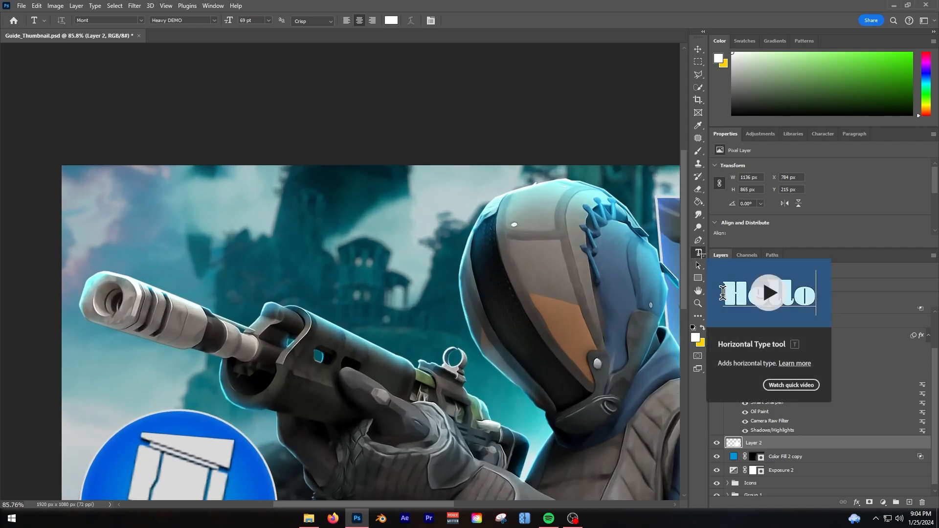
{"action": "left_click", "coordinate": [169, 240]}
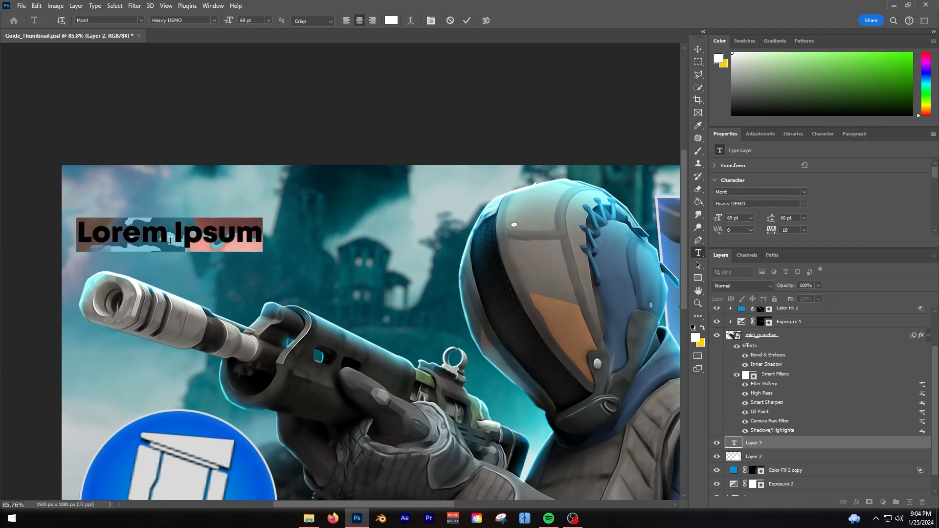
{"action": "type", "text": "L"}
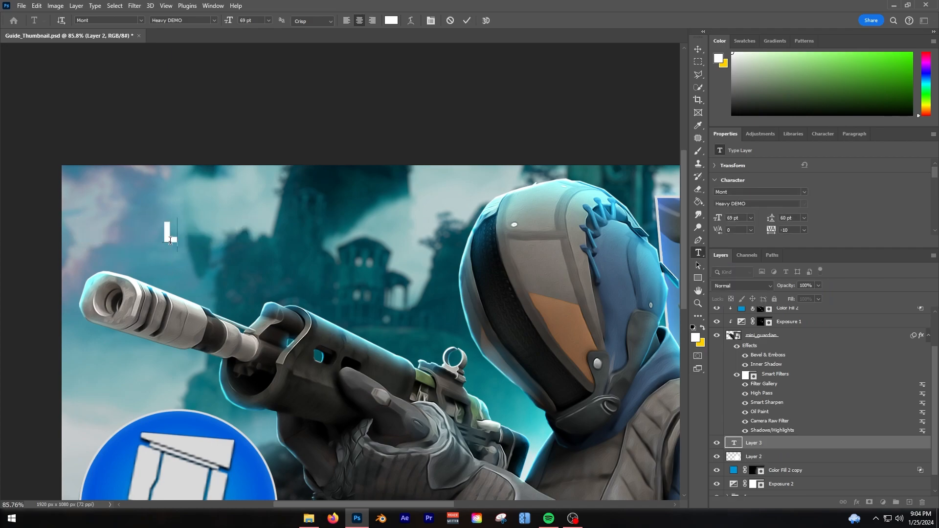
{"action": "key", "text": "BackSpace"}
{"action": "scroll", "coordinate": [246, 359], "scroll_direction": "down", "scroll_amount": 3}
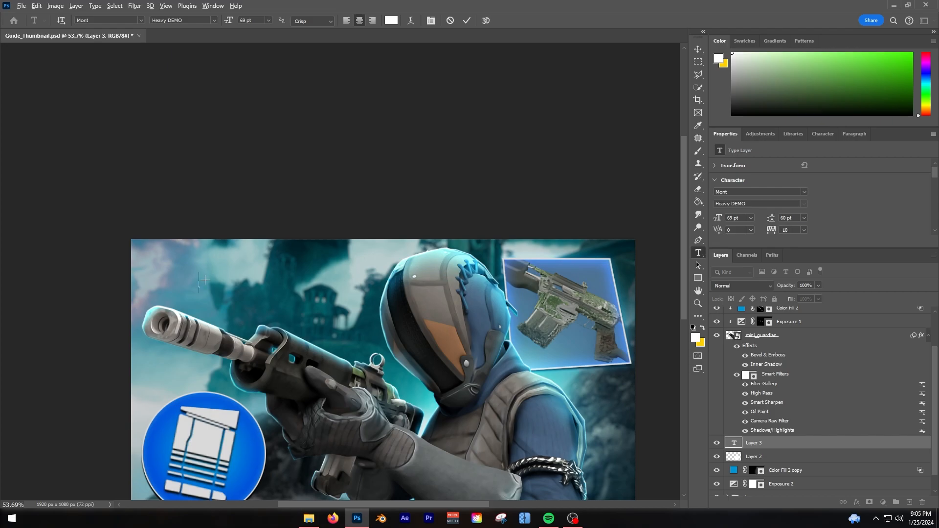
{"action": "scroll", "coordinate": [204, 280], "scroll_direction": "up", "scroll_amount": 5}
{"action": "type", "text": "ION"}
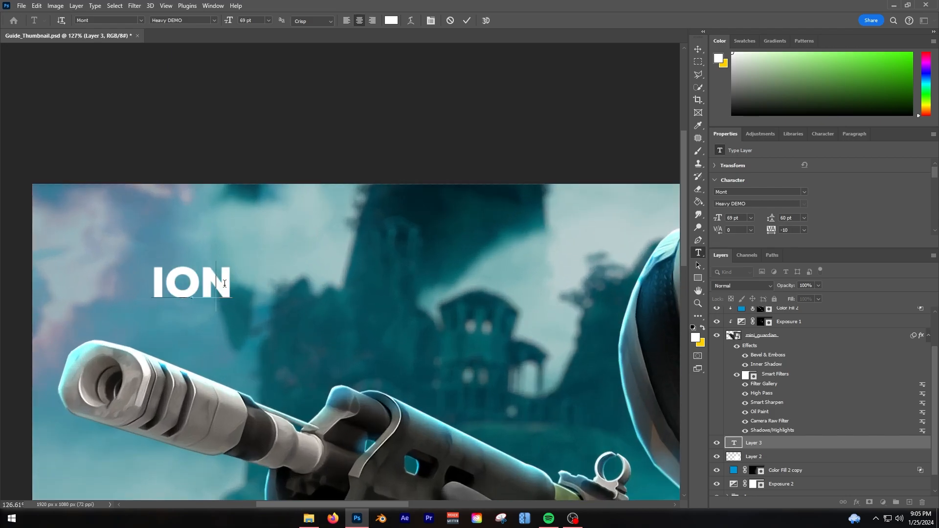
{"action": "key", "text": "Escape"}
{"action": "type", "text": "Lion"}
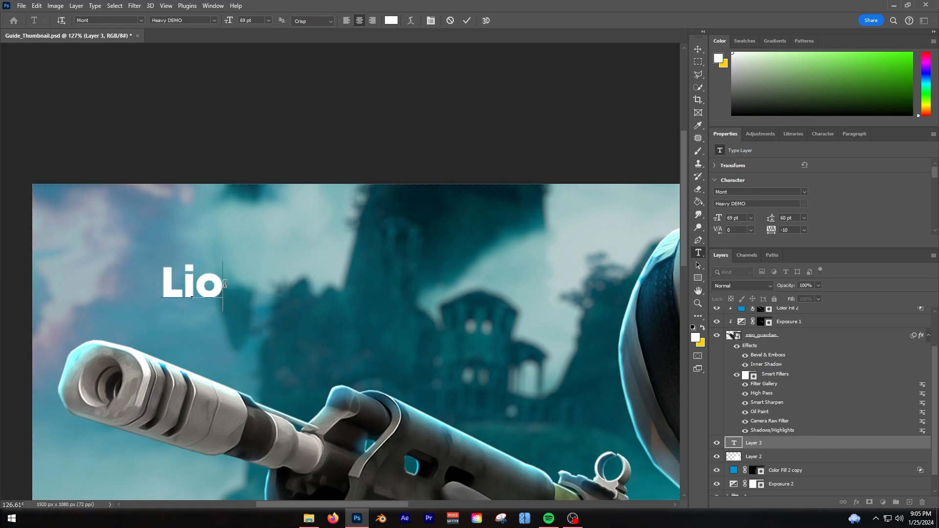
{"action": "key", "text": "BackSpace"}
{"action": "key", "text": "BackSpace"}
{"action": "key", "text": "BackSpace"}
{"action": "type", "text": "IONHEART"}
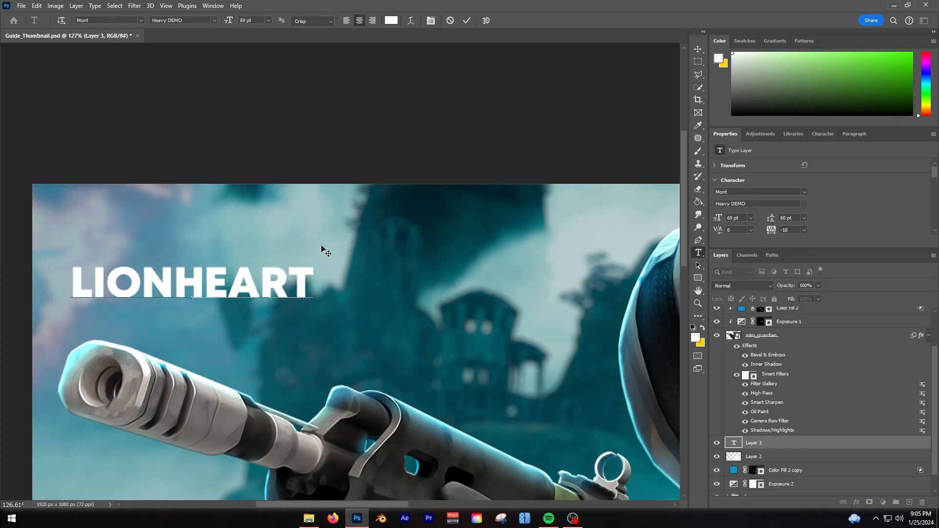
{"action": "left_click", "coordinate": [698, 49]}
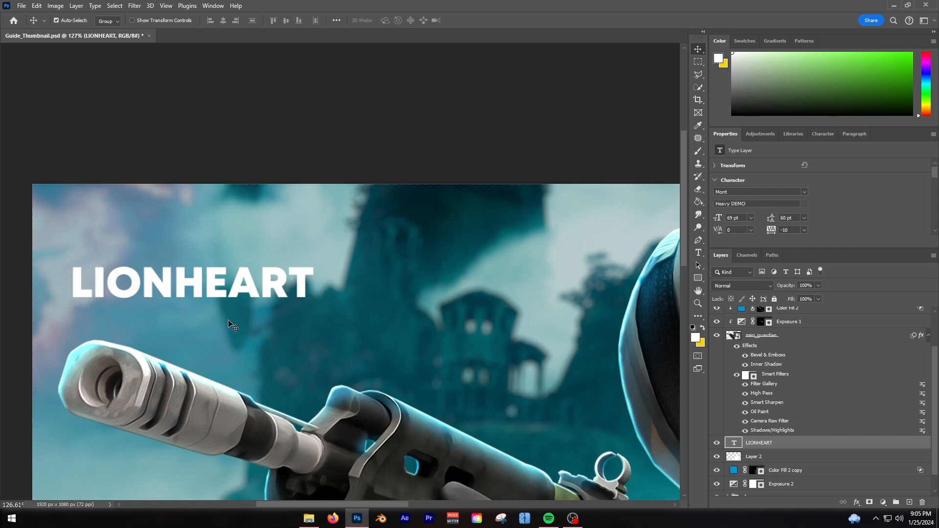
Try tracking of 0 on the LIONHEART text, then set it back to -10.
{"action": "scroll", "coordinate": [228, 323], "scroll_direction": "up", "scroll_amount": 2}
{"action": "left_click", "coordinate": [805, 230]}
{"action": "left_click", "coordinate": [792, 290]}
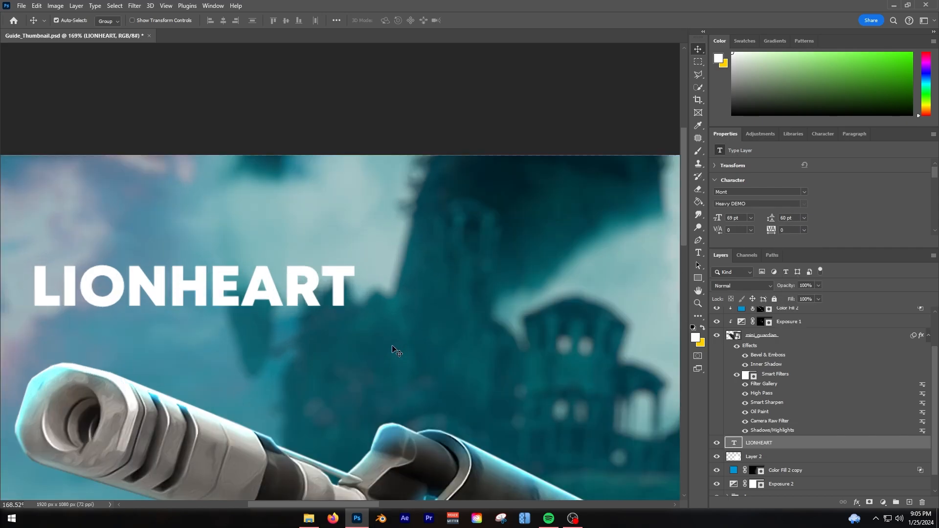
{"action": "scroll", "coordinate": [396, 349], "scroll_direction": "down", "scroll_amount": 2}
{"action": "scroll", "coordinate": [205, 346], "scroll_direction": "up", "scroll_amount": 2}
{"action": "left_click", "coordinate": [804, 230]}
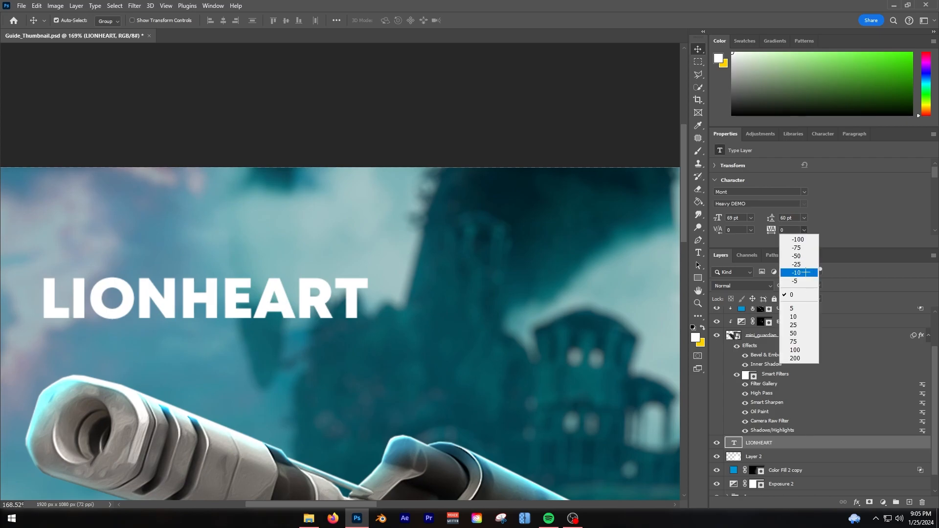
{"action": "left_click", "coordinate": [798, 272]}
Scale the LIONHEART text up to about 180 pt and tilt it parallel to the rifle barrel.
{"action": "scroll", "coordinate": [335, 293], "scroll_direction": "down", "scroll_amount": 2}
{"action": "key", "text": "ctrl+t"}
{"action": "left_click_drag", "start_coordinate": [351, 320], "coordinate": [488, 393]}
{"action": "left_click_drag", "start_coordinate": [512, 399], "coordinate": [503, 421]}
{"action": "left_click_drag", "start_coordinate": [449, 378], "coordinate": [563, 414]}
{"action": "left_click_drag", "start_coordinate": [619, 439], "coordinate": [615, 451]}
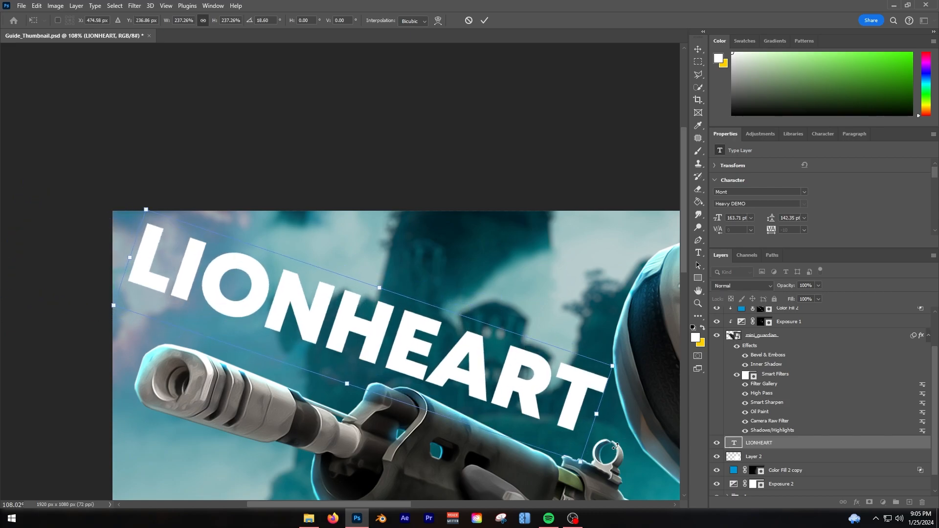
{"action": "left_click_drag", "start_coordinate": [613, 365], "coordinate": [633, 369]}
{"action": "left_click_drag", "start_coordinate": [643, 389], "coordinate": [638, 405]}
{"action": "scroll", "coordinate": [467, 382], "scroll_direction": "down", "scroll_amount": 4}
{"action": "key", "text": "Return"}
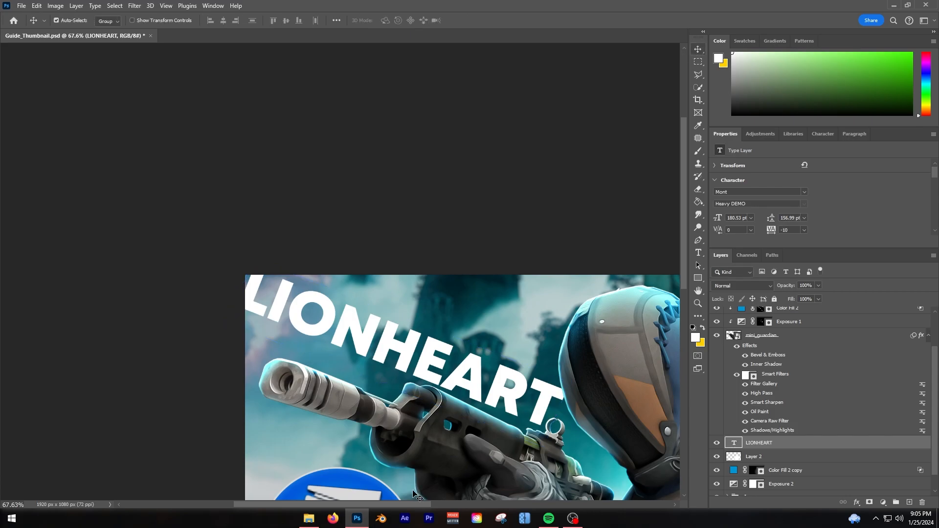
Delete the LIONHEART text layer.
{"action": "scroll", "coordinate": [232, 333], "scroll_direction": "up", "scroll_amount": 3}
{"action": "left_click_drag", "start_coordinate": [90, 284], "coordinate": [139, 315]}
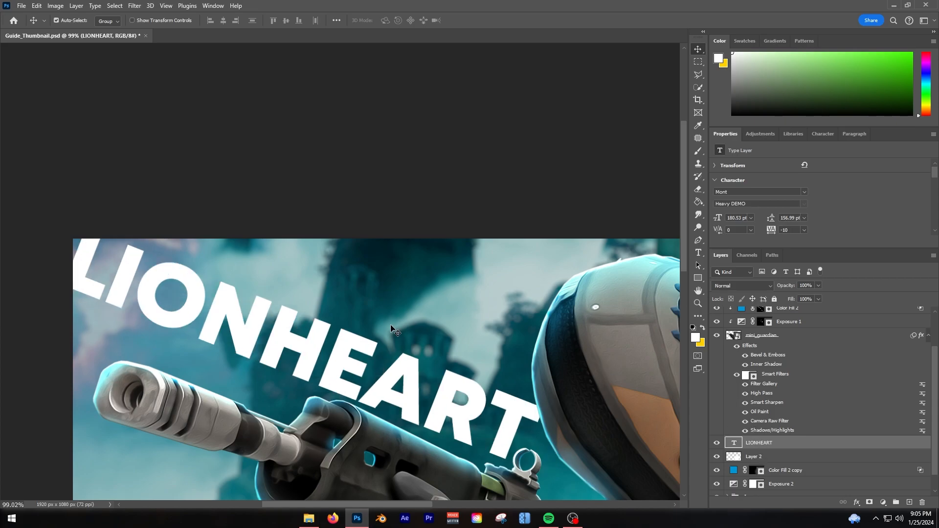
{"action": "key", "text": "Delete"}
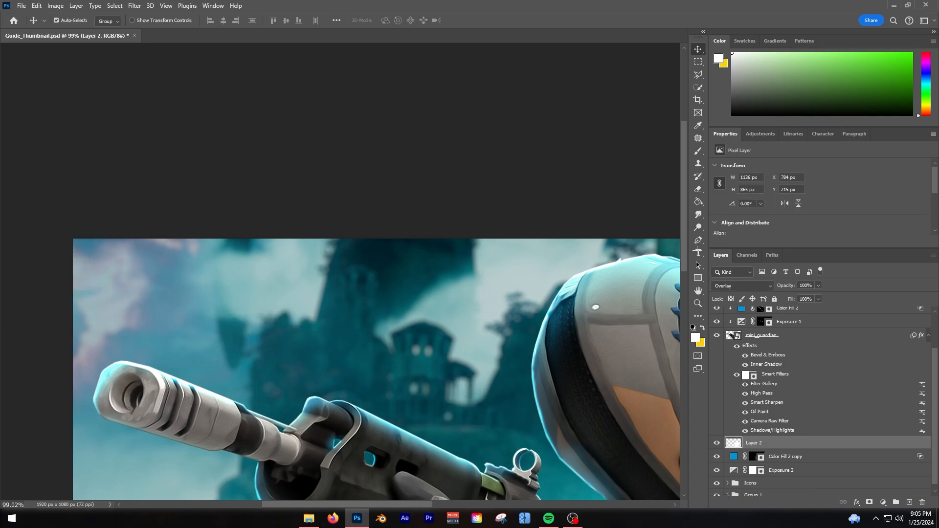
Add the white text LION above the rifle in Mont Heavy DEMO at 69 pt.
{"action": "key", "text": "t"}
{"action": "left_click", "coordinate": [244, 289]}
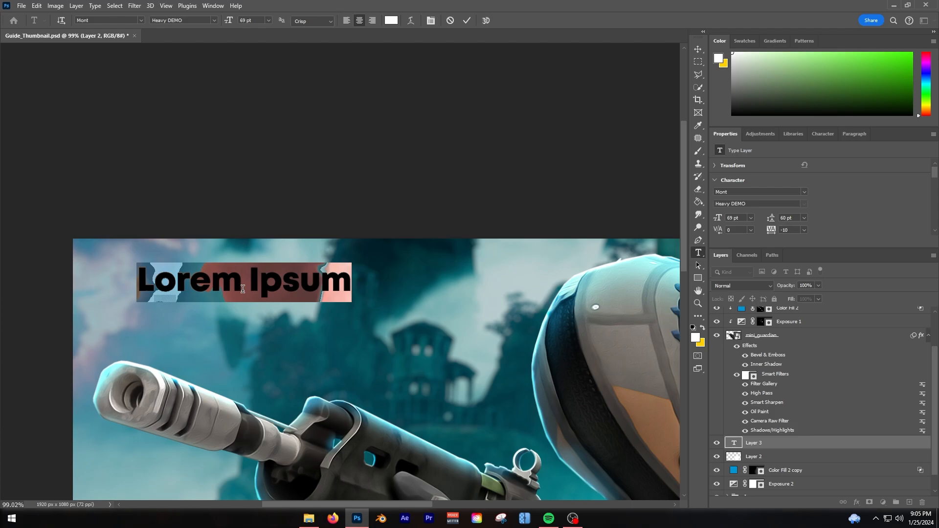
{"action": "type", "text": "Lion"}
{"action": "key", "text": "BackSpace"}
{"action": "key", "text": "BackSpace"}
{"action": "key", "text": "BackSpace"}
{"action": "type", "text": "ION"}
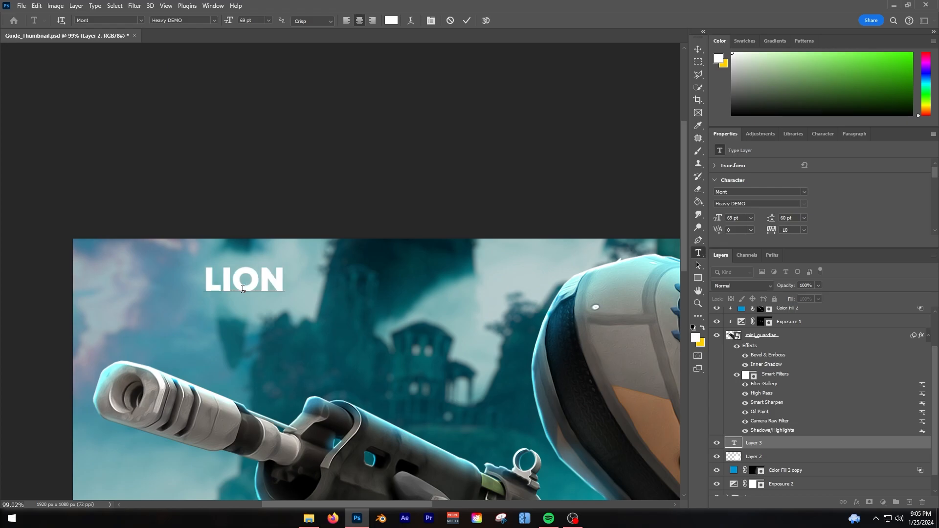
{"action": "left_click", "coordinate": [698, 49]}
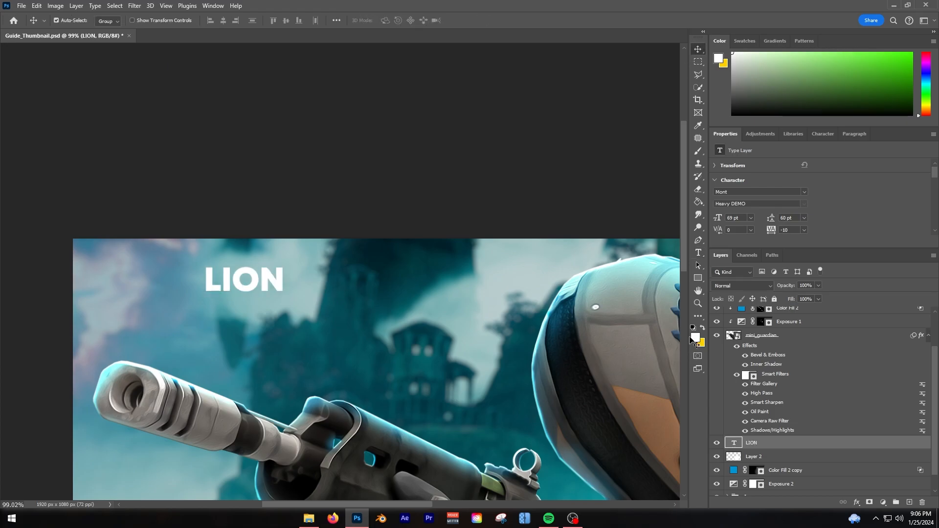
Add a separate text layer reading HEART below the word LION.
{"action": "left_click", "coordinate": [698, 252]}
{"action": "left_click", "coordinate": [187, 347]}
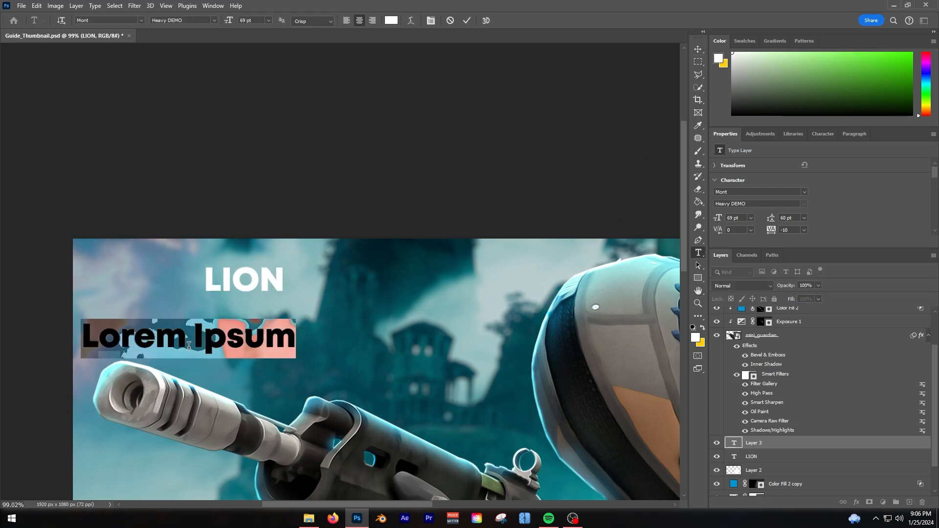
{"action": "type", "text": "HEART"}
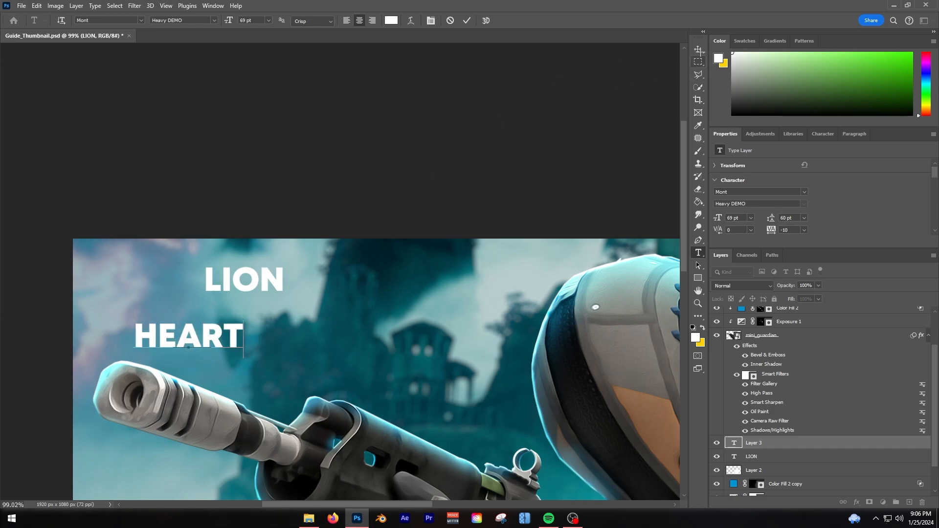
{"action": "left_click", "coordinate": [698, 48]}
Move the HEART text close beneath LION so the two words are stacked and centered.
{"action": "scroll", "coordinate": [192, 300], "scroll_direction": "up", "scroll_amount": 5}
{"action": "left_click_drag", "start_coordinate": [195, 409], "coordinate": [342, 335]}
{"action": "left_click", "coordinate": [327, 268]}
{"action": "key", "text": "ctrl+t"}
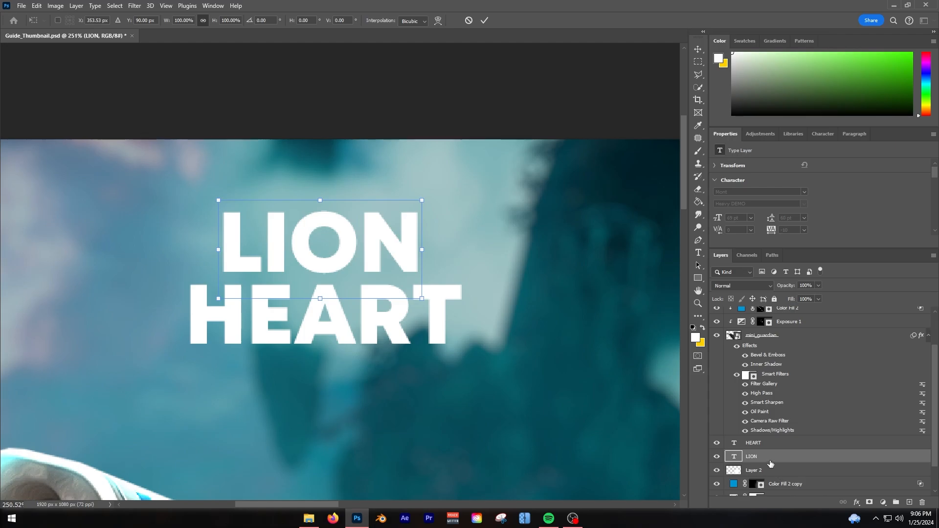
{"action": "key", "text": "Return"}
Scale the LION and HEART layers together to about 224% and rotate them about 21.8° to follow the rifle.
{"action": "left_click", "coordinate": [754, 443], "text": "shift"}
{"action": "scroll", "coordinate": [113, 400], "scroll_direction": "down", "scroll_amount": 7}
{"action": "scroll", "coordinate": [252, 419], "scroll_direction": "up", "scroll_amount": 3}
{"action": "key", "text": "ctrl+t"}
{"action": "left_click_drag", "start_coordinate": [204, 320], "coordinate": [334, 387]}
{"action": "left_click_drag", "start_coordinate": [401, 412], "coordinate": [385, 430]}
{"action": "left_click_drag", "start_coordinate": [337, 408], "coordinate": [369, 415]}
{"action": "left_click_drag", "start_coordinate": [430, 430], "coordinate": [397, 433]}
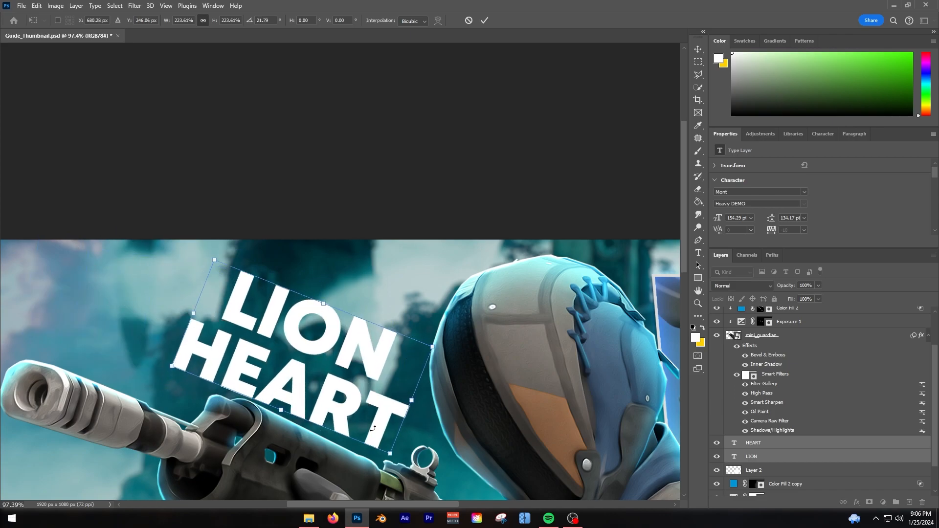
Position the slanted LION HEART text above the rifle, just beside the helmet.
{"action": "scroll", "coordinate": [289, 417], "scroll_direction": "down", "scroll_amount": 7}
{"action": "scroll", "coordinate": [330, 442], "scroll_direction": "up", "scroll_amount": 4}
{"action": "left_click_drag", "start_coordinate": [329, 442], "coordinate": [321, 350]}
{"action": "key", "text": "Return"}
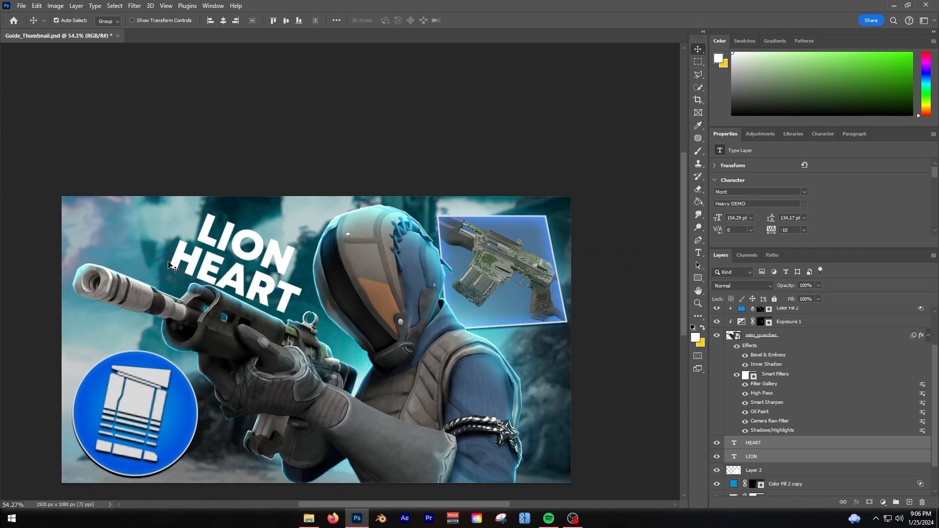
Try a larger, more level LION HEART, then settle both words at about 166 pt, slanted parallel to the rifle.
{"action": "scroll", "coordinate": [234, 264], "scroll_direction": "up", "scroll_amount": 1}
{"action": "scroll", "coordinate": [201, 241], "scroll_direction": "up", "scroll_amount": 5}
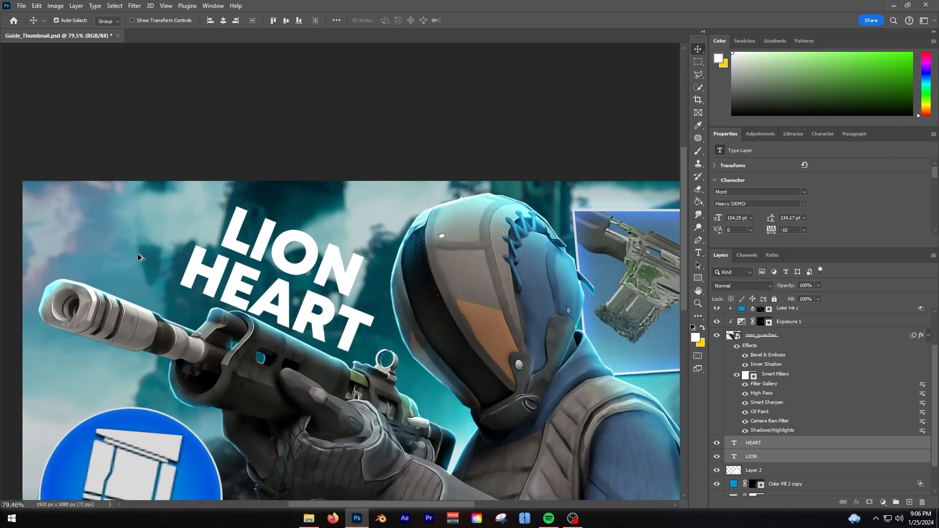
{"action": "key", "text": "ctrl+t"}
{"action": "left_click_drag", "start_coordinate": [472, 285], "coordinate": [474, 213]}
{"action": "left_click_drag", "start_coordinate": [429, 311], "coordinate": [485, 299]}
{"action": "scroll", "coordinate": [444, 304], "scroll_direction": "down", "scroll_amount": 2}
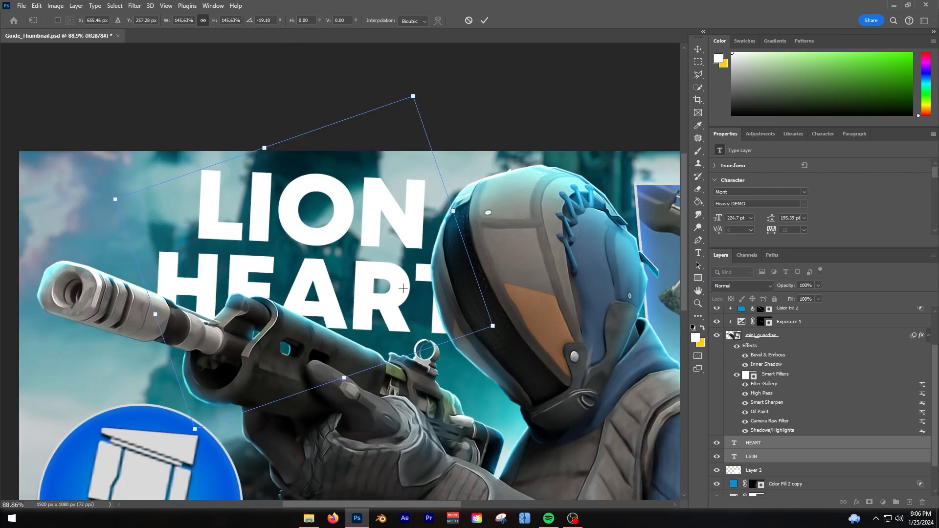
{"action": "left_click_drag", "start_coordinate": [343, 276], "coordinate": [266, 259]}
{"action": "left_click_drag", "start_coordinate": [423, 299], "coordinate": [346, 324]}
{"action": "left_click_drag", "start_coordinate": [286, 285], "coordinate": [377, 300]}
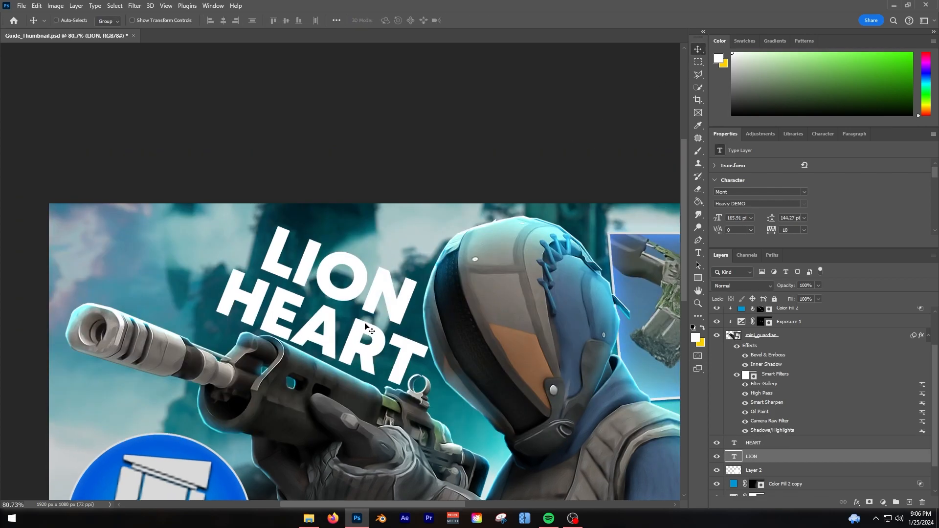
Enlarge only the word LION to about 195 pt.
{"action": "key", "text": "ctrl+t"}
{"action": "left_click_drag", "start_coordinate": [430, 346], "coordinate": [446, 355]}
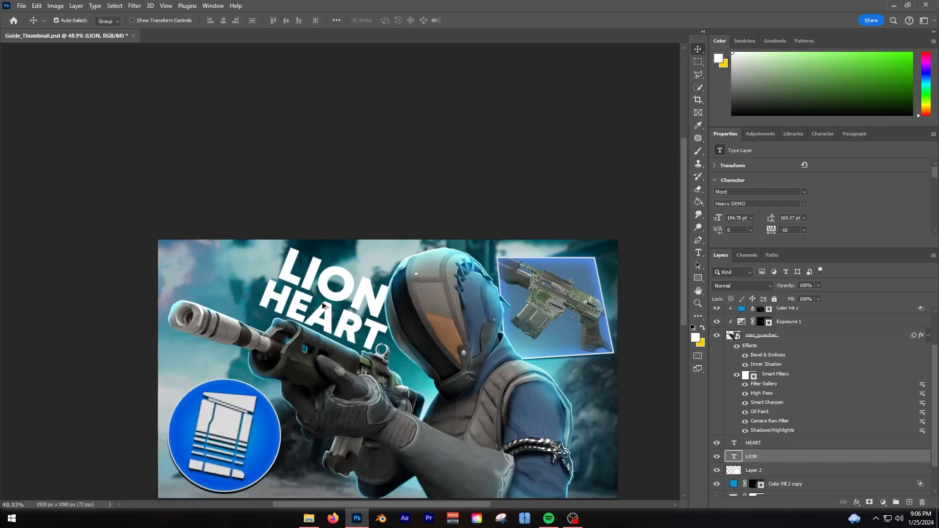
Check the size and spacing of the LION HEART title against the rifle and helmet.
{"action": "scroll", "coordinate": [323, 306], "scroll_direction": "up", "scroll_amount": 3}
{"action": "scroll", "coordinate": [446, 479], "scroll_direction": "right", "scroll_amount": 1}
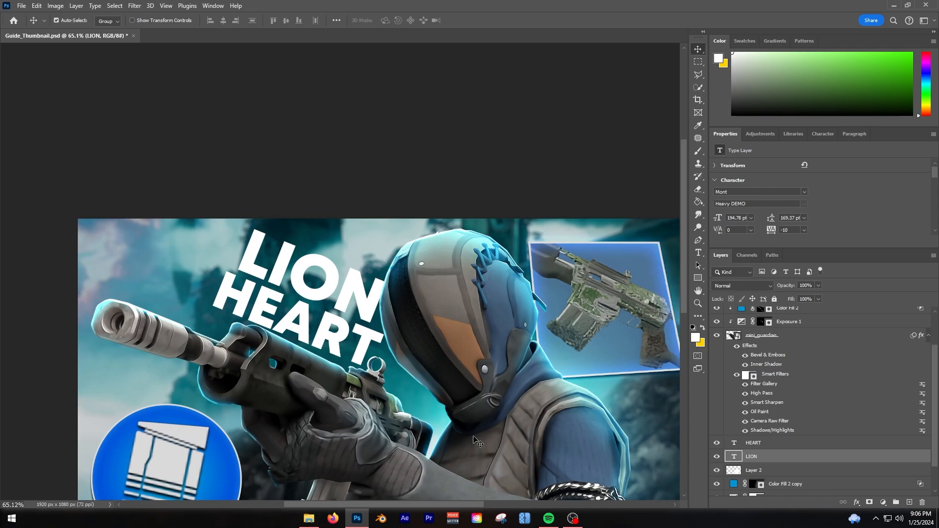
{"action": "scroll", "coordinate": [328, 361], "scroll_direction": "up", "scroll_amount": 7}
{"action": "scroll", "coordinate": [140, 305], "scroll_direction": "down", "scroll_amount": 6}
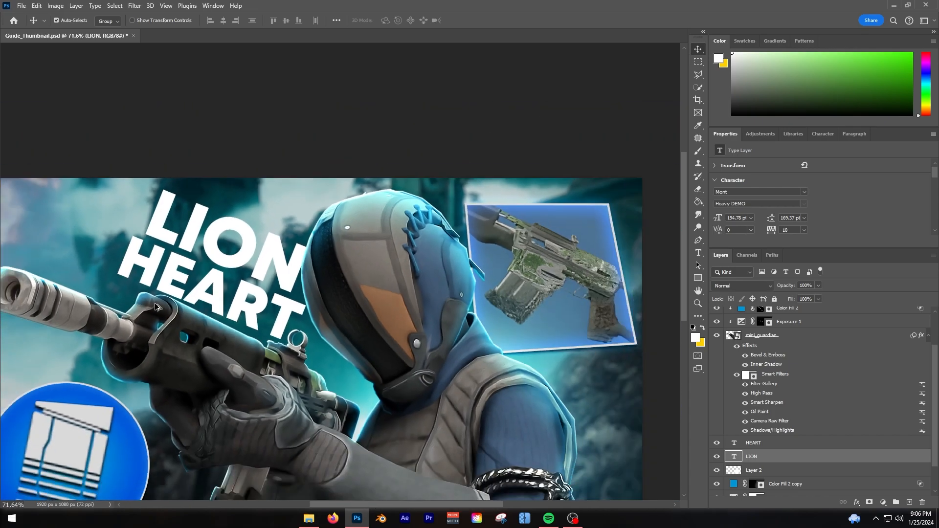
{"action": "scroll", "coordinate": [215, 288], "scroll_direction": "up", "scroll_amount": 4}
{"action": "scroll", "coordinate": [215, 289], "scroll_direction": "down", "scroll_amount": 5}
{"action": "scroll", "coordinate": [211, 283], "scroll_direction": "up", "scroll_amount": 1}
{"action": "scroll", "coordinate": [197, 218], "scroll_direction": "up", "scroll_amount": 4}
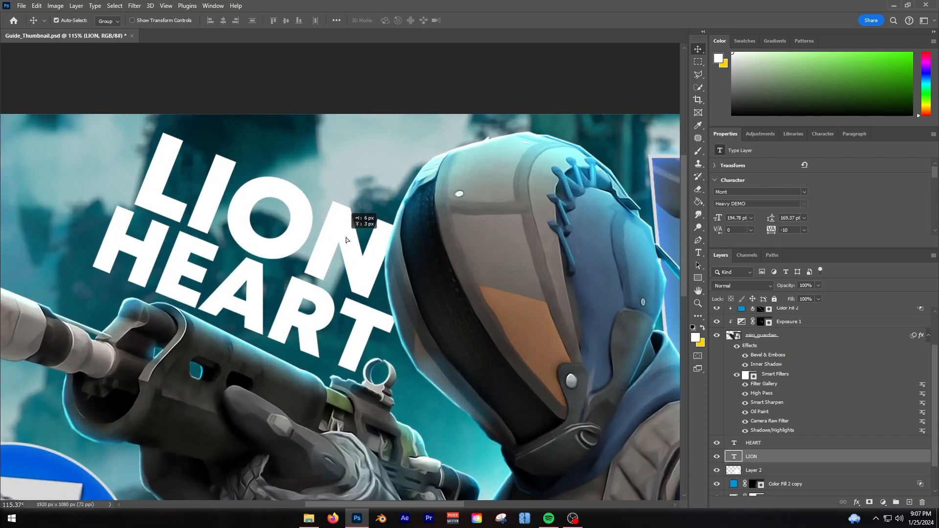
{"action": "left_click", "coordinate": [327, 238]}
{"action": "key", "text": "ctrl+z"}
{"action": "left_click_drag", "start_coordinate": [325, 237], "coordinate": [303, 245]}
{"action": "key", "text": "ctrl+z"}
{"action": "key", "text": "ctrl+t"}
{"action": "key", "text": "Return"}
Enlarge LION and HEART together, bringing LION to about 203 pt and HEART to about 173 pt.
{"action": "left_click", "coordinate": [321, 303], "text": "shift"}
{"action": "key", "text": "ctrl+t"}
{"action": "left_click_drag", "start_coordinate": [392, 380], "coordinate": [401, 387]}
{"action": "left_click_drag", "start_coordinate": [364, 351], "coordinate": [353, 349]}
Try skewing only the word LION horizontally by about 7.7°.
{"action": "left_click", "coordinate": [765, 458]}
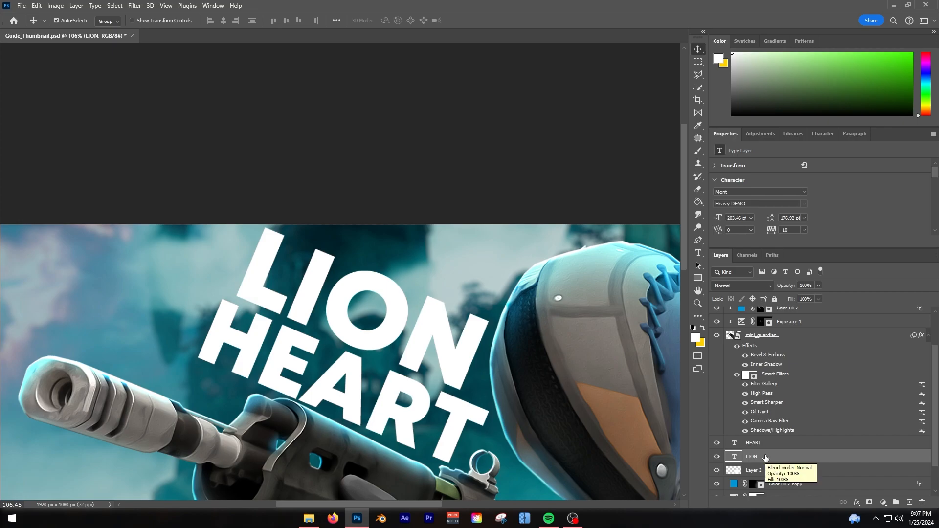
{"action": "left_click", "coordinate": [37, 5]}
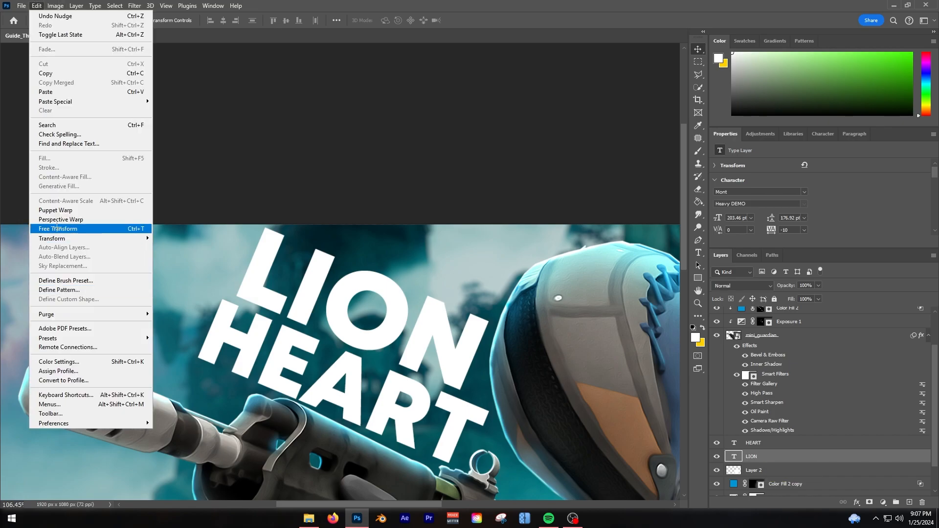
{"action": "mouse_move", "coordinate": [98, 238]}
{"action": "left_click", "coordinate": [166, 270]}
{"action": "left_click_drag", "start_coordinate": [360, 210], "coordinate": [332, 210]}
{"action": "scroll", "coordinate": [240, 241], "scroll_direction": "down", "scroll_amount": 3}
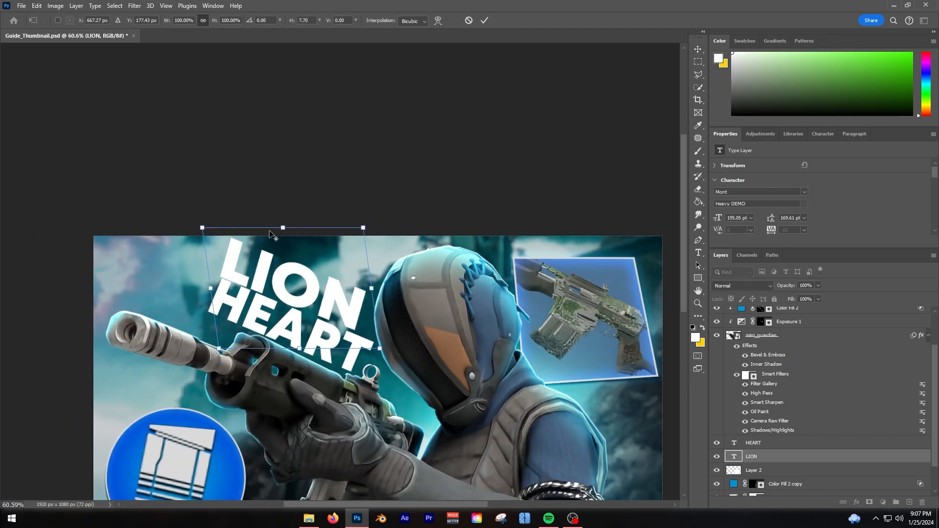
{"action": "key", "text": "Return"}
{"action": "scroll", "coordinate": [335, 278], "scroll_direction": "up", "scroll_amount": 2}
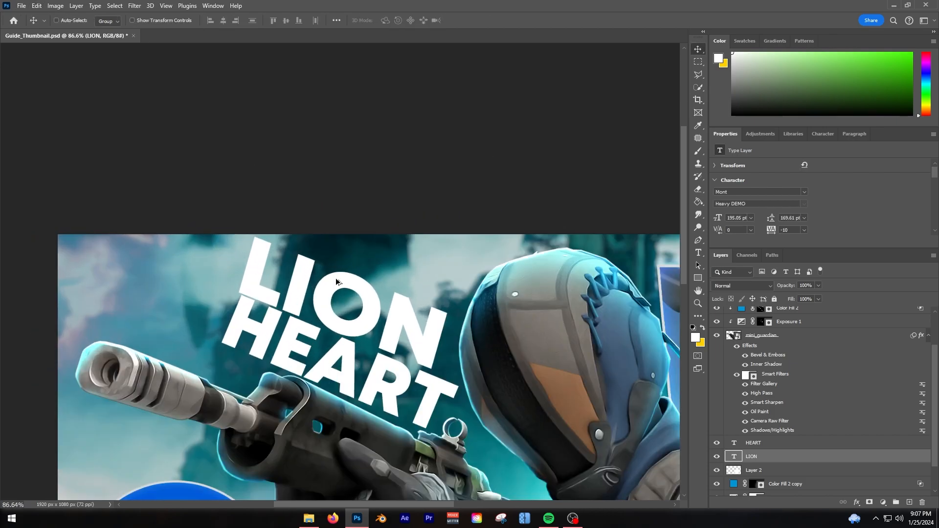
{"action": "scroll", "coordinate": [430, 301], "scroll_direction": "up", "scroll_amount": 1}
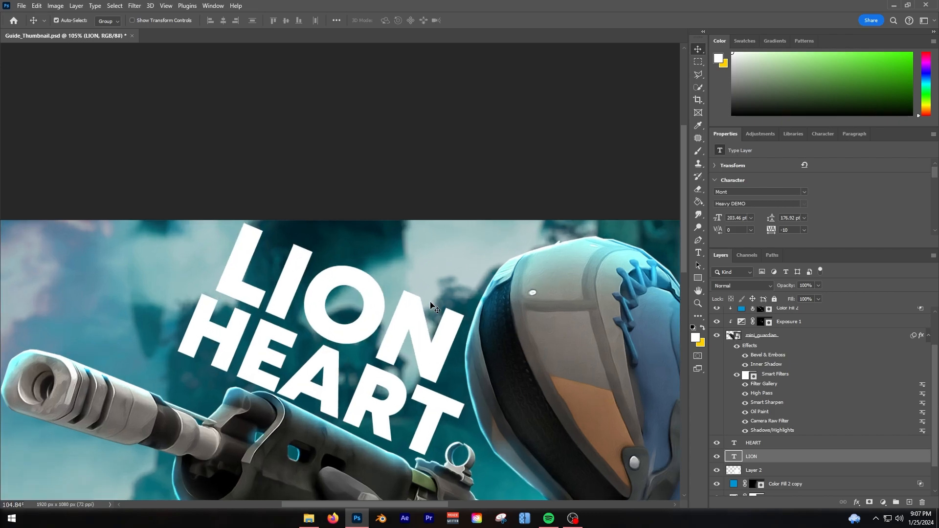
Convert the LION and HEART text layers into separate smart objects.
{"action": "right_click", "coordinate": [769, 458]}
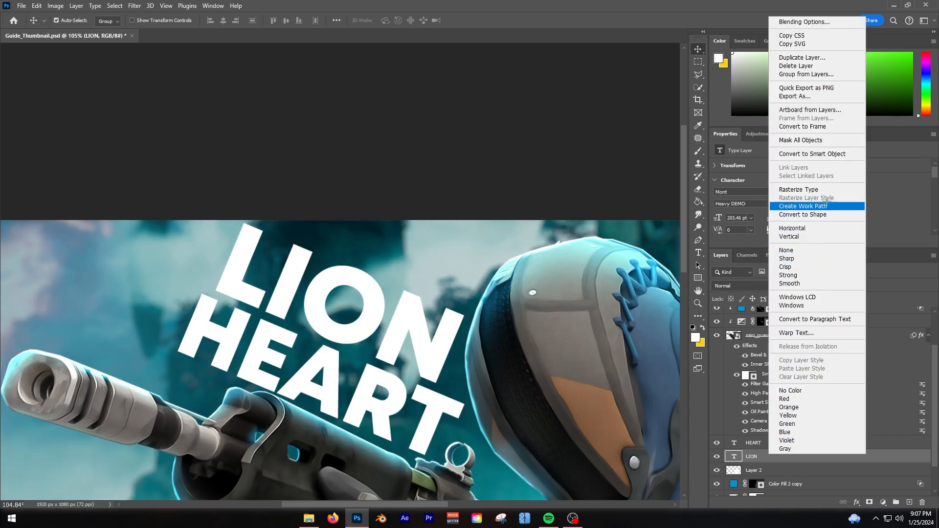
{"action": "left_click", "coordinate": [810, 156]}
{"action": "left_click", "coordinate": [754, 443]}
{"action": "right_click", "coordinate": [756, 443]}
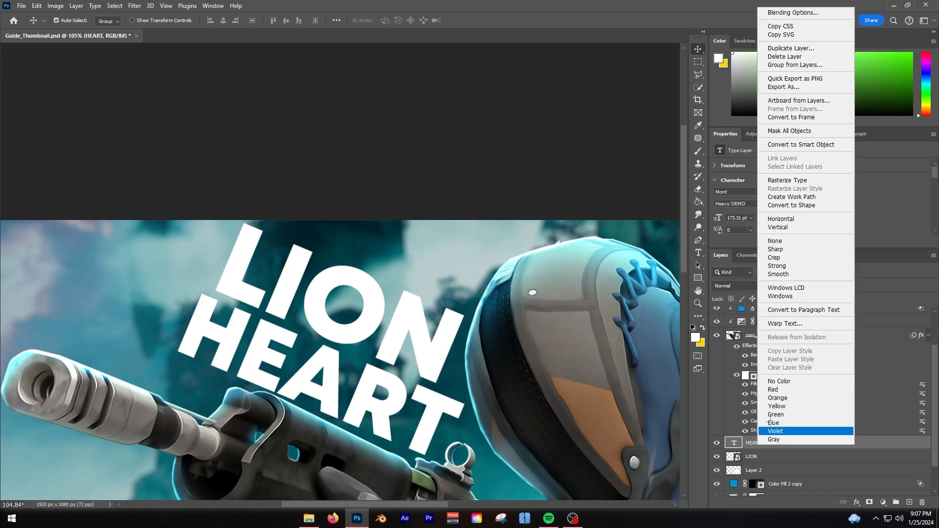
{"action": "left_click", "coordinate": [789, 144]}
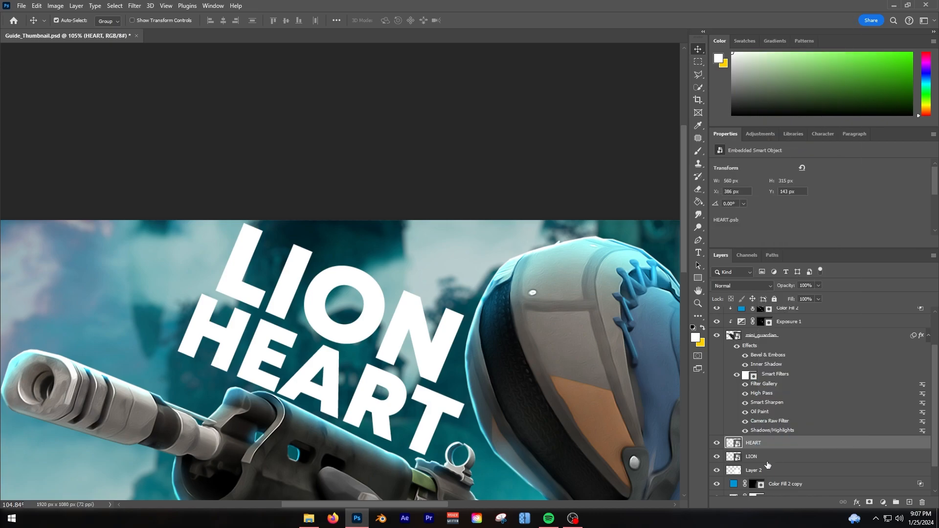
Try a Perspective transform on LION and HEART together, widening the upper edge and lowering its corner near the helmet.
{"action": "left_click", "coordinate": [754, 457], "text": "shift"}
{"action": "left_click_drag", "start_coordinate": [318, 504], "coordinate": [318, 504]}
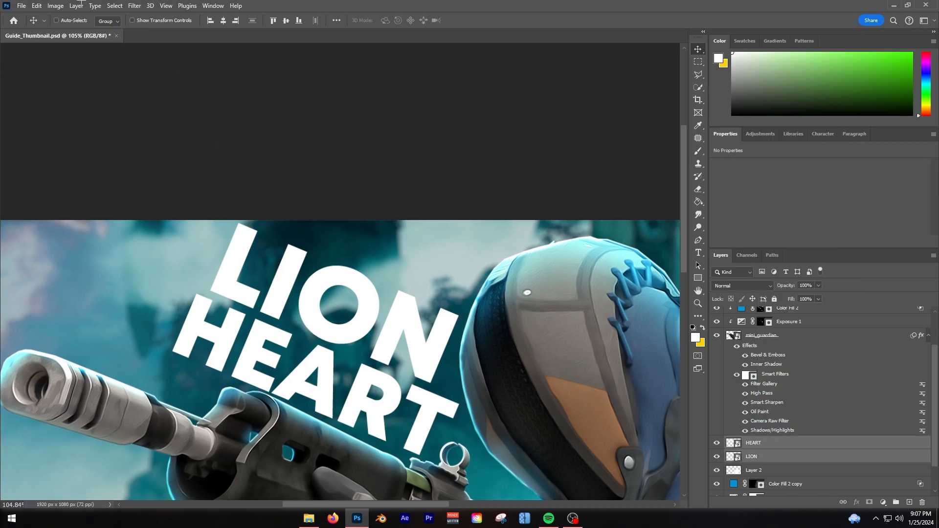
{"action": "left_click", "coordinate": [36, 6]}
{"action": "mouse_move", "coordinate": [69, 238]}
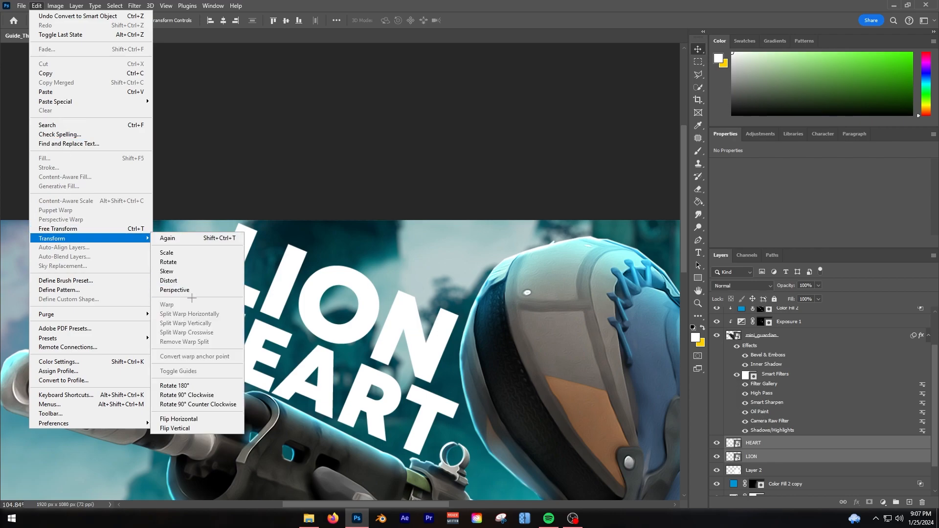
{"action": "left_click", "coordinate": [191, 291]}
{"action": "left_click_drag", "start_coordinate": [173, 225], "coordinate": [153, 223]}
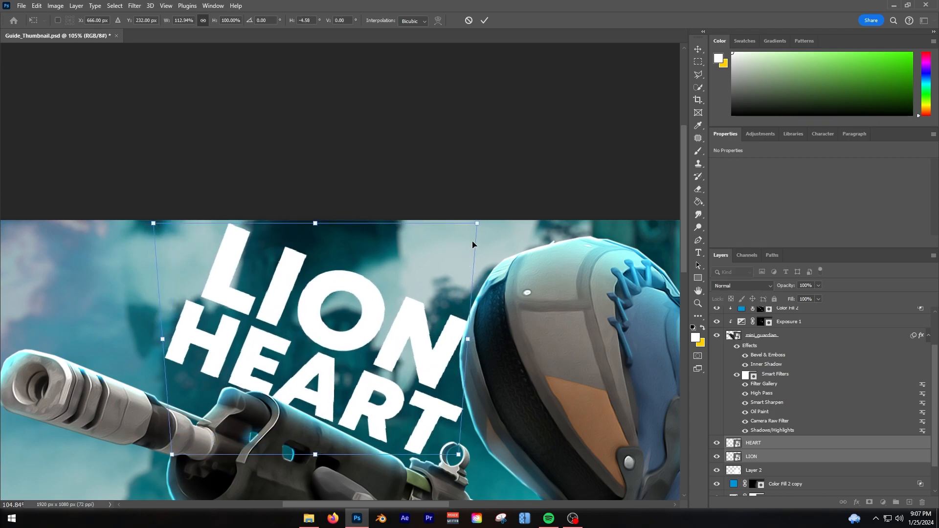
{"action": "left_click_drag", "start_coordinate": [479, 232], "coordinate": [477, 235]}
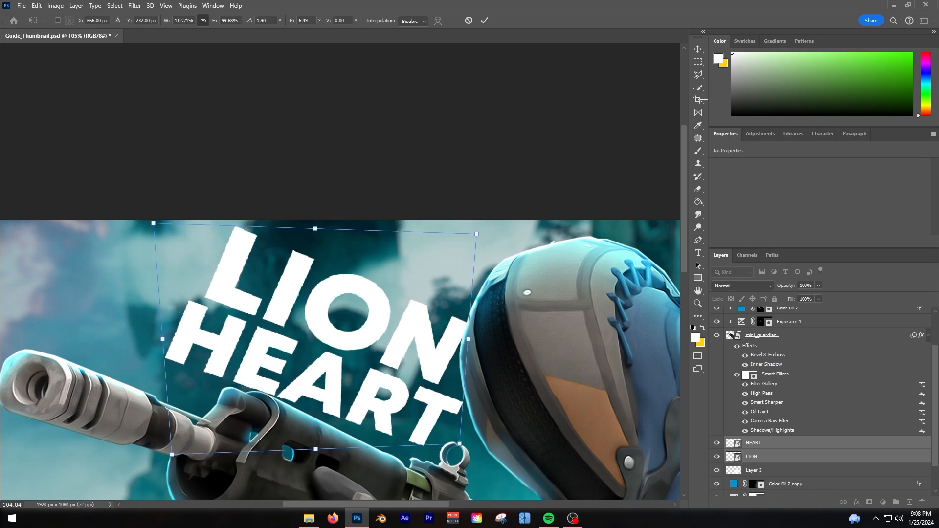
{"action": "left_click", "coordinate": [697, 50]}
Try rotating the perspective-warped LION HEART title slightly with Free Transform.
{"action": "scroll", "coordinate": [250, 330], "scroll_direction": "down", "scroll_amount": 3}
{"action": "scroll", "coordinate": [295, 325], "scroll_direction": "up", "scroll_amount": 3}
{"action": "key", "text": "ctrl+t"}
{"action": "left_click_drag", "start_coordinate": [478, 365], "coordinate": [477, 379]}
{"action": "left_click", "coordinate": [699, 48]}
{"action": "scroll", "coordinate": [239, 410], "scroll_direction": "down", "scroll_amount": 6}
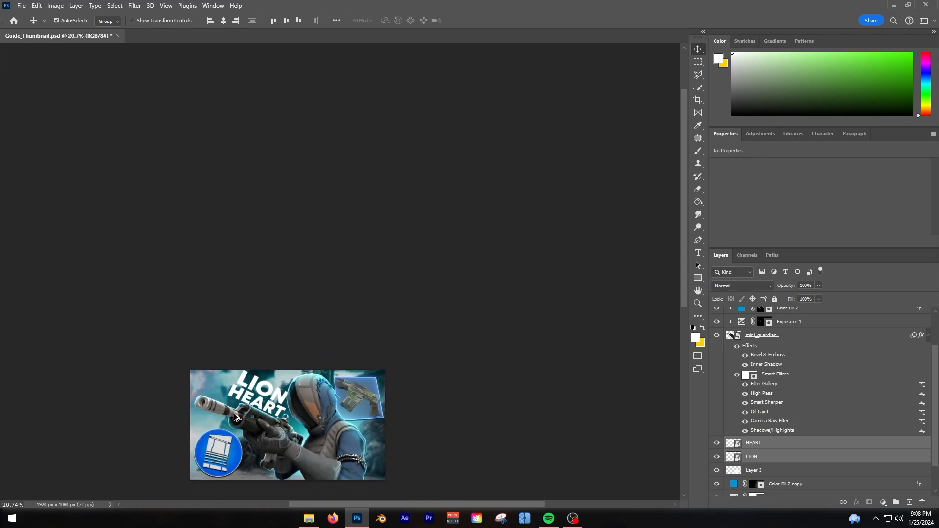
Check the LION HEART title's shape and readability both at small size and close up.
{"action": "scroll", "coordinate": [239, 410], "scroll_direction": "up", "scroll_amount": 3}
{"action": "scroll", "coordinate": [239, 410], "scroll_direction": "up", "scroll_amount": 3}
{"action": "scroll", "coordinate": [274, 416], "scroll_direction": "down", "scroll_amount": 3}
{"action": "scroll", "coordinate": [299, 424], "scroll_direction": "up", "scroll_amount": 2}
{"action": "scroll", "coordinate": [294, 387], "scroll_direction": "up", "scroll_amount": 4}
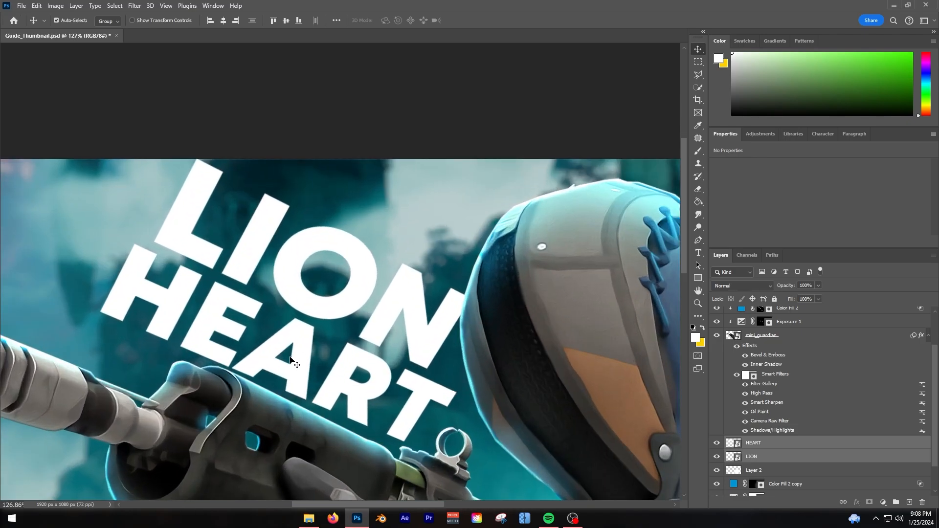
{"action": "scroll", "coordinate": [290, 362], "scroll_direction": "down", "scroll_amount": 5}
{"action": "scroll", "coordinate": [267, 381], "scroll_direction": "up", "scroll_amount": 5}
Apply a Perspective transform to LION and HEART together, slightly narrowing the title towards its upper edge.
{"action": "left_click_drag", "start_coordinate": [267, 381], "coordinate": [275, 345]}
{"action": "left_click", "coordinate": [37, 6]}
{"action": "mouse_move", "coordinate": [59, 237]}
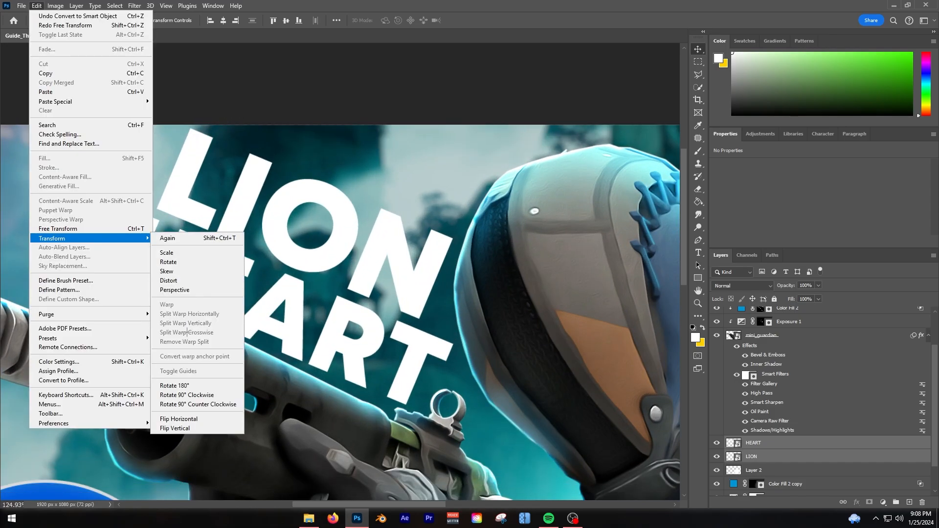
{"action": "left_click", "coordinate": [182, 290]}
{"action": "left_click_drag", "start_coordinate": [121, 129], "coordinate": [137, 141]}
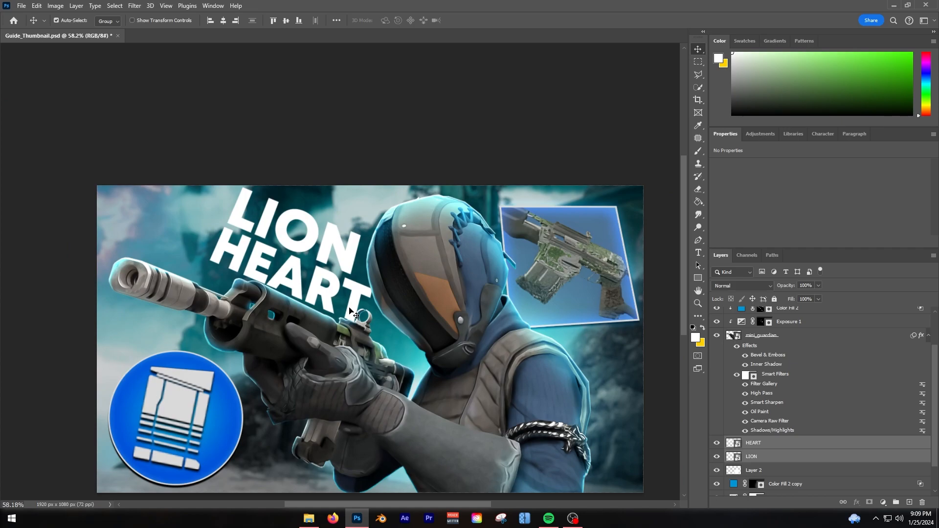
Move the LION layer above the HEART layer in the layer stack.
{"action": "left_click", "coordinate": [771, 458]}
{"action": "scroll", "coordinate": [309, 397], "scroll_direction": "down", "scroll_amount": 5}
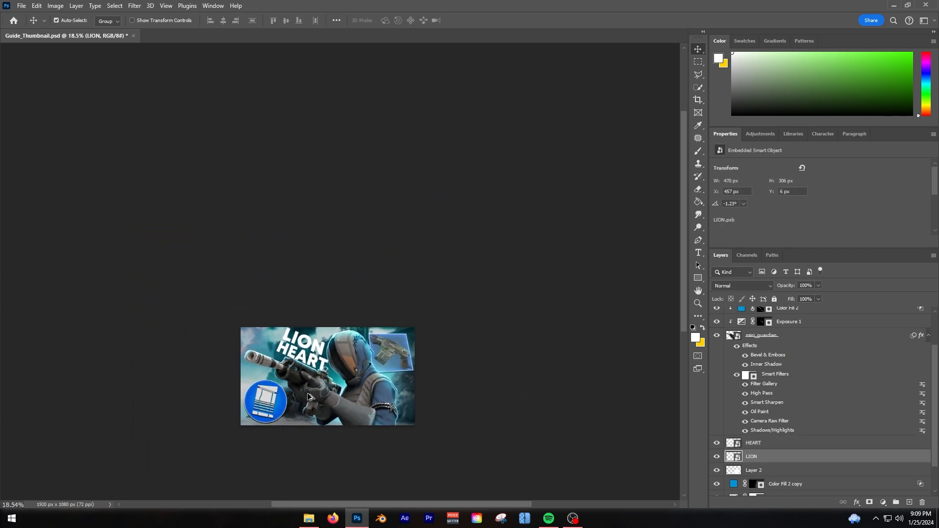
{"action": "scroll", "coordinate": [309, 397], "scroll_direction": "up", "scroll_amount": 5}
{"action": "scroll", "coordinate": [318, 367], "scroll_direction": "down", "scroll_amount": 3}
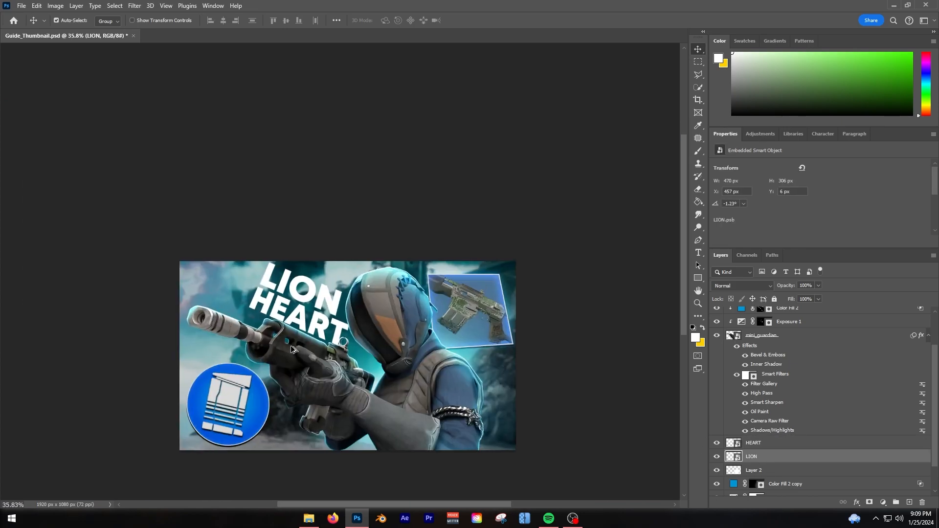
{"action": "scroll", "coordinate": [327, 338], "scroll_direction": "up", "scroll_amount": 3}
{"action": "left_click_drag", "start_coordinate": [773, 457], "coordinate": [766, 441]}
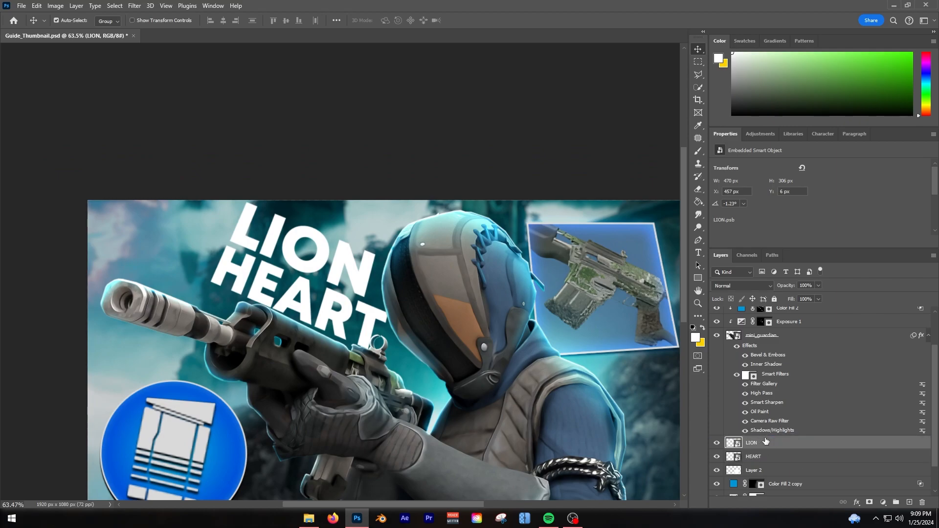
Add a solid black drop shadow to LION with 100% opacity and spread, offset slightly below the letters.
{"action": "right_click", "coordinate": [766, 442]}
{"action": "left_click", "coordinate": [762, 42]}
{"action": "left_click", "coordinate": [569, 277]}
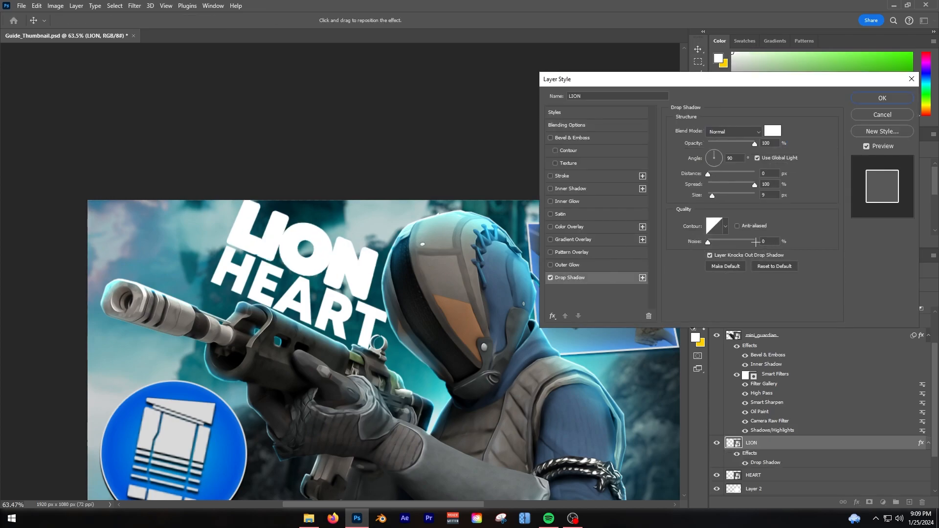
{"action": "left_click", "coordinate": [773, 131]}
{"action": "left_click", "coordinate": [862, 200]}
{"action": "left_click_drag", "start_coordinate": [708, 173], "coordinate": [714, 174]}
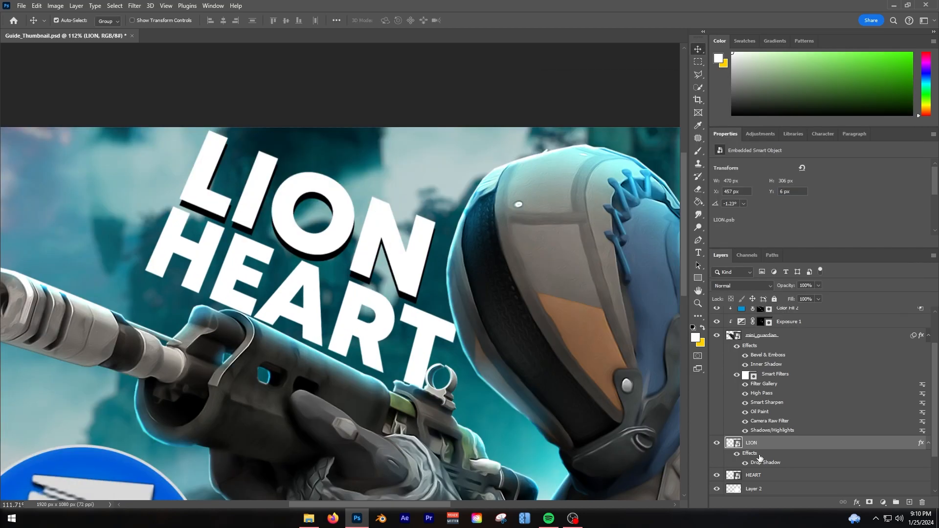
Give the HEART layer a drop shadow as well.
{"action": "left_click", "coordinate": [753, 475]}
{"action": "right_click", "coordinate": [764, 475]}
{"action": "left_click", "coordinate": [658, 239]}
{"action": "key", "text": "ctrl+0"}
Add a bright-to-dark red linear Gradient Overlay to the LION layer.
{"action": "left_click", "coordinate": [772, 451]}
{"action": "right_click", "coordinate": [772, 451]}
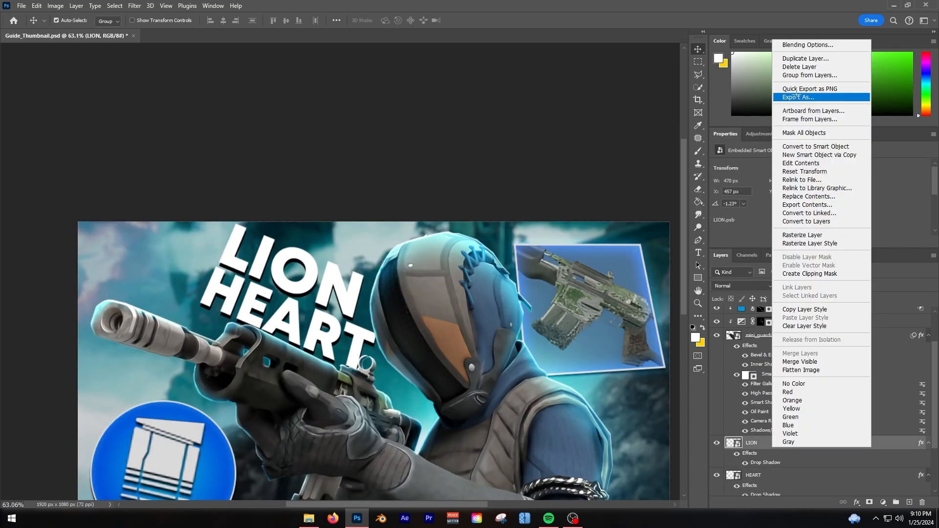
{"action": "left_click", "coordinate": [812, 45]}
{"action": "left_click", "coordinate": [574, 240]}
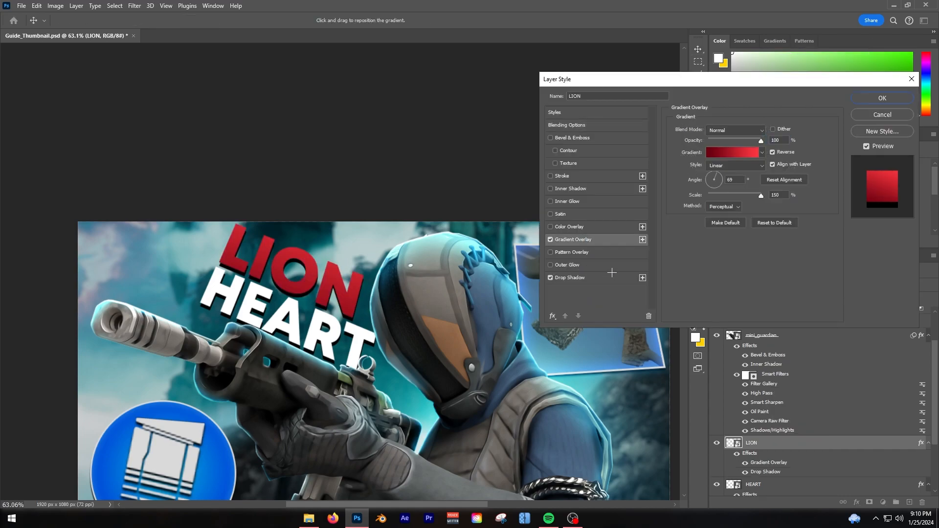
Set LION's gradient overlay to an angle of 67° and a scale of 79%.
{"action": "left_click", "coordinate": [706, 172]}
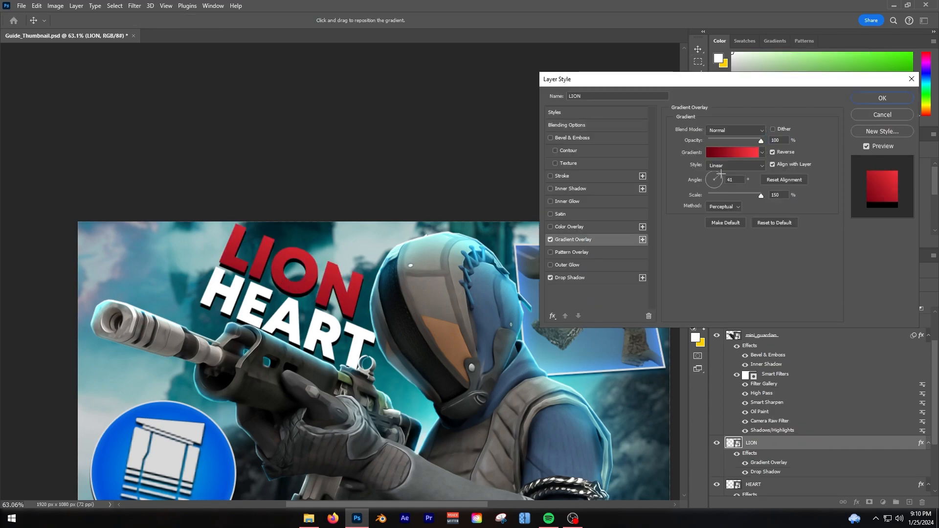
{"action": "mouse_move", "coordinate": [706, 173]}
{"action": "left_mouse_down"}
{"action": "mouse_move", "coordinate": [703, 199]}
{"action": "mouse_move", "coordinate": [717, 171]}
{"action": "left_mouse_up"}
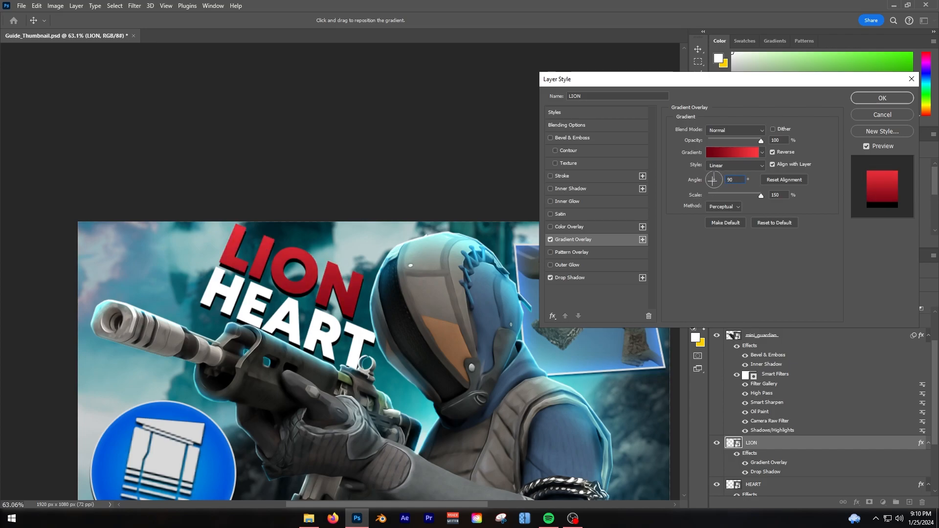
{"action": "left_click", "coordinate": [714, 194]}
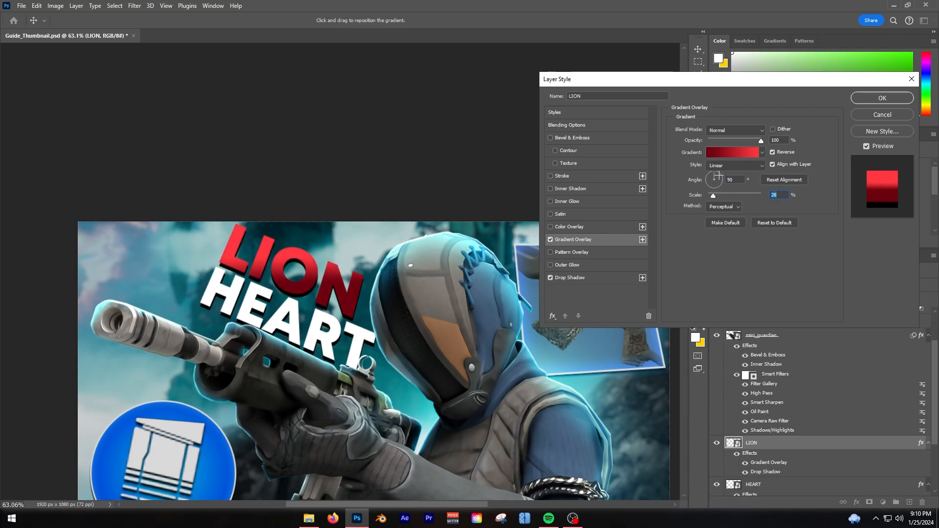
{"action": "left_click", "coordinate": [719, 175]}
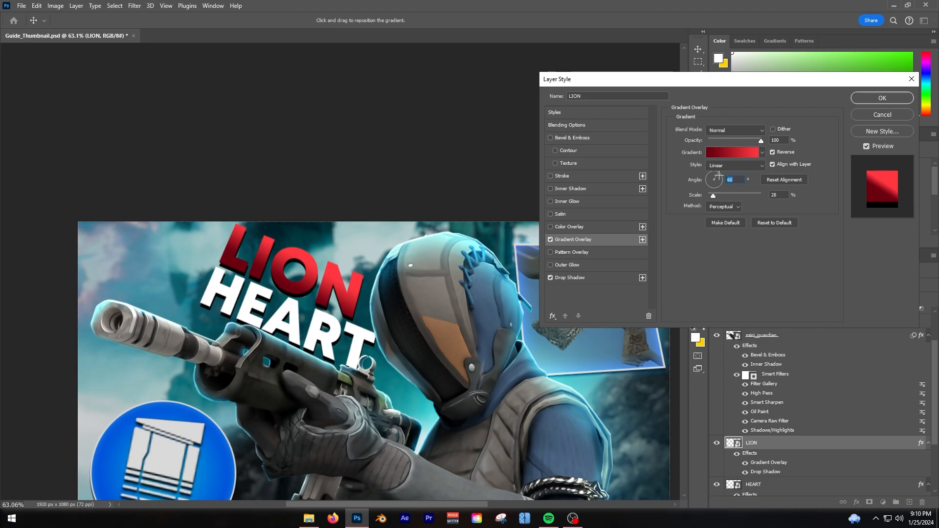
{"action": "type", "text": "69"}
{"action": "mouse_move", "coordinate": [717, 197]}
{"action": "left_mouse_down"}
{"action": "mouse_move", "coordinate": [707, 195]}
{"action": "mouse_move", "coordinate": [758, 195]}
{"action": "mouse_move", "coordinate": [731, 195]}
{"action": "left_mouse_up"}
{"action": "left_click", "coordinate": [718, 172]}
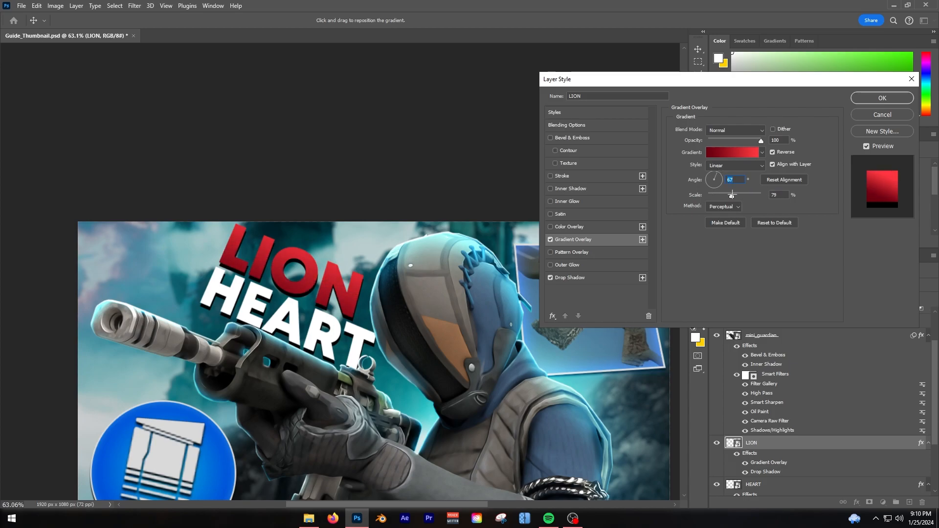
Set the bright stop of LION's gradient overlay to the red #ff3a43.
{"action": "left_click", "coordinate": [729, 154]}
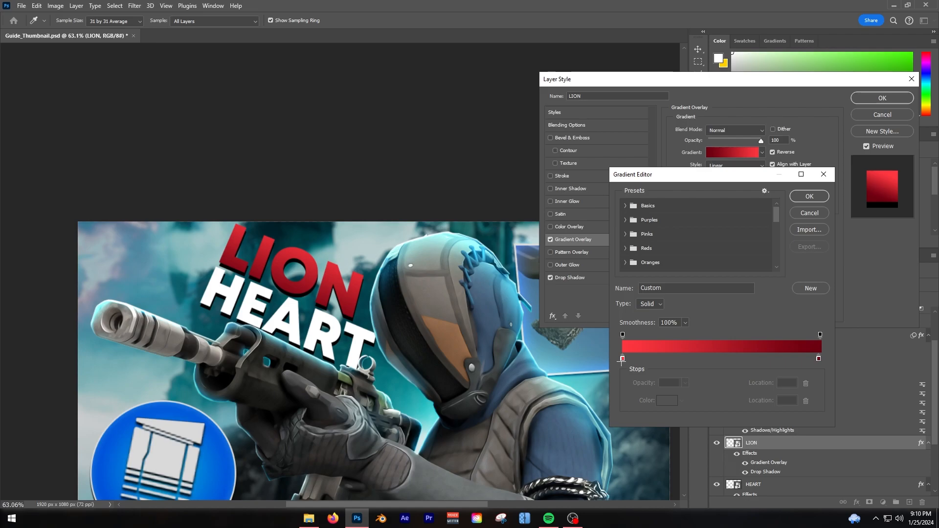
{"action": "left_click", "coordinate": [622, 359]}
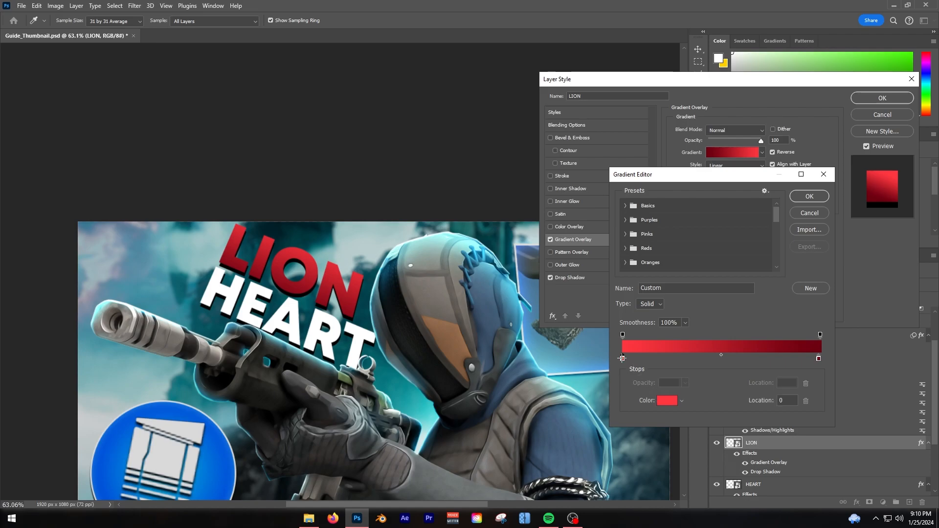
{"action": "left_click", "coordinate": [669, 401]}
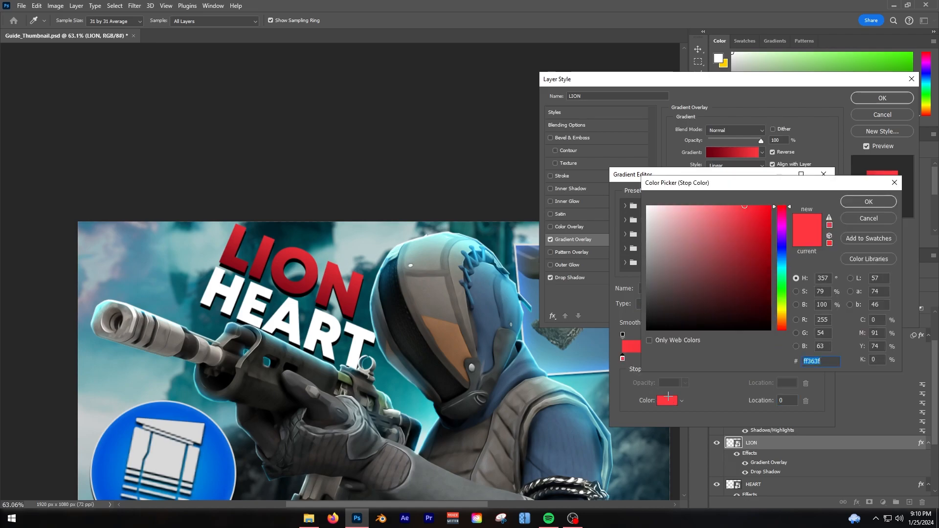
{"action": "left_click", "coordinate": [743, 203]}
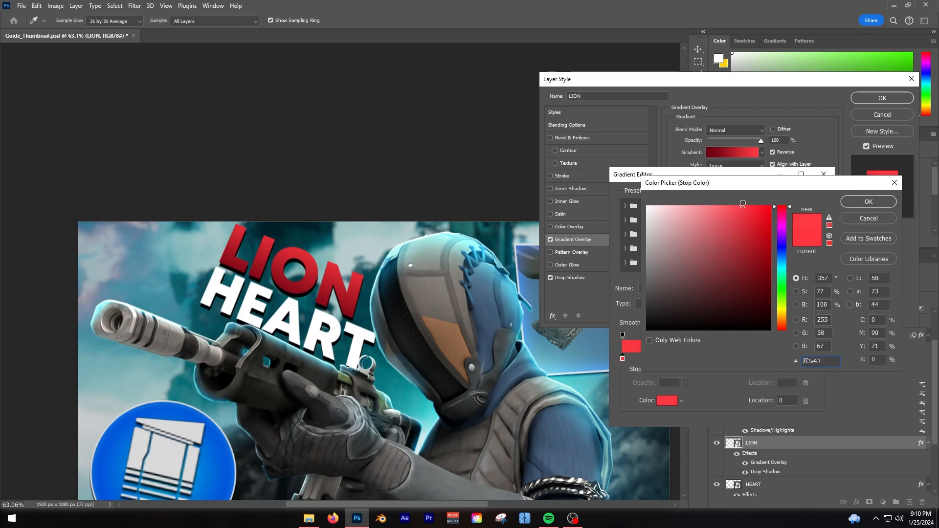
{"action": "left_click", "coordinate": [866, 202]}
Set the dark stop of LION's gradient overlay to #7b0014 and increase the overlay's scale.
{"action": "left_click", "coordinate": [819, 359]}
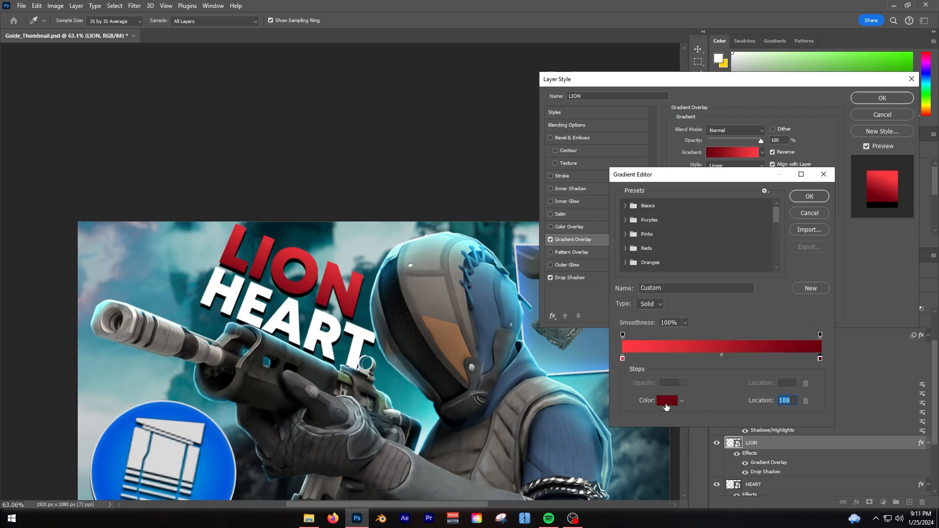
{"action": "left_click", "coordinate": [666, 401]}
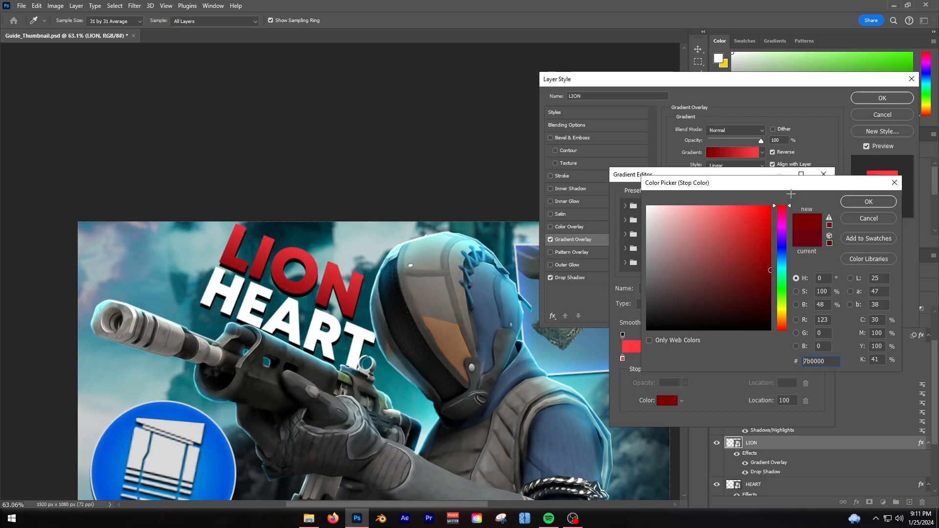
{"action": "left_click_drag", "start_coordinate": [792, 207], "coordinate": [784, 214]}
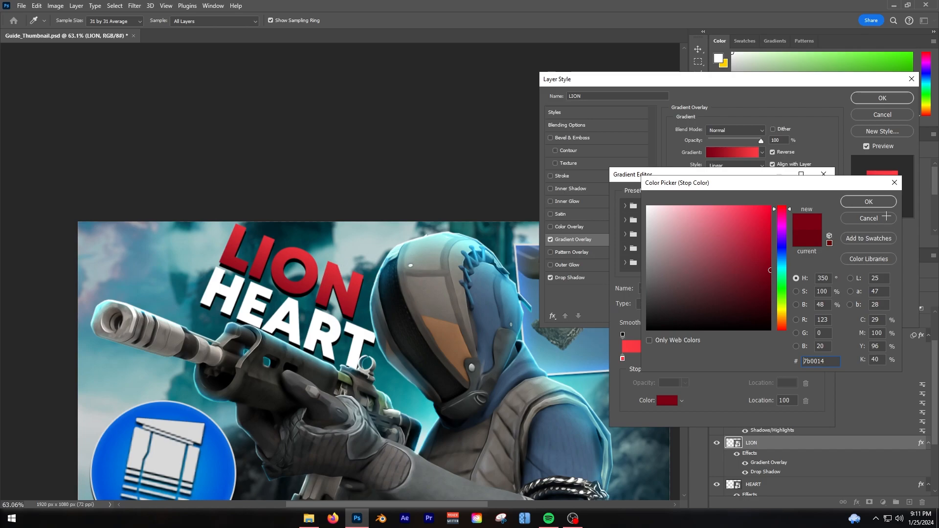
{"action": "left_click", "coordinate": [860, 204]}
{"action": "left_click", "coordinate": [819, 195]}
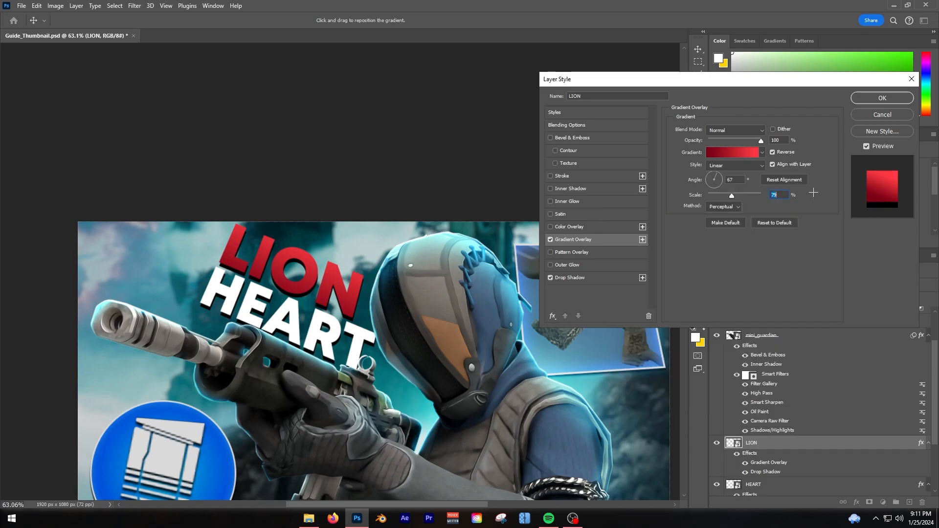
{"action": "left_click_drag", "start_coordinate": [732, 196], "coordinate": [751, 194]}
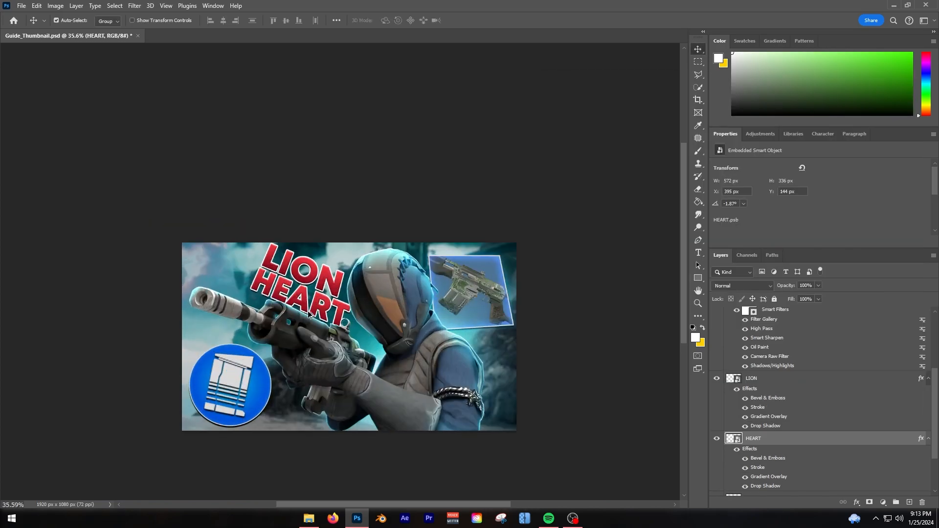
Set the LION layer's stroke size to 5 px and turn off its Bevel & Emboss.
{"action": "key", "text": "ctrl+0"}
{"action": "scroll", "coordinate": [364, 289], "scroll_direction": "up", "scroll_amount": 3}
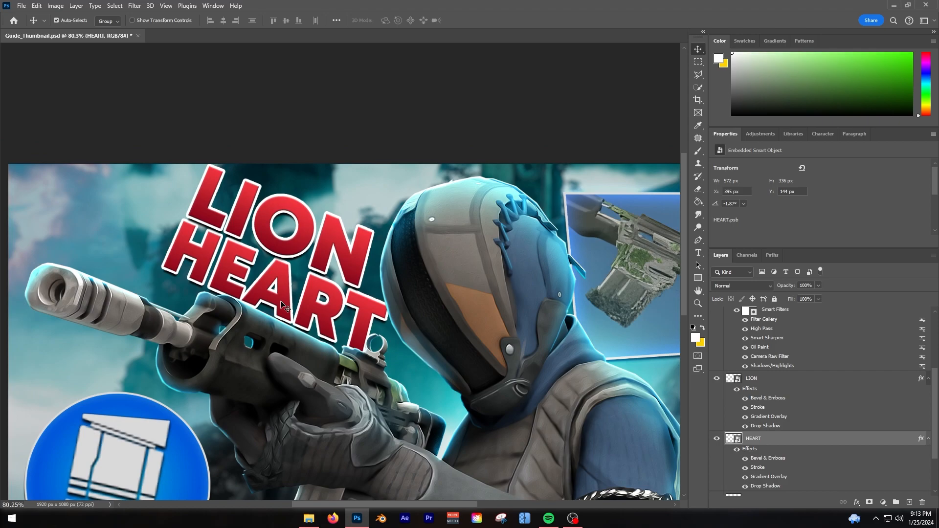
{"action": "double_click", "coordinate": [754, 408]}
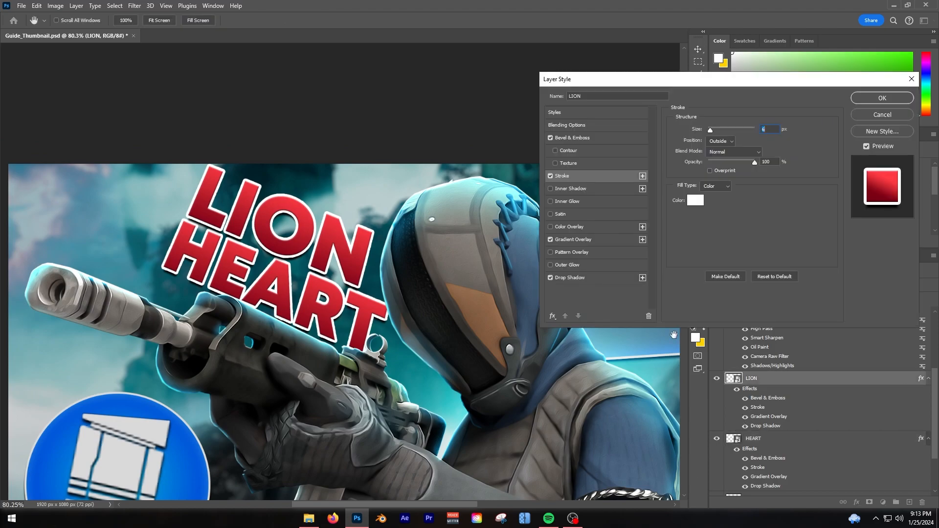
{"action": "type", "text": "5"}
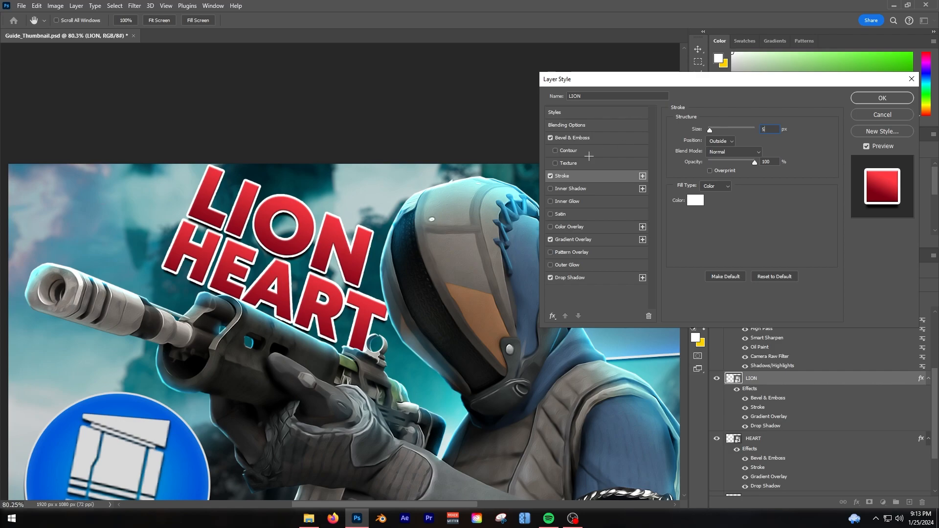
{"action": "left_click", "coordinate": [551, 137]}
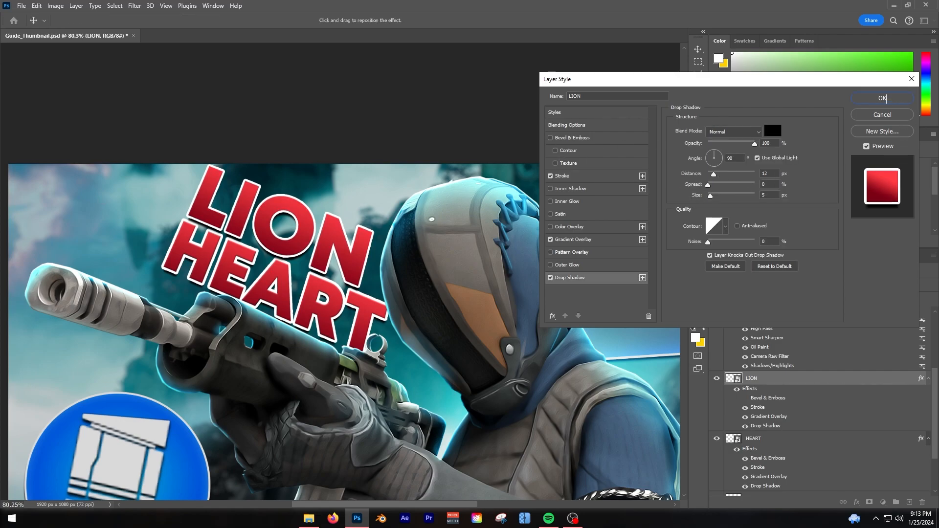
{"action": "left_click", "coordinate": [884, 98]}
Examine the restyled LION HEART title close up and within the whole thumbnail.
{"action": "scroll", "coordinate": [223, 362], "scroll_direction": "down", "scroll_amount": 10}
{"action": "scroll", "coordinate": [229, 364], "scroll_direction": "up", "scroll_amount": 10}
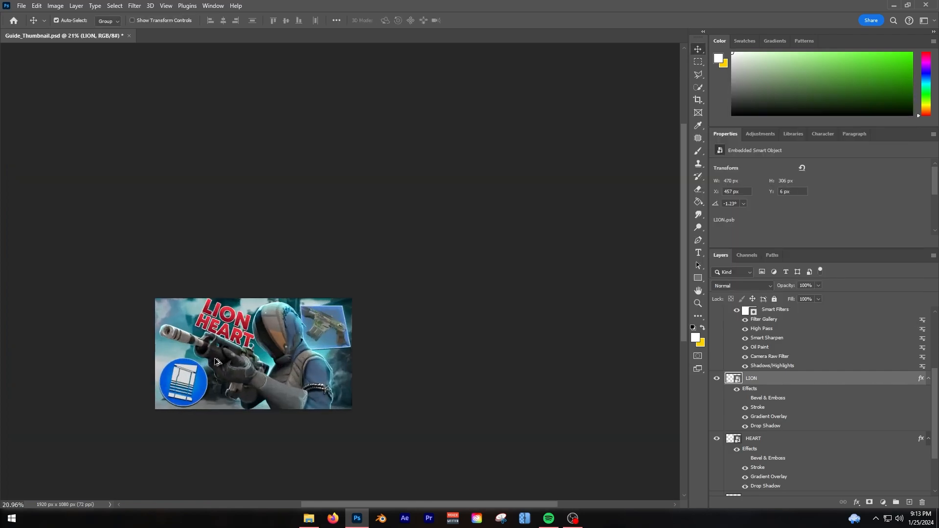
{"action": "scroll", "coordinate": [229, 283], "scroll_direction": "down", "scroll_amount": 5}
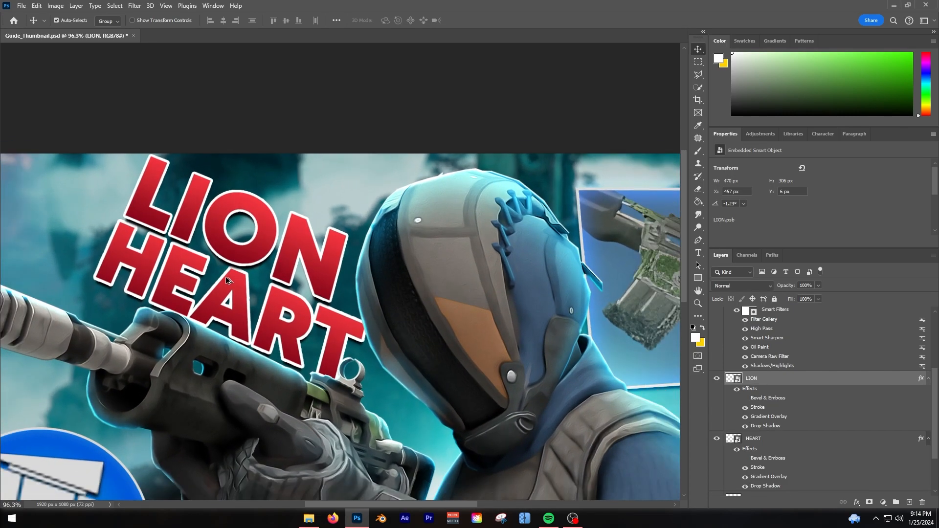
{"action": "scroll", "coordinate": [246, 299], "scroll_direction": "up", "scroll_amount": 3}
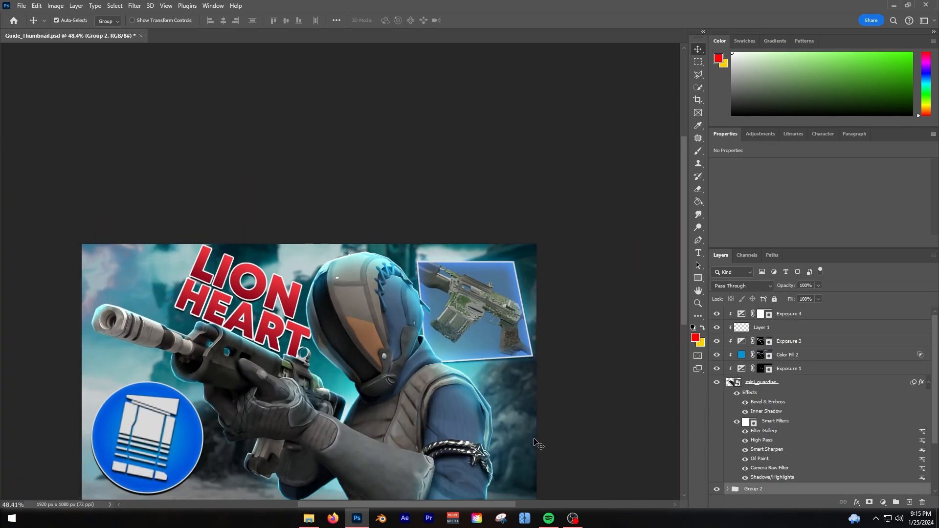
{"action": "scroll", "coordinate": [541, 440], "scroll_direction": "down", "scroll_amount": 2}
{"action": "scroll", "coordinate": [417, 460], "scroll_direction": "right", "scroll_amount": 1}
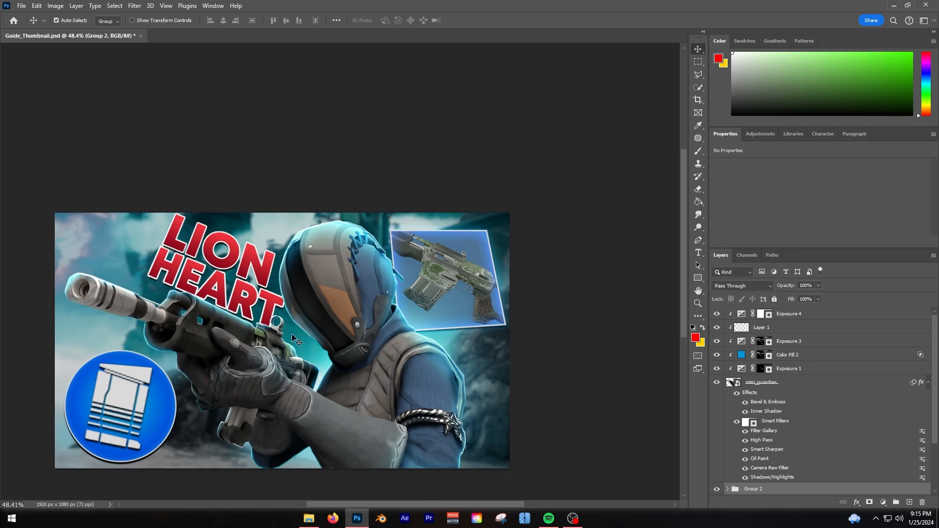
{"action": "scroll", "coordinate": [288, 333], "scroll_direction": "down", "scroll_amount": 2}
{"action": "scroll", "coordinate": [279, 331], "scroll_direction": "up", "scroll_amount": 2}
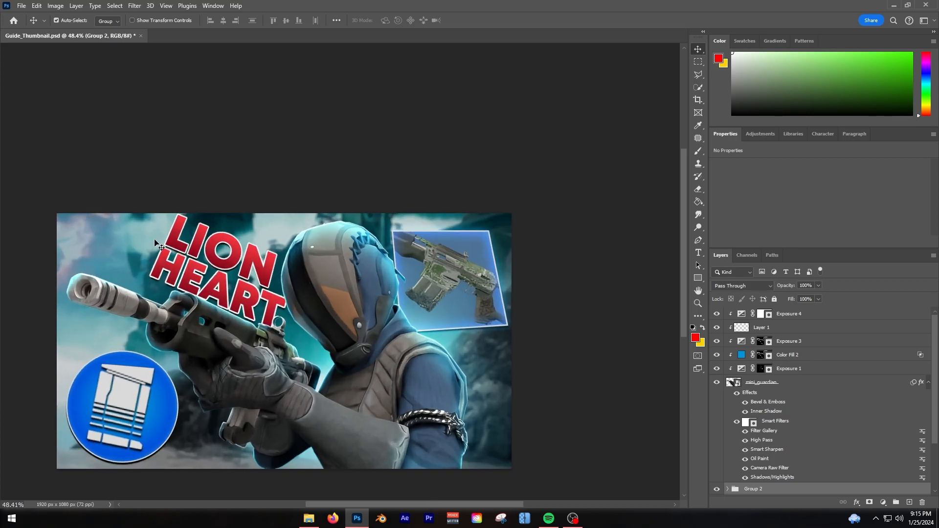
Open Solclipse GFX Pack.psd from the Packs folder.
{"action": "left_click", "coordinate": [21, 5]}
{"action": "left_click", "coordinate": [30, 24]}
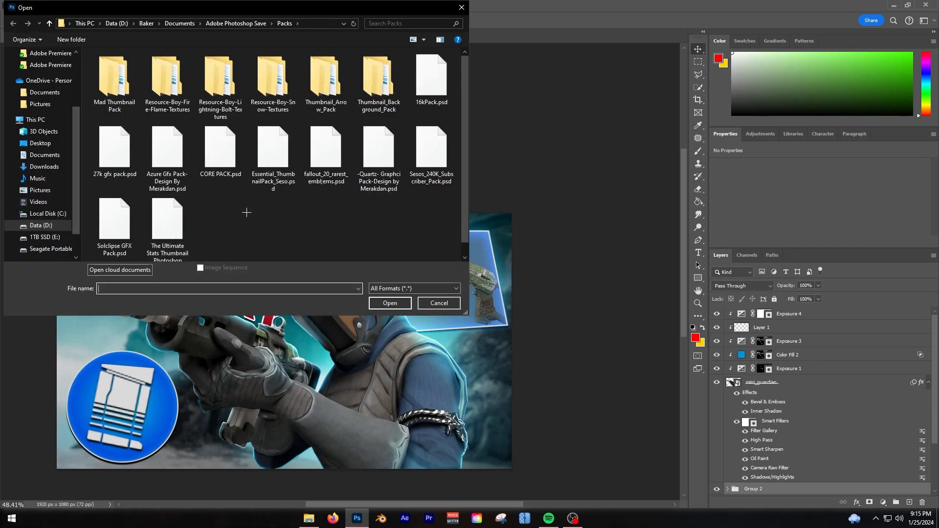
{"action": "double_click", "coordinate": [115, 226]}
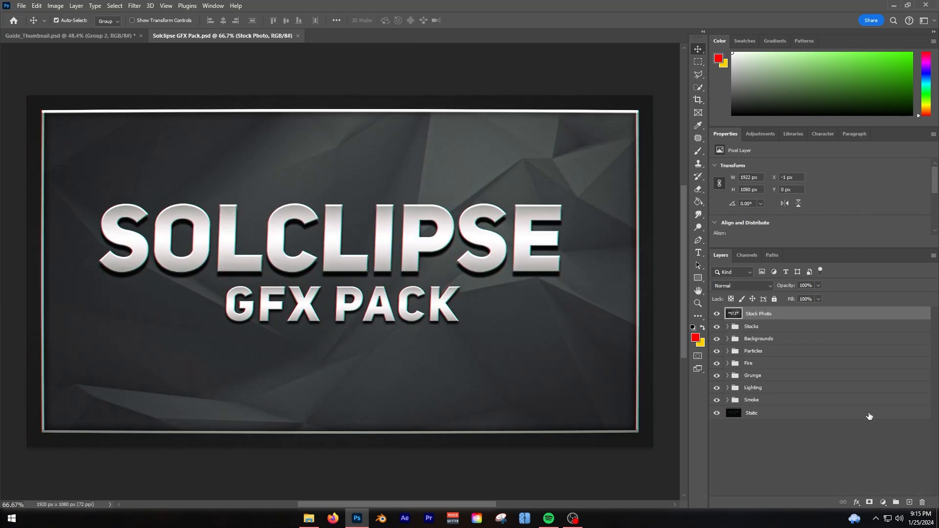
Hide the pack's Stock Photo layer and show layer 2 in the Particles group.
{"action": "left_click", "coordinate": [717, 313]}
{"action": "left_click", "coordinate": [727, 352]}
{"action": "left_click", "coordinate": [719, 383]}
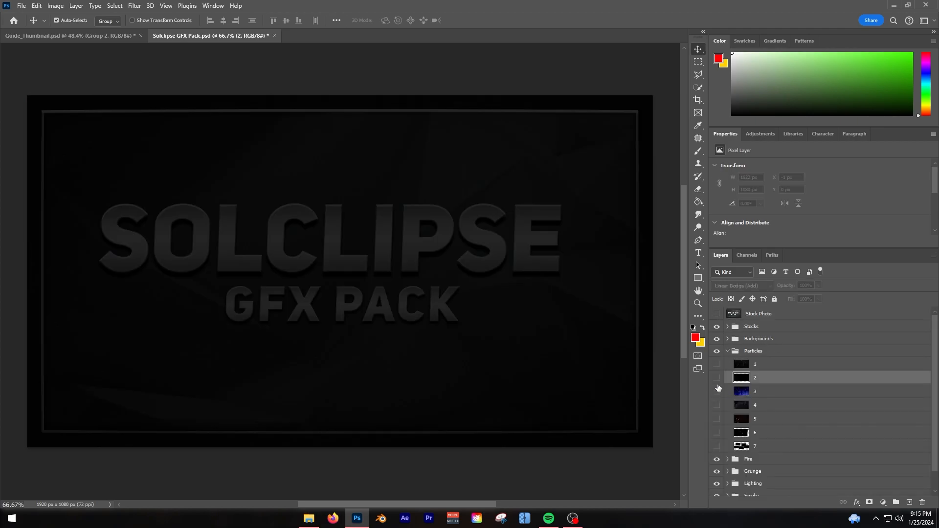
Duplicate particle layer 2 into Guide_Thumbnail.psd and place it at the top of the layer stack.
{"action": "right_click", "coordinate": [756, 378]}
{"action": "left_click", "coordinate": [773, 153]}
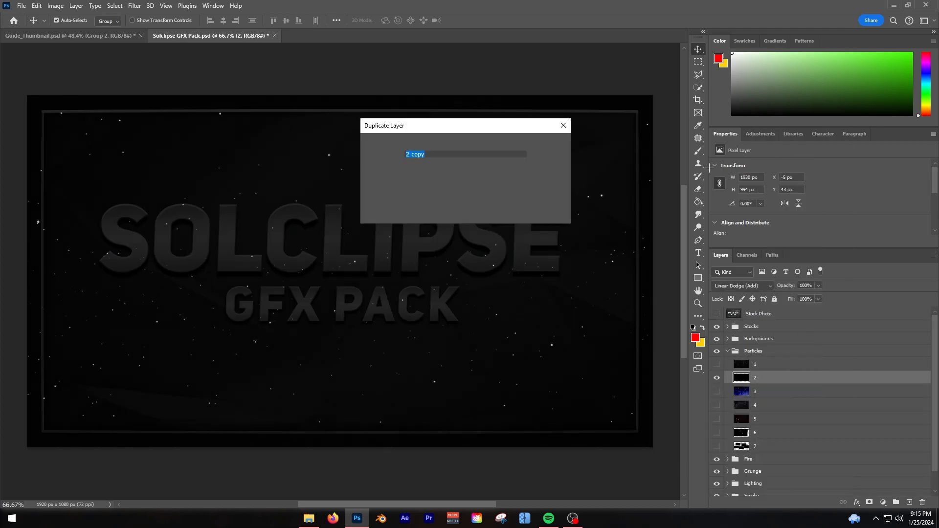
{"action": "left_click", "coordinate": [501, 180]}
{"action": "left_click", "coordinate": [464, 194]}
{"action": "left_click", "coordinate": [547, 144]}
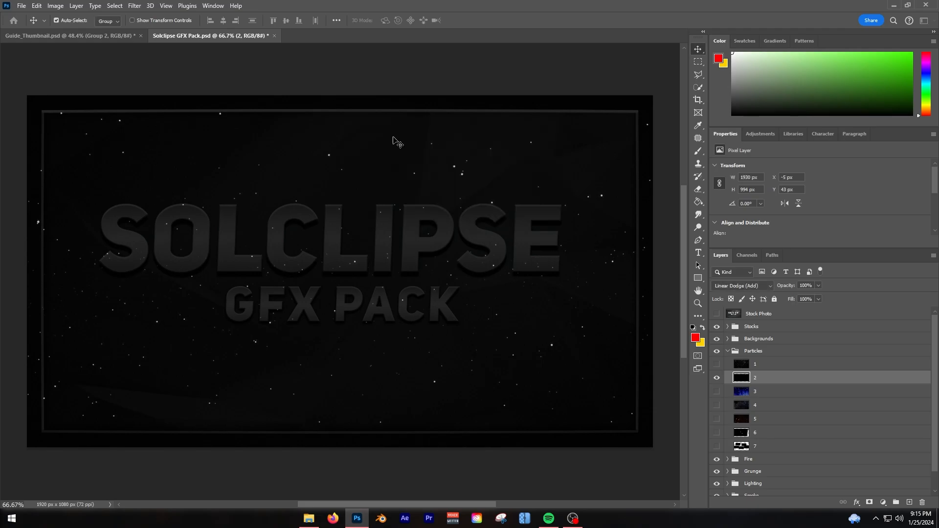
{"action": "left_click", "coordinate": [41, 35]}
{"action": "left_click_drag", "start_coordinate": [756, 491], "coordinate": [773, 299]}
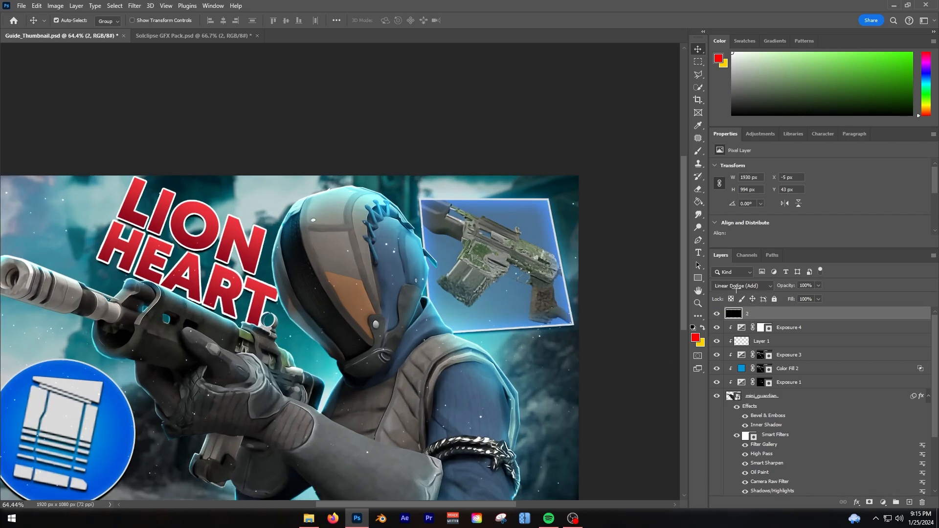
Change the particle layer's blend mode to Screen.
{"action": "left_click", "coordinate": [741, 285]}
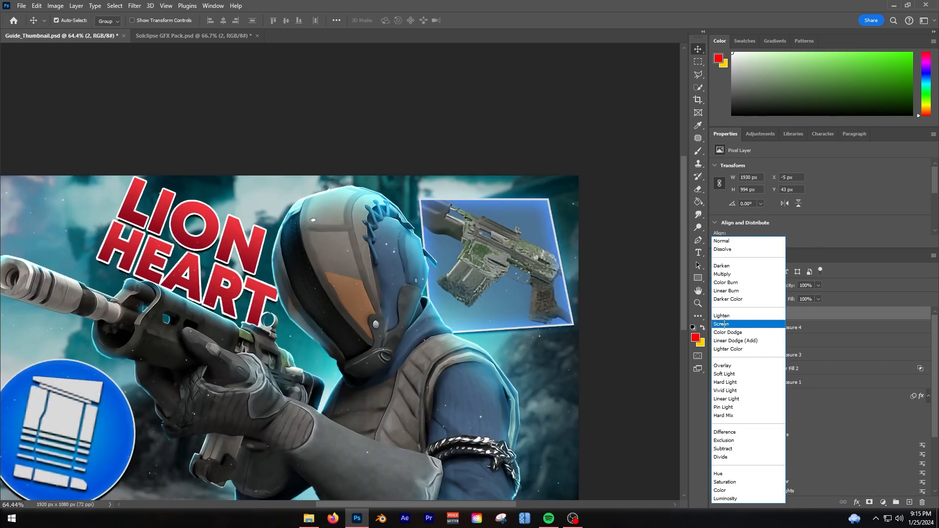
{"action": "left_click", "coordinate": [722, 324]}
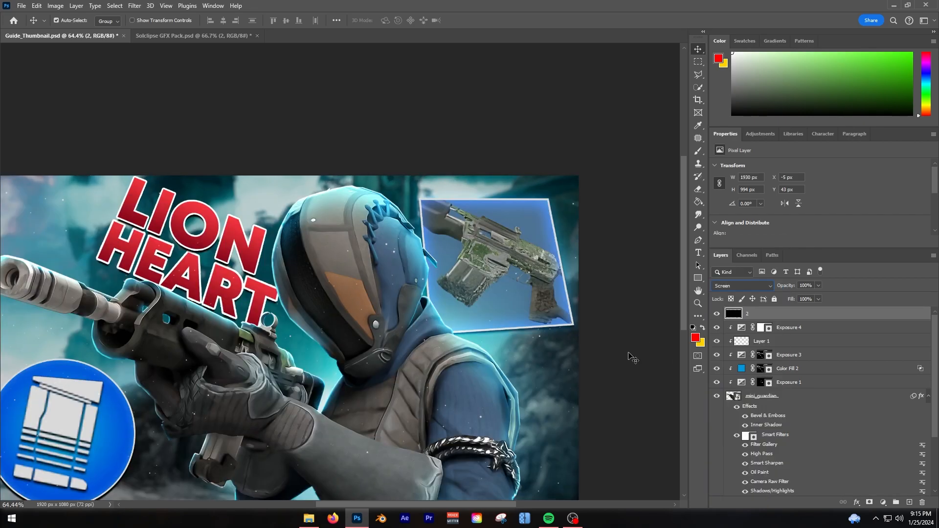
{"action": "left_click", "coordinate": [624, 332]}
{"action": "scroll", "coordinate": [238, 318], "scroll_direction": "down", "scroll_amount": 8}
{"action": "scroll", "coordinate": [211, 323], "scroll_direction": "up", "scroll_amount": 8}
{"action": "scroll", "coordinate": [313, 333], "scroll_direction": "down", "scroll_amount": 2}
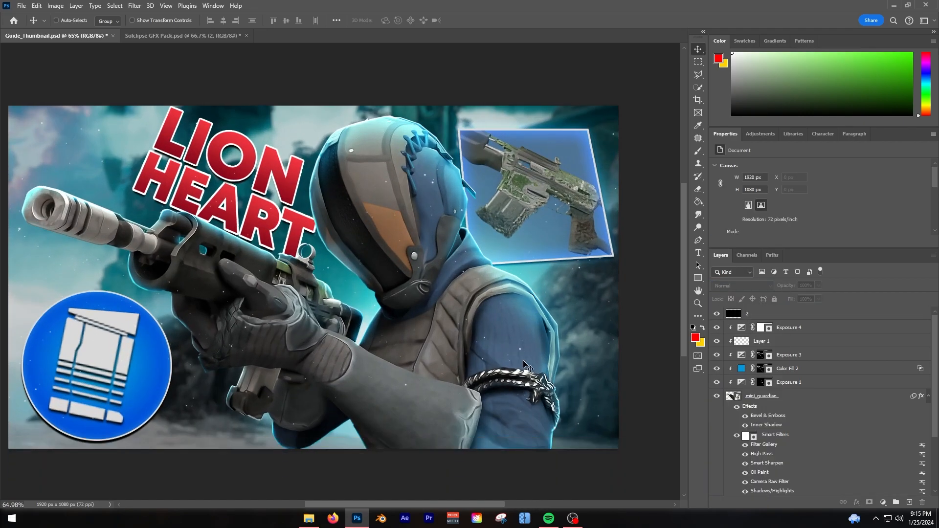
Enlarge the particle layer to 2342 × 1206 px so it extends past the canvas edges.
{"action": "left_click", "coordinate": [757, 319]}
{"action": "scroll", "coordinate": [630, 335], "scroll_direction": "down", "scroll_amount": 2}
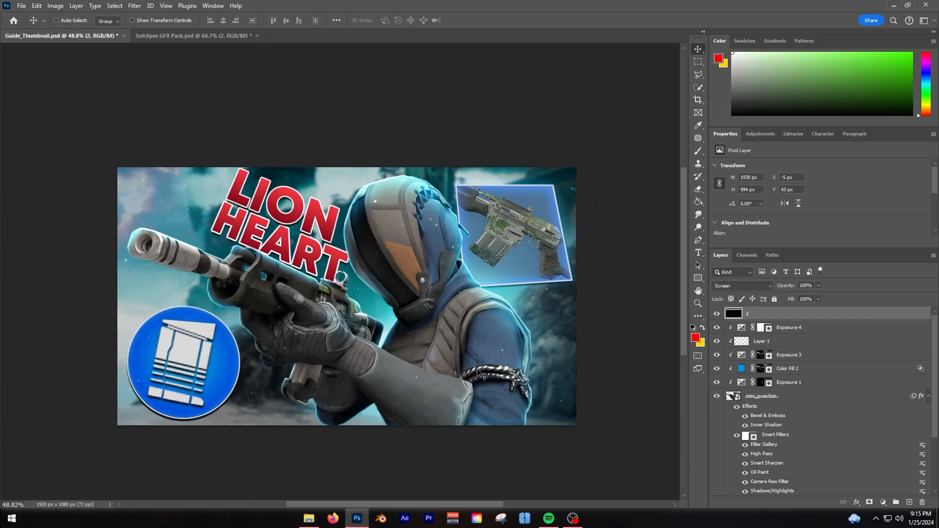
{"action": "key", "text": "ctrl+t"}
{"action": "left_click_drag", "start_coordinate": [578, 415], "coordinate": [629, 442]}
{"action": "scroll", "coordinate": [621, 440], "scroll_direction": "right", "scroll_amount": 2}
{"action": "key", "text": "Return"}
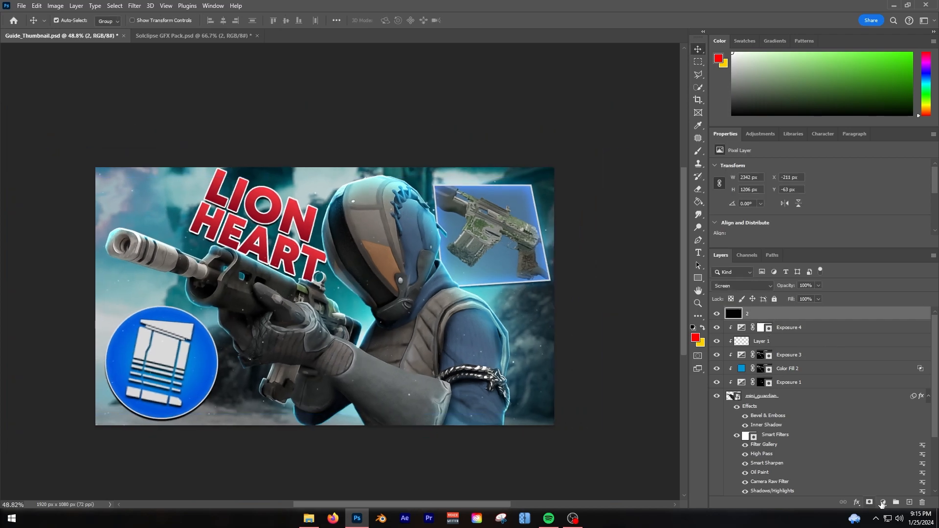
Add a mask to the particle layer and paint black at 60% flow to clear particles from the character's helmet and hands.
{"action": "left_click", "coordinate": [870, 503]}
{"action": "key", "text": "d"}
{"action": "key", "text": "b"}
{"action": "scroll", "coordinate": [363, 211], "scroll_direction": "down", "scroll_amount": 2}
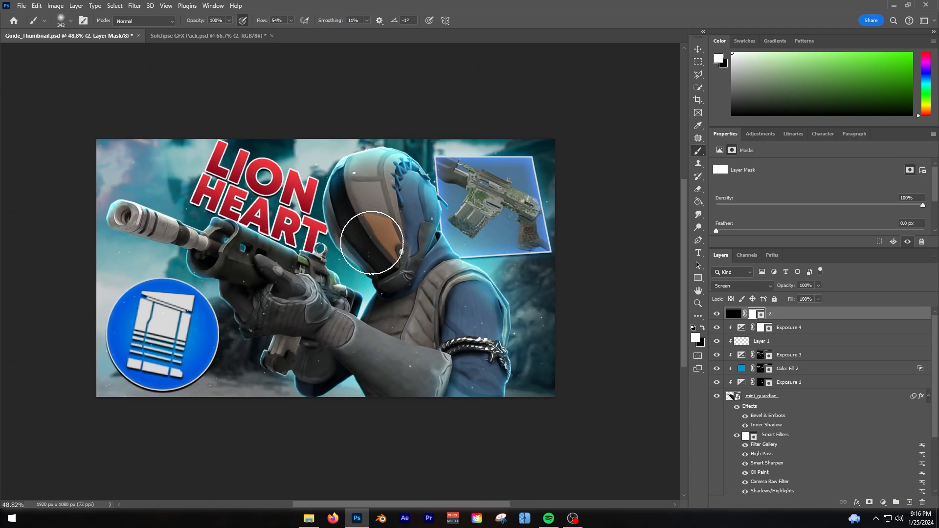
{"action": "scroll", "coordinate": [361, 199], "scroll_direction": "up", "scroll_amount": 2}
{"action": "key", "text": "x"}
{"action": "key", "text": "shift+6"}
{"action": "mouse_move", "coordinate": [372, 212]}
{"action": "left_mouse_down"}
{"action": "mouse_move", "coordinate": [285, 310]}
{"action": "mouse_move", "coordinate": [241, 299]}
{"action": "left_mouse_up"}
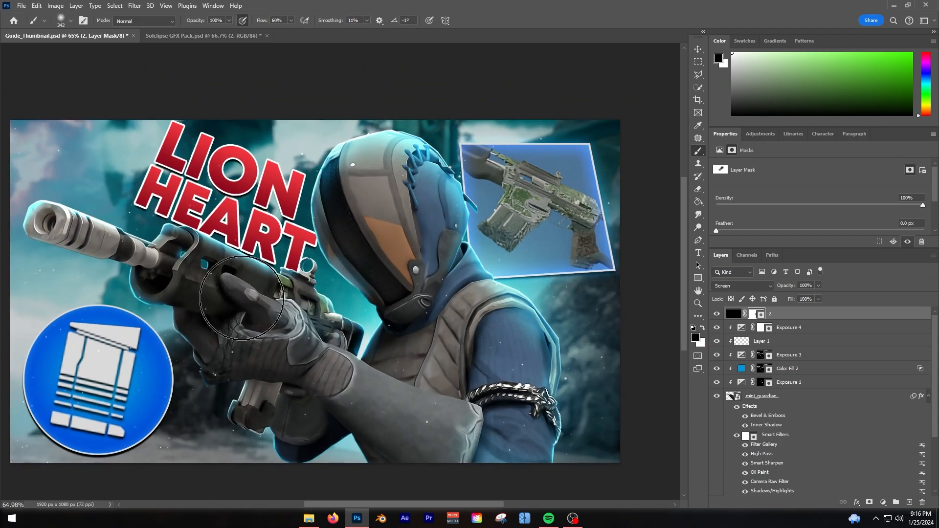
{"action": "scroll", "coordinate": [241, 298], "scroll_direction": "down", "scroll_amount": 3}
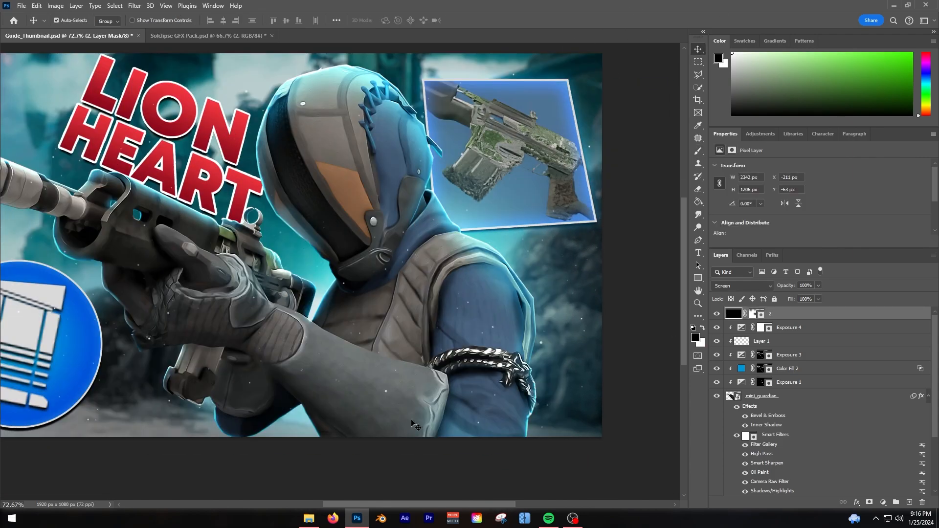
Apply a Lens Blur with radius 4 to the particle layer.
{"action": "scroll", "coordinate": [196, 108], "scroll_direction": "down", "scroll_amount": 1}
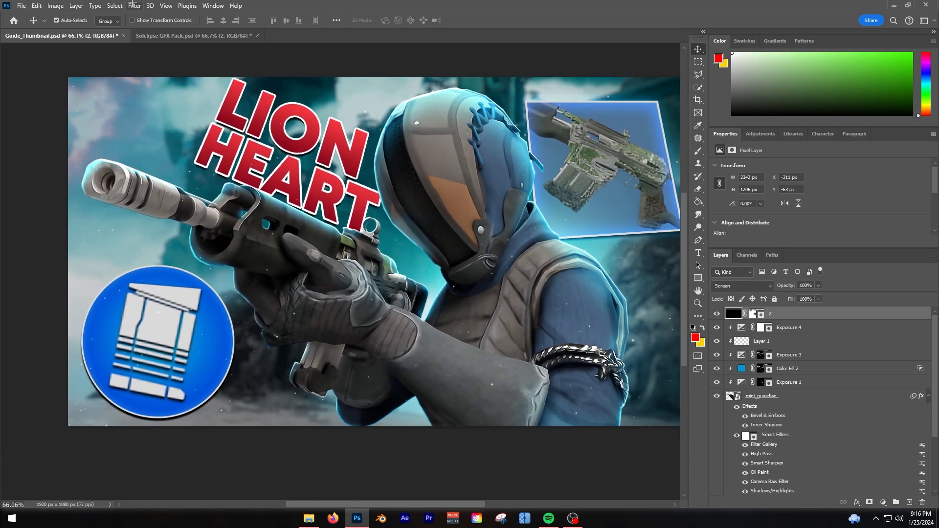
{"action": "left_click", "coordinate": [133, 5]}
{"action": "mouse_move", "coordinate": [146, 131]}
{"action": "left_click", "coordinate": [277, 176]}
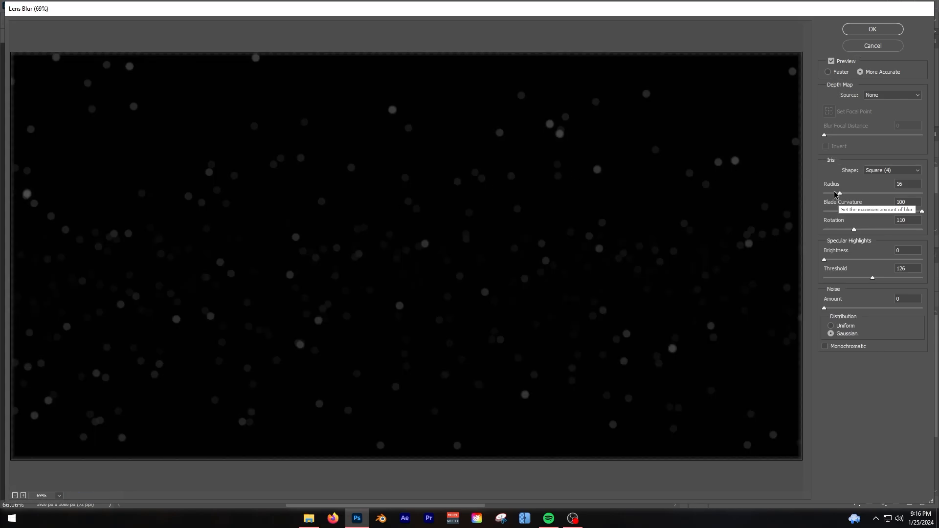
{"action": "left_click_drag", "start_coordinate": [840, 194], "coordinate": [827, 196]}
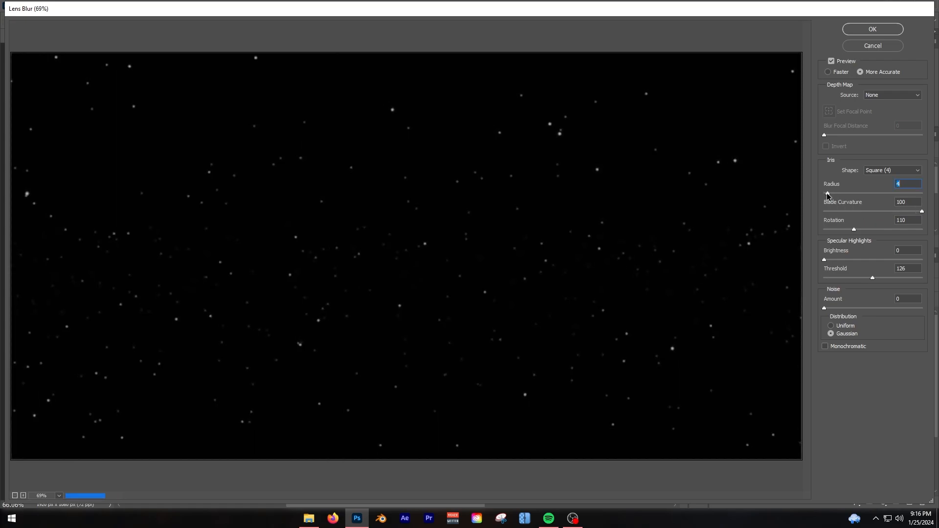
{"action": "left_click", "coordinate": [873, 29]}
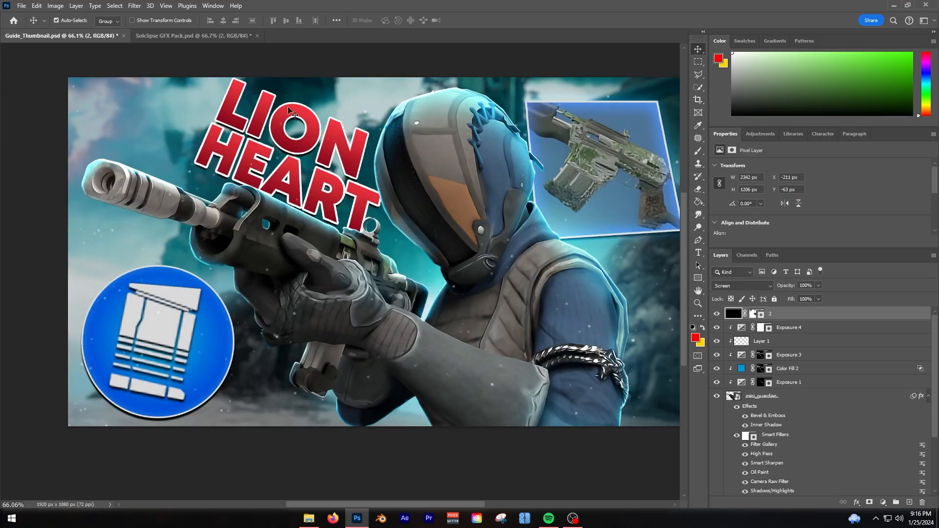
Lower the particle layer's opacity to 98%.
{"action": "left_click_drag", "start_coordinate": [808, 297], "coordinate": [817, 297]}
{"action": "scroll", "coordinate": [304, 320], "scroll_direction": "down", "scroll_amount": 8}
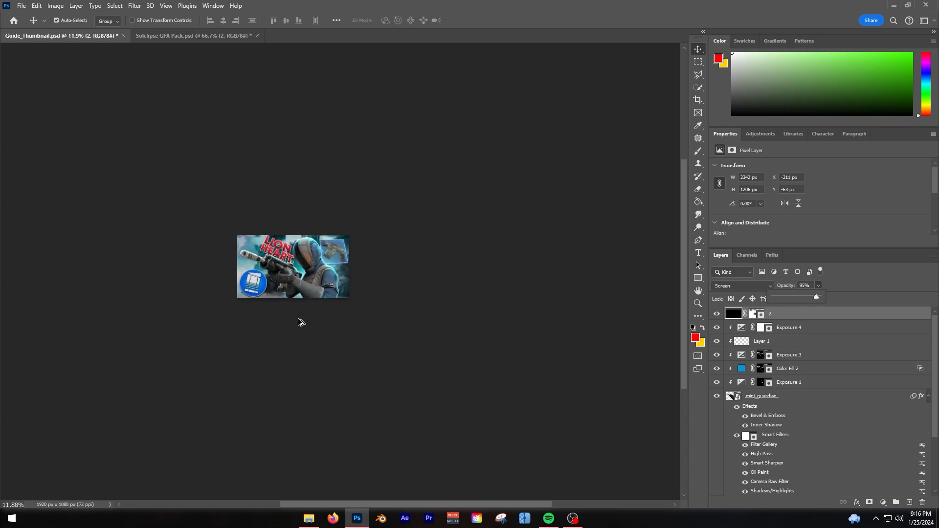
{"action": "scroll", "coordinate": [301, 323], "scroll_direction": "up", "scroll_amount": 13}
{"action": "scroll", "coordinate": [283, 302], "scroll_direction": "up", "scroll_amount": 4}
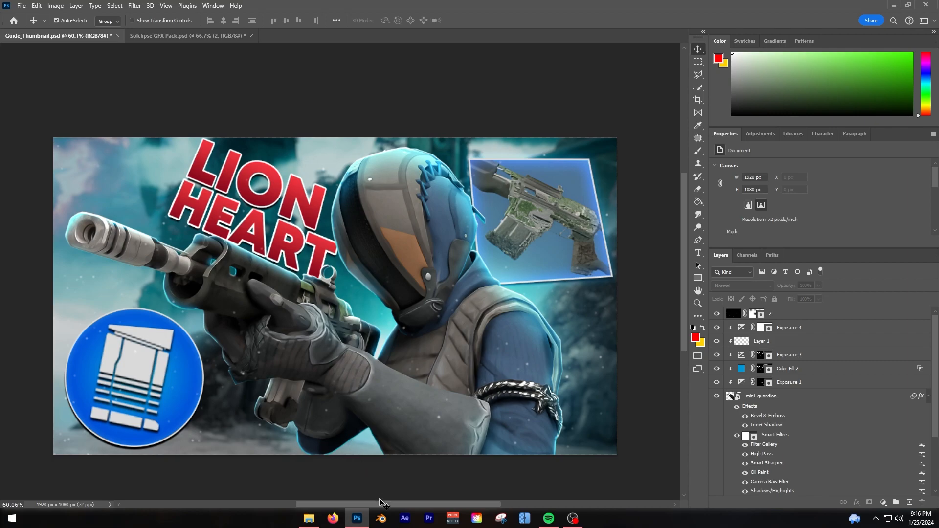
{"action": "left_click_drag", "start_coordinate": [379, 504], "coordinate": [389, 504]}
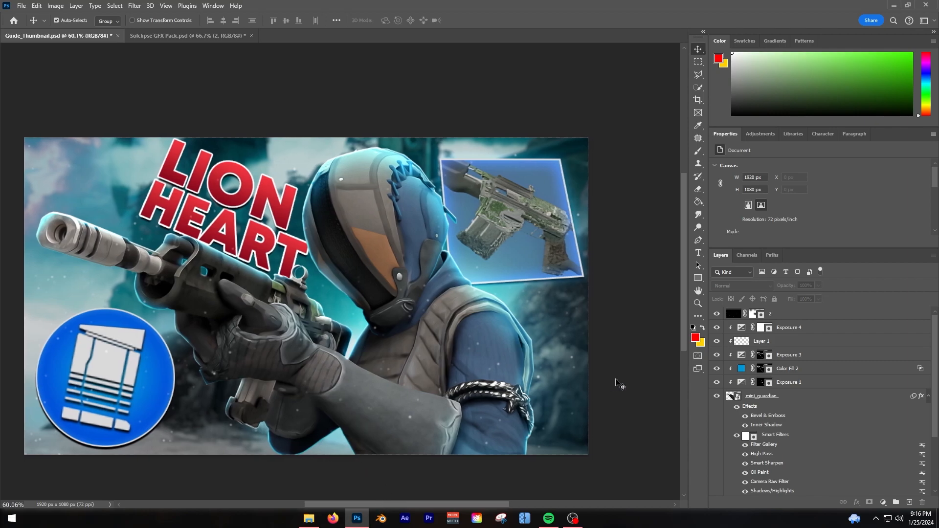
Stamp all visible layers onto a new layer above the particle layer and convert it to a smart object.
{"action": "left_click", "coordinate": [778, 318]}
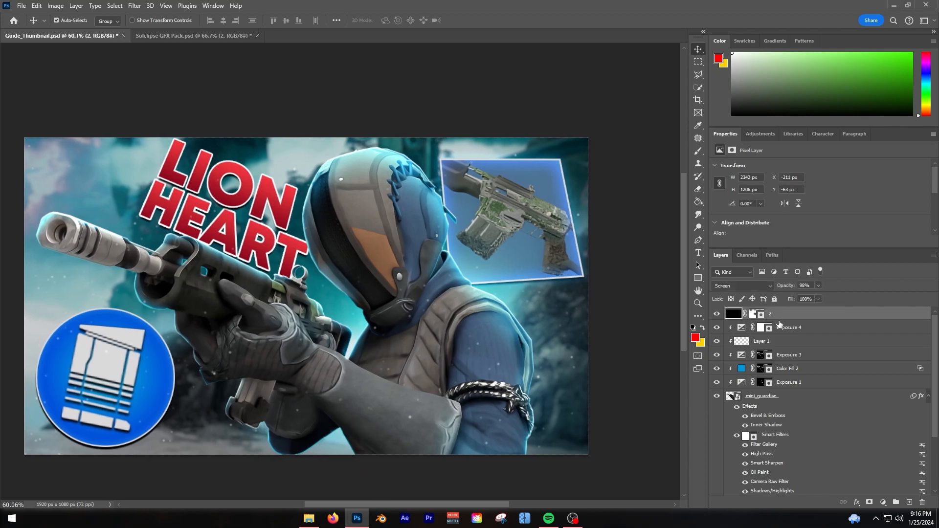
{"action": "left_click", "coordinate": [909, 502]}
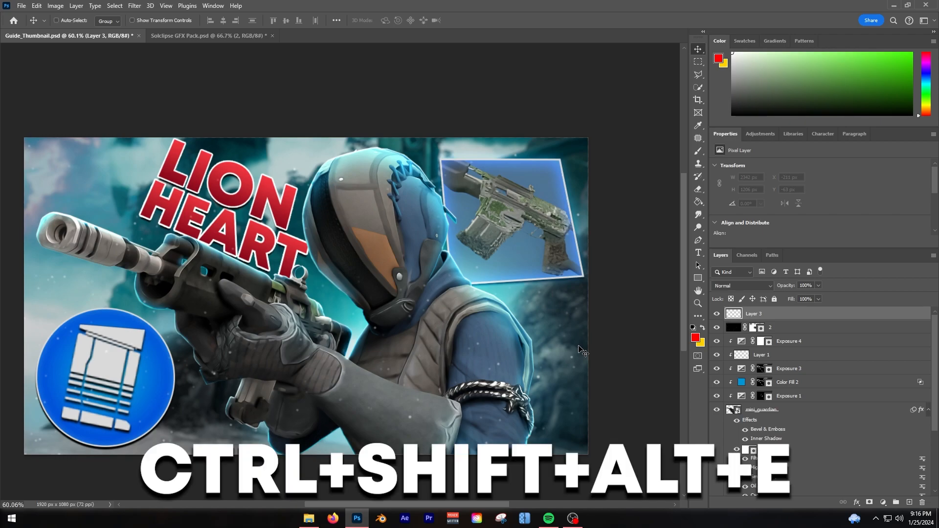
{"action": "key", "text": "ctrl+shift+alt+e"}
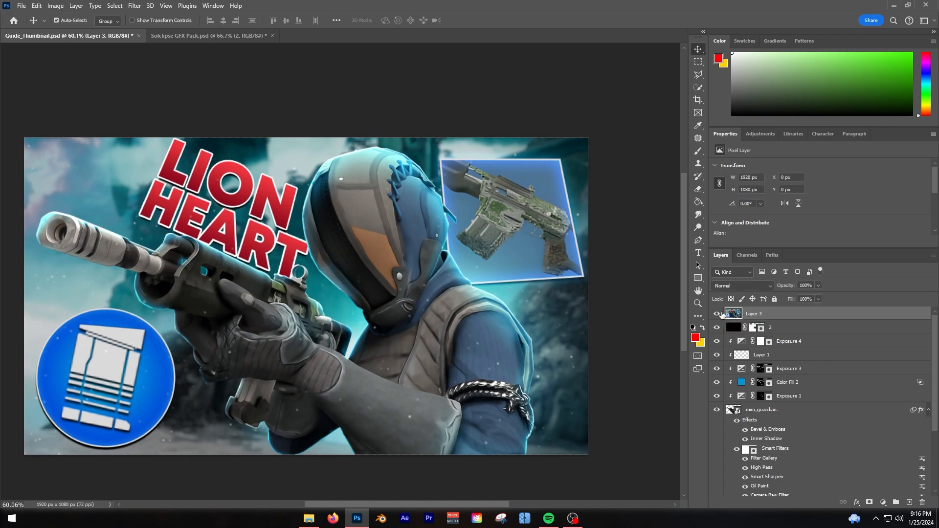
{"action": "right_click", "coordinate": [763, 315]}
{"action": "left_click", "coordinate": [783, 253]}
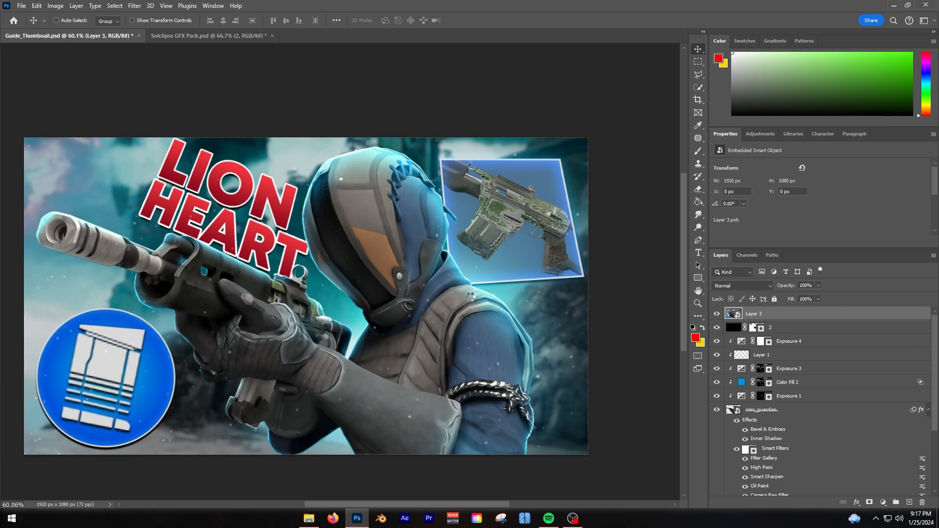
In the Camera Raw Filter, set Exposure +0.30, Contrast +24, Highlights +3, Shadows +15, Whites +4 and Blacks +7 on the merged smart object.
{"action": "key", "text": "shift+ctrl+a"}
{"action": "left_click_drag", "start_coordinate": [708, 186], "coordinate": [711, 187]}
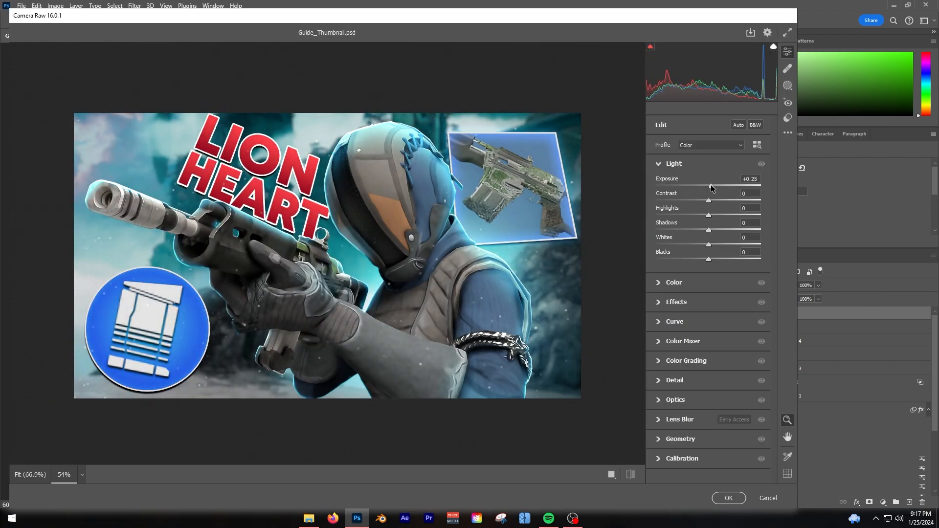
{"action": "scroll", "coordinate": [414, 191], "scroll_direction": "down", "scroll_amount": 2}
{"action": "scroll", "coordinate": [462, 186], "scroll_direction": "up", "scroll_amount": 2}
{"action": "scroll", "coordinate": [474, 187], "scroll_direction": "up", "scroll_amount": 2}
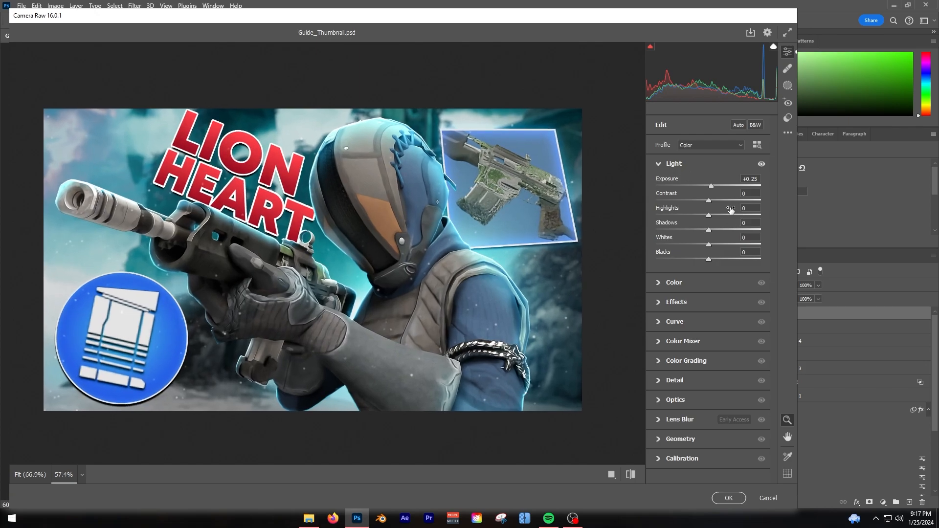
{"action": "left_click_drag", "start_coordinate": [710, 186], "coordinate": [713, 264]}
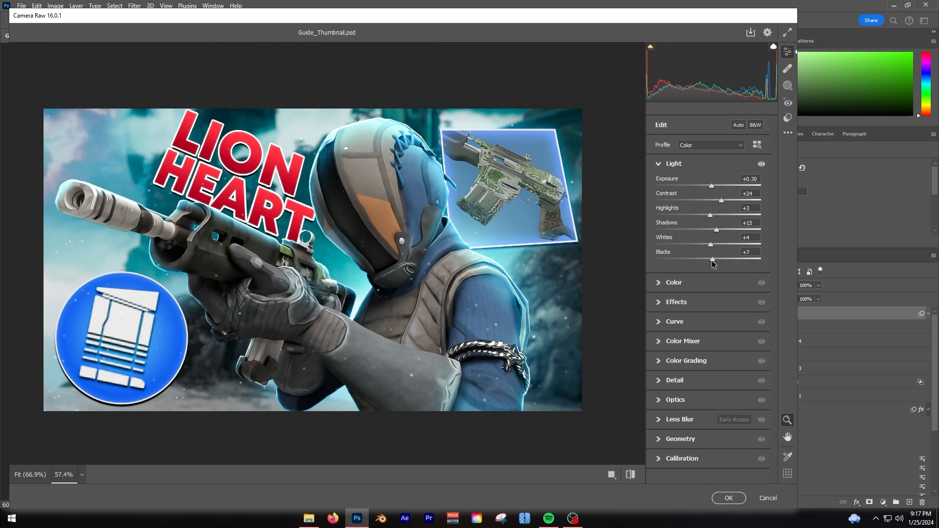
Set the Camera Raw color adjustments to Temperature +2, Tint +4, Vibrance +6 and Saturation +5.
{"action": "left_click", "coordinate": [669, 284]}
{"action": "left_click_drag", "start_coordinate": [708, 224], "coordinate": [712, 269]}
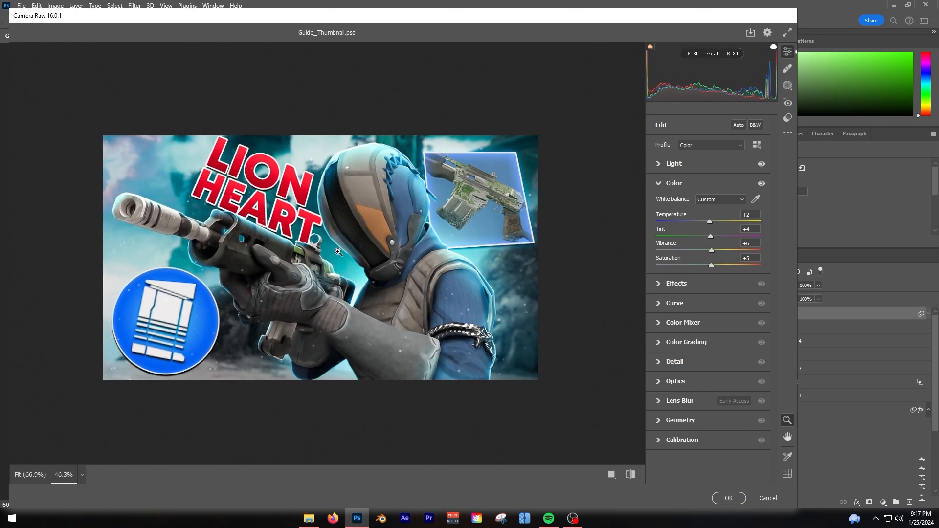
Try Texture +100 with Clarity +2 and inspect the title, rifle and emblem up close.
{"action": "left_click", "coordinate": [657, 284]}
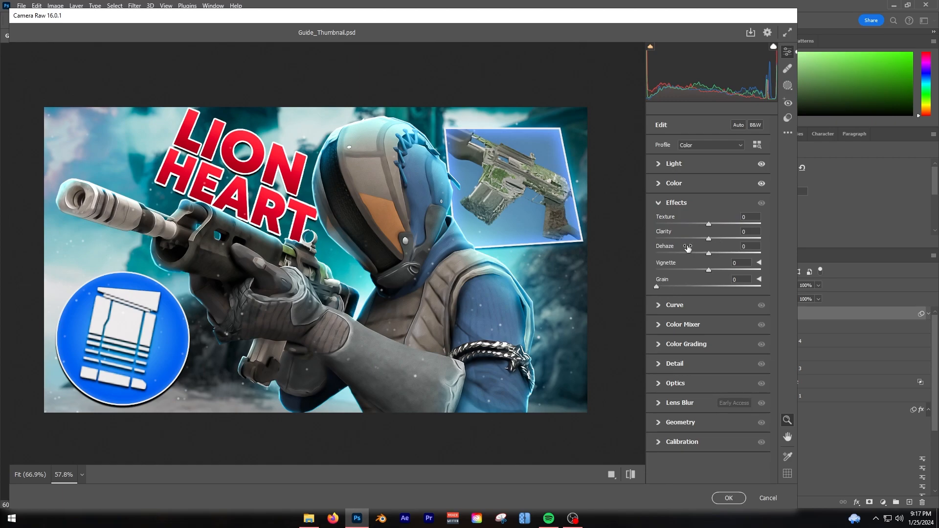
{"action": "left_click_drag", "start_coordinate": [712, 238], "coordinate": [711, 224]}
{"action": "left_click_drag", "start_coordinate": [710, 225], "coordinate": [824, 212]}
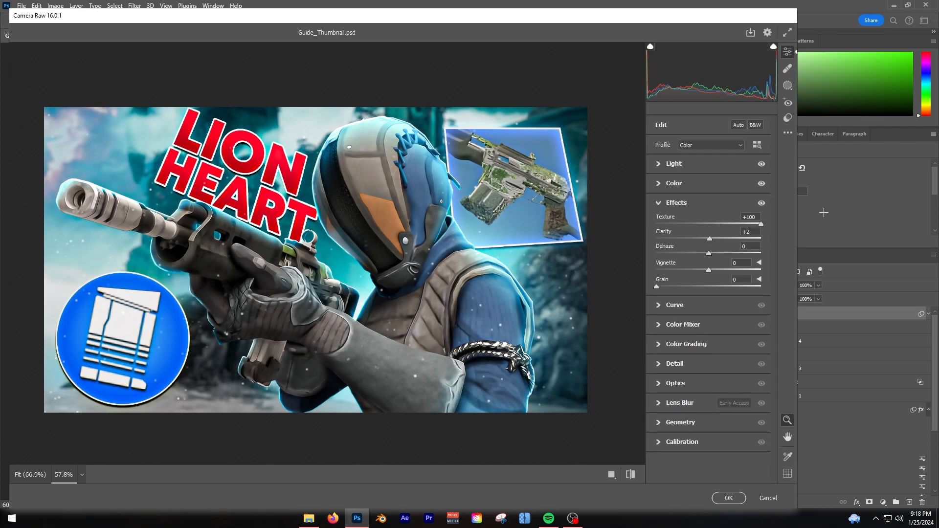
{"action": "scroll", "coordinate": [252, 164], "scroll_direction": "up", "scroll_amount": 1}
{"action": "left_click_drag", "start_coordinate": [270, 215], "coordinate": [306, 221]}
{"action": "scroll", "coordinate": [305, 222], "scroll_direction": "down", "scroll_amount": 3}
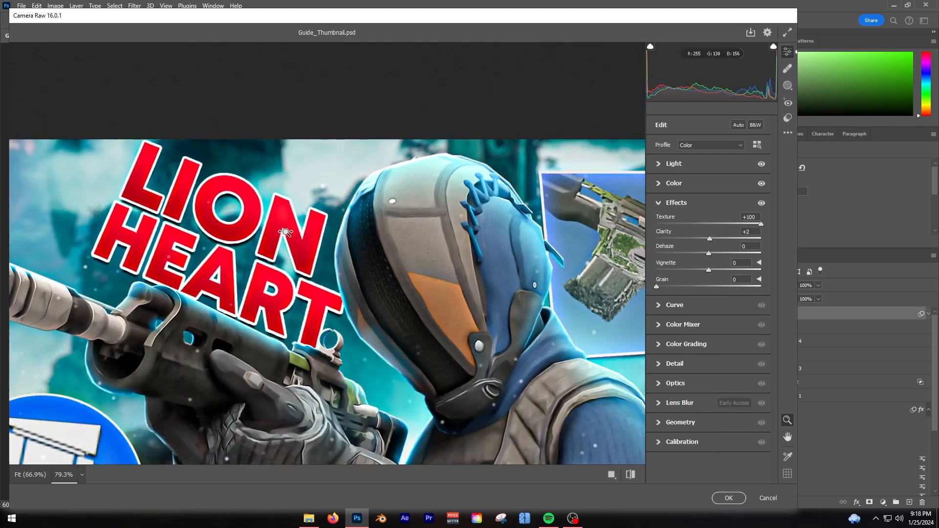
{"action": "scroll", "coordinate": [302, 282], "scroll_direction": "up", "scroll_amount": 1}
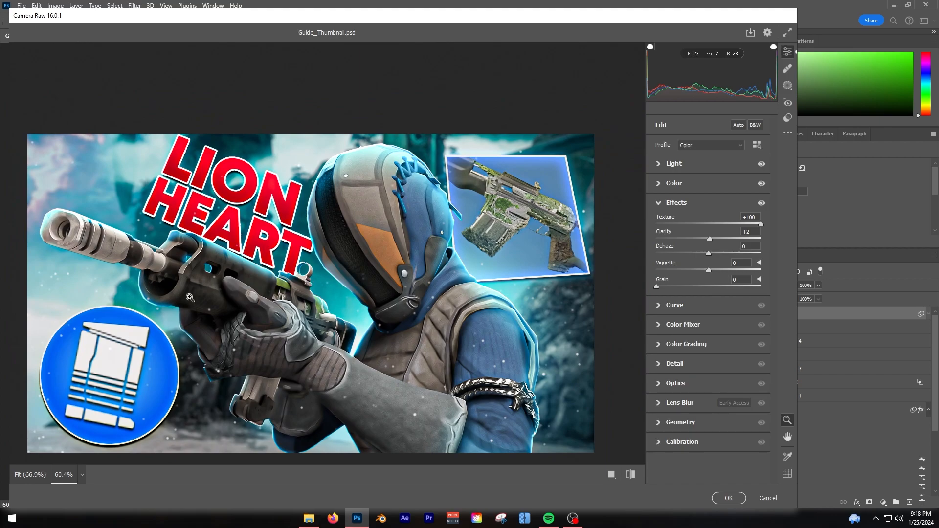
{"action": "scroll", "coordinate": [146, 271], "scroll_direction": "up", "scroll_amount": 4}
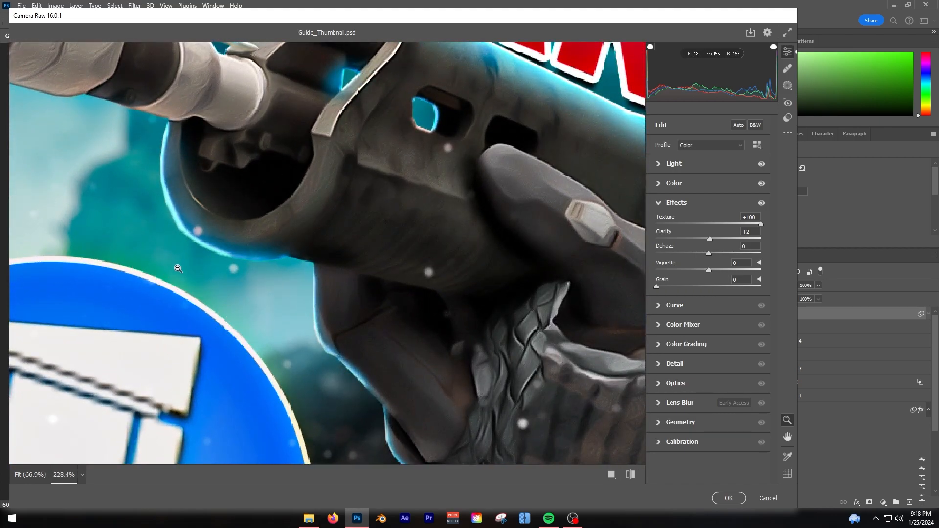
{"action": "scroll", "coordinate": [182, 289], "scroll_direction": "down", "scroll_amount": 1}
{"action": "scroll", "coordinate": [179, 292], "scroll_direction": "down", "scroll_amount": 6}
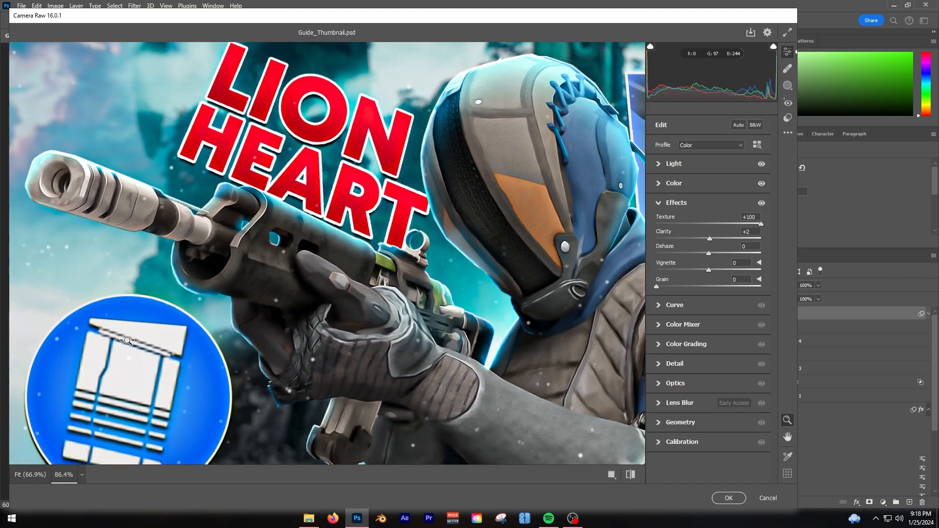
{"action": "scroll", "coordinate": [293, 369], "scroll_direction": "up", "scroll_amount": 2}
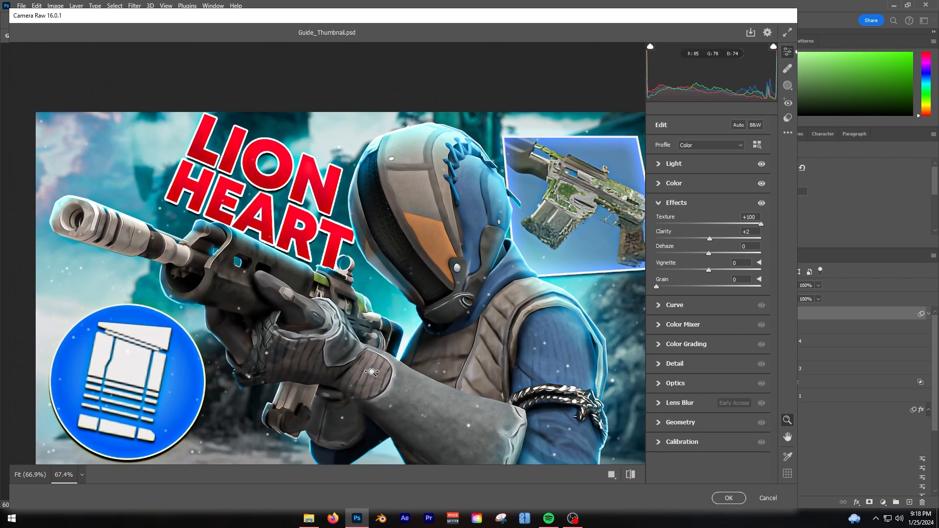
Set Texture to -19, try Clarity at +50 and check the whole thumbnail.
{"action": "left_click_drag", "start_coordinate": [713, 229], "coordinate": [735, 240]}
{"action": "scroll", "coordinate": [566, 275], "scroll_direction": "down", "scroll_amount": 1}
{"action": "scroll", "coordinate": [411, 293], "scroll_direction": "up", "scroll_amount": 2}
{"action": "scroll", "coordinate": [422, 357], "scroll_direction": "down", "scroll_amount": 4}
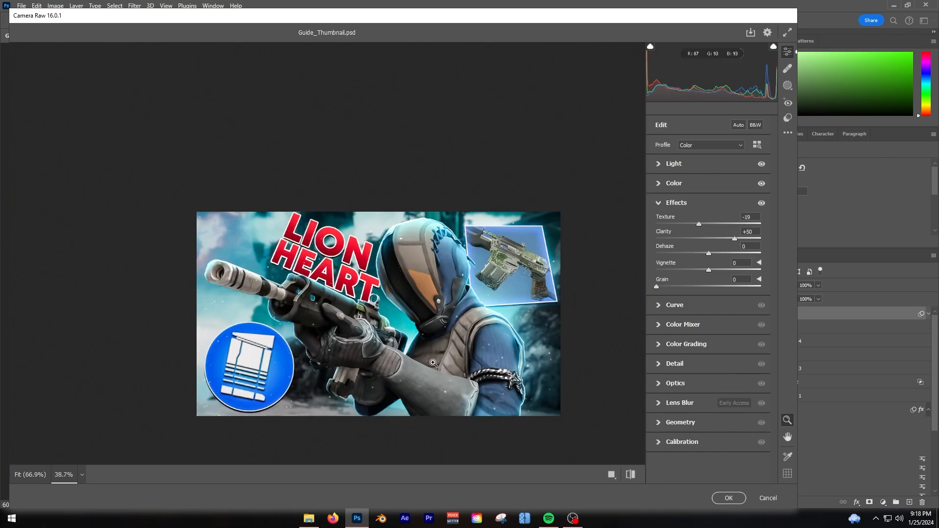
{"action": "scroll", "coordinate": [421, 357], "scroll_direction": "up", "scroll_amount": 3}
{"action": "scroll", "coordinate": [386, 334], "scroll_direction": "down", "scroll_amount": 1}
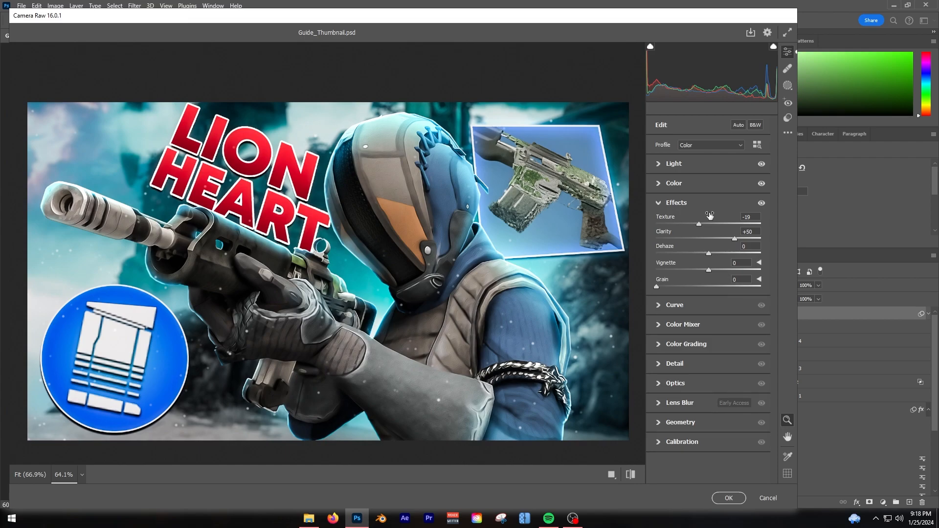
Set Clarity to +21, Dehaze to +4, Vignette to -5 and Grain to 9, checking the result at several magnifications.
{"action": "left_click_drag", "start_coordinate": [712, 243], "coordinate": [720, 240]}
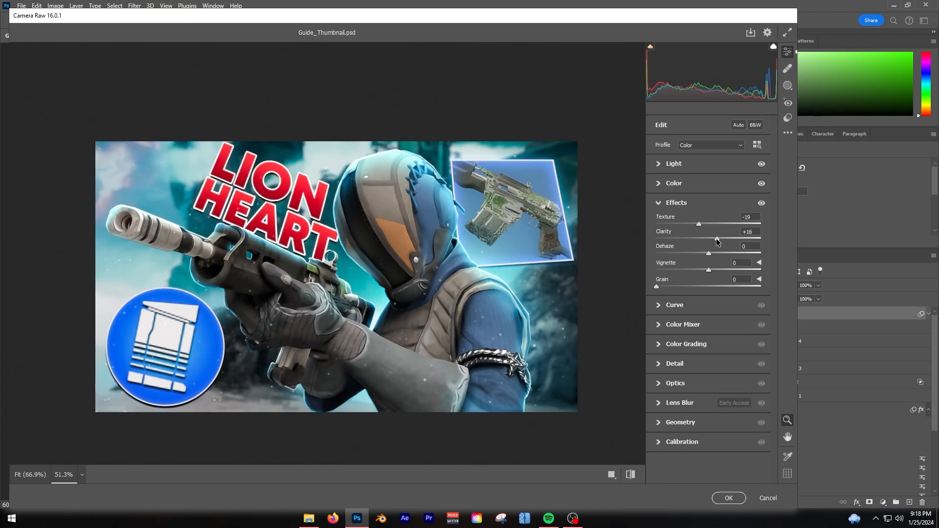
{"action": "left_click_drag", "start_coordinate": [715, 239], "coordinate": [710, 270]}
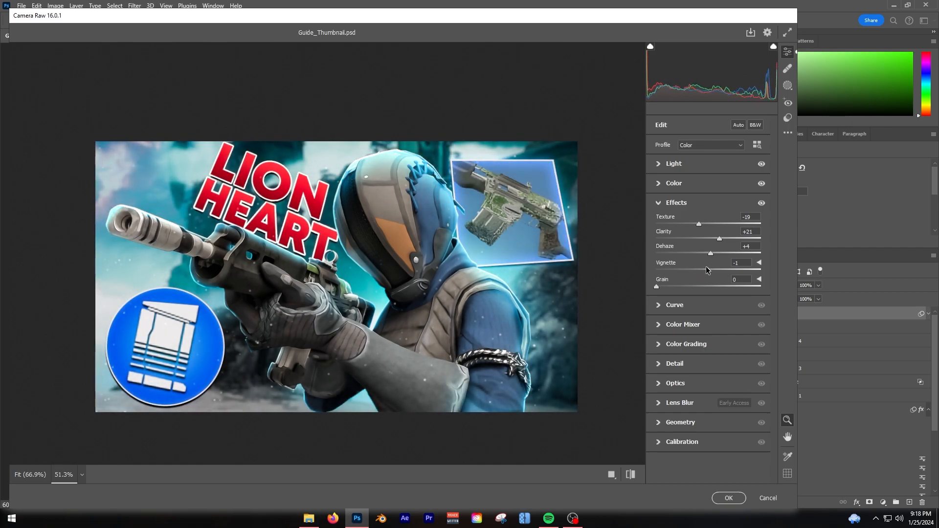
{"action": "left_click_drag", "start_coordinate": [707, 269], "coordinate": [704, 270]}
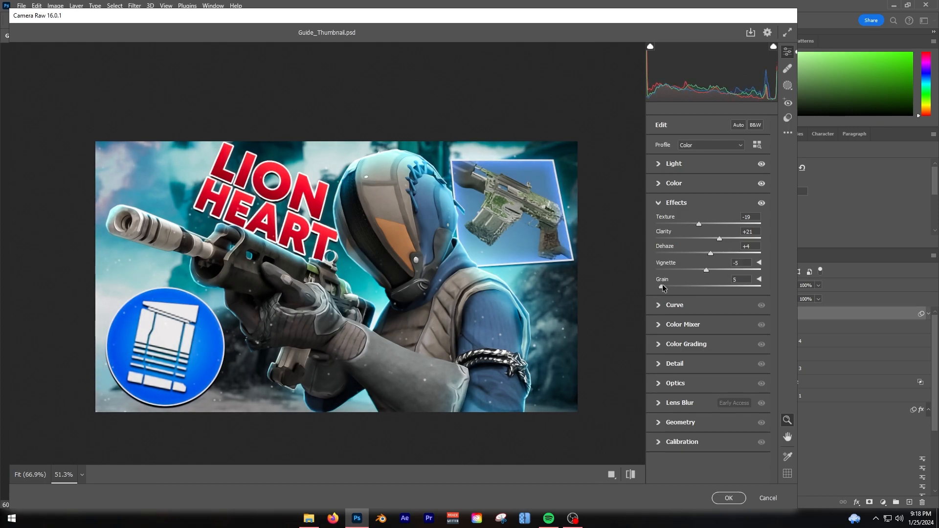
{"action": "left_click_drag", "start_coordinate": [665, 288], "coordinate": [667, 288]}
{"action": "scroll", "coordinate": [357, 284], "scroll_direction": "up", "scroll_amount": 6}
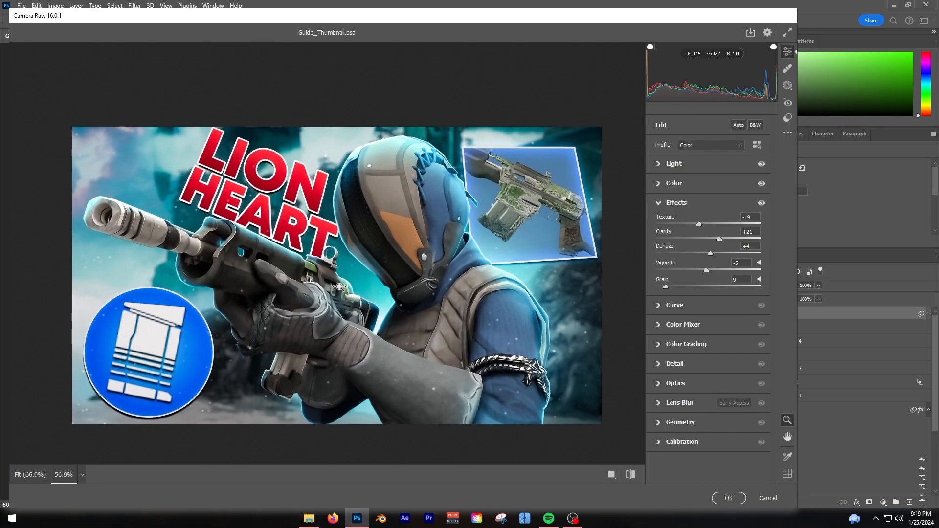
{"action": "scroll", "coordinate": [351, 283], "scroll_direction": "down", "scroll_amount": 3}
{"action": "scroll", "coordinate": [351, 283], "scroll_direction": "up", "scroll_amount": 1}
{"action": "scroll", "coordinate": [374, 285], "scroll_direction": "up", "scroll_amount": 3}
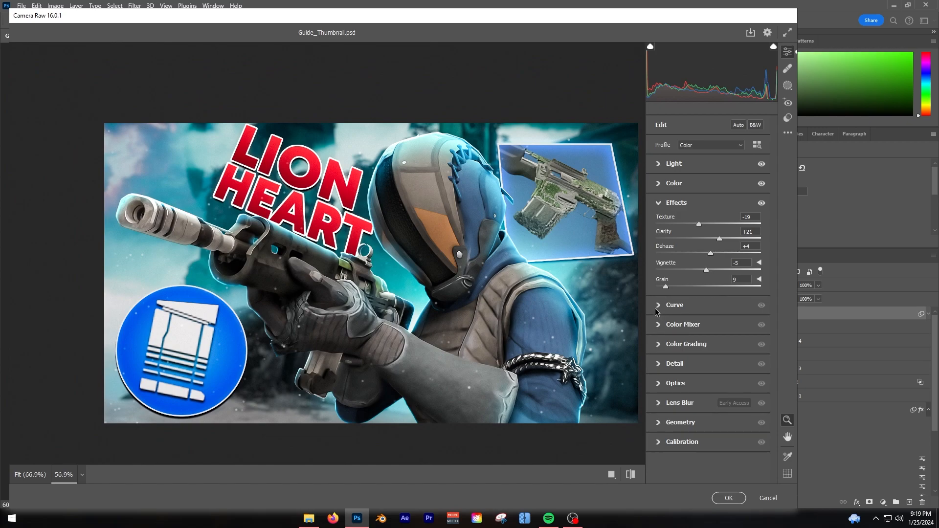
Fine-tune the hue and saturation of the aquas and blues in the Color Mixer and set Blues luminance to +4.
{"action": "left_click", "coordinate": [656, 309]}
{"action": "left_click", "coordinate": [661, 448]}
{"action": "left_click_drag", "start_coordinate": [441, 314], "coordinate": [388, 318]}
{"action": "left_click_drag", "start_coordinate": [468, 335], "coordinate": [492, 334]}
{"action": "scroll", "coordinate": [437, 320], "scroll_direction": "up", "scroll_amount": 1}
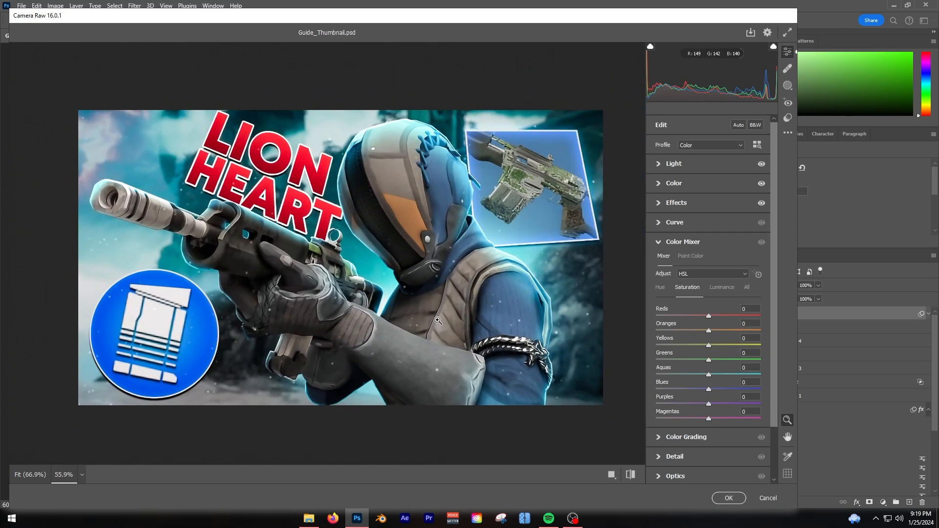
{"action": "scroll", "coordinate": [425, 322], "scroll_direction": "up", "scroll_amount": 1}
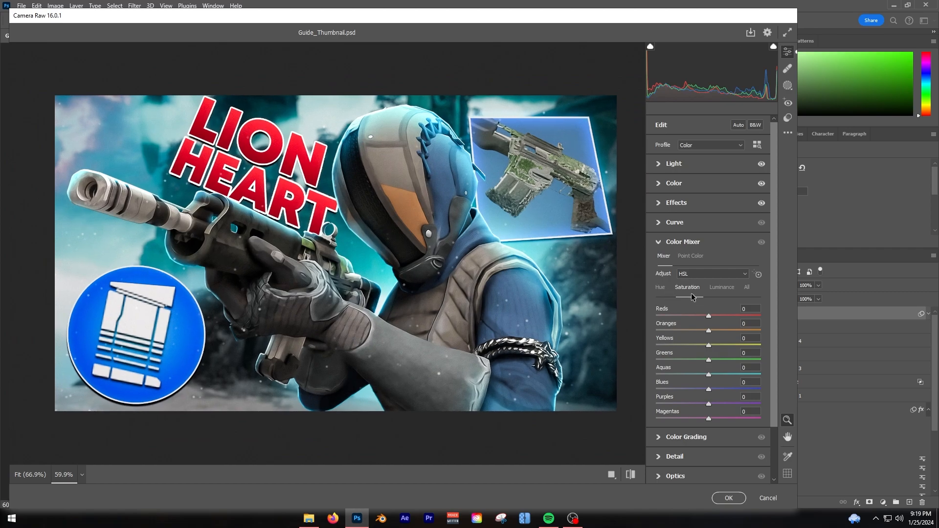
{"action": "left_click", "coordinate": [660, 287]}
{"action": "mouse_move", "coordinate": [709, 374]}
{"action": "left_mouse_down"}
{"action": "mouse_move", "coordinate": [696, 375]}
{"action": "mouse_move", "coordinate": [714, 376]}
{"action": "mouse_move", "coordinate": [702, 376]}
{"action": "mouse_move", "coordinate": [708, 384]}
{"action": "left_mouse_up"}
{"action": "left_click", "coordinate": [687, 288]}
{"action": "mouse_move", "coordinate": [709, 374]}
{"action": "left_mouse_down"}
{"action": "mouse_move", "coordinate": [765, 376]}
{"action": "mouse_move", "coordinate": [717, 376]}
{"action": "mouse_move", "coordinate": [710, 393]}
{"action": "left_mouse_up"}
{"action": "left_click", "coordinate": [722, 287]}
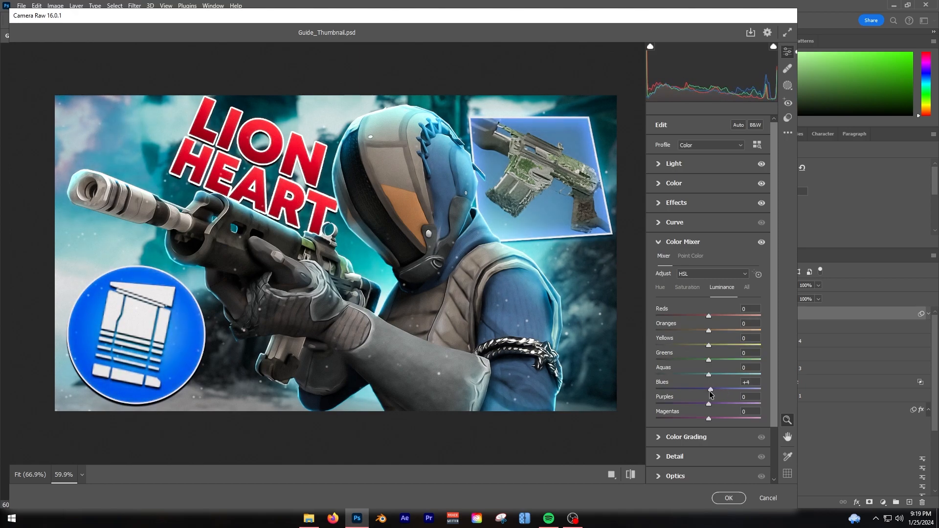
In Color Grading, tint the midtones slightly green, set the shadows to hue 243 with saturation 7, and adjust the highlights' tint.
{"action": "left_click", "coordinate": [666, 241]}
{"action": "left_click", "coordinate": [661, 264]}
{"action": "left_click_drag", "start_coordinate": [709, 259], "coordinate": [709, 232]}
{"action": "left_click_drag", "start_coordinate": [679, 330], "coordinate": [678, 334]}
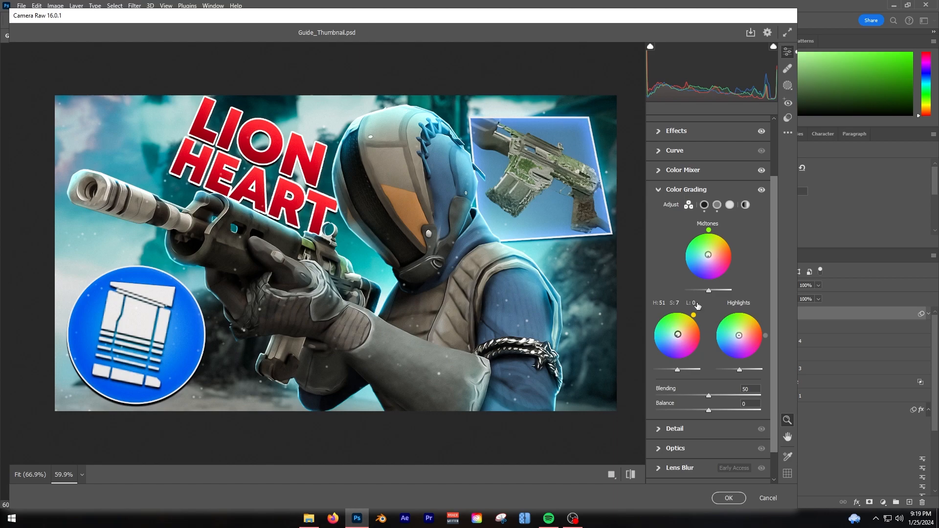
{"action": "left_click_drag", "start_coordinate": [694, 315], "coordinate": [667, 362]}
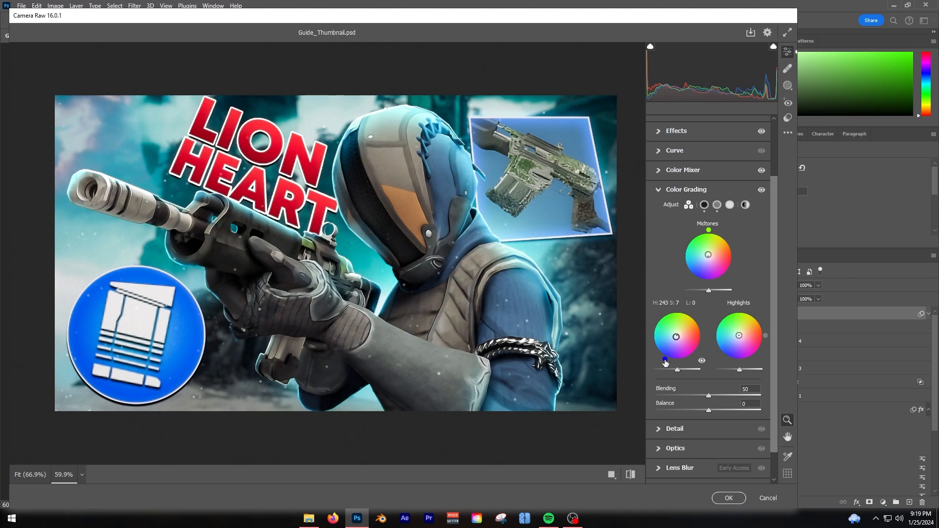
{"action": "left_click_drag", "start_coordinate": [740, 337], "coordinate": [709, 327]}
Set the Optics distortion to -1.
{"action": "left_click", "coordinate": [675, 190]}
{"action": "left_click", "coordinate": [676, 301]}
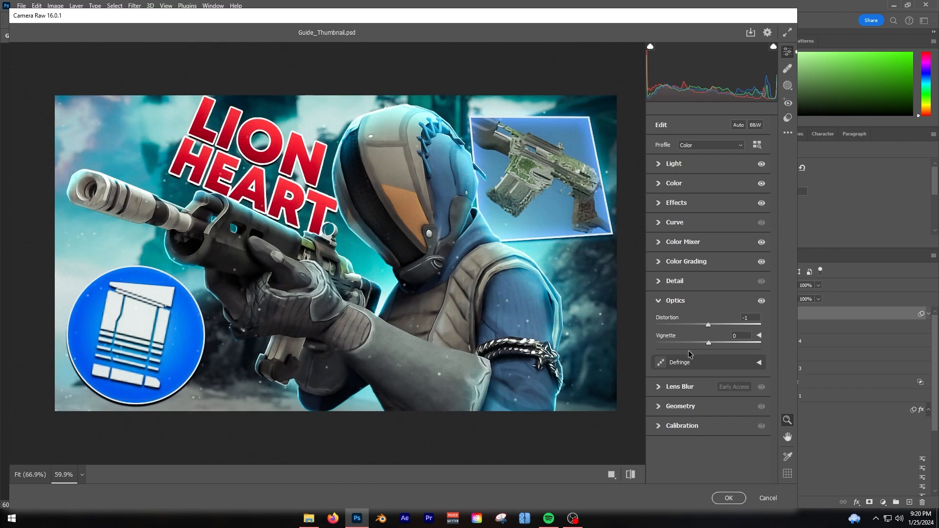
In Calibration, set Red Primary to hue -7, saturation +4, Green Primary to hue -5, saturation -8, and Blue Primary to hue +2, saturation +3.
{"action": "left_click", "coordinate": [662, 209]}
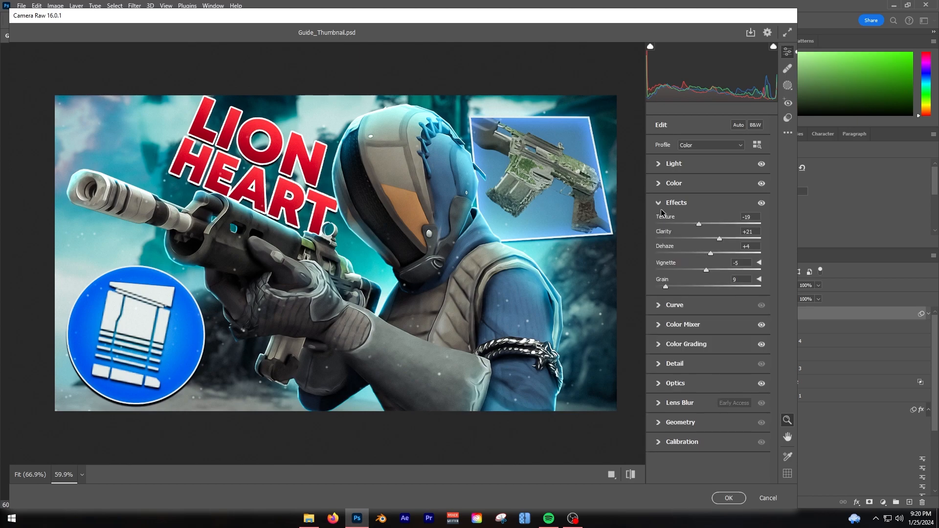
{"action": "left_click", "coordinate": [659, 204]}
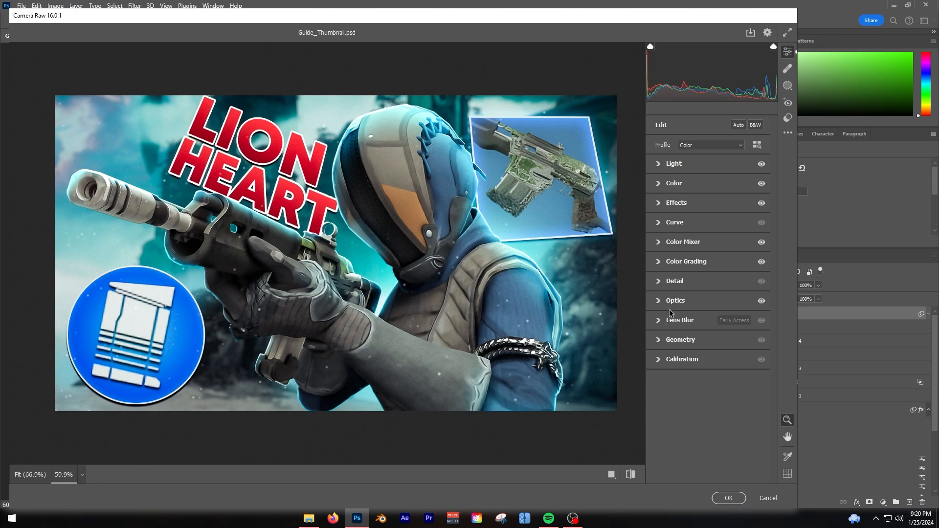
{"action": "left_click", "coordinate": [658, 342]}
{"action": "left_click", "coordinate": [660, 402]}
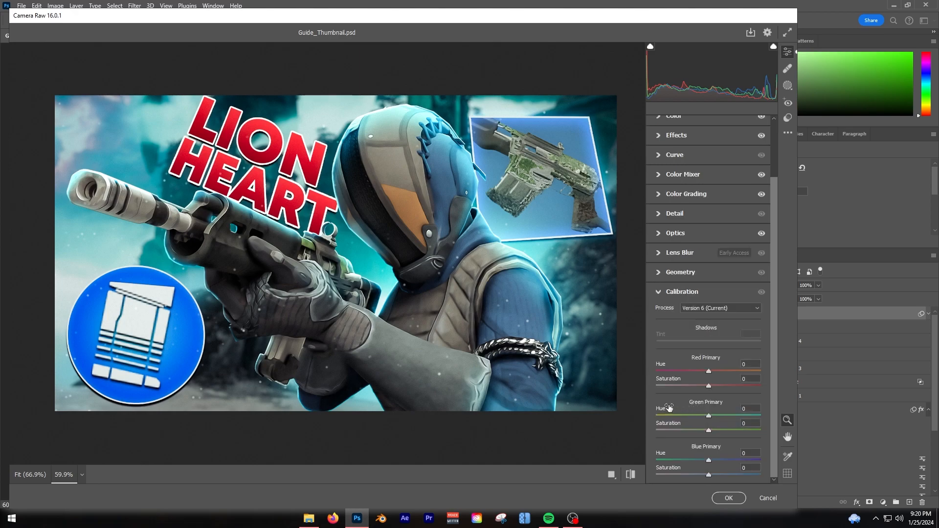
{"action": "left_click_drag", "start_coordinate": [331, 324], "coordinate": [363, 317]}
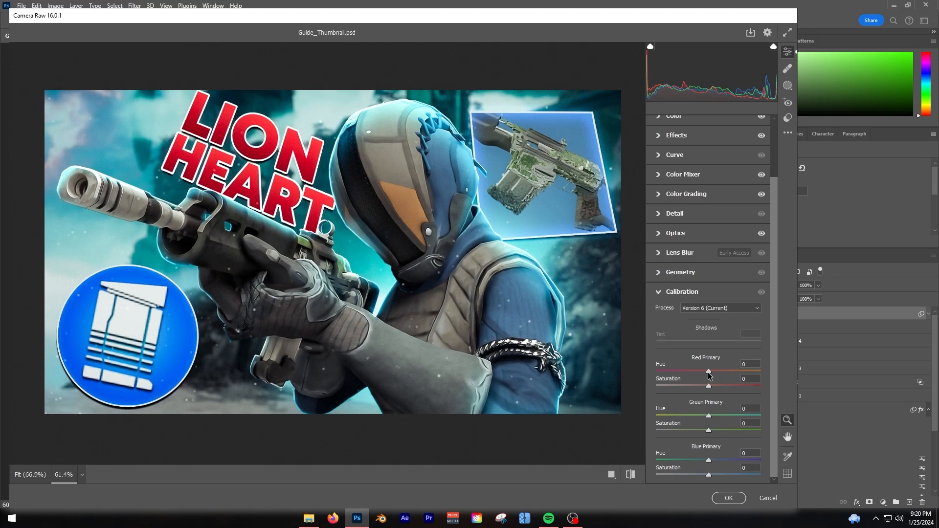
{"action": "left_click_drag", "start_coordinate": [709, 372], "coordinate": [742, 371]}
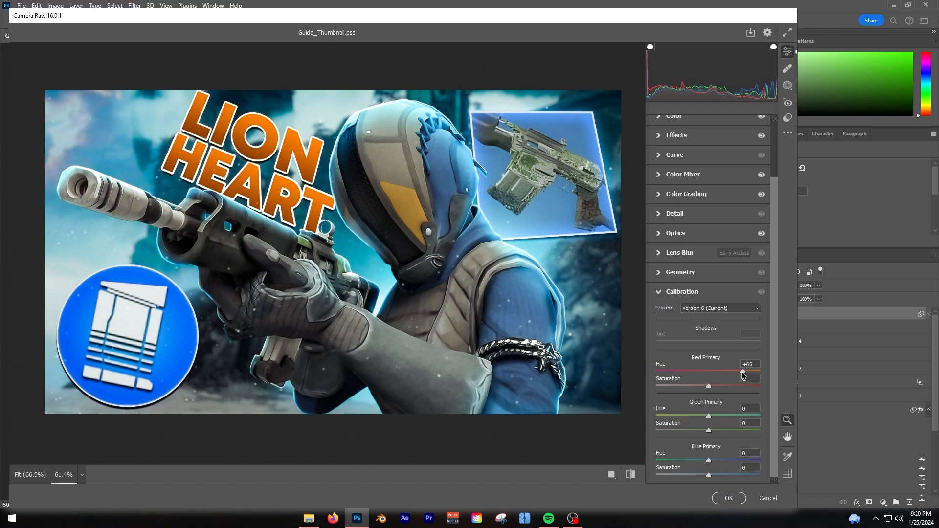
{"action": "left_click_drag", "start_coordinate": [584, 375], "coordinate": [712, 479]}
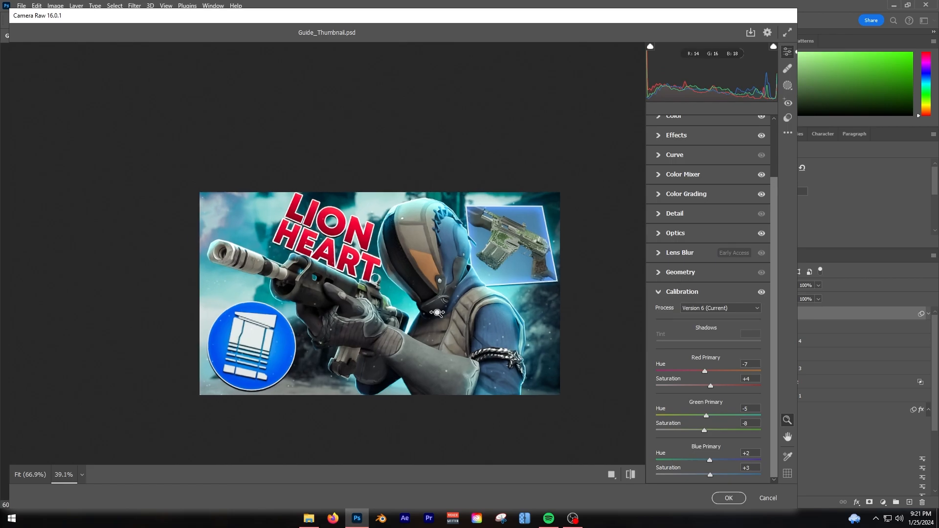
Add the Lift Shadows curve preset with its amount set to 13 and apply the Camera Raw adjustments to Layer 3.
{"action": "left_click", "coordinate": [786, 118]}
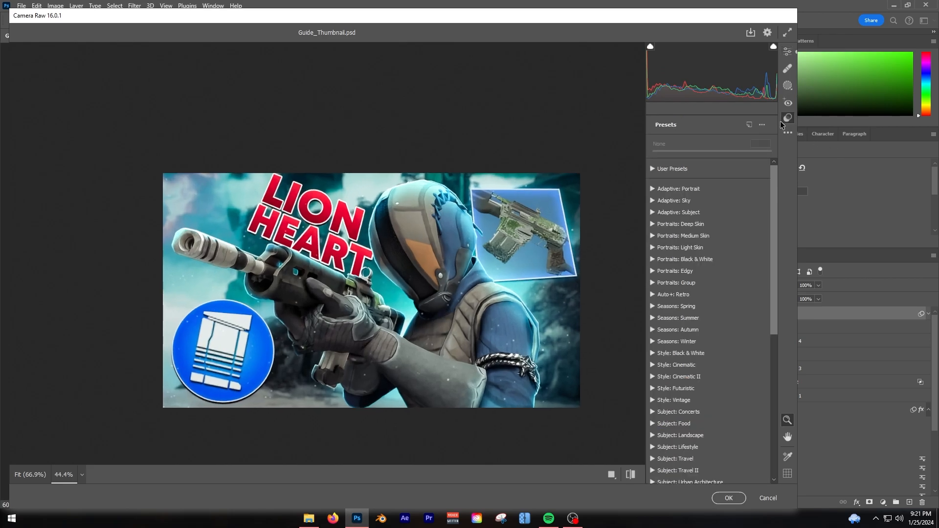
{"action": "scroll", "coordinate": [775, 213], "scroll_direction": "down", "scroll_amount": 5}
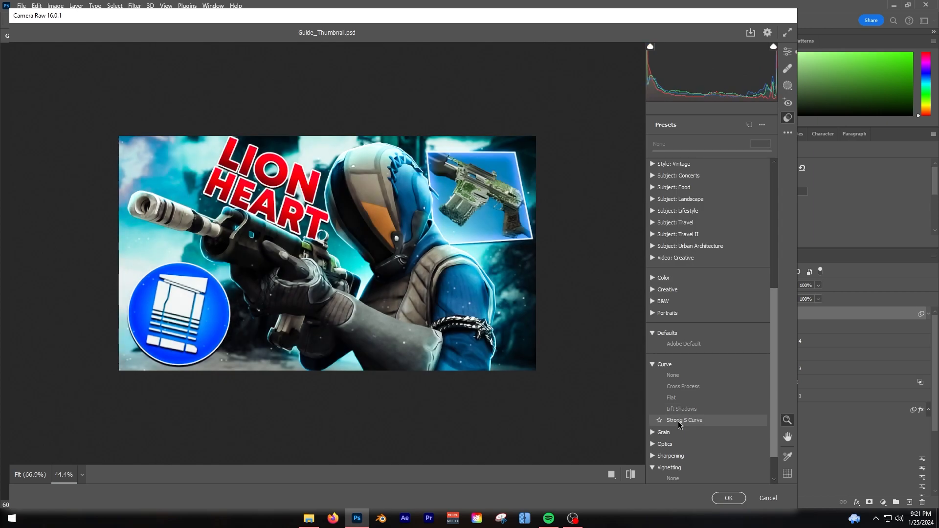
{"action": "left_click", "coordinate": [680, 410]}
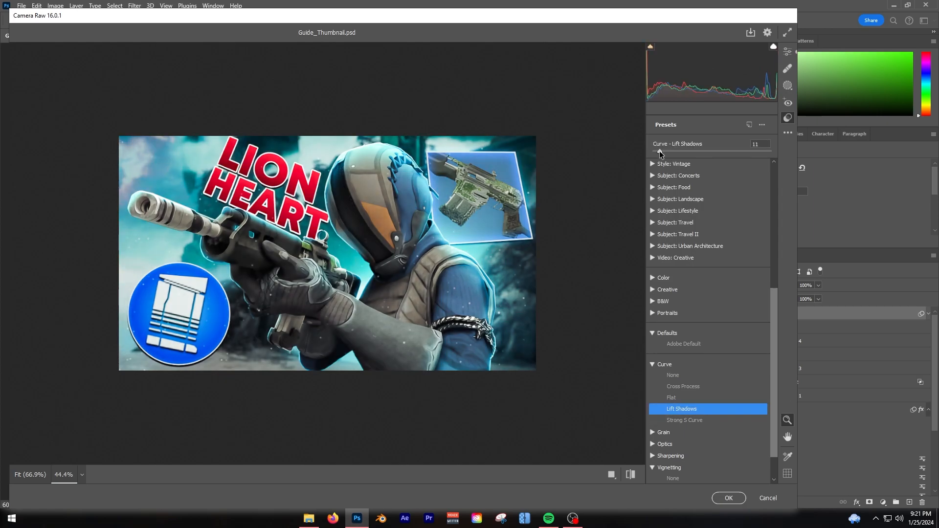
{"action": "left_click", "coordinate": [673, 421]}
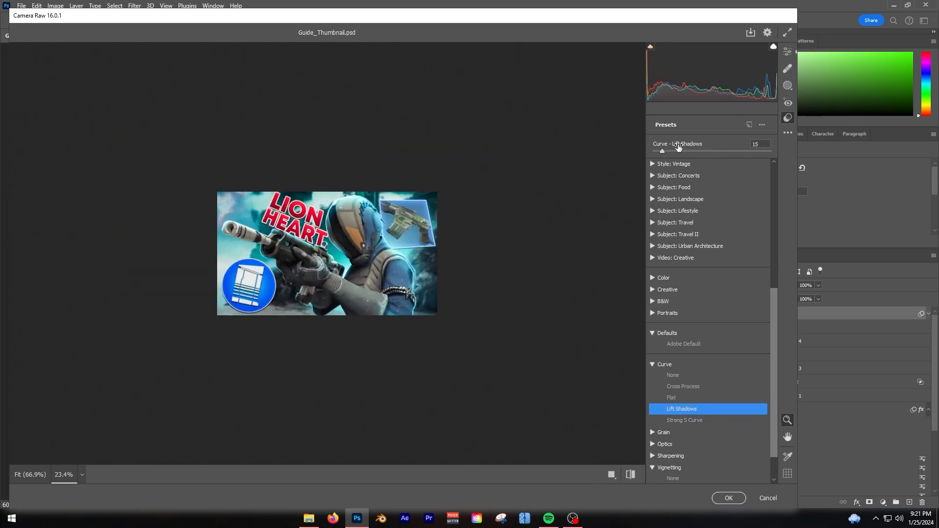
{"action": "left_click_drag", "start_coordinate": [677, 151], "coordinate": [661, 152]}
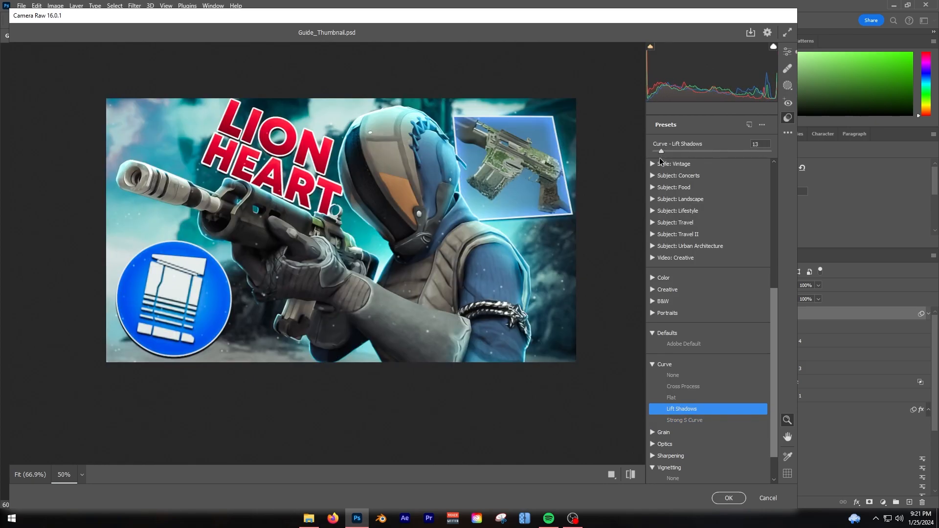
{"action": "left_click", "coordinate": [728, 497]}
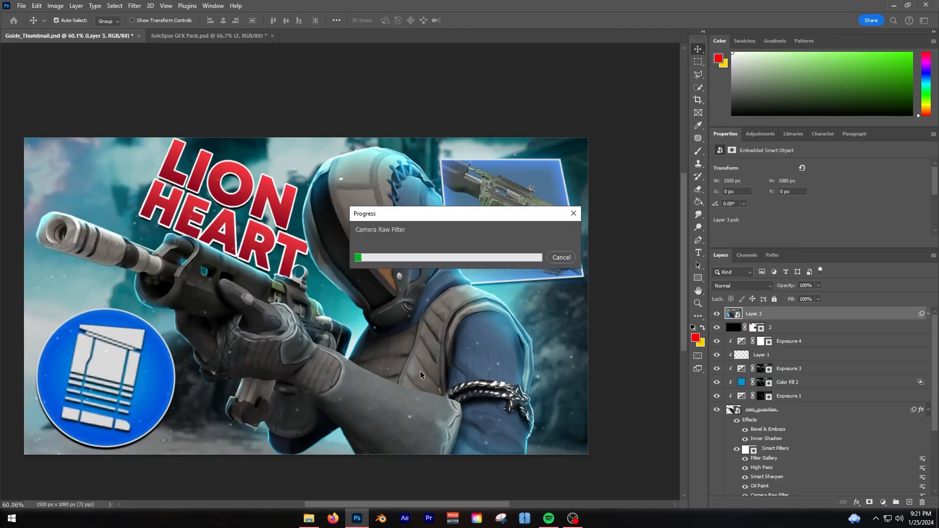
Compare the thumbnail with and without the color-corrected Layer 3 at several magnifications.
{"action": "scroll", "coordinate": [273, 293], "scroll_direction": "down", "scroll_amount": 5}
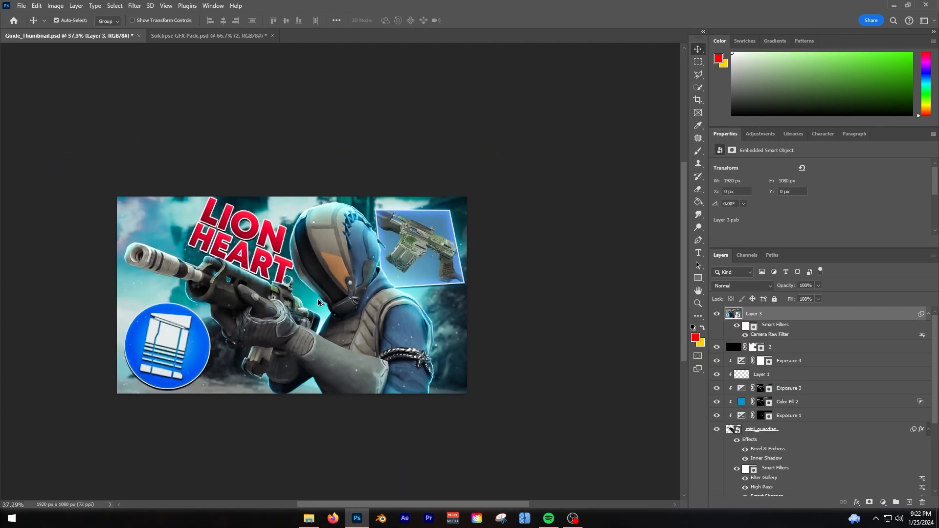
{"action": "scroll", "coordinate": [318, 299], "scroll_direction": "up", "scroll_amount": 6}
{"action": "left_click", "coordinate": [717, 314]}
{"action": "left_click", "coordinate": [717, 313]}
{"action": "left_click", "coordinate": [717, 314]}
{"action": "left_click", "coordinate": [717, 314]}
{"action": "scroll", "coordinate": [410, 302], "scroll_direction": "down", "scroll_amount": 2}
{"action": "scroll", "coordinate": [410, 302], "scroll_direction": "up", "scroll_amount": 2}
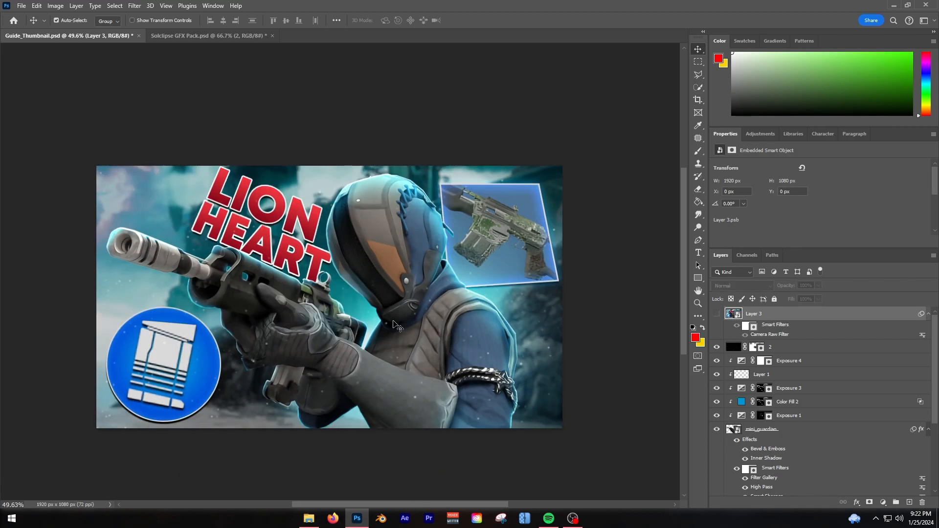
{"action": "left_click", "coordinate": [717, 314]}
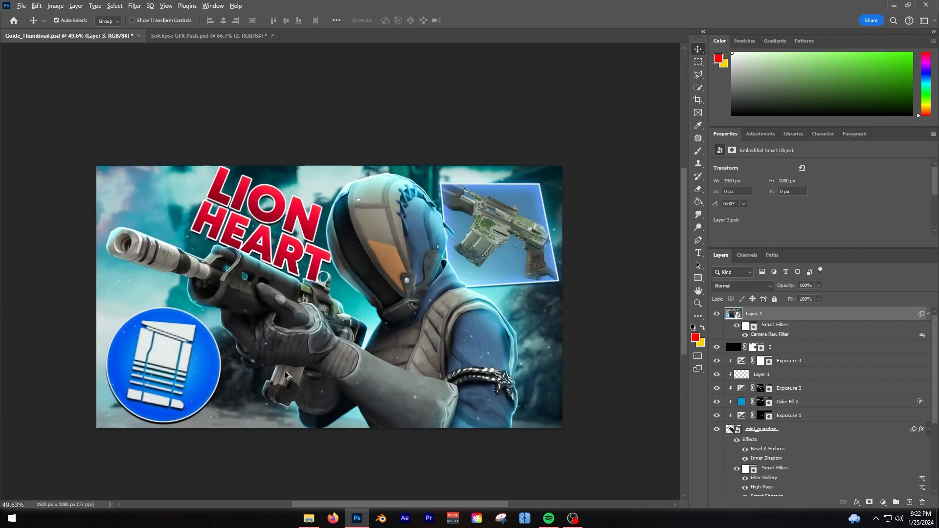
{"action": "scroll", "coordinate": [293, 318], "scroll_direction": "up", "scroll_amount": 3}
{"action": "scroll", "coordinate": [284, 328], "scroll_direction": "down", "scroll_amount": 2}
{"action": "scroll", "coordinate": [281, 332], "scroll_direction": "up", "scroll_amount": 1}
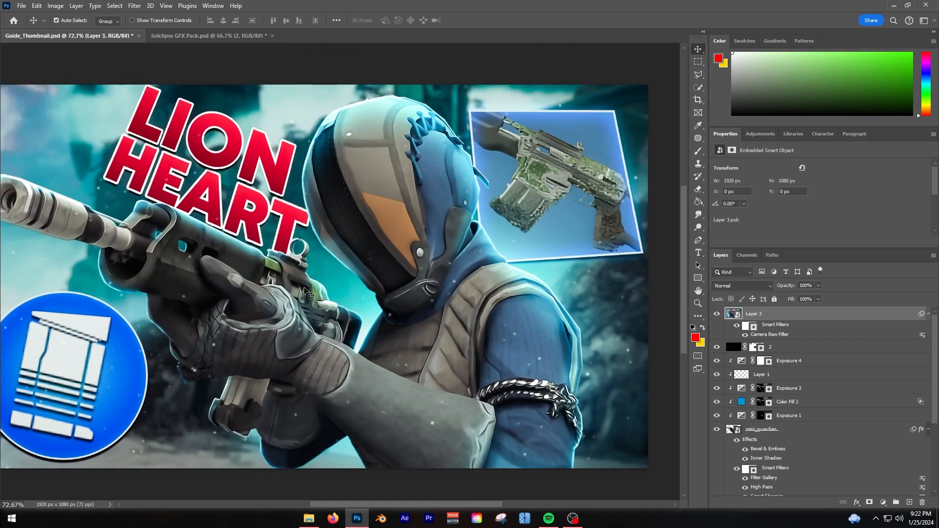
Hide Layer 3 and add a new empty layer directly above the Icons group.
{"action": "left_click", "coordinate": [716, 315]}
{"action": "scroll", "coordinate": [259, 254], "scroll_direction": "down", "scroll_amount": 2}
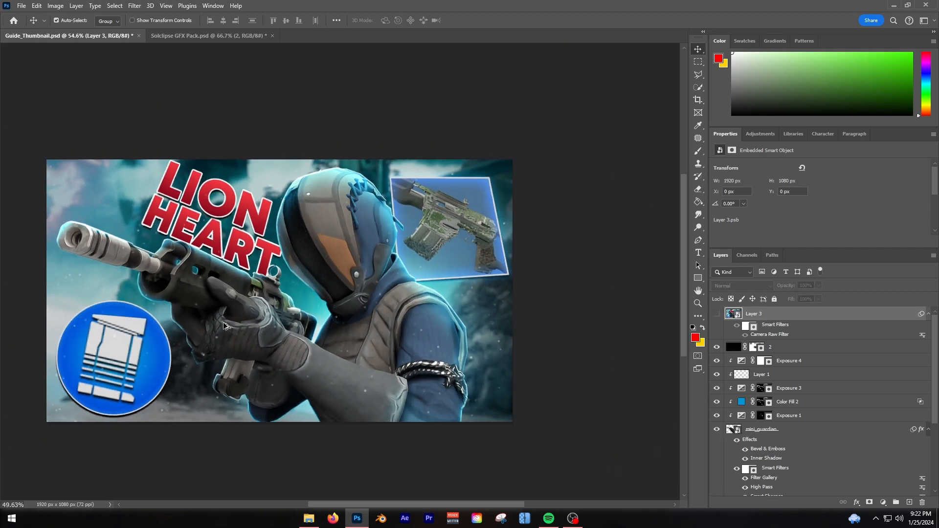
{"action": "scroll", "coordinate": [275, 197], "scroll_direction": "up", "scroll_amount": 2}
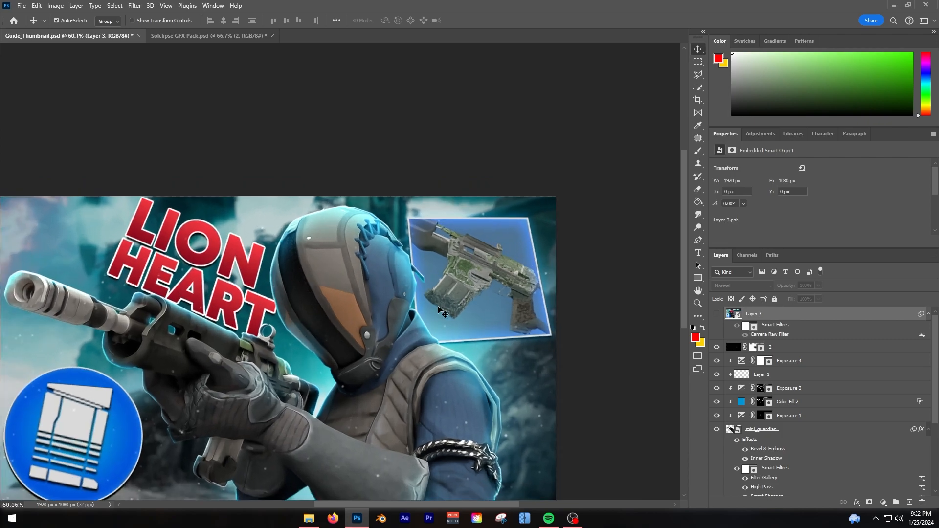
{"action": "scroll", "coordinate": [406, 421], "scroll_direction": "up", "scroll_amount": 1}
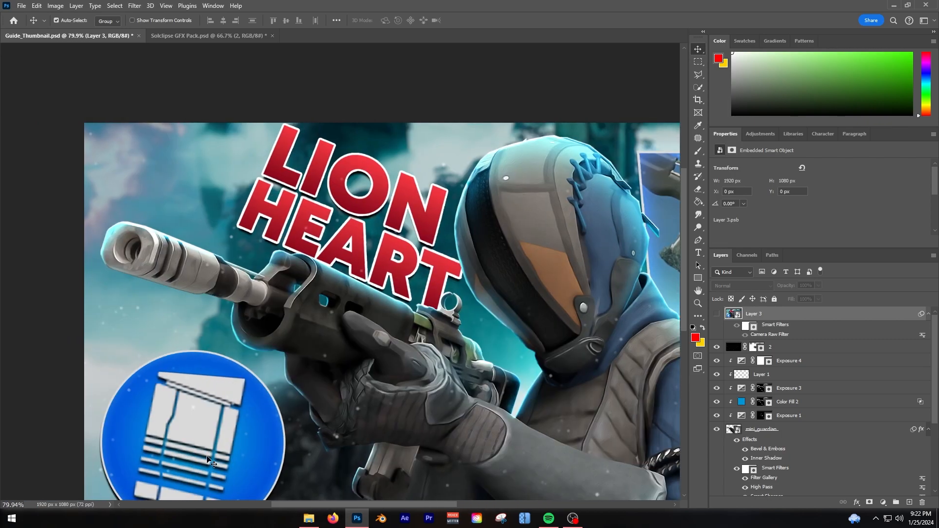
{"action": "scroll", "coordinate": [810, 437], "scroll_direction": "down", "scroll_amount": 4}
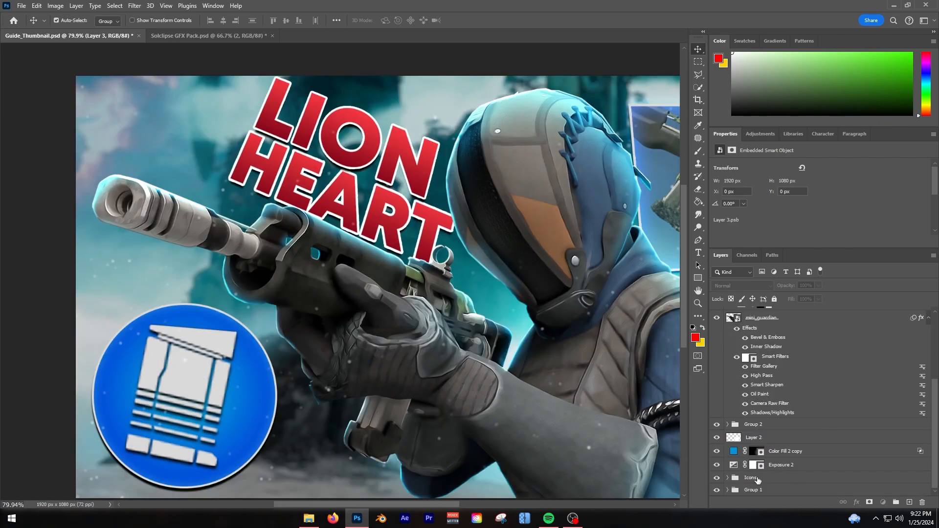
{"action": "left_click", "coordinate": [758, 481]}
{"action": "left_click", "coordinate": [910, 502]}
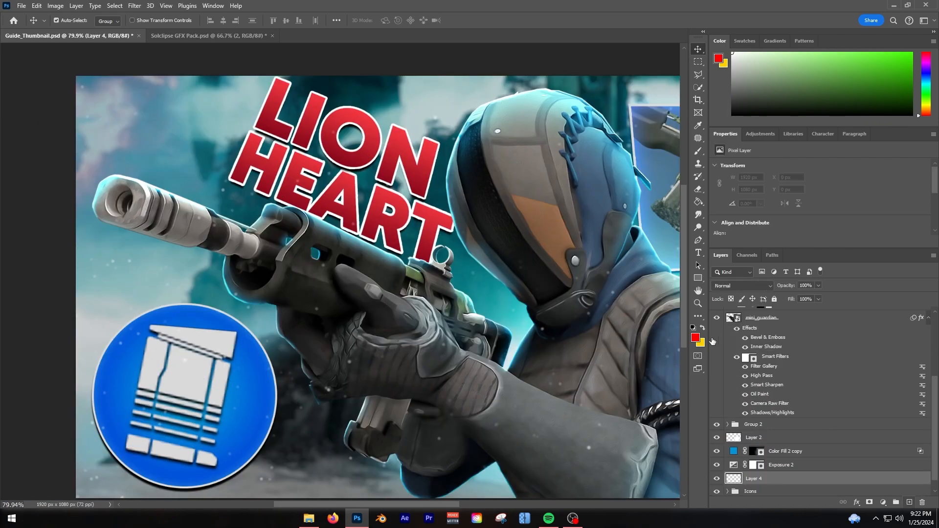
Brush a 00c6ff glow over the round blue icon on the new layer and set its blend mode to Linear Dodge (Add).
{"action": "left_click", "coordinate": [695, 338]}
{"action": "left_click", "coordinate": [786, 263]}
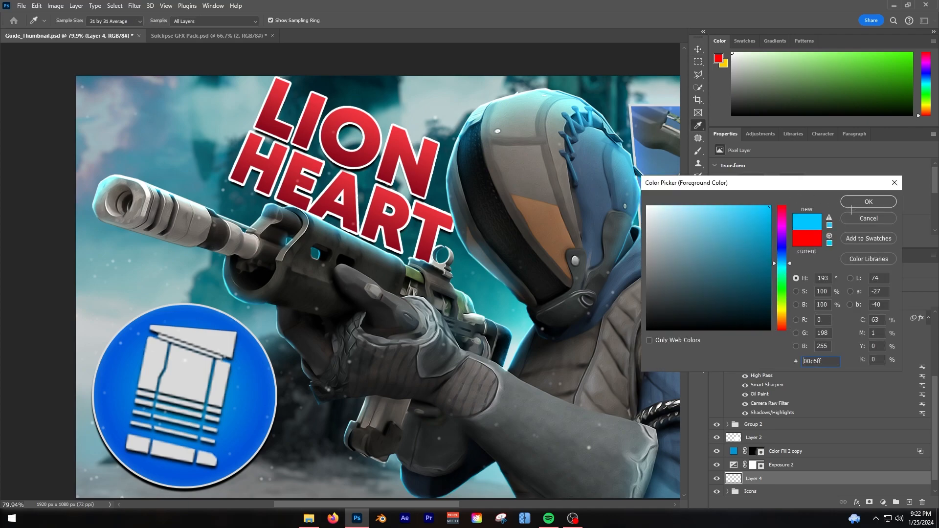
{"action": "left_click", "coordinate": [869, 201]}
{"action": "key", "text": "b"}
{"action": "left_click", "coordinate": [743, 286]}
{"action": "left_click", "coordinate": [742, 338]}
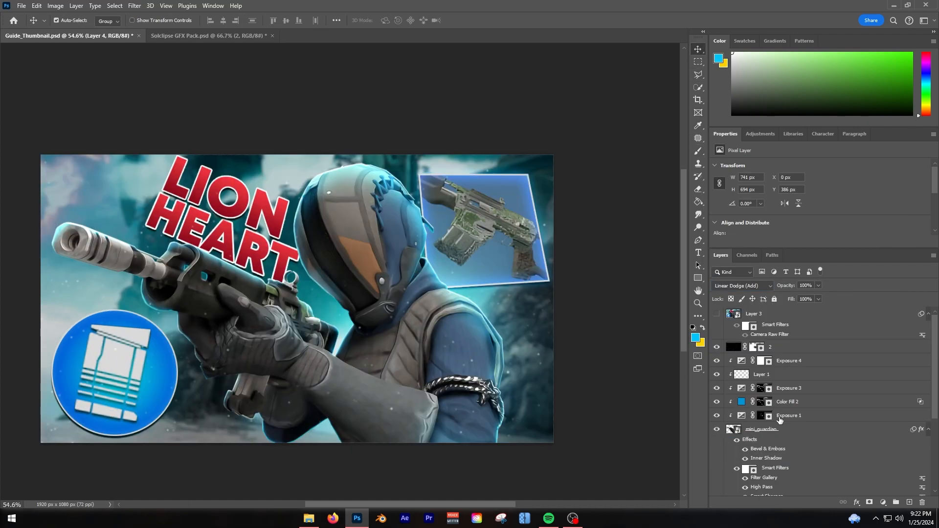
Stamp all visible layers onto a new layer above layer 2 and convert it to a smart object.
{"action": "left_click", "coordinate": [734, 347]}
{"action": "left_click", "coordinate": [909, 503]}
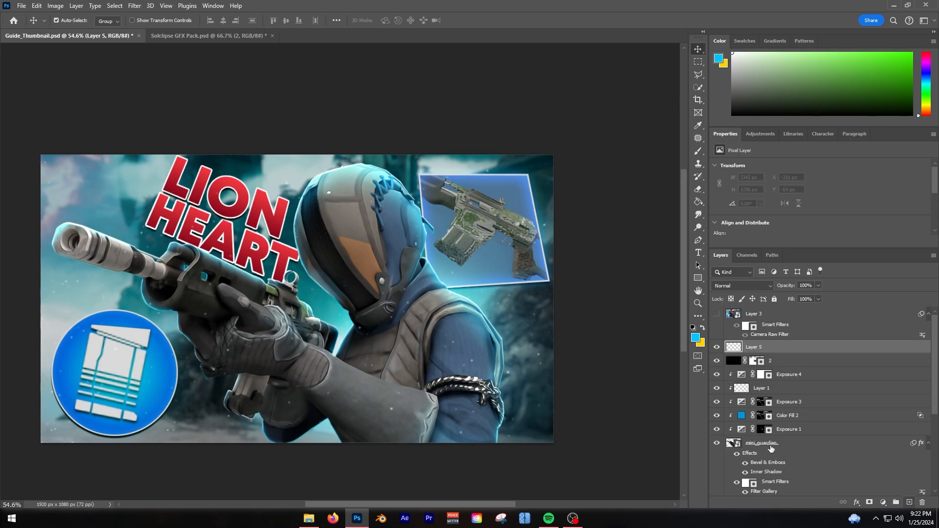
{"action": "key", "text": "ctrl+alt+shift+e"}
{"action": "right_click", "coordinate": [768, 349]}
{"action": "left_click", "coordinate": [830, 252]}
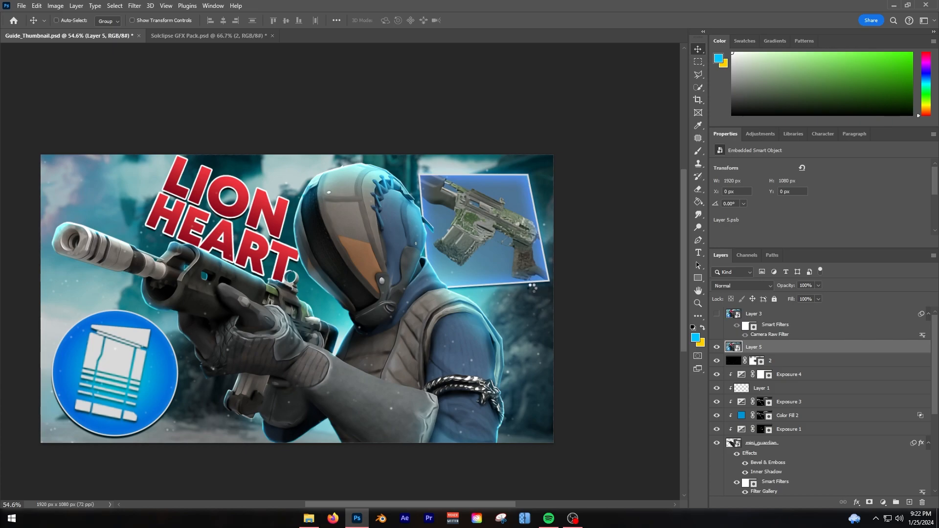
Apply the Camera Raw Filter to Layer 5, adding the one from Layer 3 as well, and delete Layer 3.
{"action": "key", "text": "ctrl+shift+a"}
{"action": "left_click", "coordinate": [736, 495]}
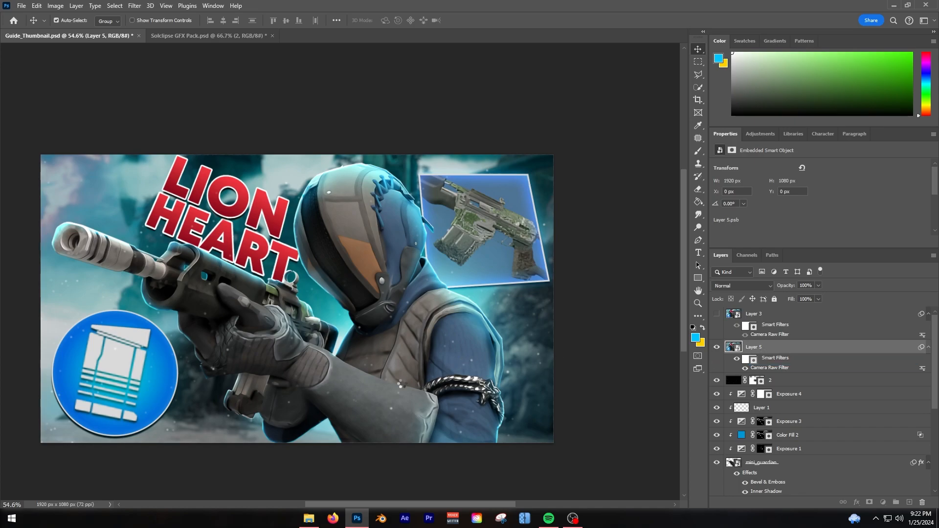
{"action": "scroll", "coordinate": [348, 364], "scroll_direction": "down", "scroll_amount": 3}
{"action": "scroll", "coordinate": [347, 364], "scroll_direction": "up", "scroll_amount": 4}
{"action": "scroll", "coordinate": [346, 364], "scroll_direction": "down", "scroll_amount": 2}
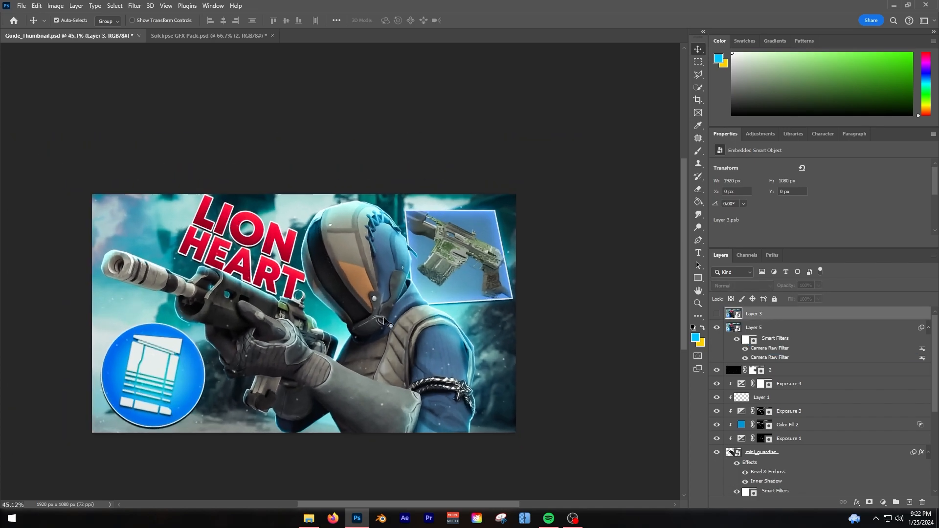
{"action": "scroll", "coordinate": [235, 352], "scroll_direction": "up", "scroll_amount": 2}
{"action": "key", "text": "Delete"}
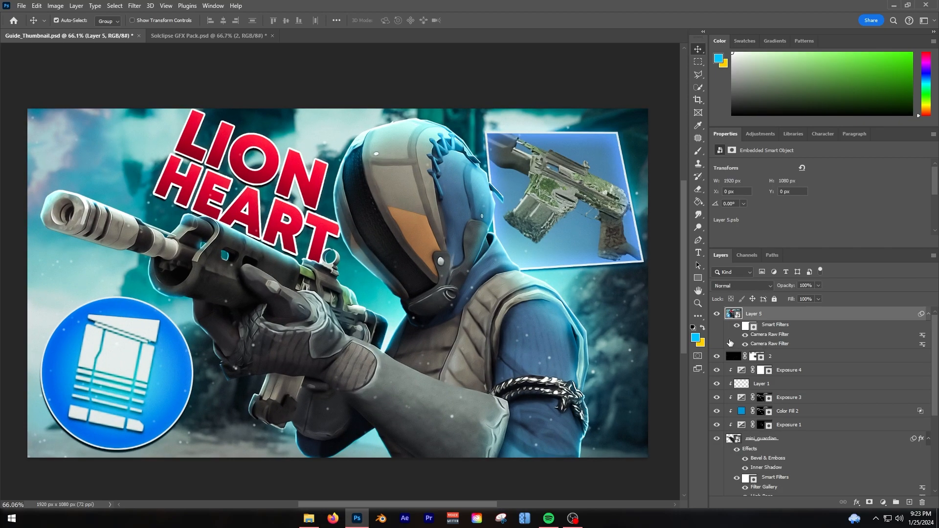
Export the thumbnail as a 1920 x 1080 JPG named Guide_Thumbnail at quality 7.
{"action": "left_click", "coordinate": [19, 7]}
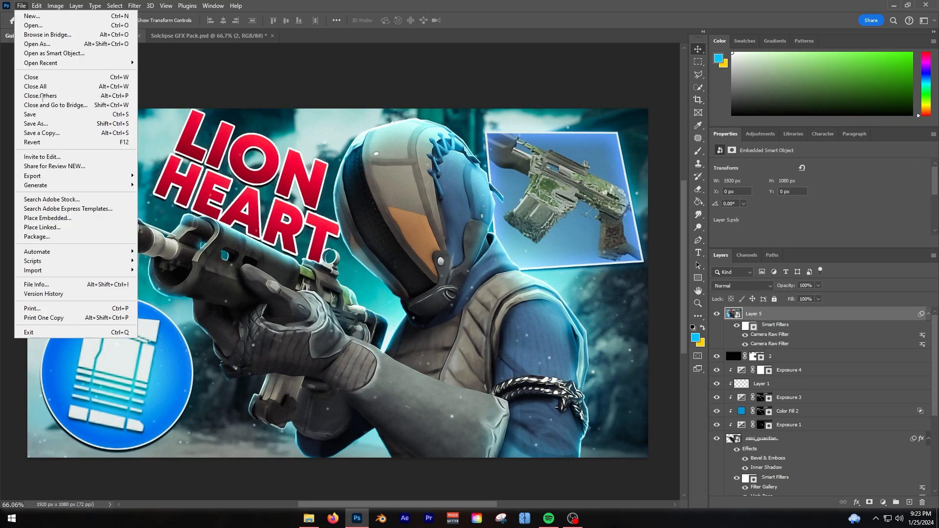
{"action": "mouse_move", "coordinate": [74, 175]}
{"action": "left_click", "coordinate": [164, 191]}
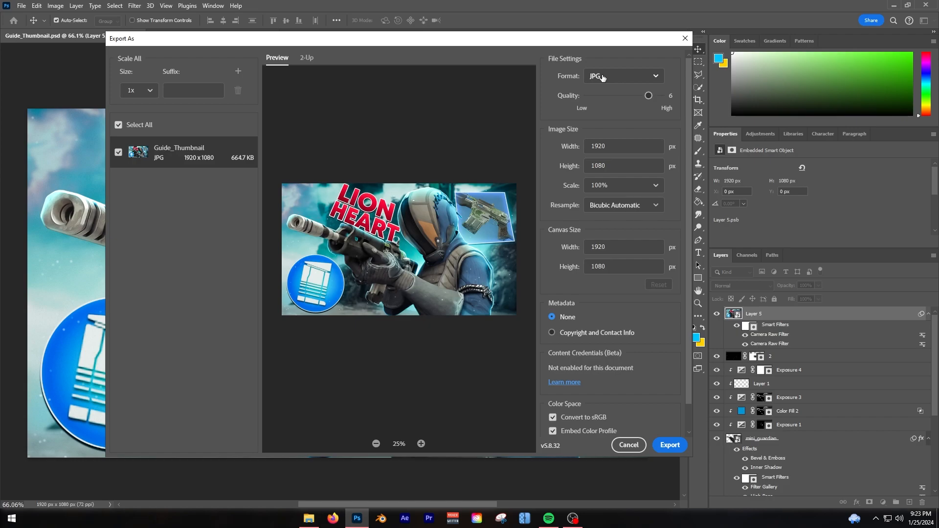
{"action": "left_click_drag", "start_coordinate": [645, 95], "coordinate": [661, 95]}
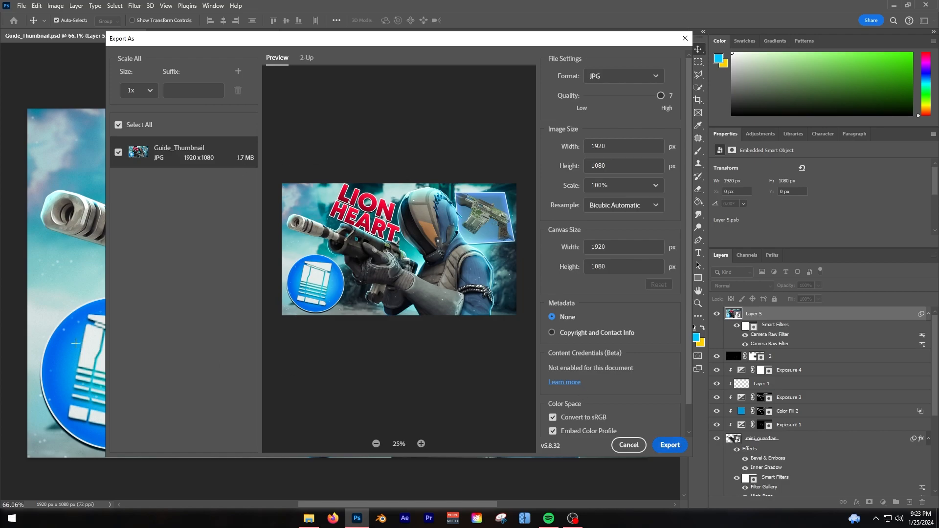
{"action": "left_click", "coordinate": [670, 444]}
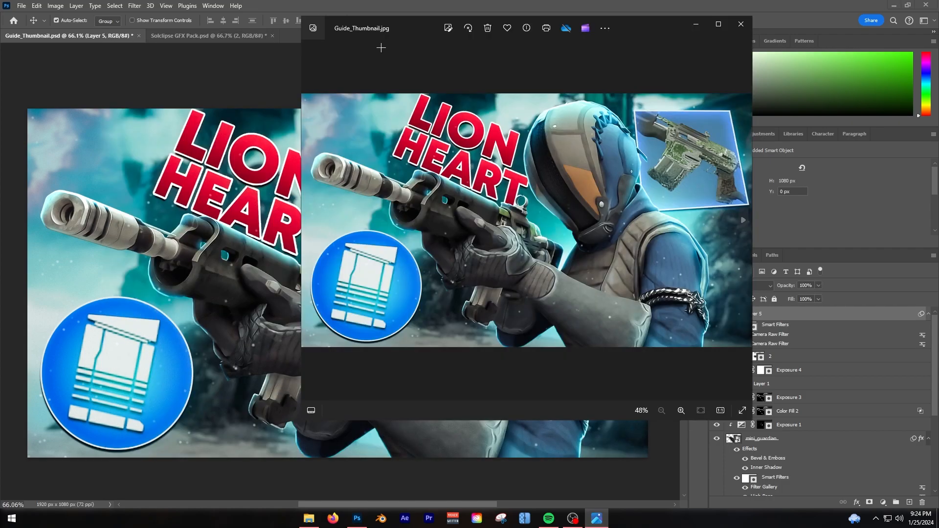
Inspect the exported Guide_Thumbnail.jpg in the image viewer and close it.
{"action": "left_click_drag", "start_coordinate": [396, 28], "coordinate": [233, 30]}
{"action": "left_click", "coordinate": [553, 21]}
{"action": "scroll", "coordinate": [413, 329], "scroll_direction": "up", "scroll_amount": 2}
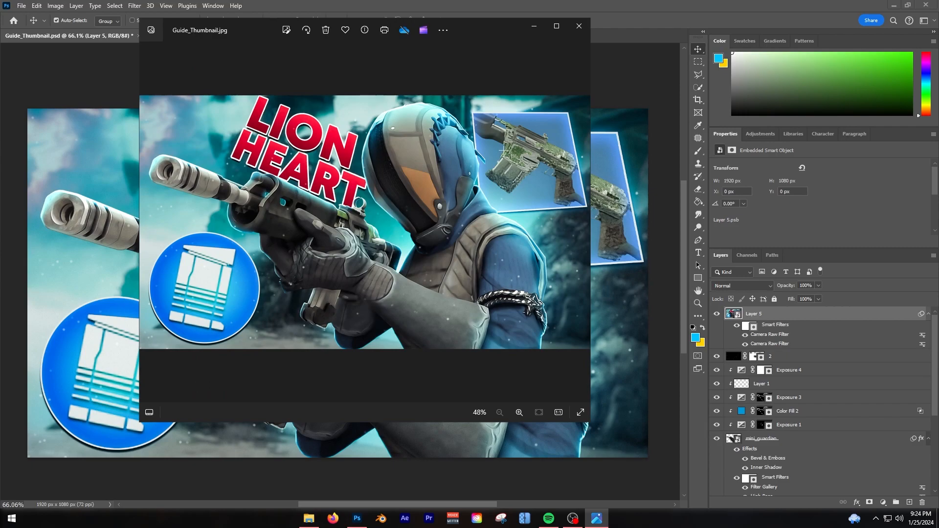
{"action": "left_click", "coordinate": [579, 25]}
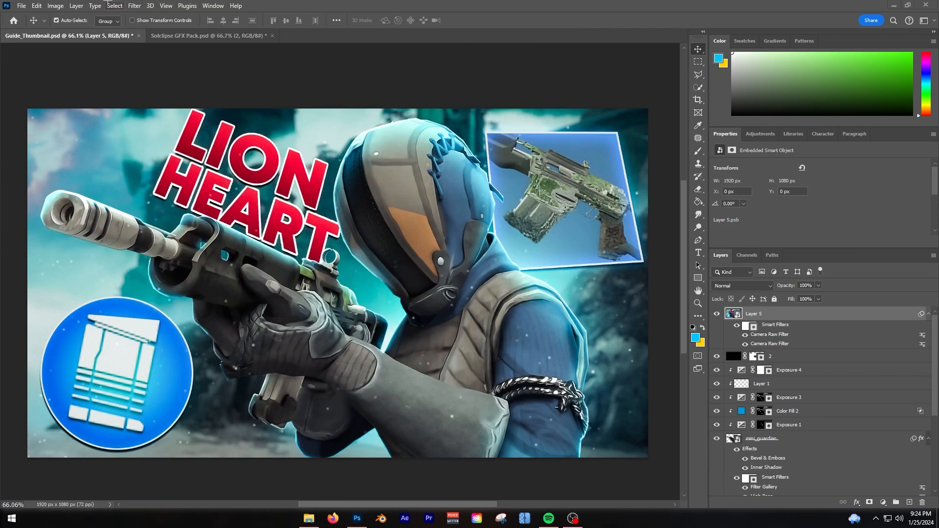
Save the layered Guide_Thumbnail.psd document.
{"action": "left_click", "coordinate": [22, 6]}
{"action": "left_click", "coordinate": [78, 114]}
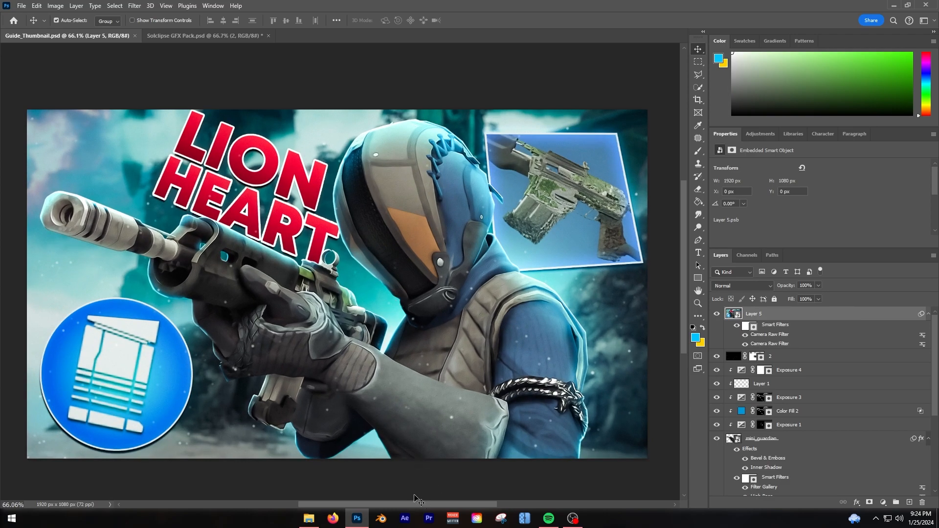
{"action": "mouse_move", "coordinate": [418, 504]}
{"action": "left_mouse_down"}
{"action": "mouse_move", "coordinate": [427, 506]}
{"action": "mouse_move", "coordinate": [416, 503]}
{"action": "left_mouse_up"}
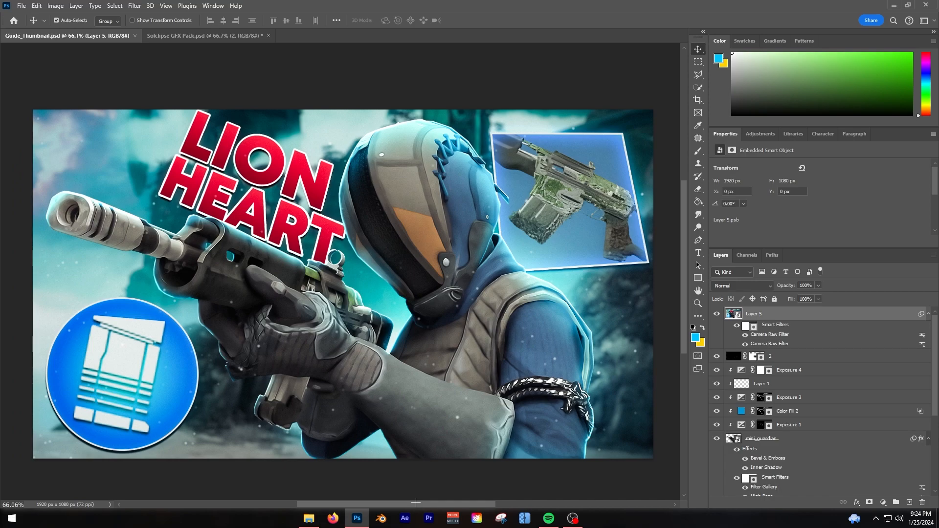
{"action": "left_click_drag", "start_coordinate": [396, 503], "coordinate": [400, 503]}
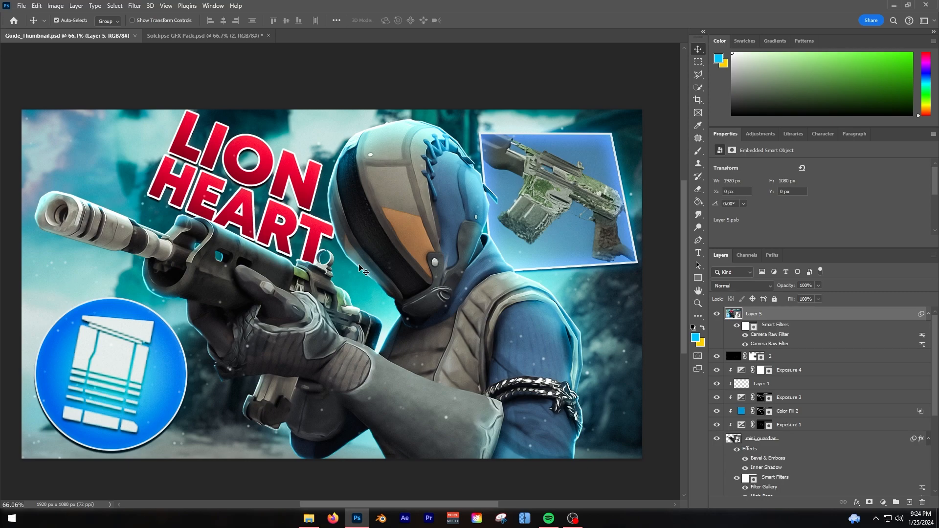
{"action": "scroll", "coordinate": [281, 377], "scroll_direction": "down", "scroll_amount": 1}
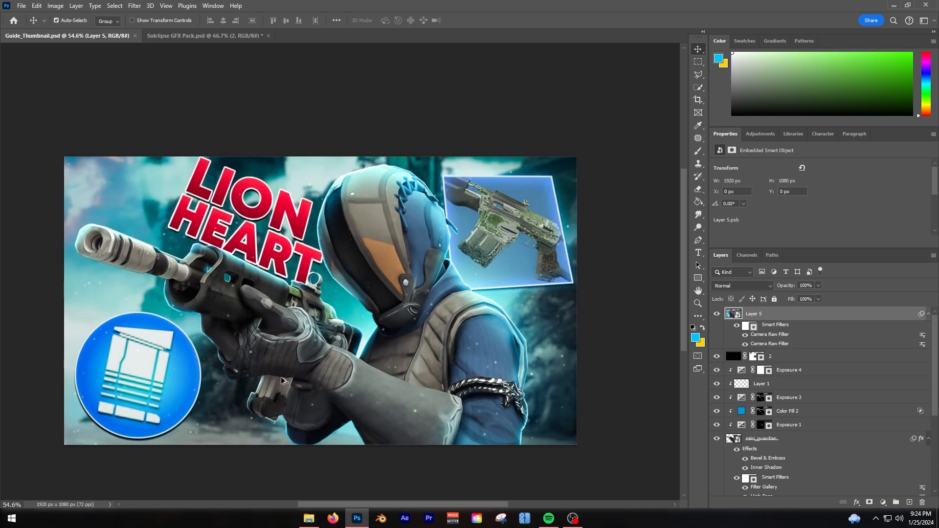